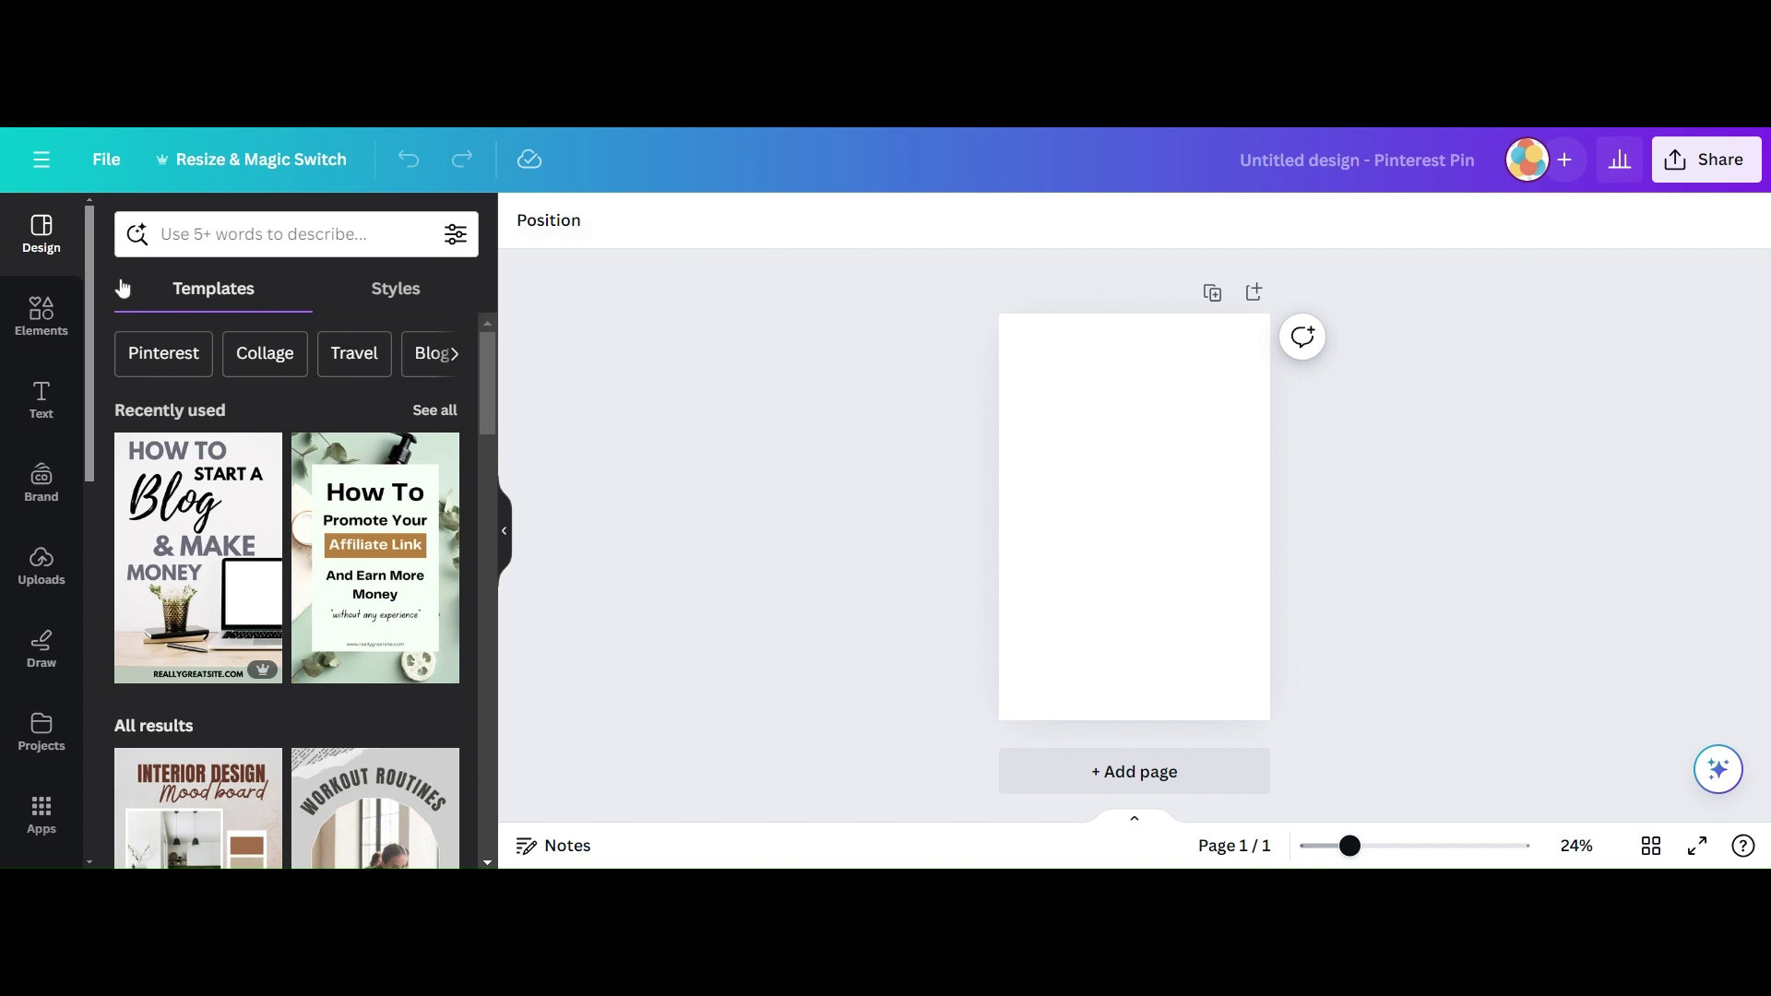
Add the latte cup image from the recently used elements and enlarge it to span the page width.
{"action": "left_click", "coordinate": [42, 313]}
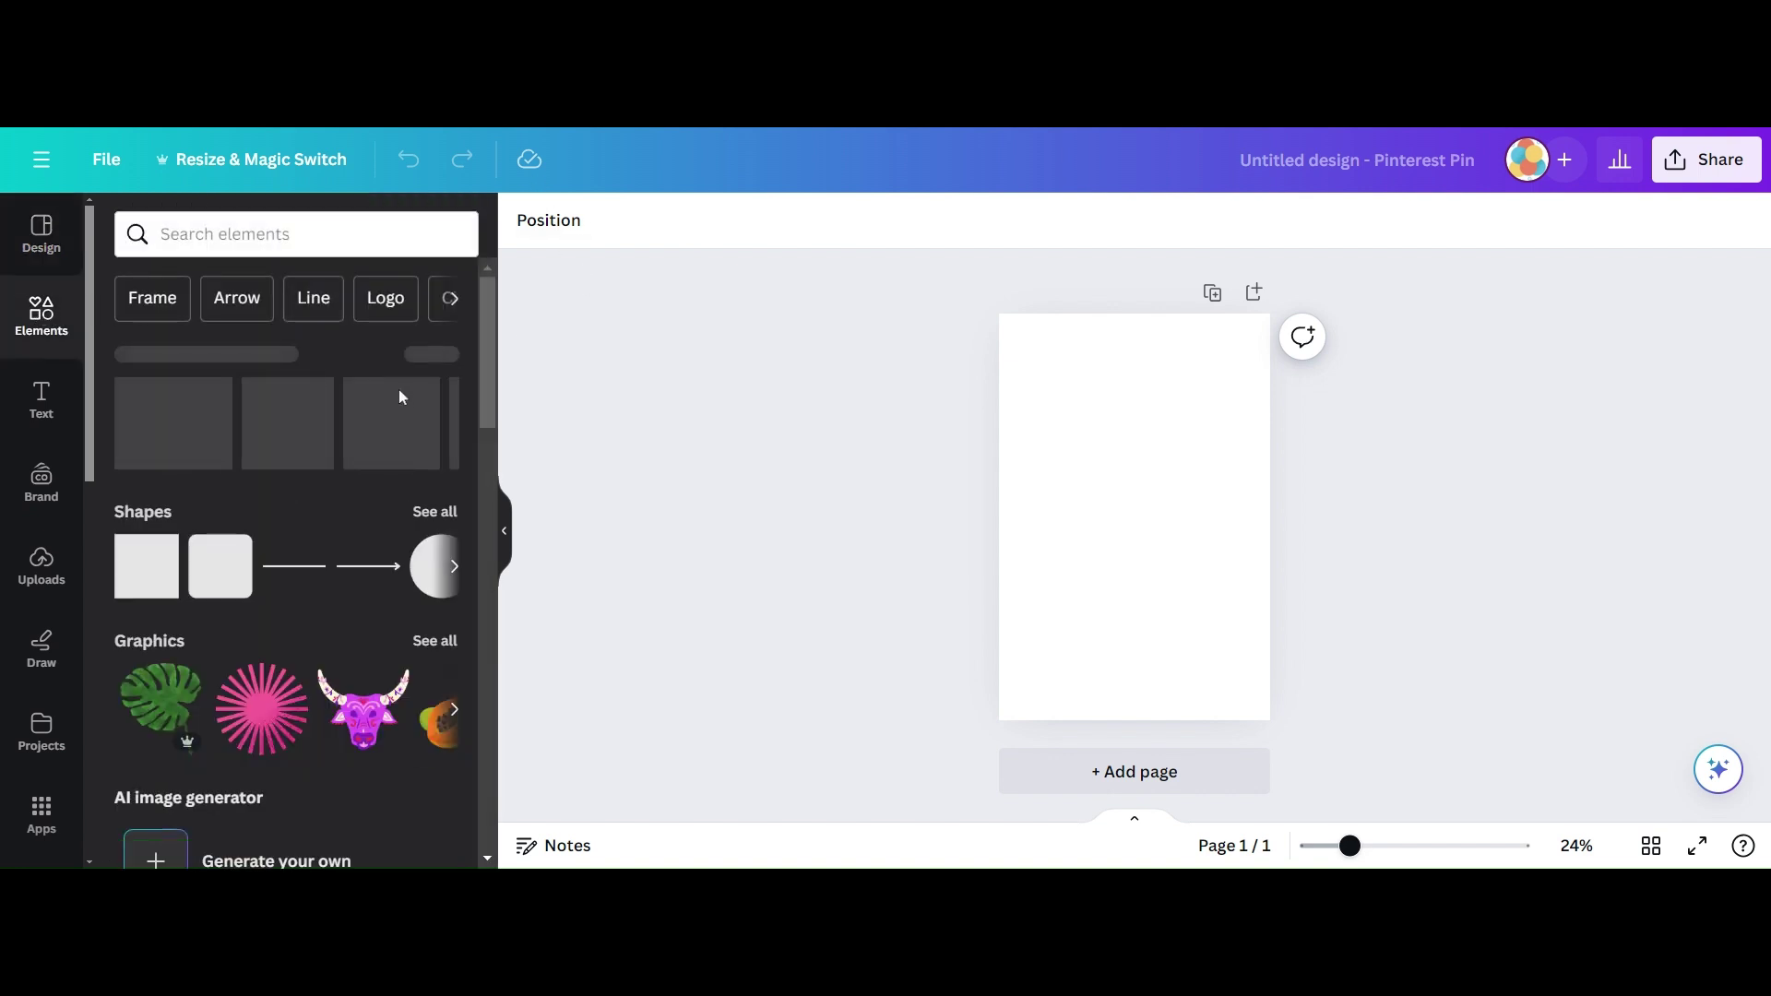
{"action": "left_click", "coordinate": [436, 357]}
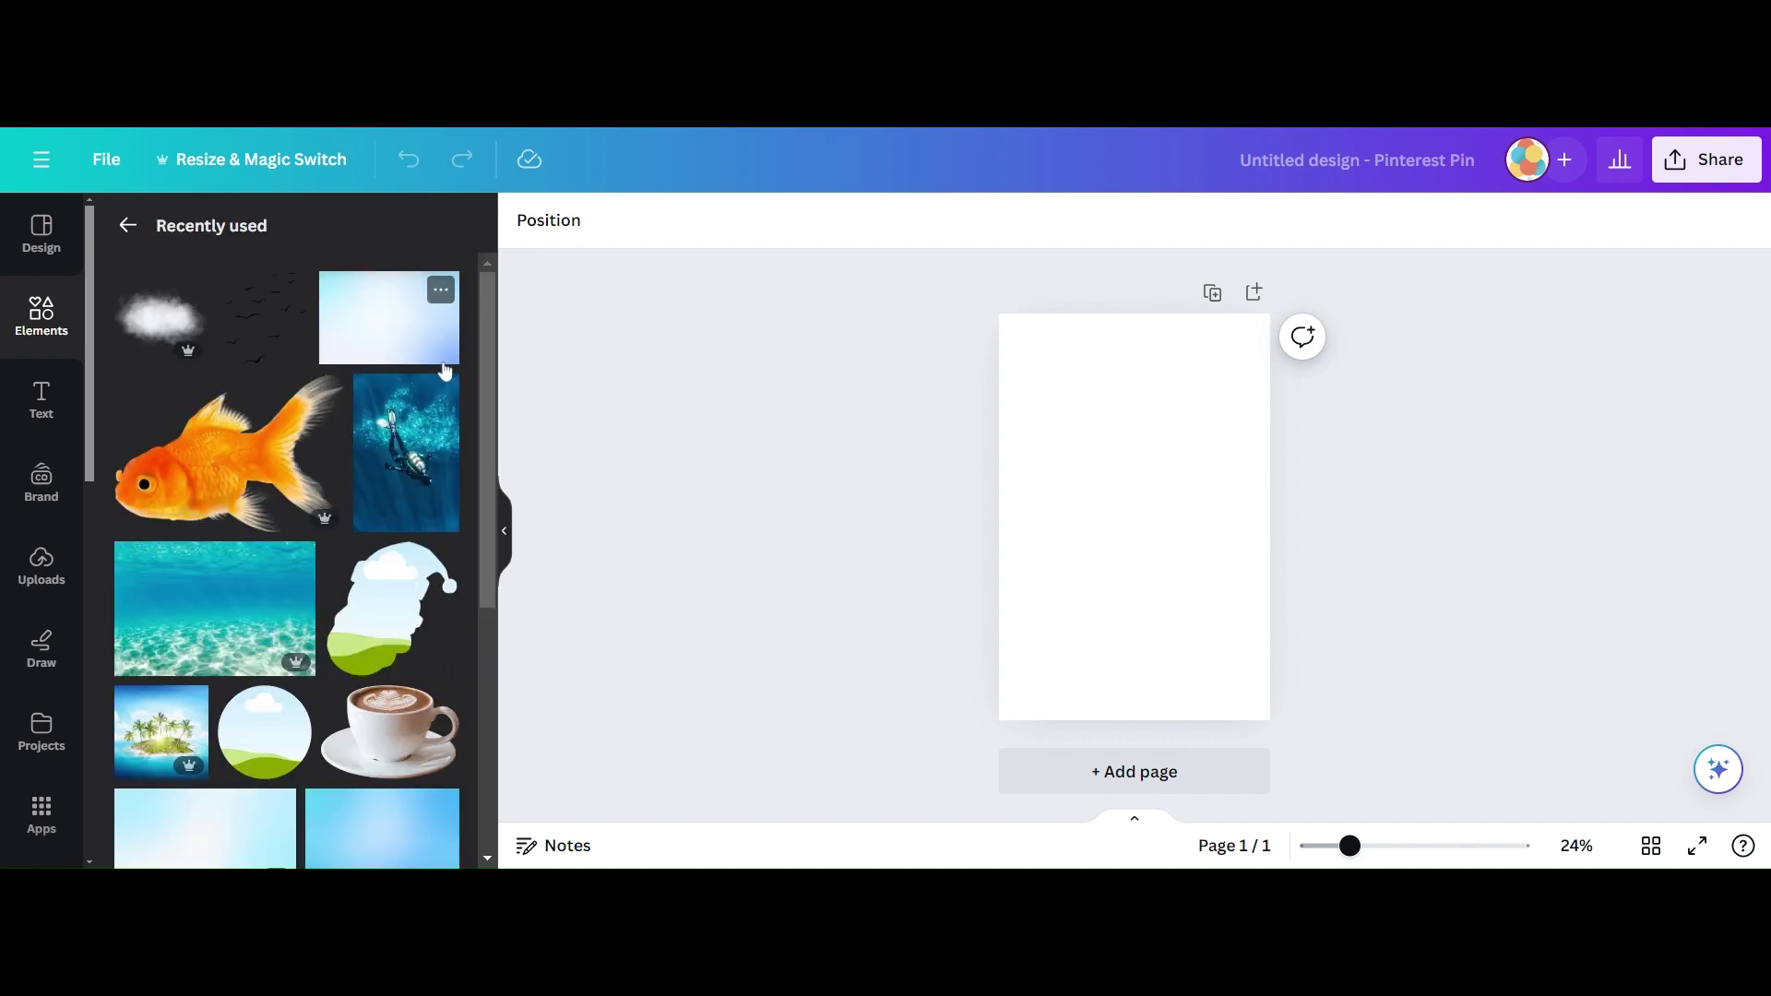
{"action": "left_click", "coordinate": [392, 735]}
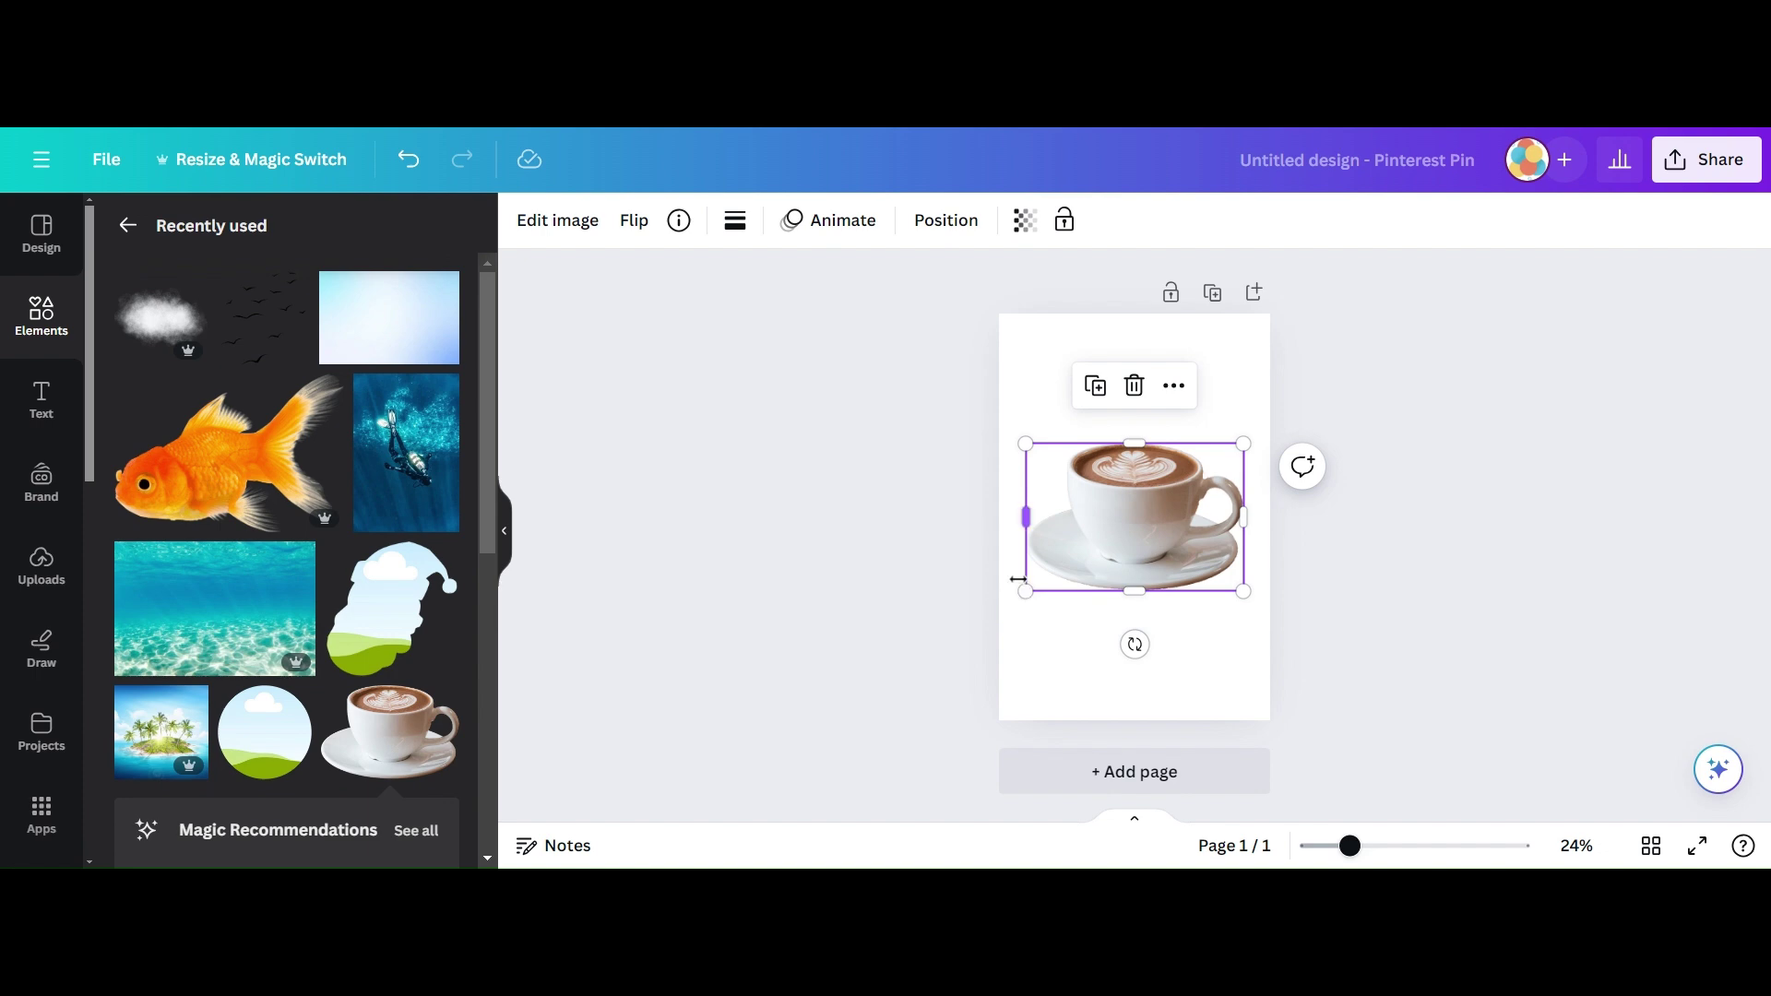
{"action": "left_click_drag", "start_coordinate": [1024, 588], "coordinate": [998, 610]}
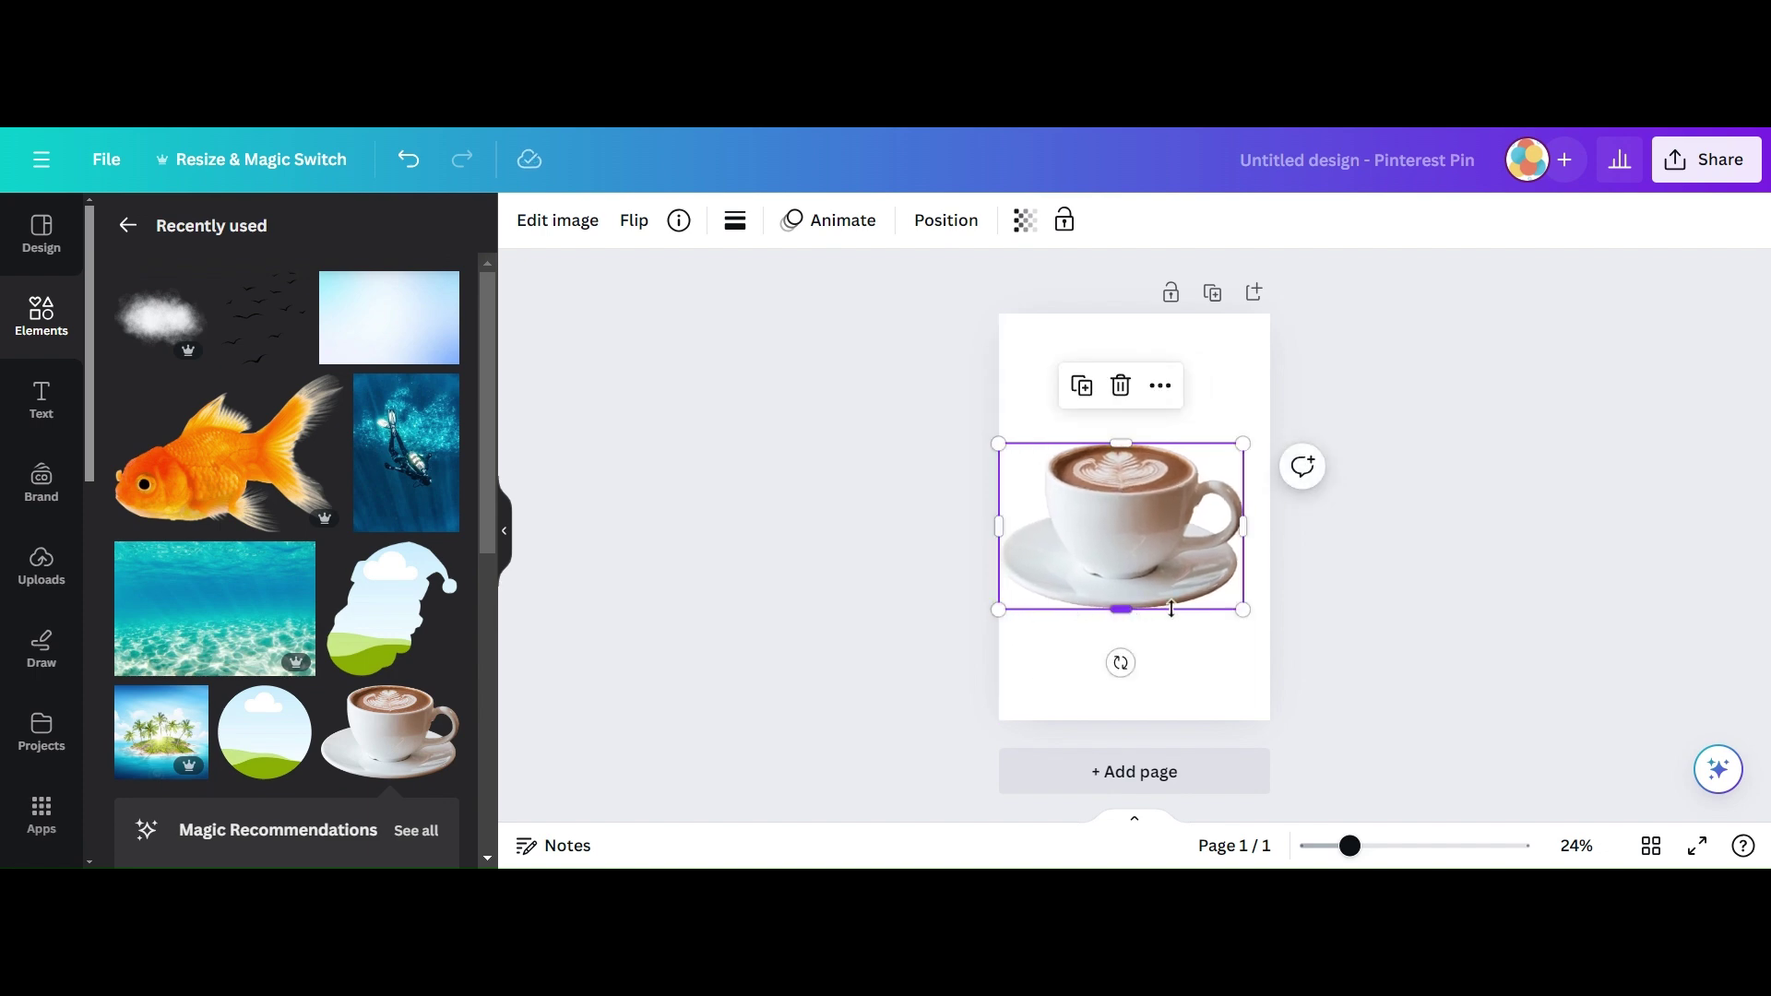
{"action": "left_click_drag", "start_coordinate": [1242, 609], "coordinate": [1270, 628]}
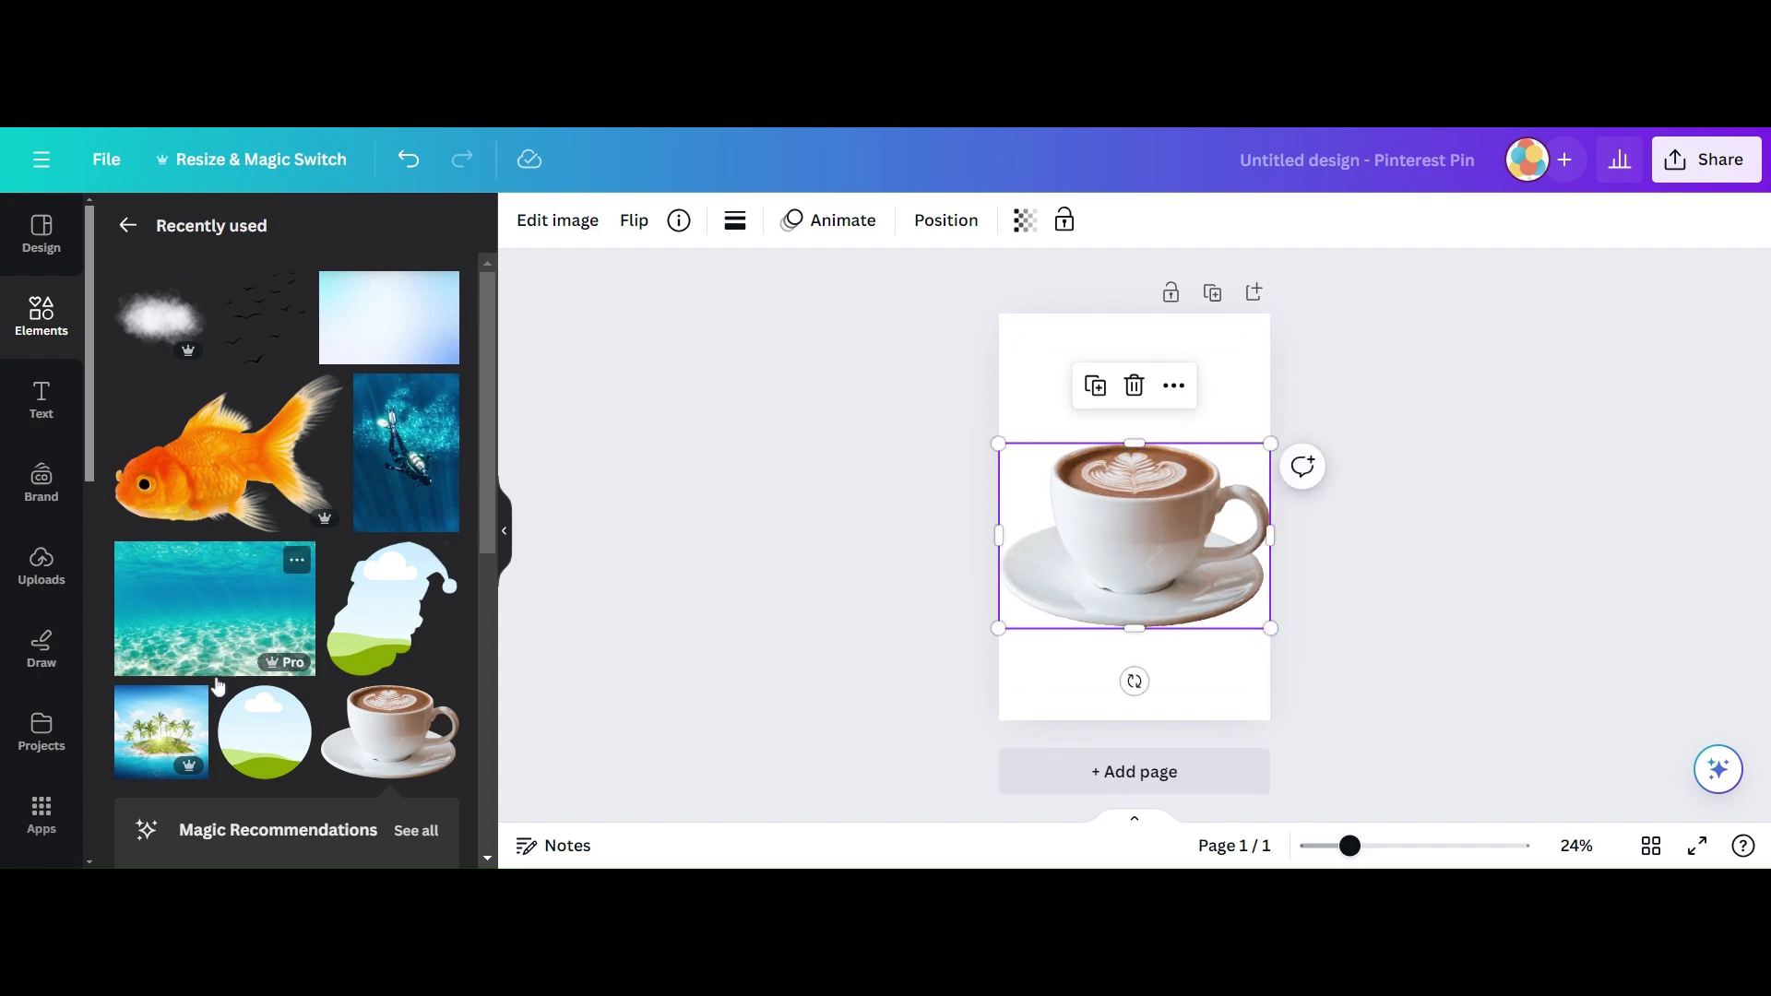
Add the recently used circle frame and reshape it into a flat ellipse over the cup's opening.
{"action": "left_click", "coordinate": [267, 736]}
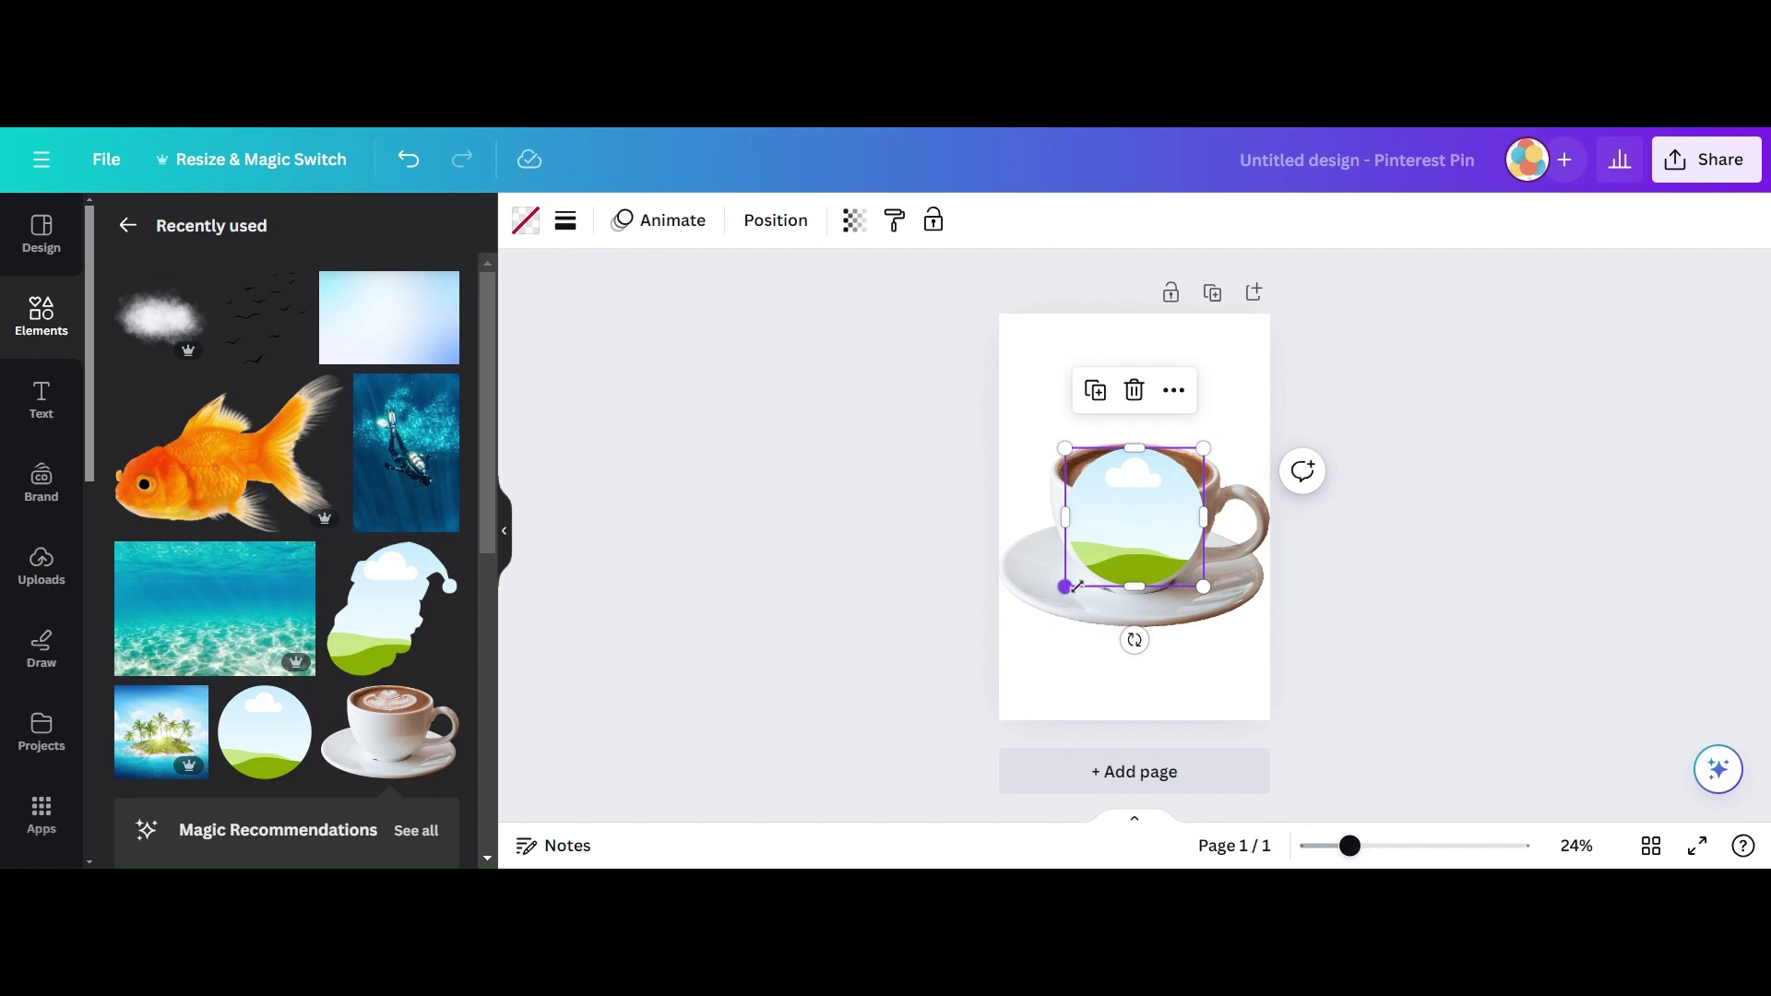
{"action": "left_click_drag", "start_coordinate": [1123, 544], "coordinate": [1102, 462]}
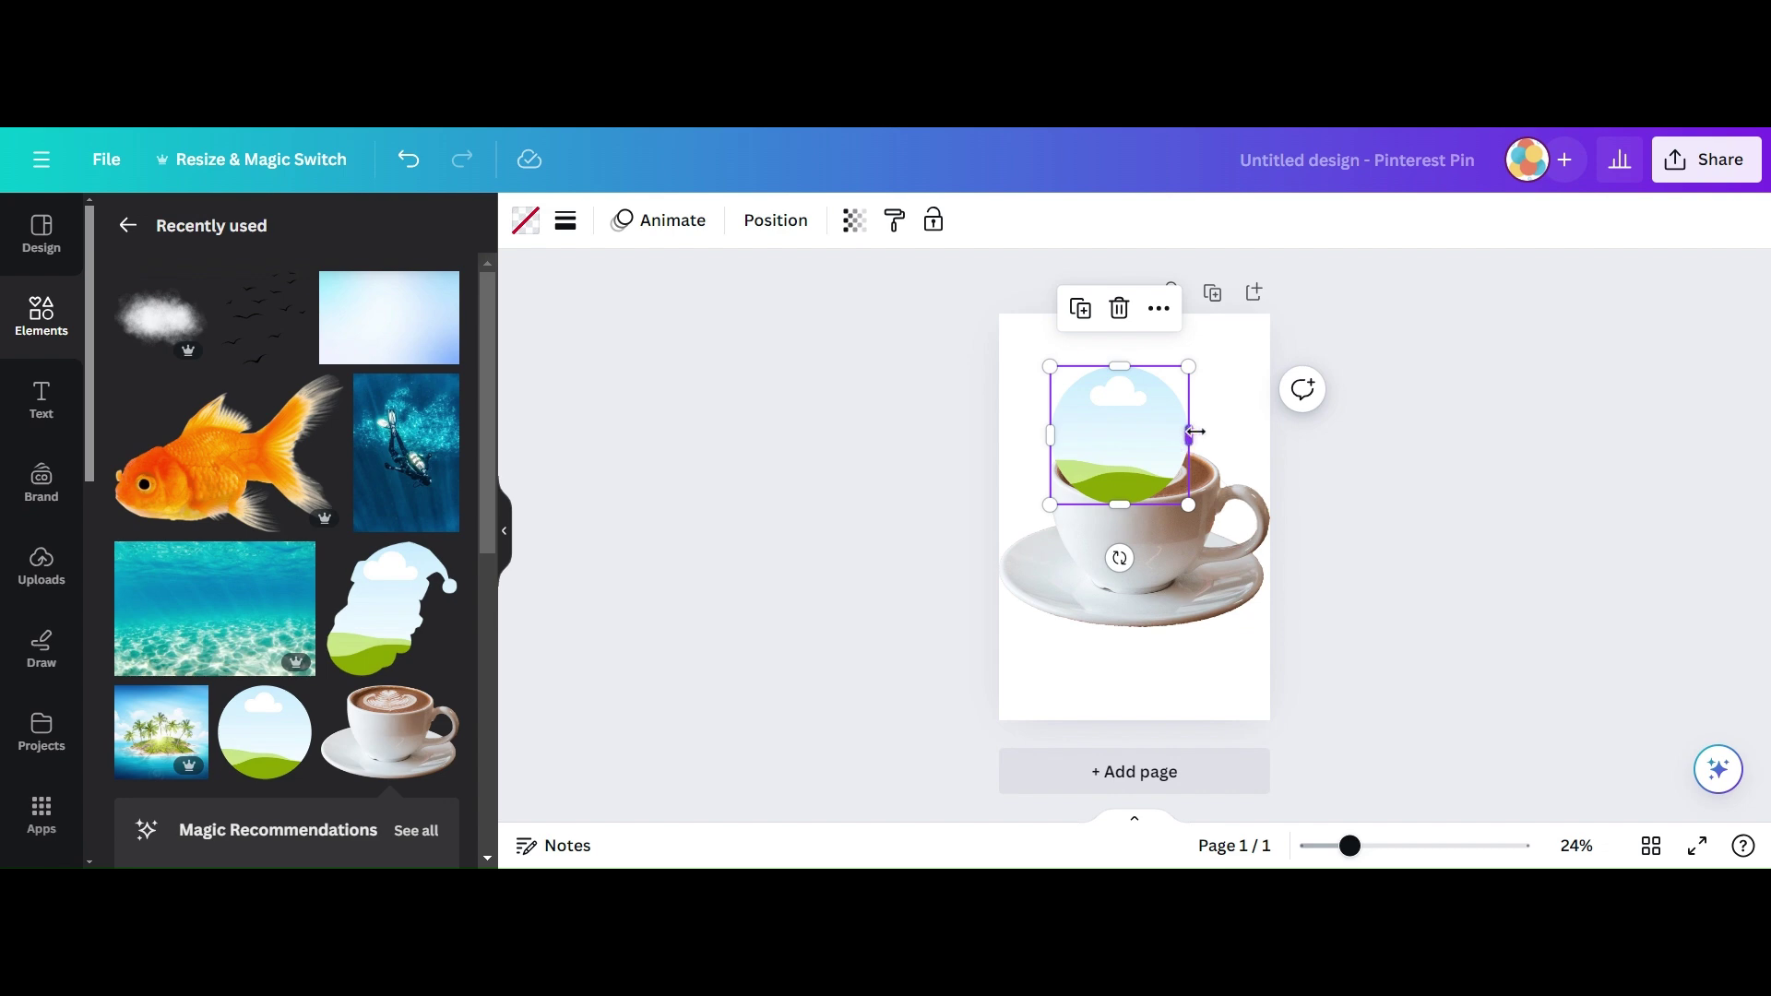
{"action": "left_click_drag", "start_coordinate": [1189, 433], "coordinate": [1216, 434]}
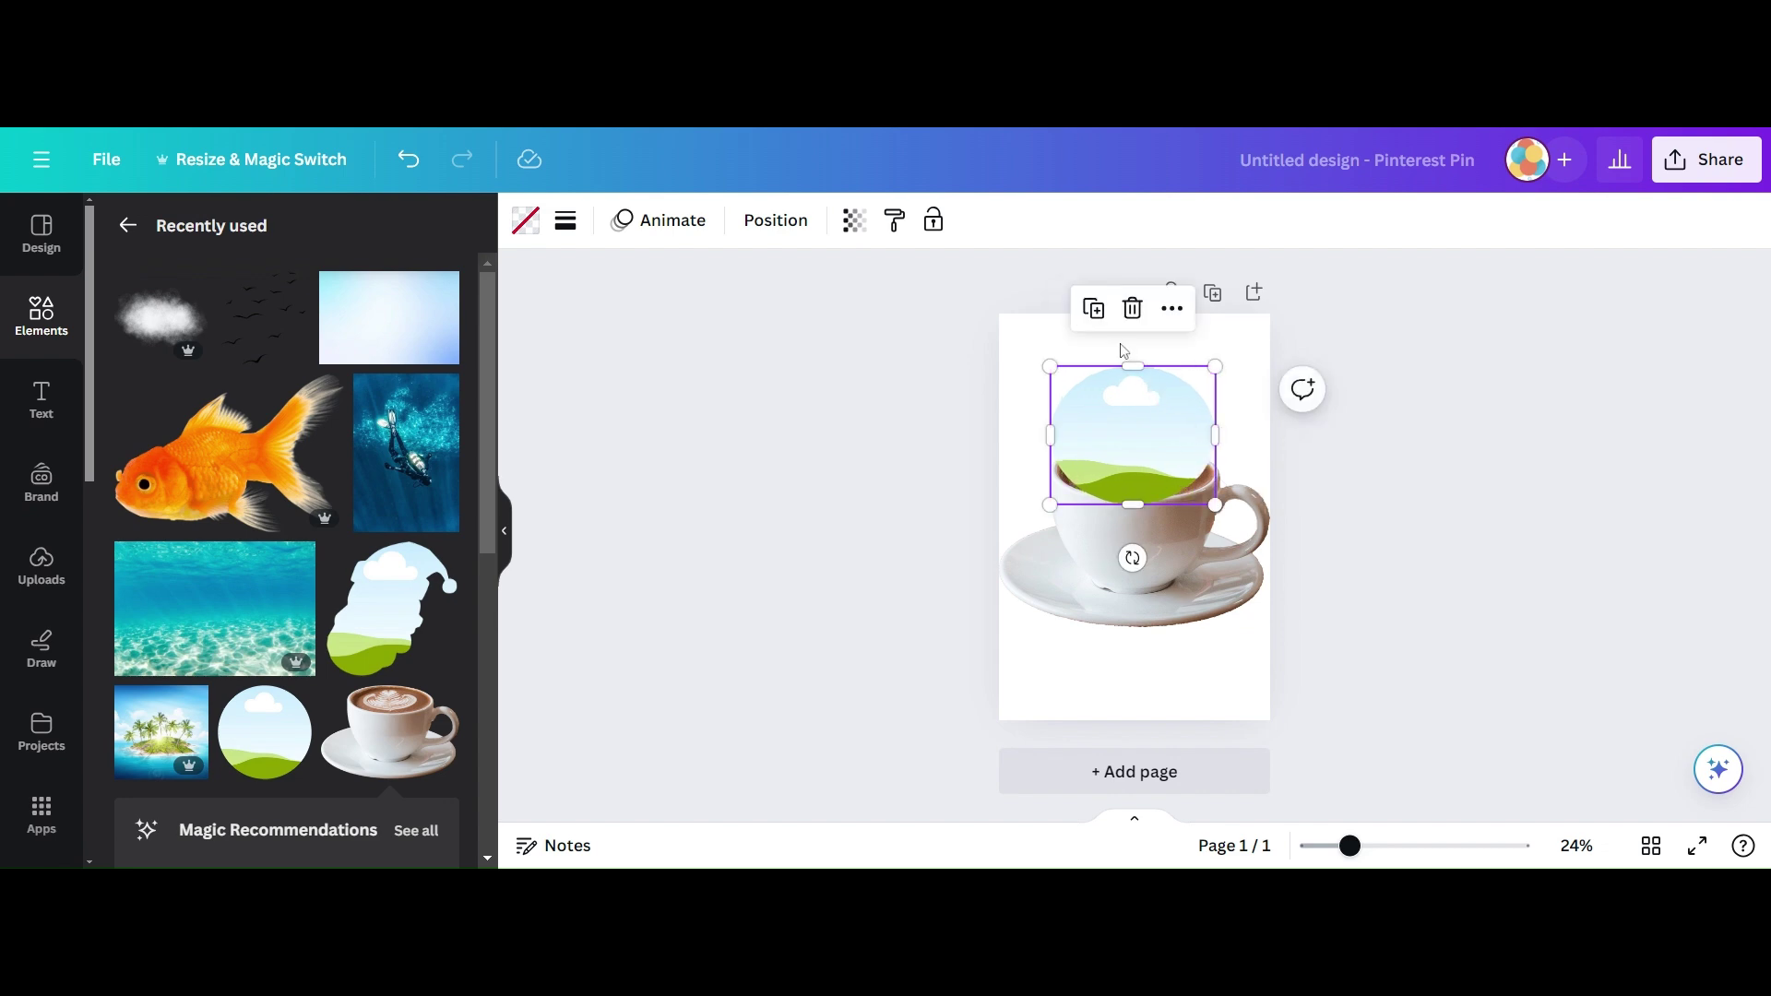
{"action": "left_click_drag", "start_coordinate": [1132, 363], "coordinate": [1136, 444]}
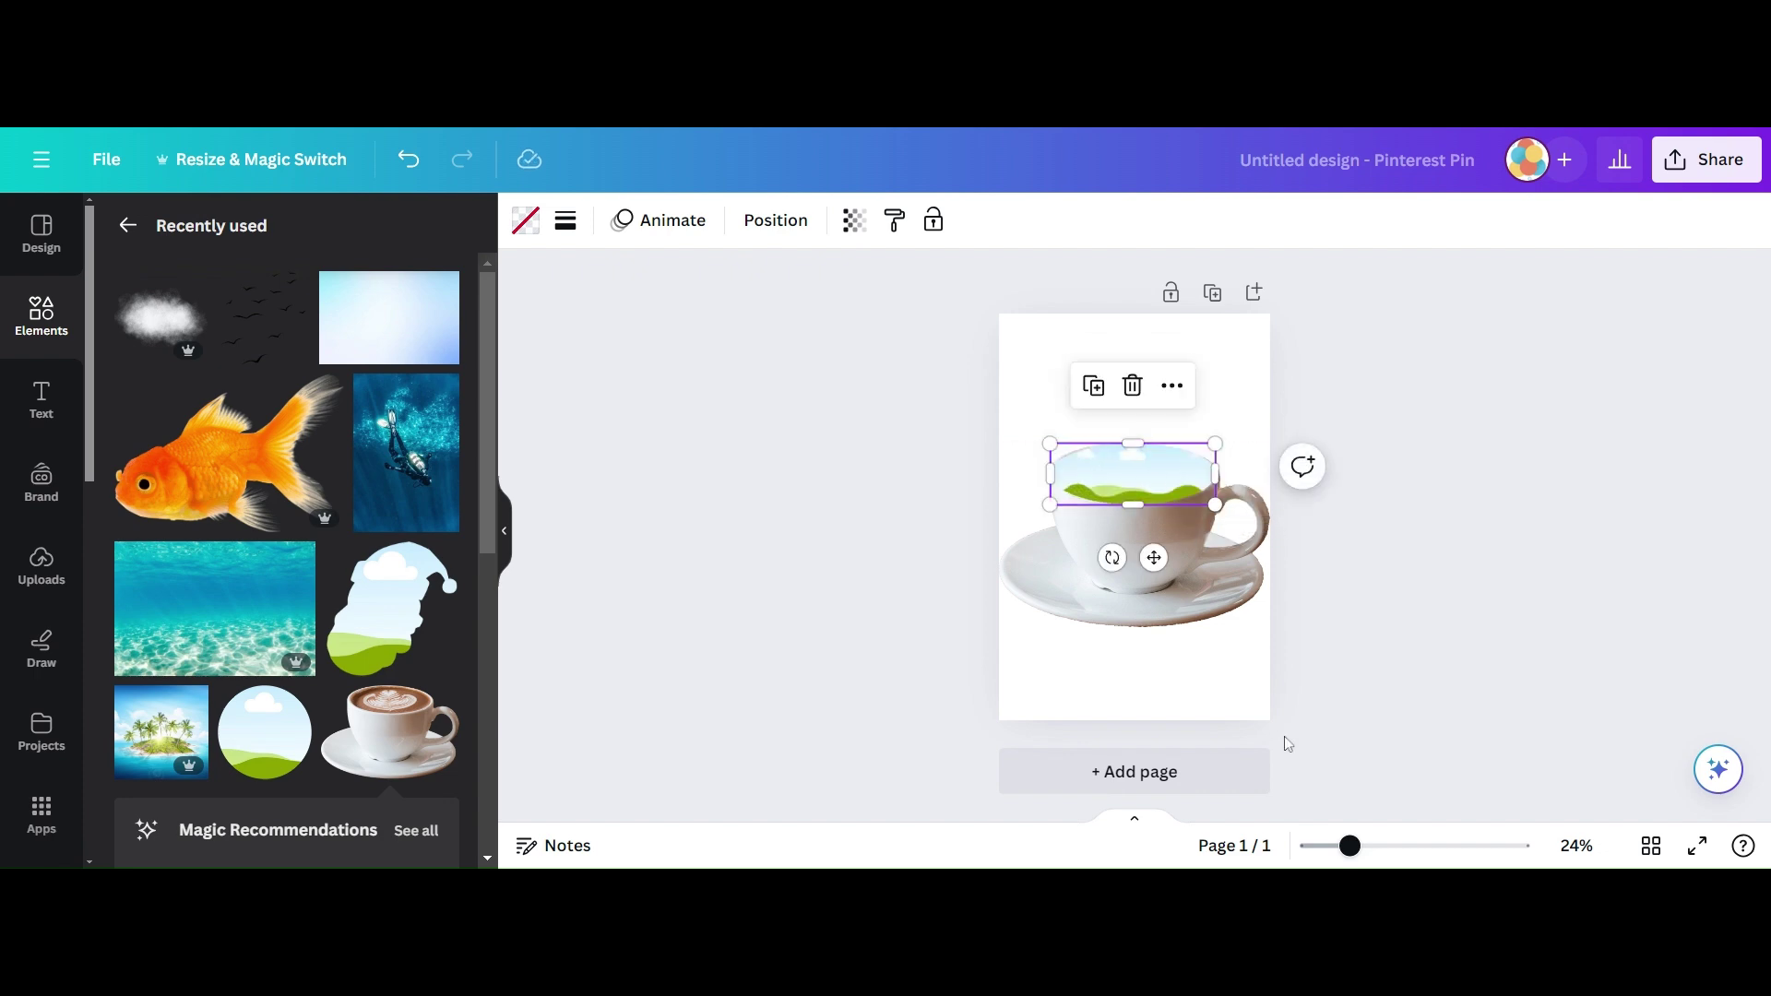
Refine the ellipse frame's height and position so it fits just inside the cup's rim.
{"action": "left_click", "coordinate": [1397, 846]}
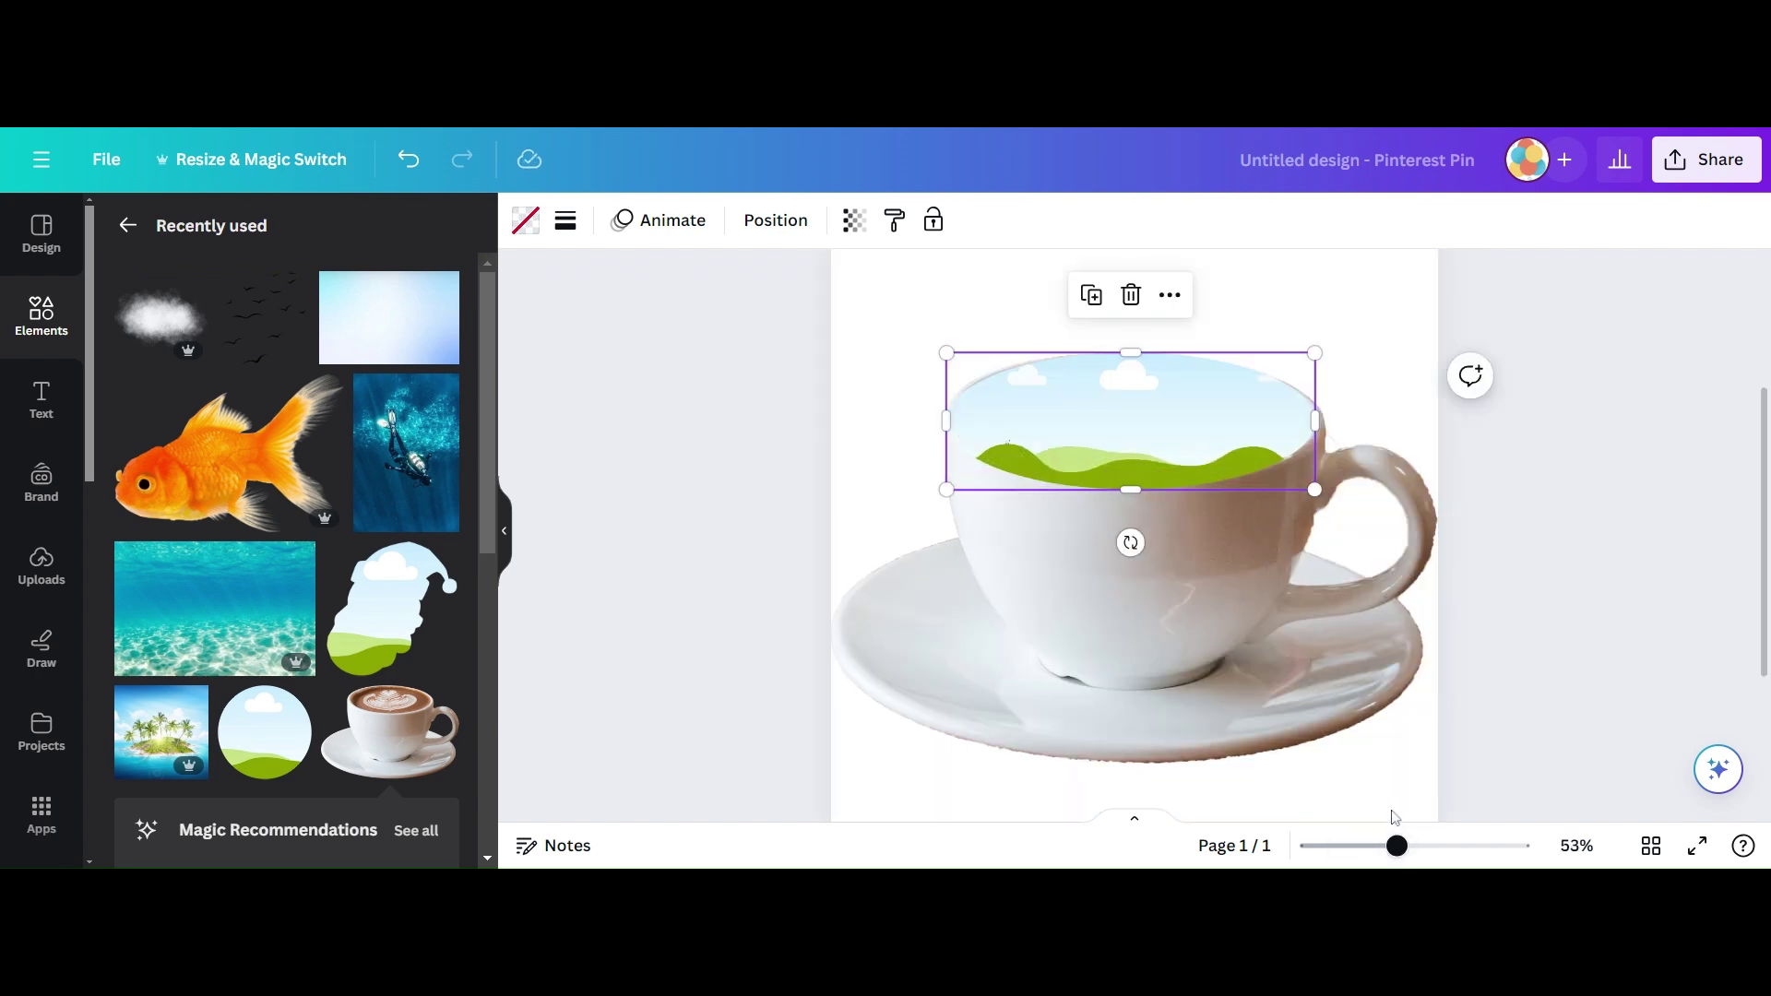
{"action": "left_click", "coordinate": [1441, 846]}
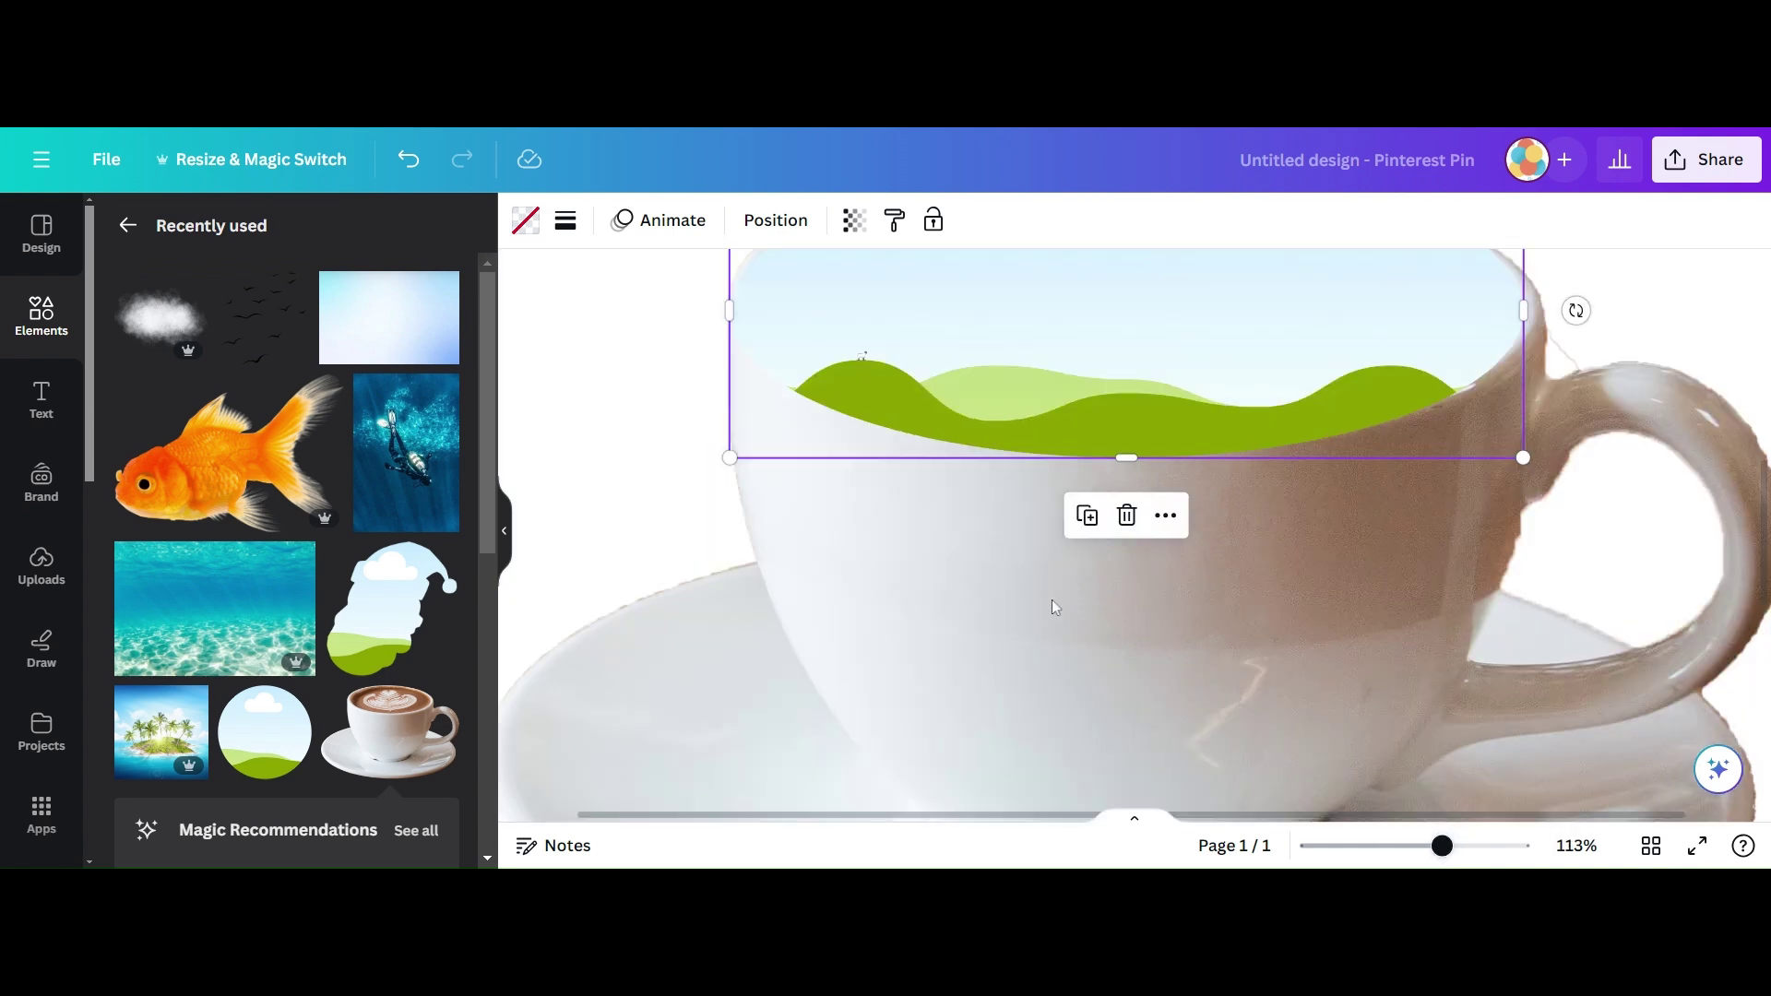
{"action": "scroll", "coordinate": [1012, 624], "scroll_direction": "up", "scroll_amount": 3}
{"action": "scroll", "coordinate": [1013, 624], "scroll_direction": "up", "scroll_amount": 2}
{"action": "left_click", "coordinate": [1123, 332]}
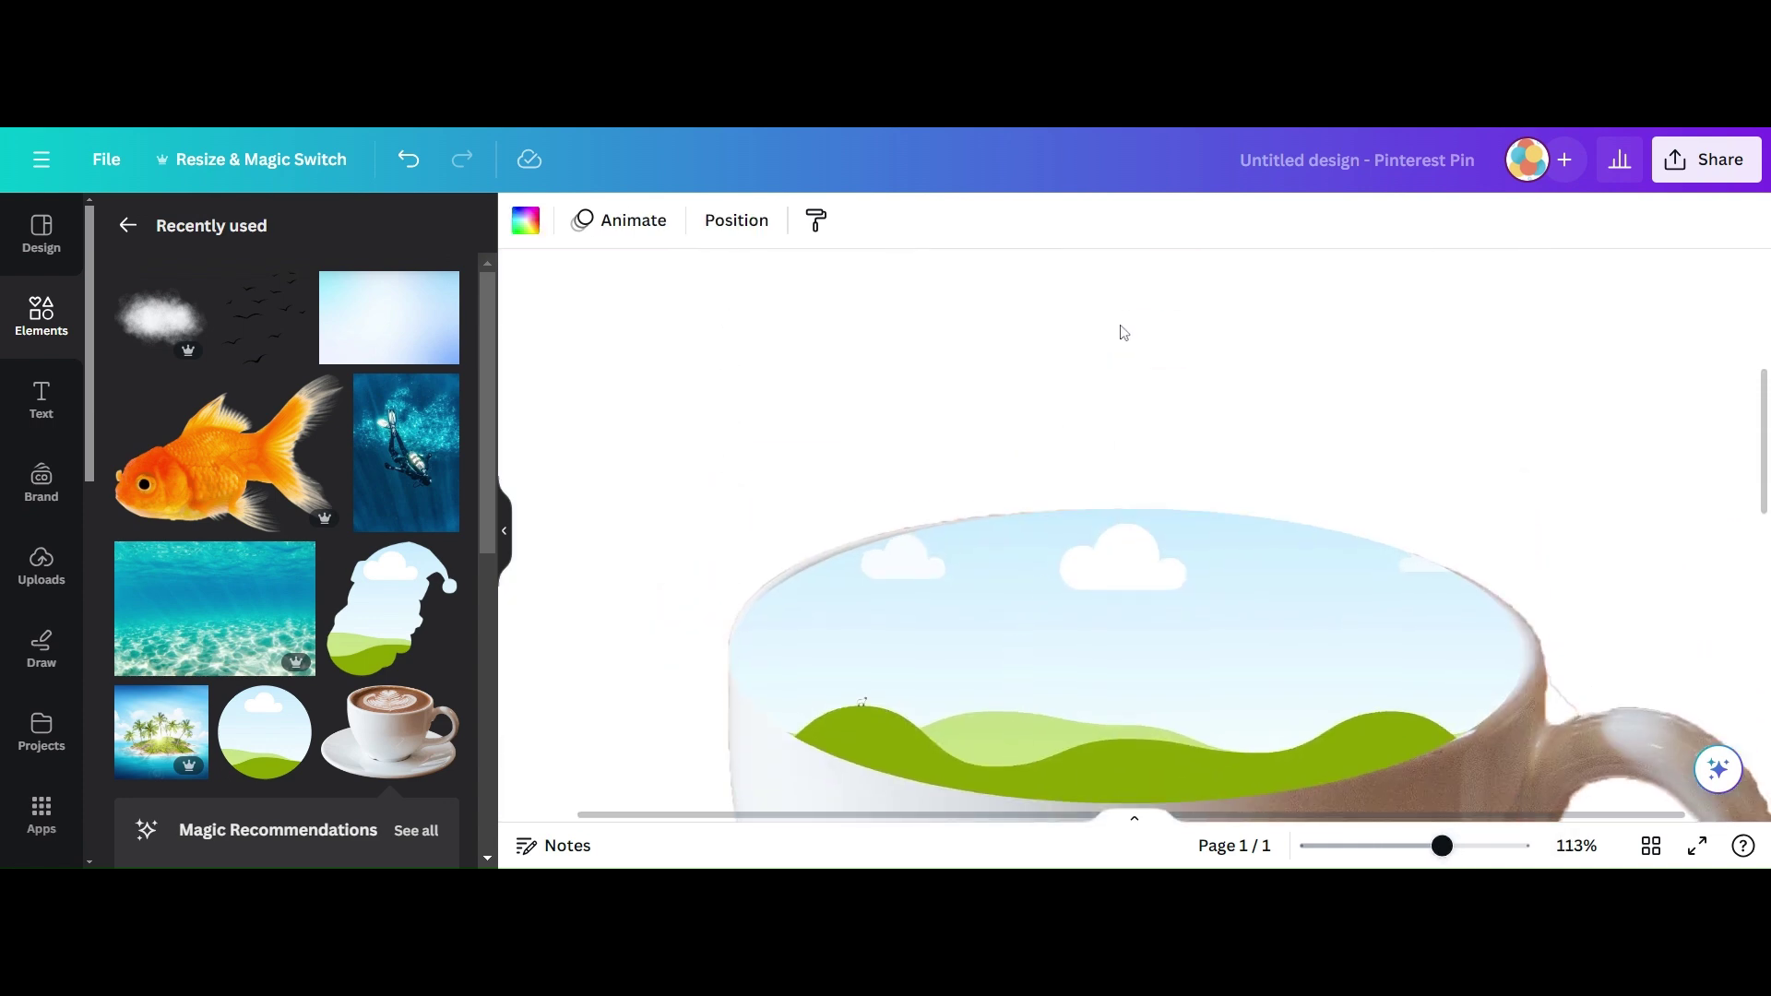
{"action": "left_click", "coordinate": [1125, 660]}
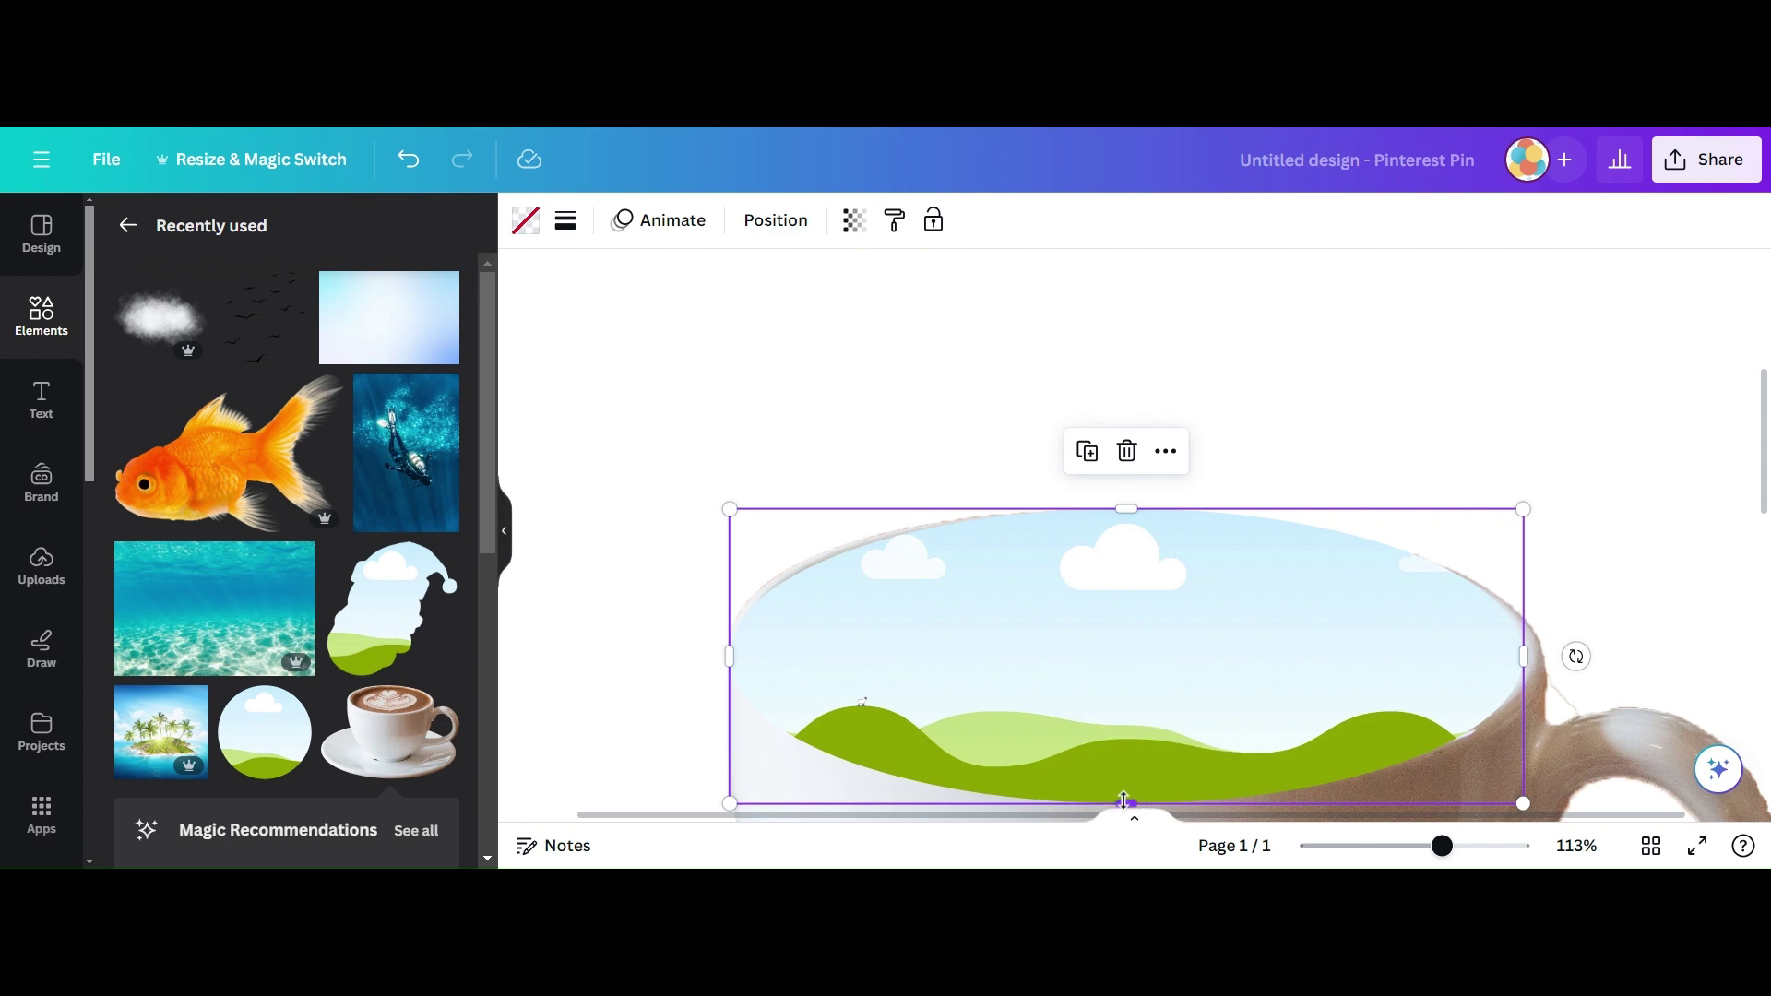
{"action": "mouse_move", "coordinate": [1122, 801]}
{"action": "left_mouse_down"}
{"action": "mouse_move", "coordinate": [1117, 751]}
{"action": "mouse_move", "coordinate": [1111, 773]}
{"action": "left_mouse_up"}
{"action": "left_click_drag", "start_coordinate": [1203, 664], "coordinate": [1199, 668]}
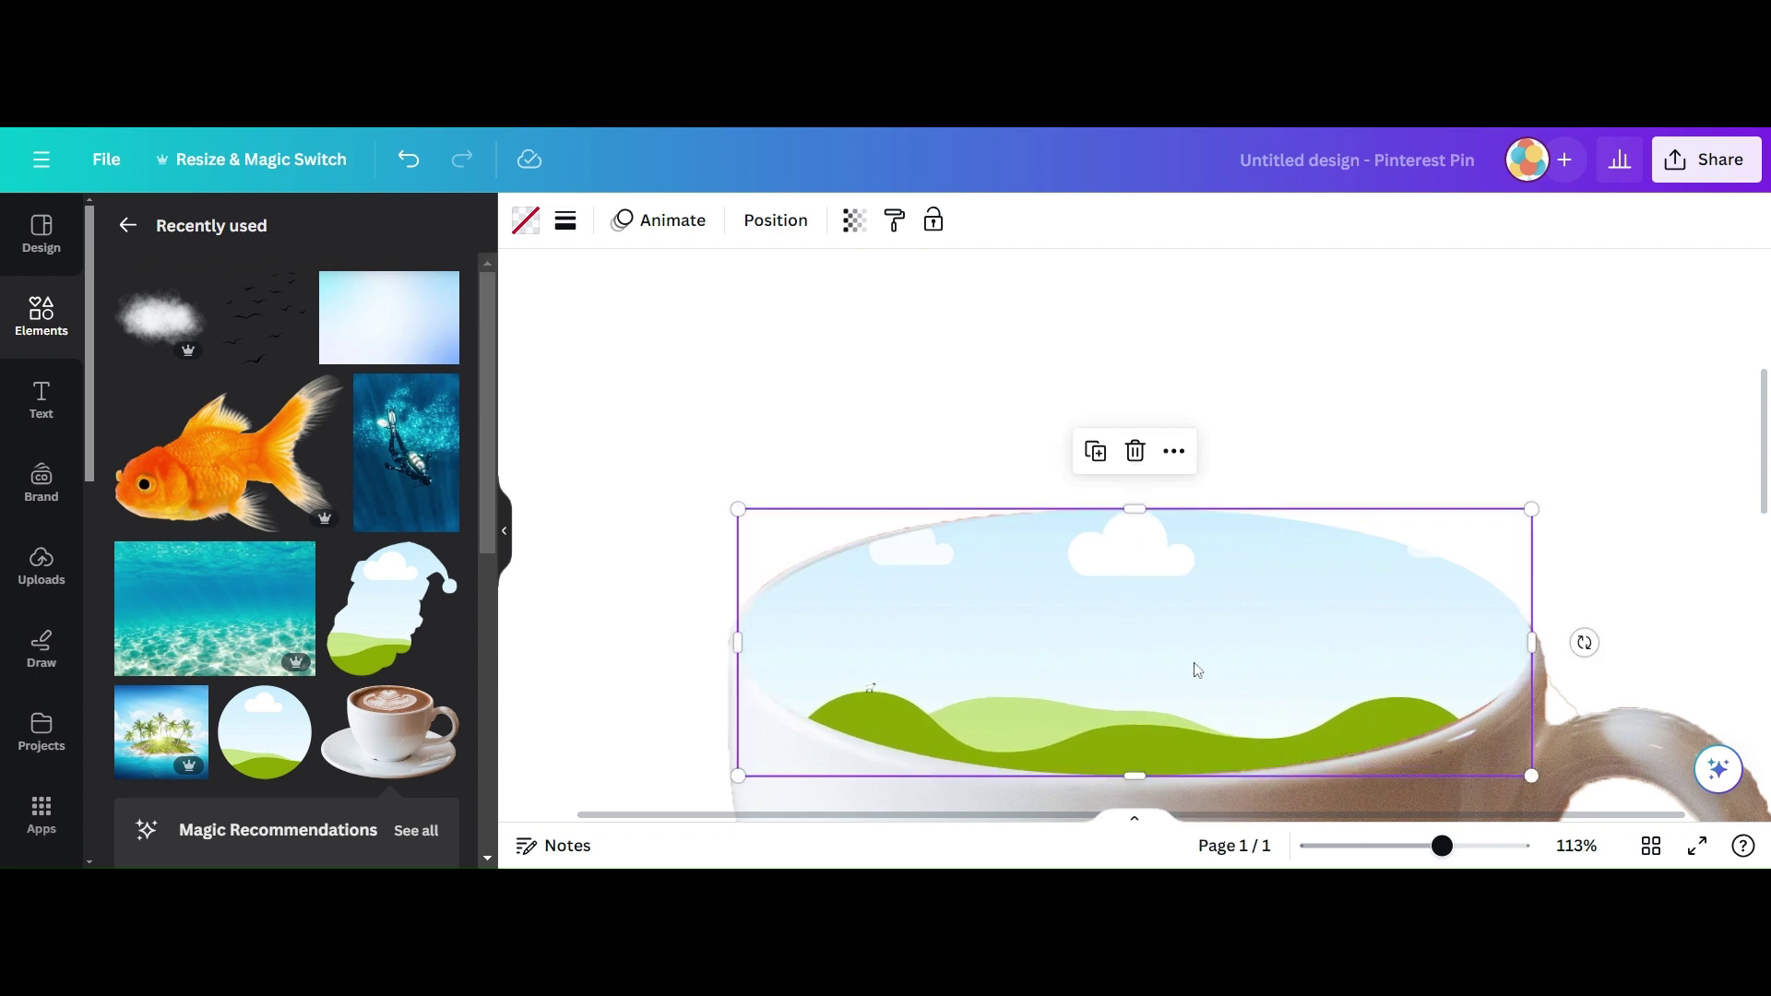
{"action": "left_click", "coordinate": [895, 376]}
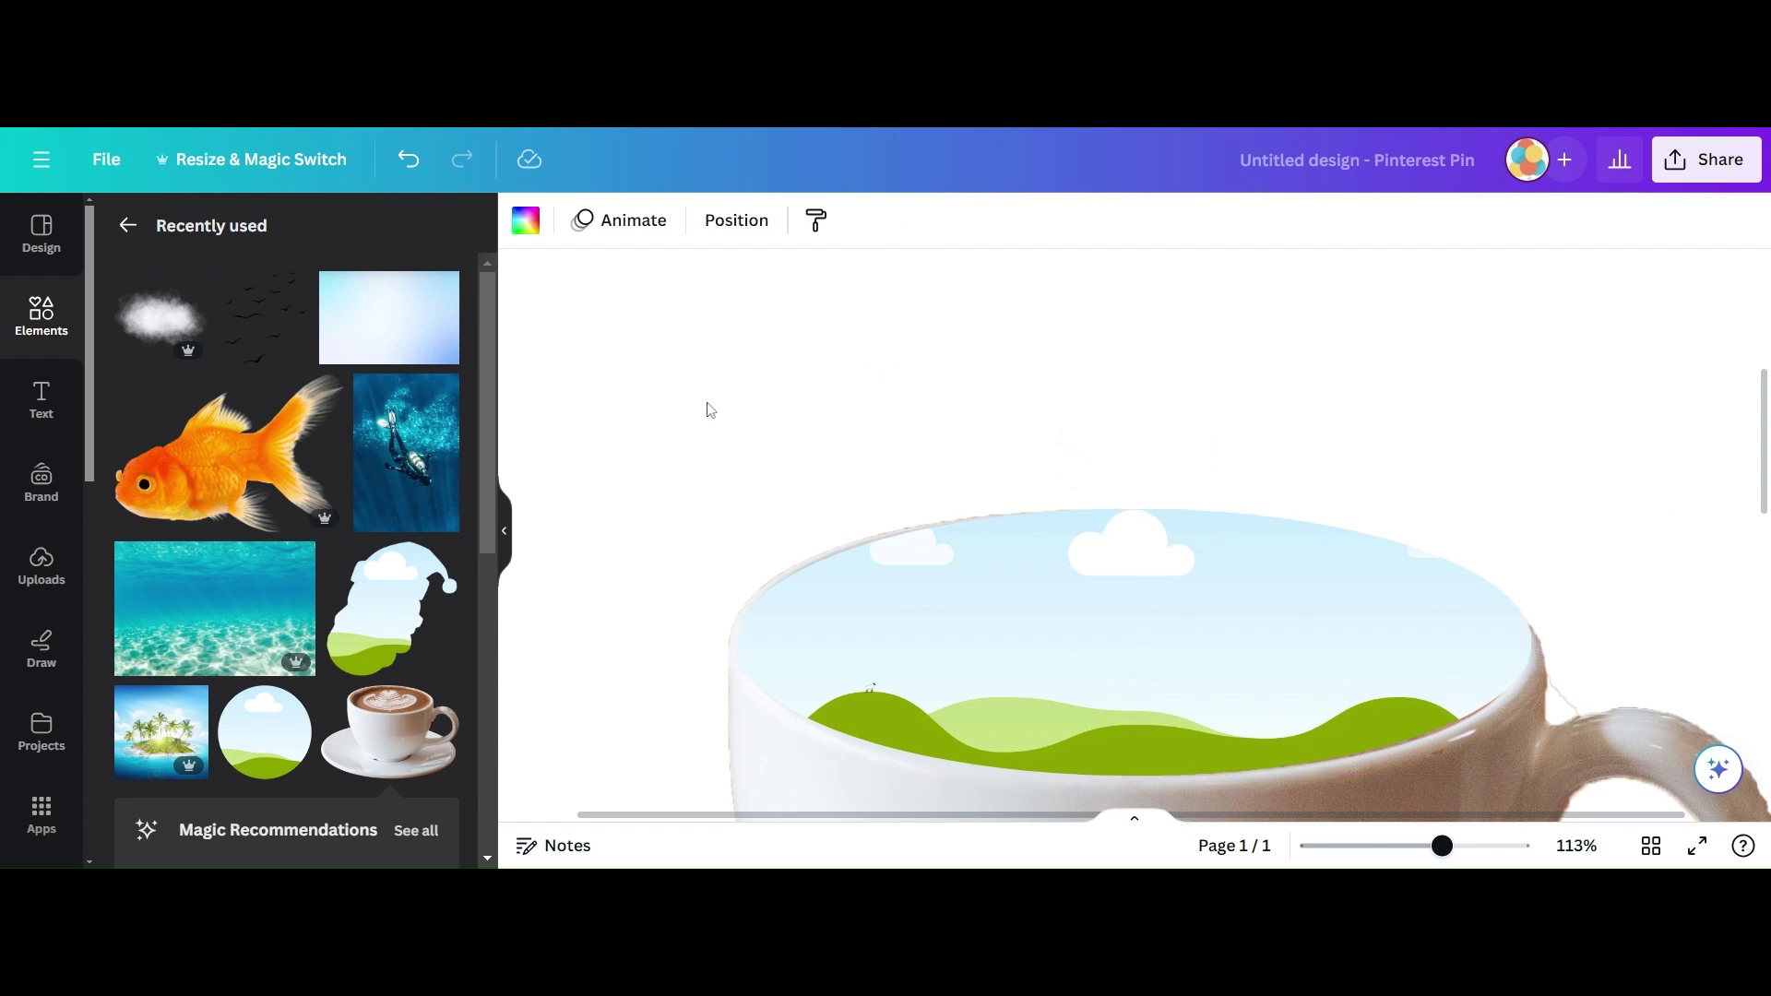
Add the palm island image, move it above the cup, and send it to the back.
{"action": "left_click", "coordinate": [139, 743]}
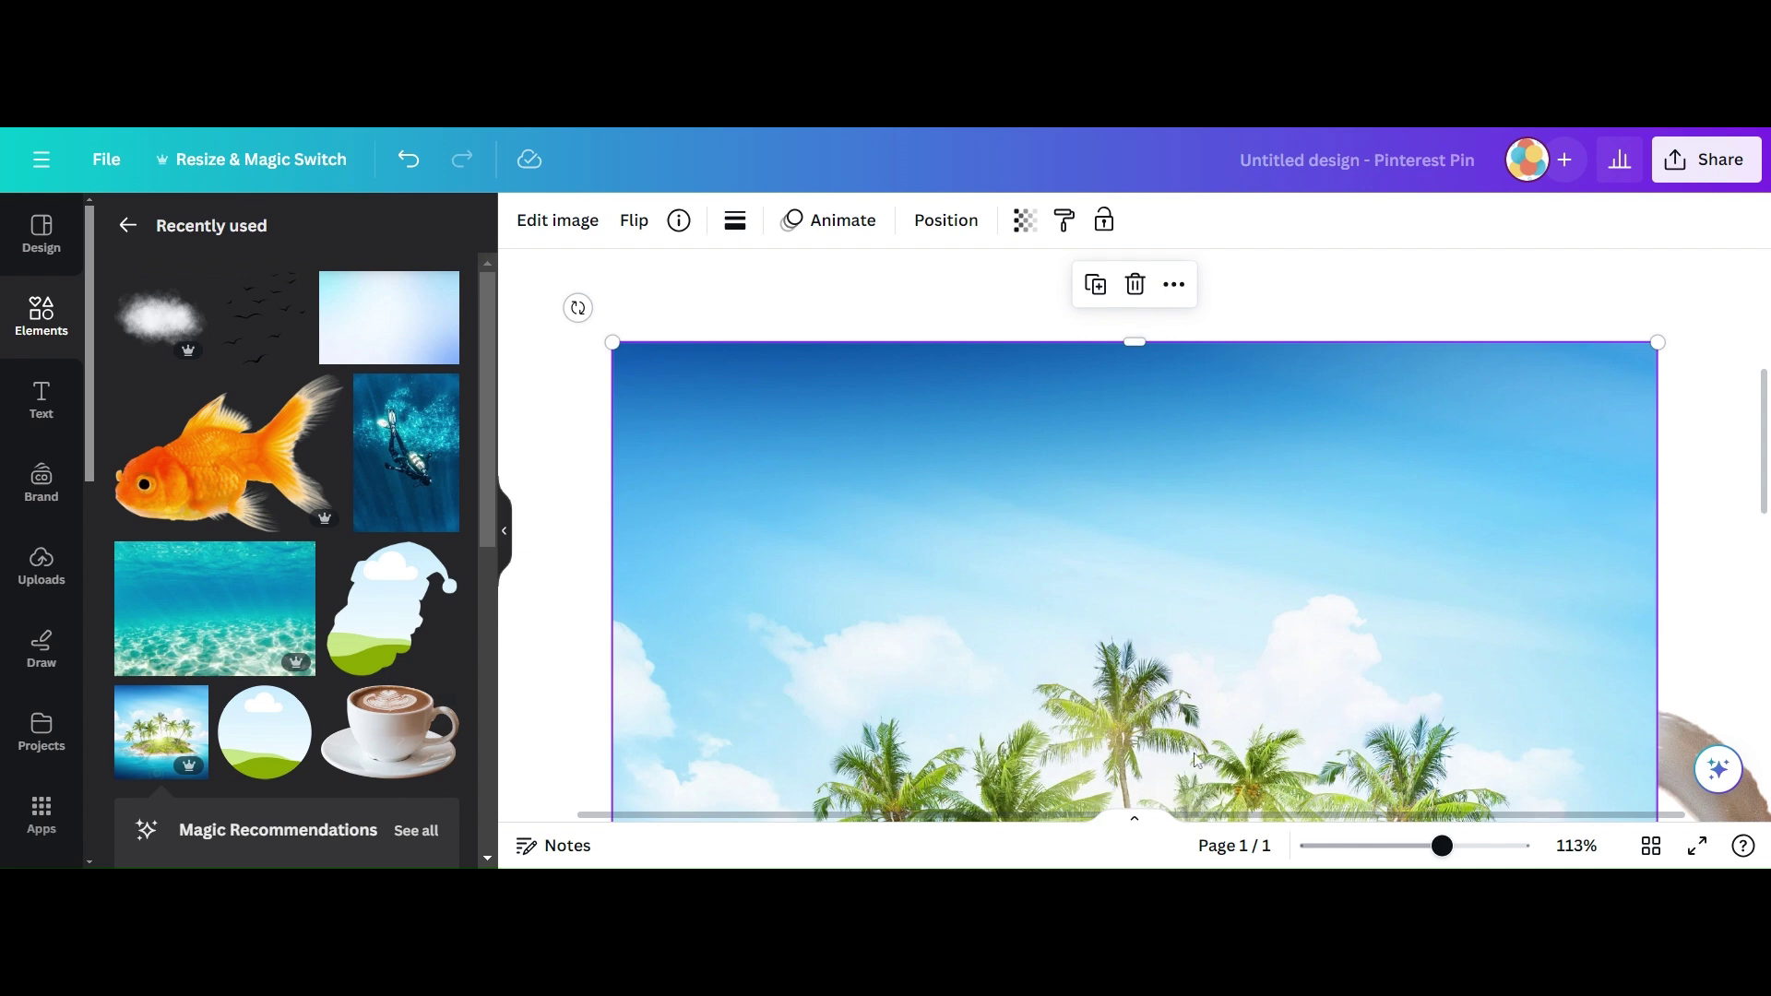
{"action": "left_click_drag", "start_coordinate": [1441, 845], "coordinate": [1353, 846]}
{"action": "left_click_drag", "start_coordinate": [1153, 598], "coordinate": [1146, 437]}
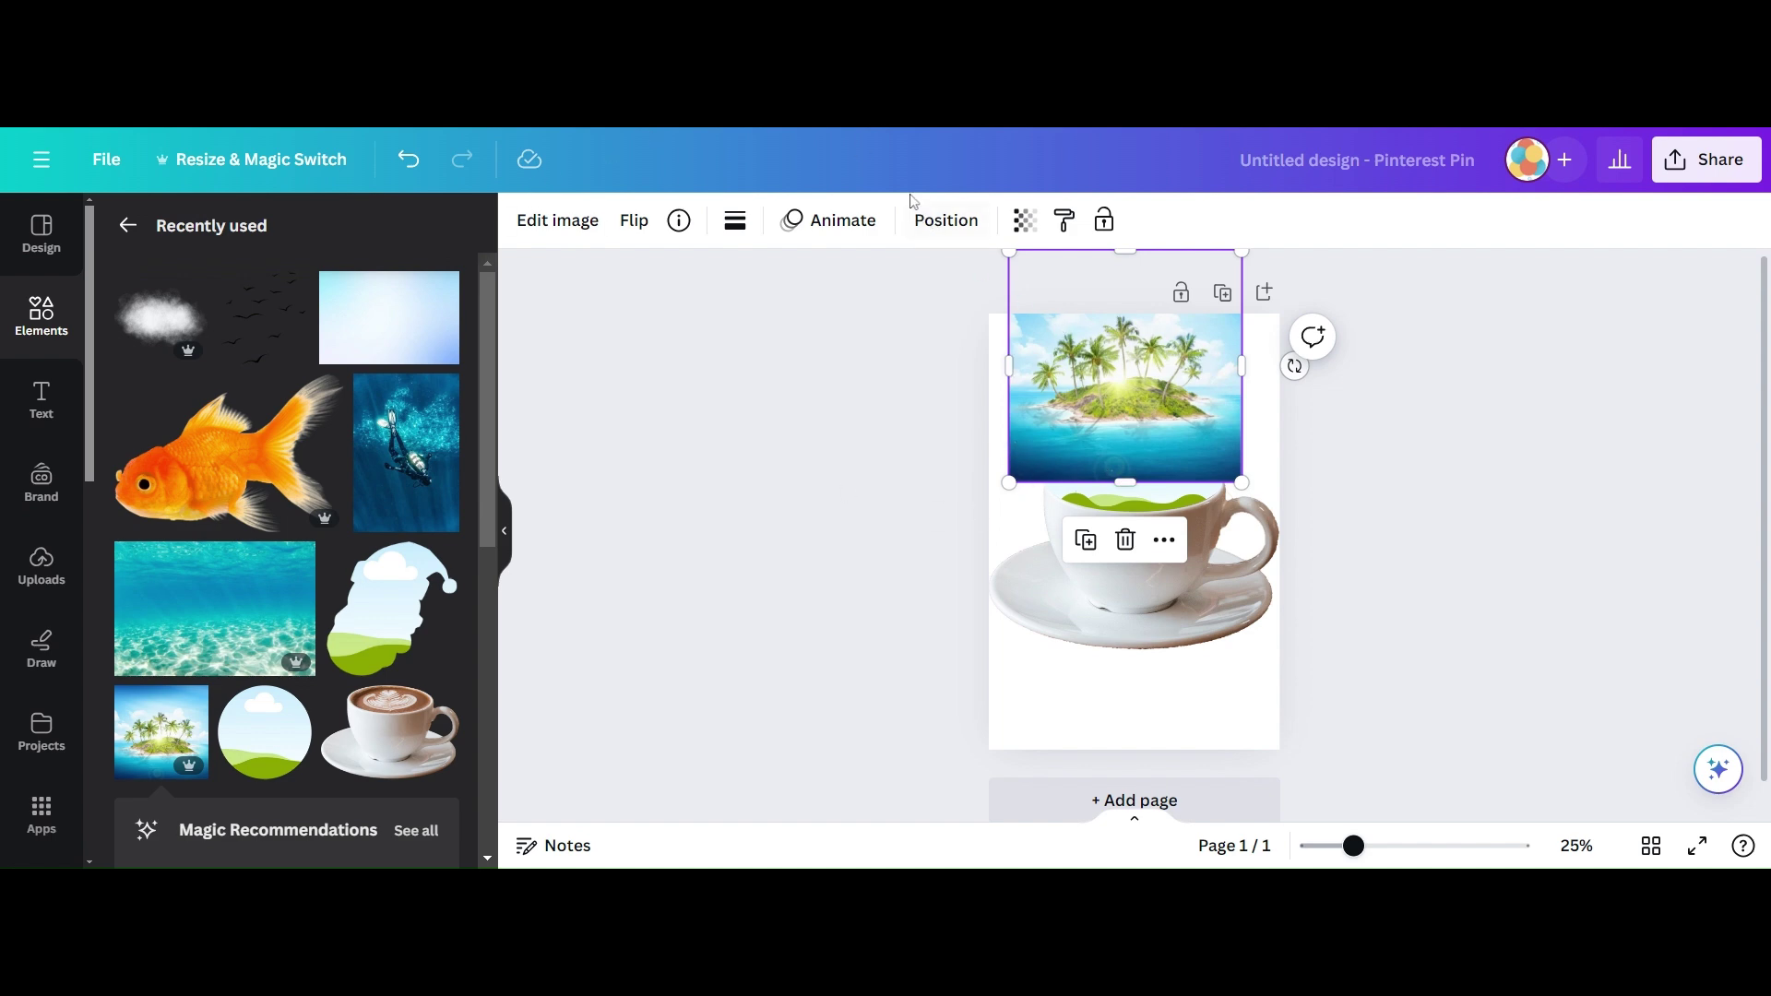
{"action": "left_click", "coordinate": [910, 226]}
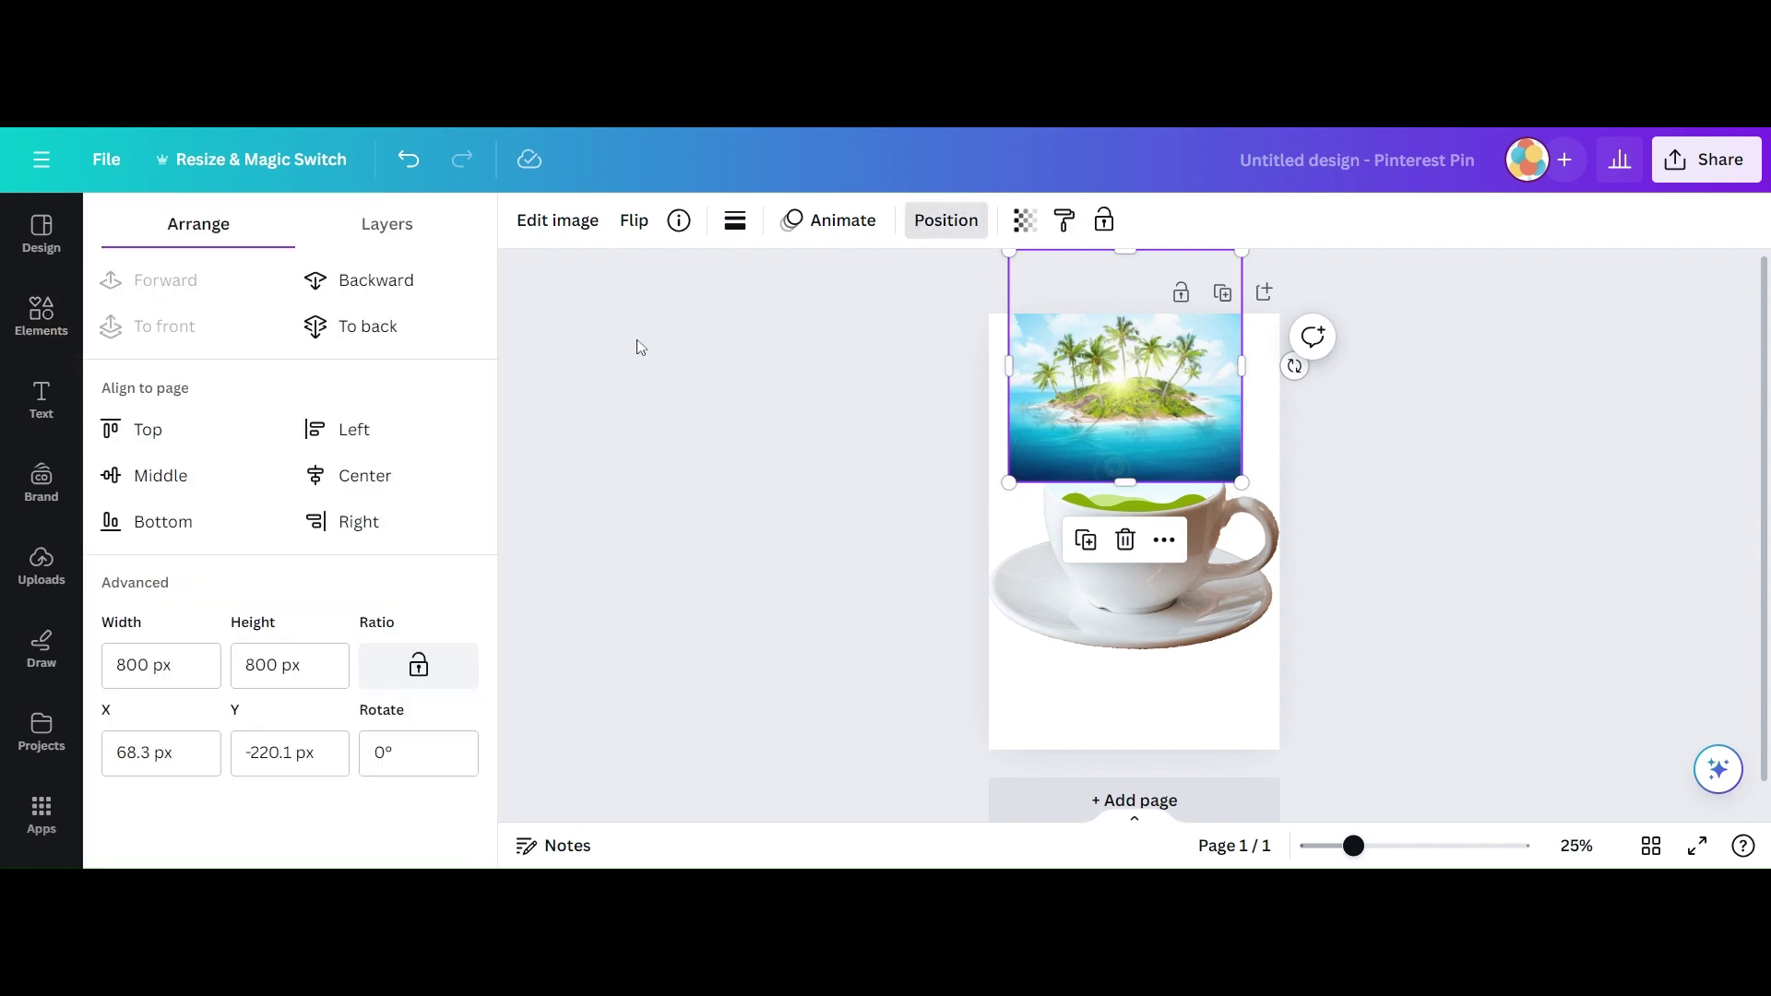
{"action": "left_click", "coordinate": [347, 329]}
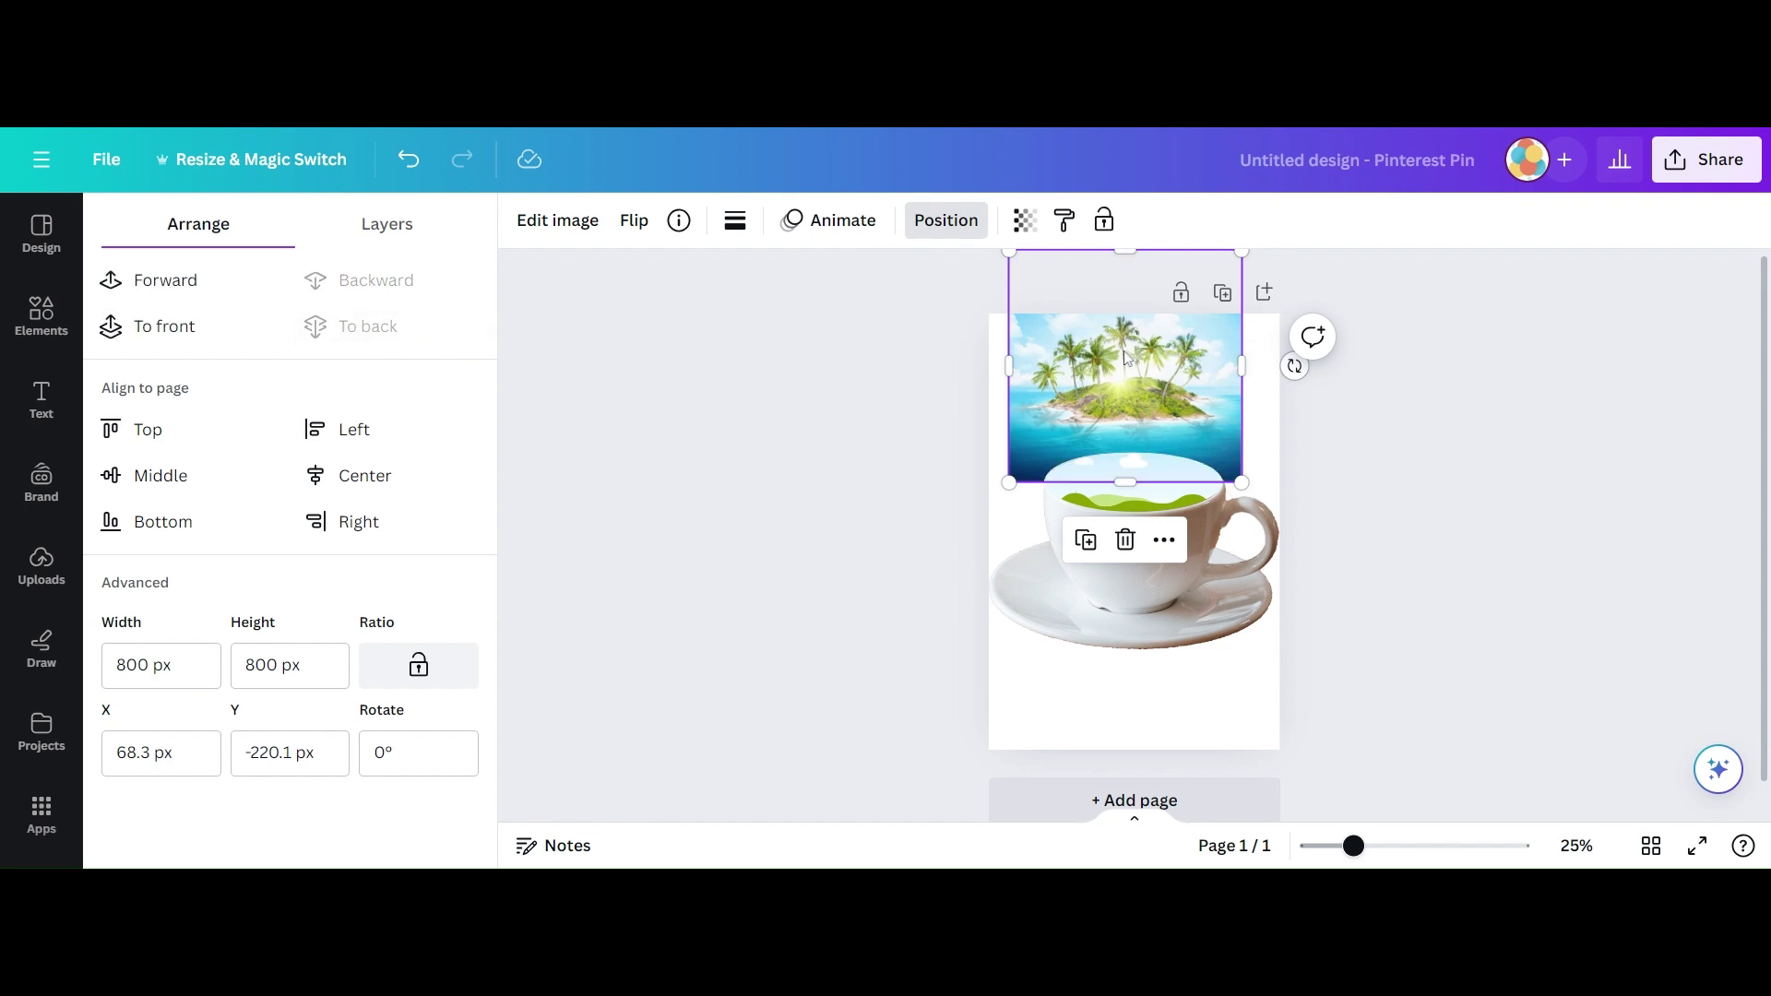
Center the island image behind the cup and shrink it to about 608 px square, matching the rim's width.
{"action": "left_click_drag", "start_coordinate": [1133, 338], "coordinate": [1144, 396]}
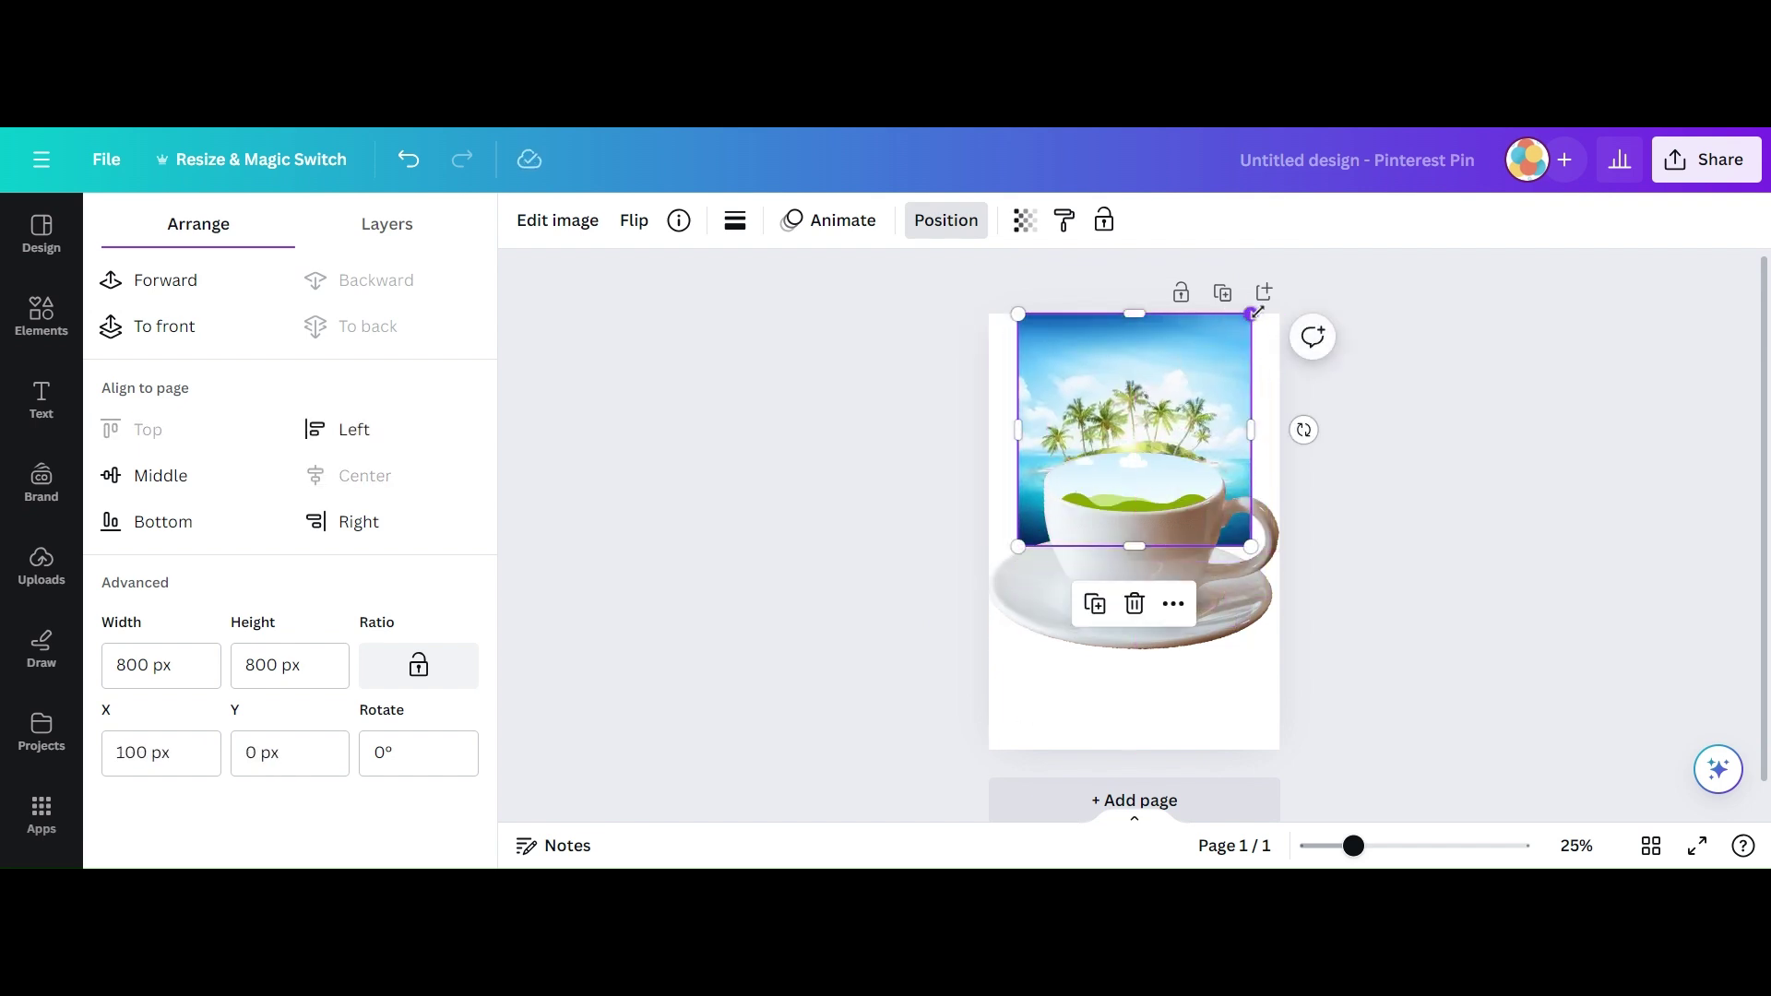
{"action": "left_click_drag", "start_coordinate": [1251, 314], "coordinate": [1225, 340]}
{"action": "left_click_drag", "start_coordinate": [1015, 336], "coordinate": [1043, 368]}
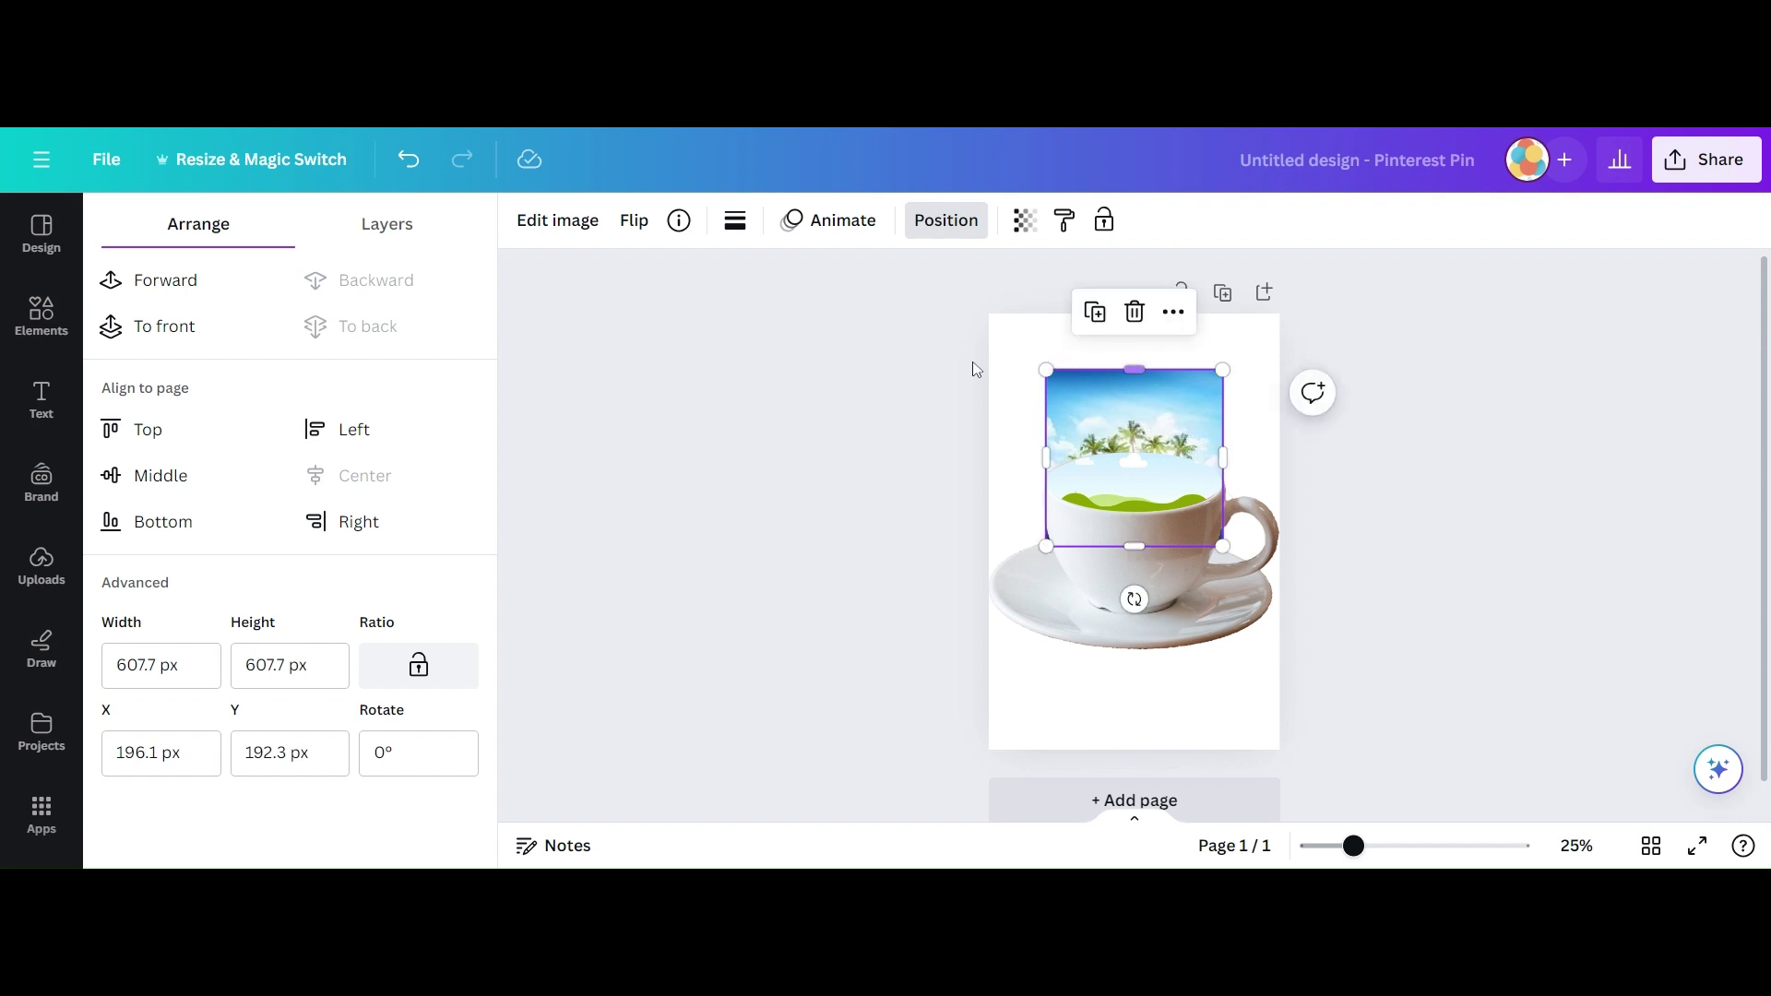
Remove the background of the island image behind the cup with BG Remover.
{"action": "left_click", "coordinate": [550, 222]}
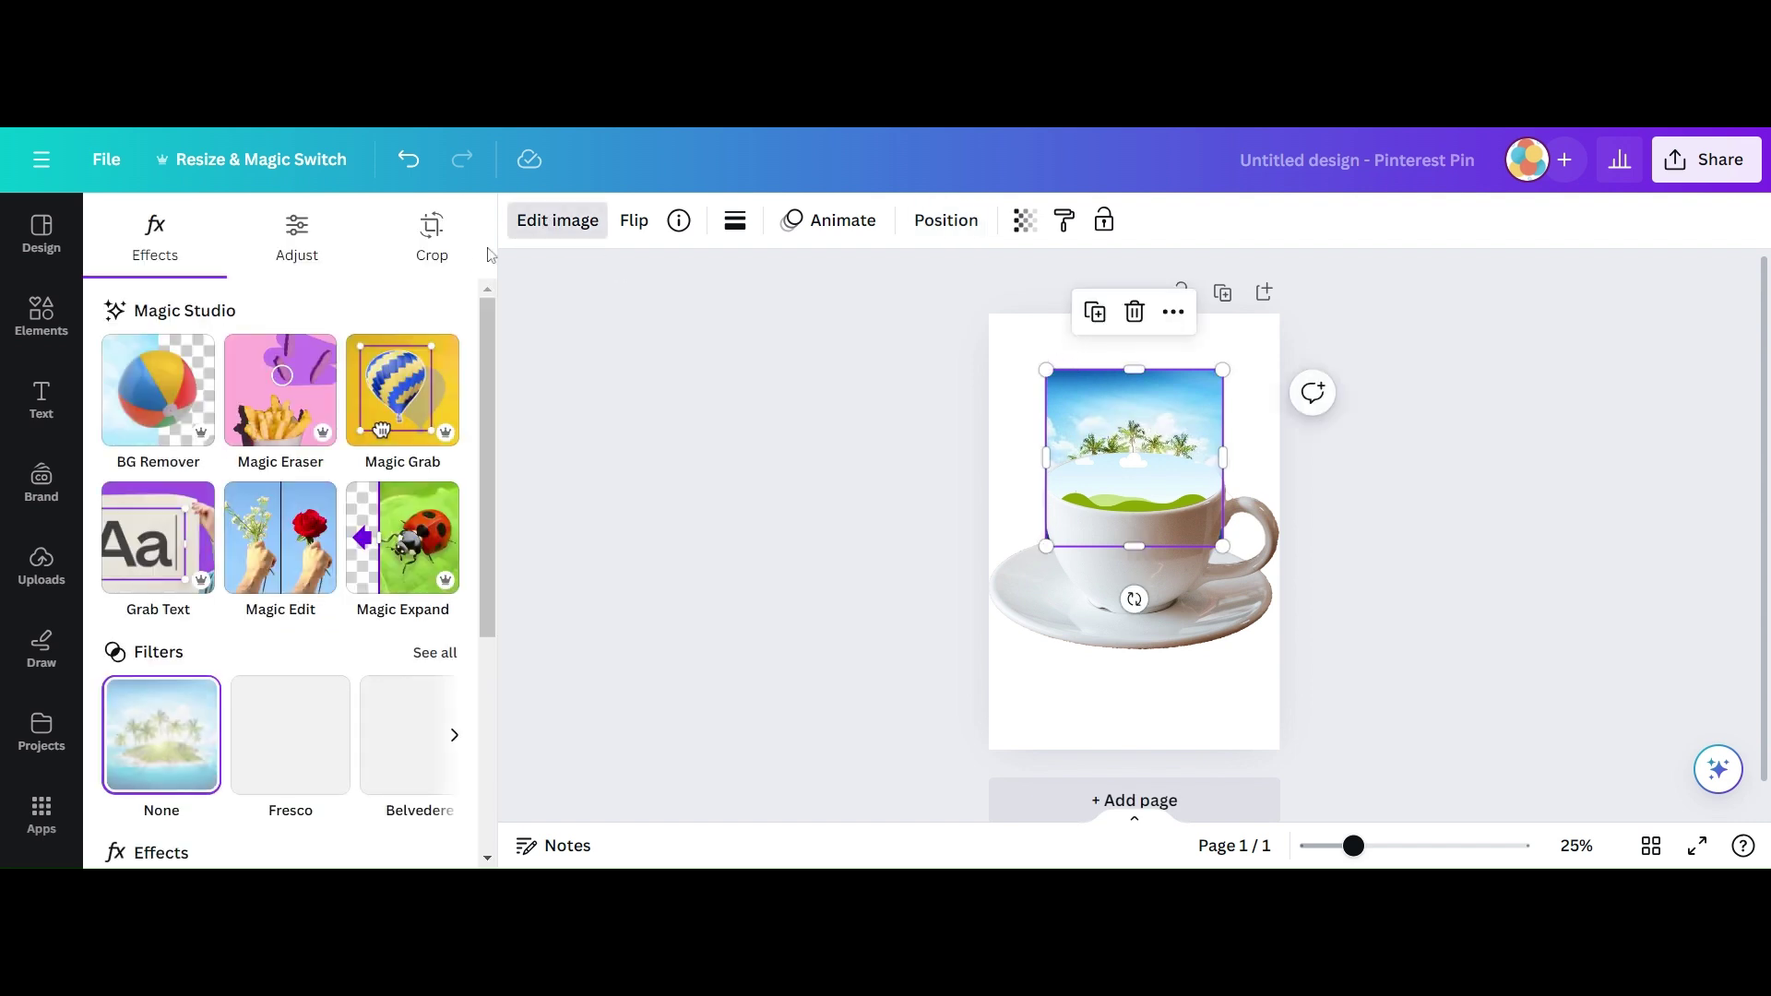
{"action": "left_click", "coordinate": [150, 391]}
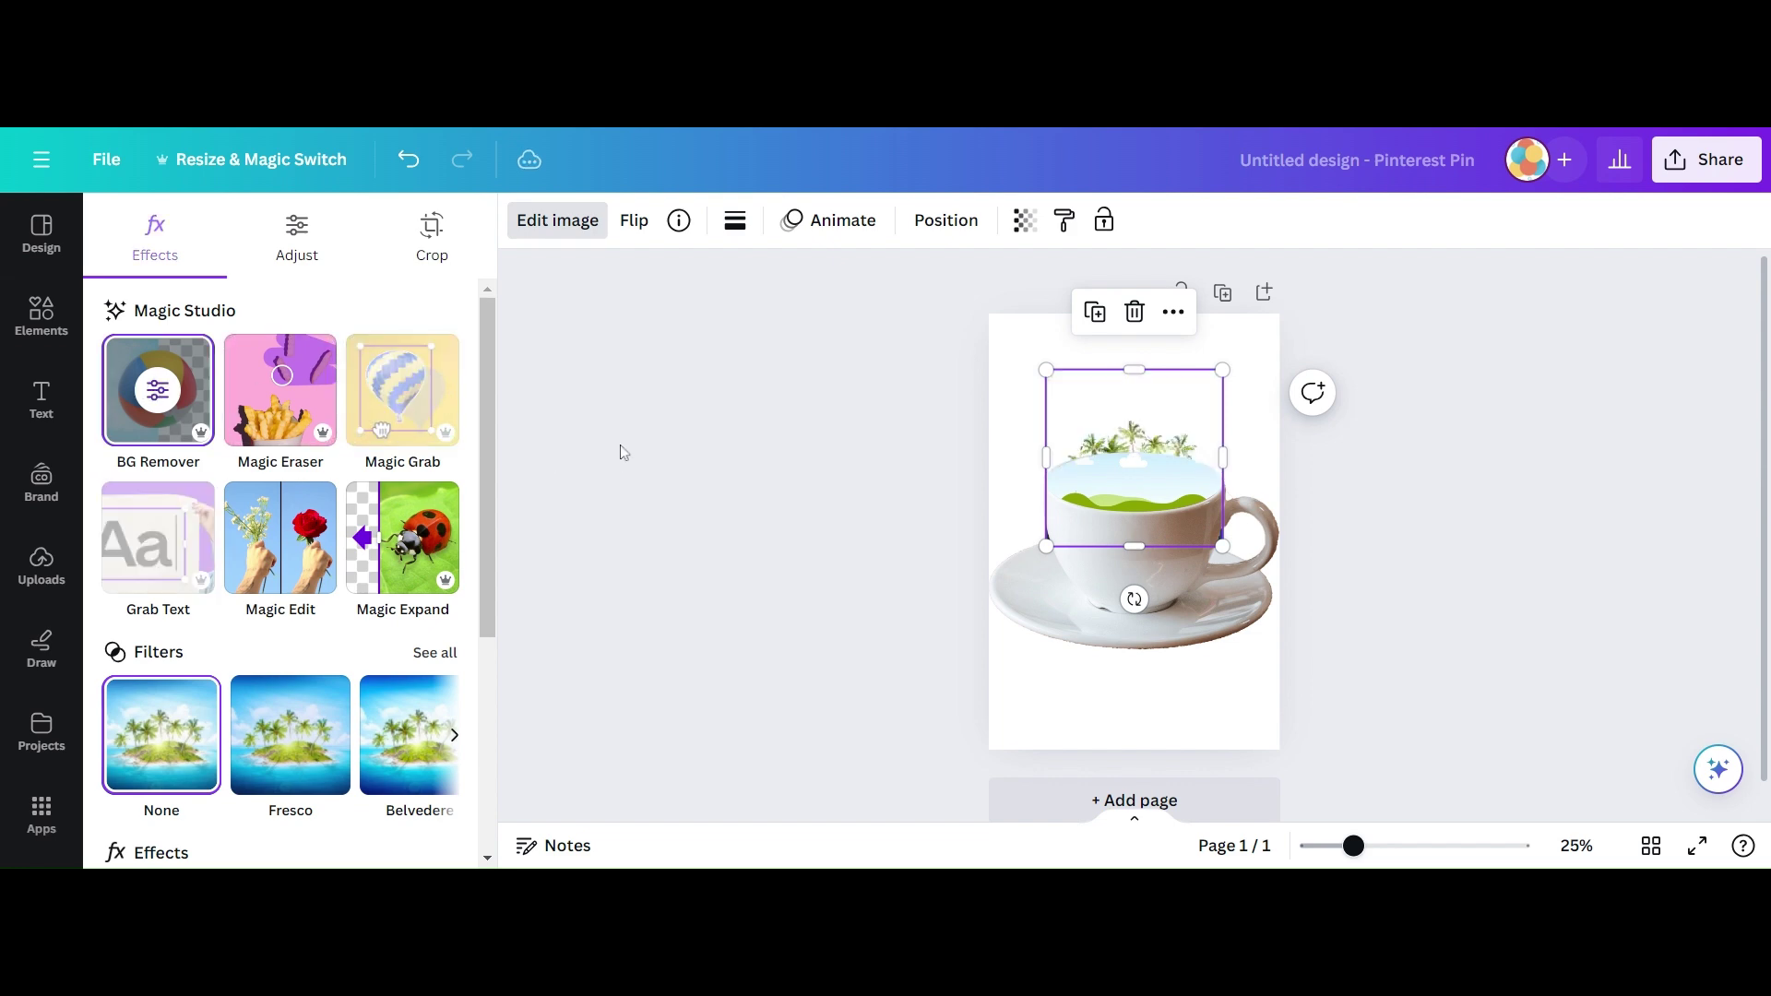
{"action": "key", "text": "Escape"}
{"action": "left_click", "coordinate": [692, 474]}
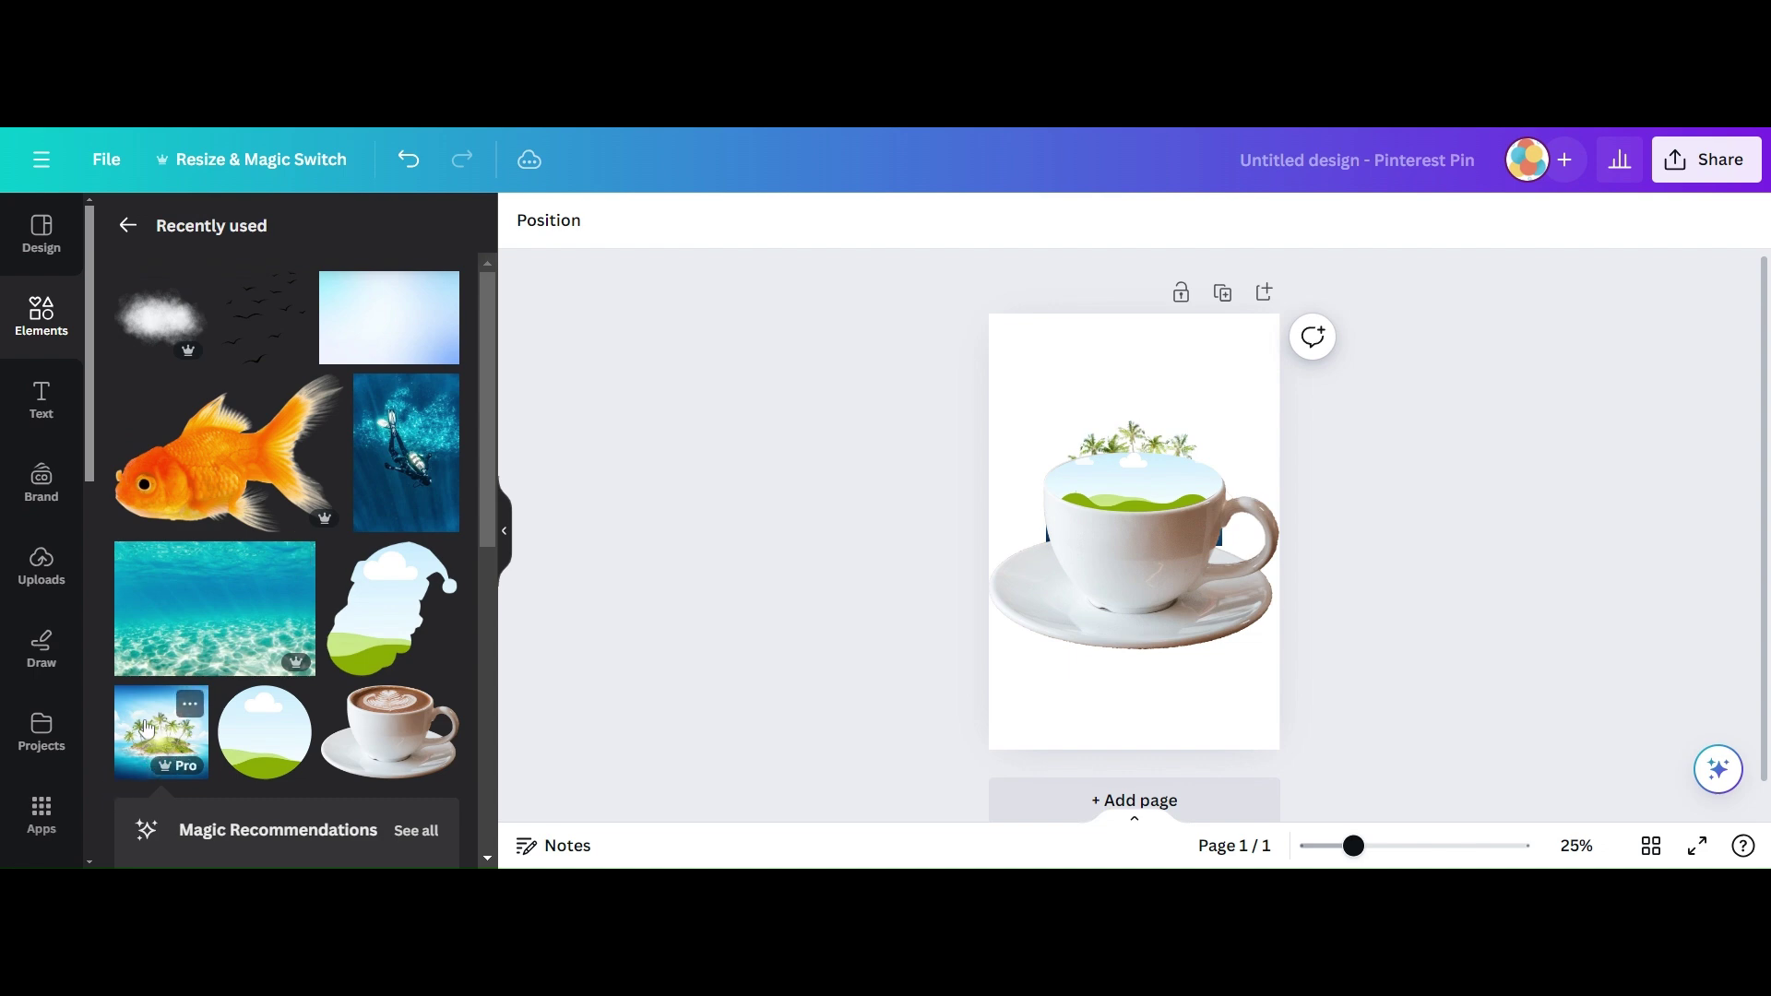
Add a second copy of the palm island image and drop it into the ellipse frame on the cup.
{"action": "left_click", "coordinate": [145, 728]}
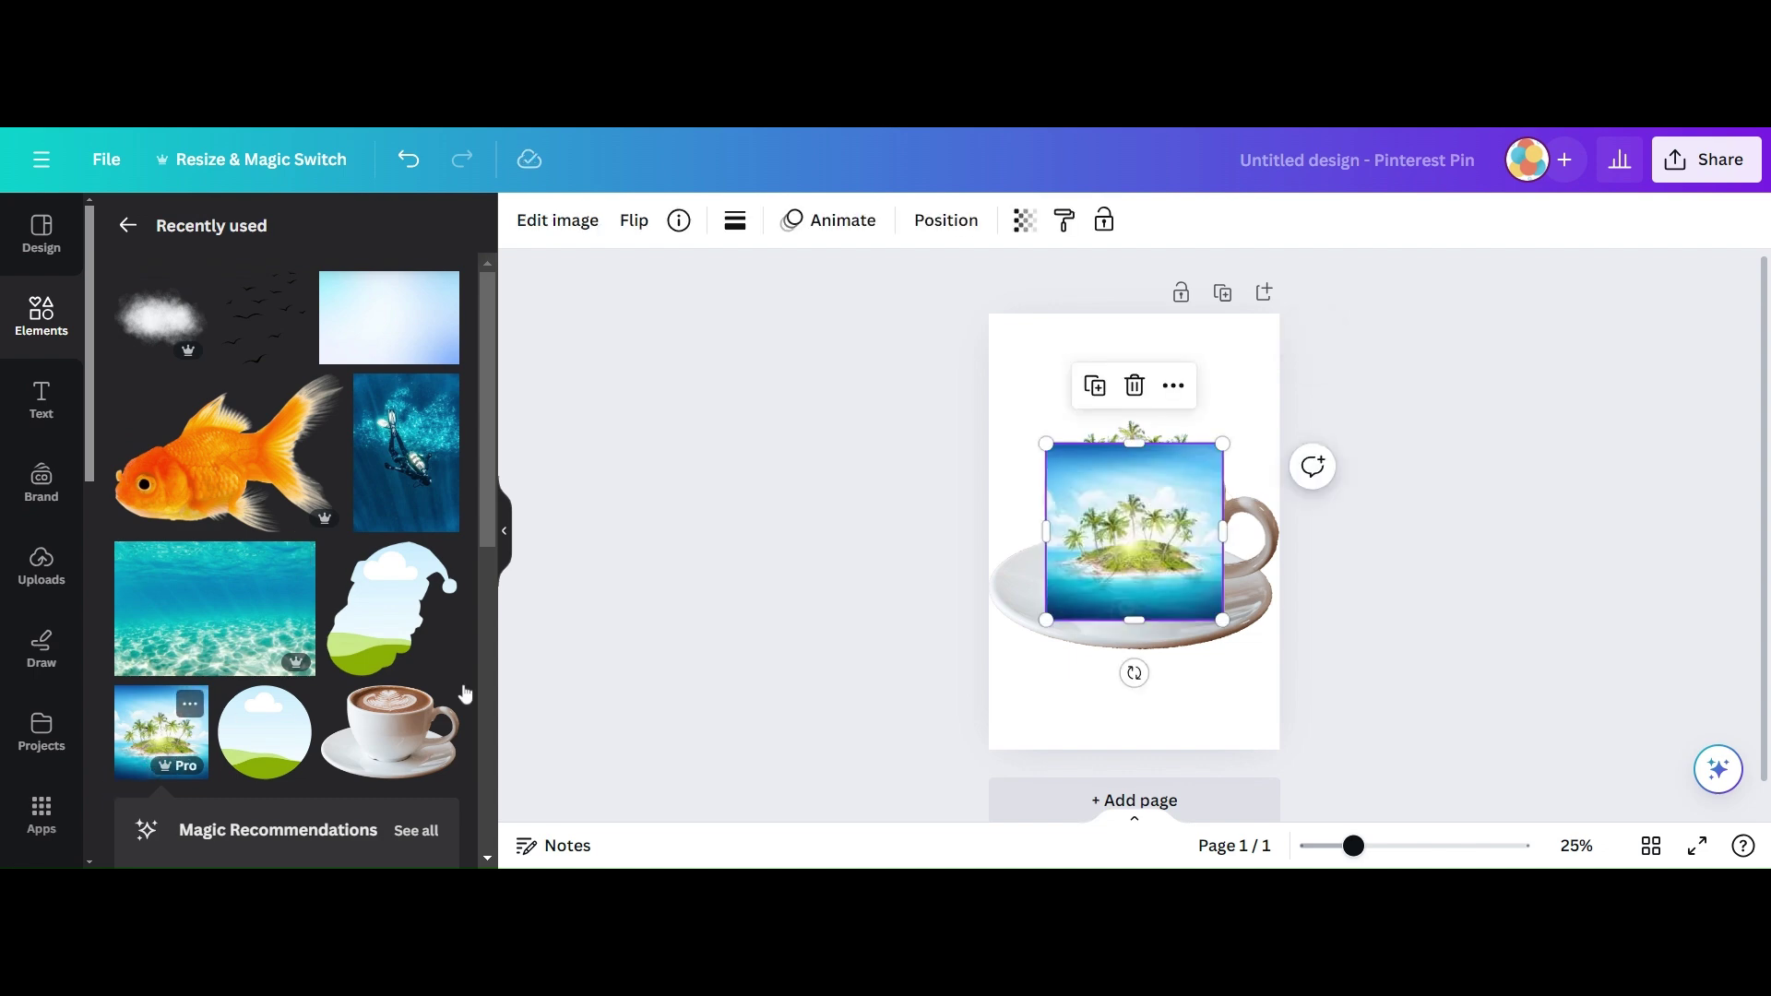
{"action": "left_click_drag", "start_coordinate": [1112, 581], "coordinate": [1102, 412]}
{"action": "double_click", "coordinate": [1124, 475]}
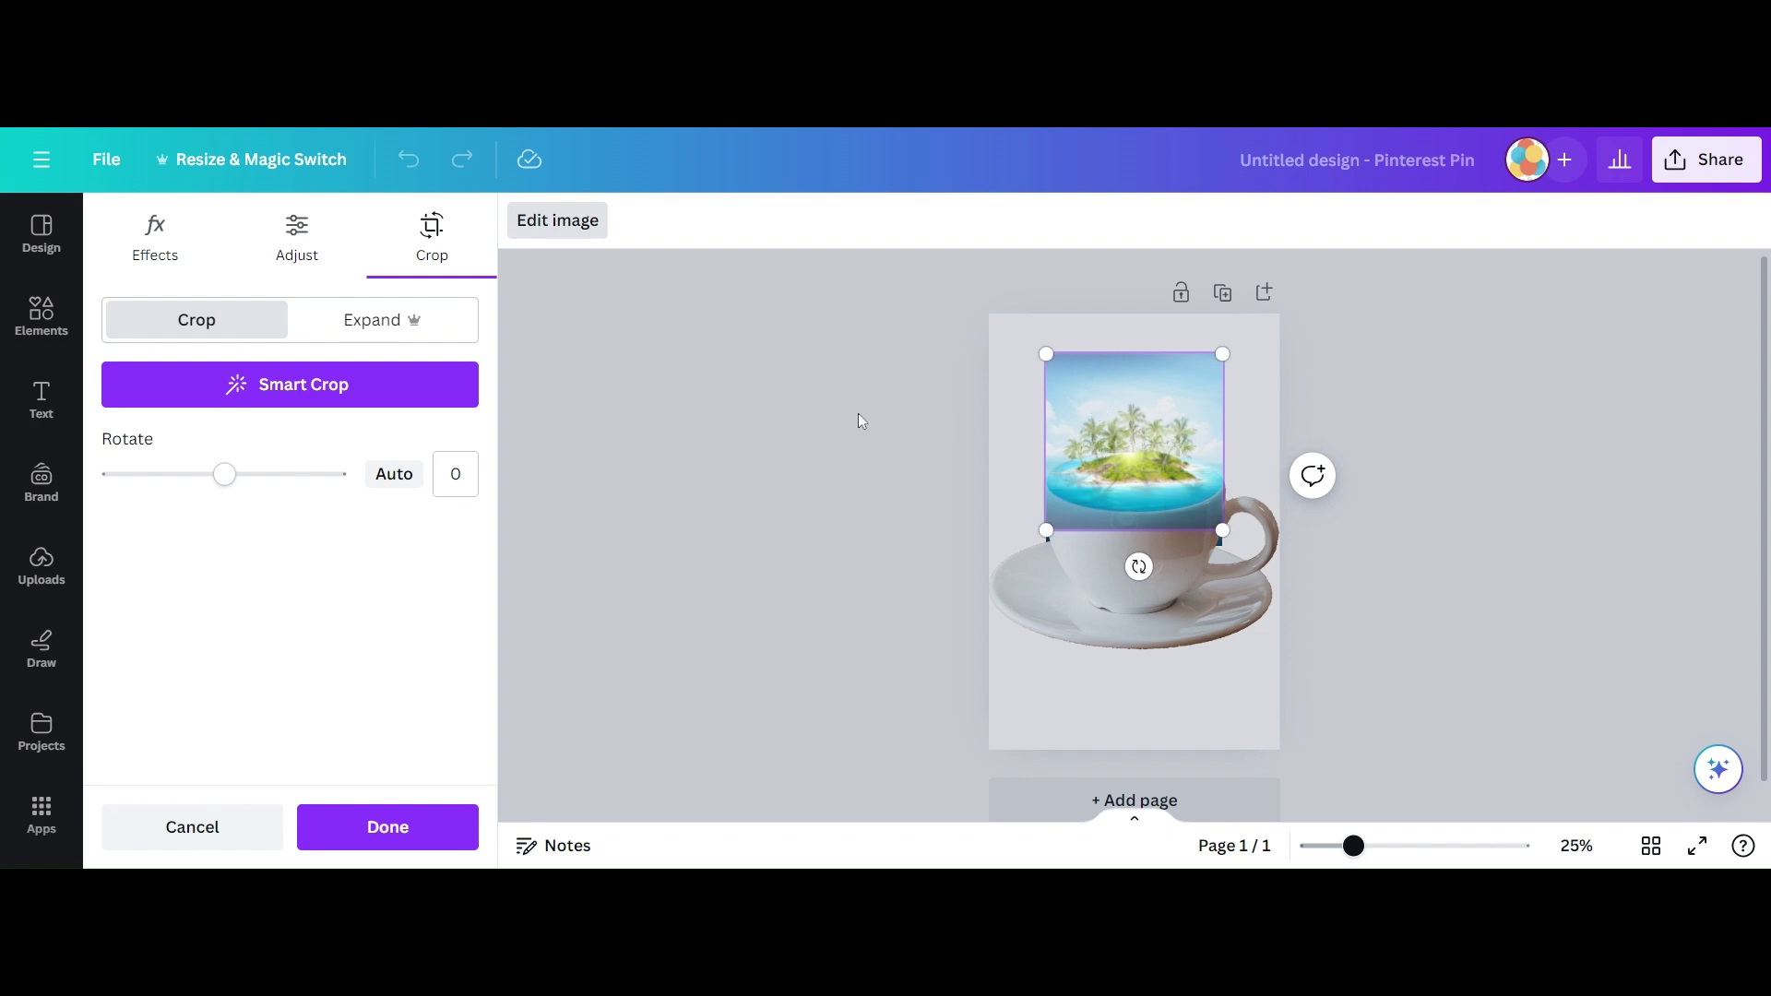
{"action": "left_click", "coordinate": [924, 405]}
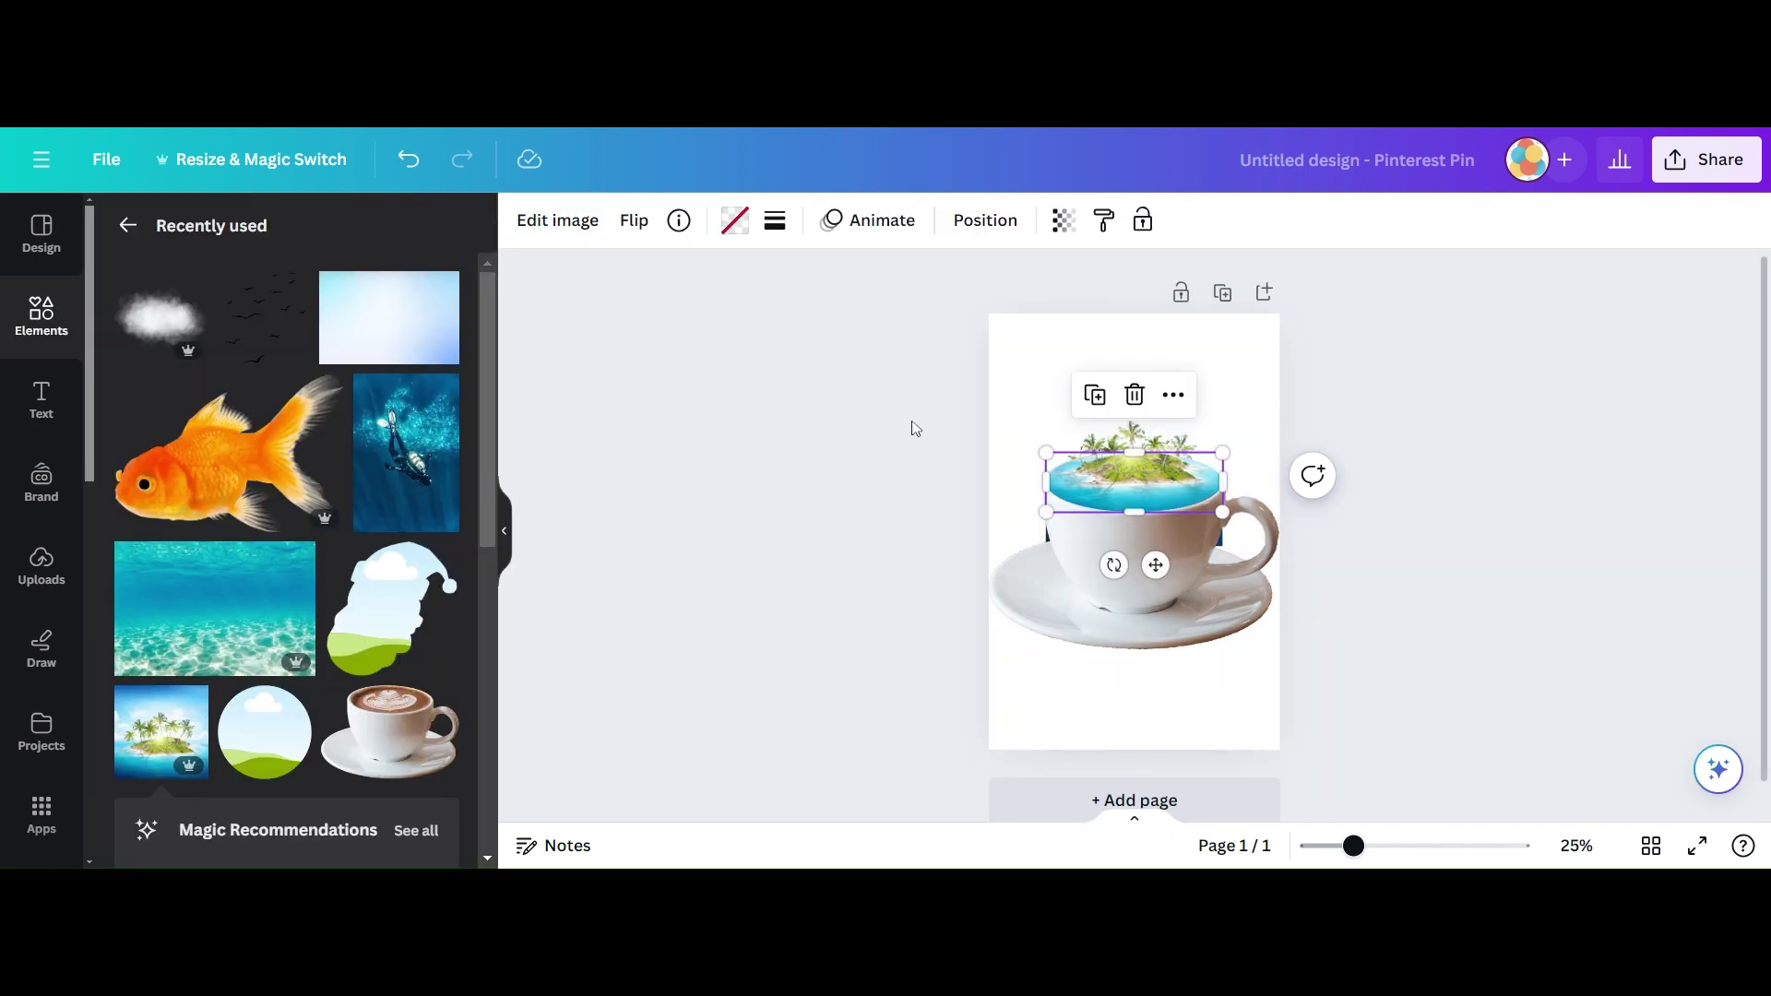
{"action": "left_click", "coordinate": [913, 424]}
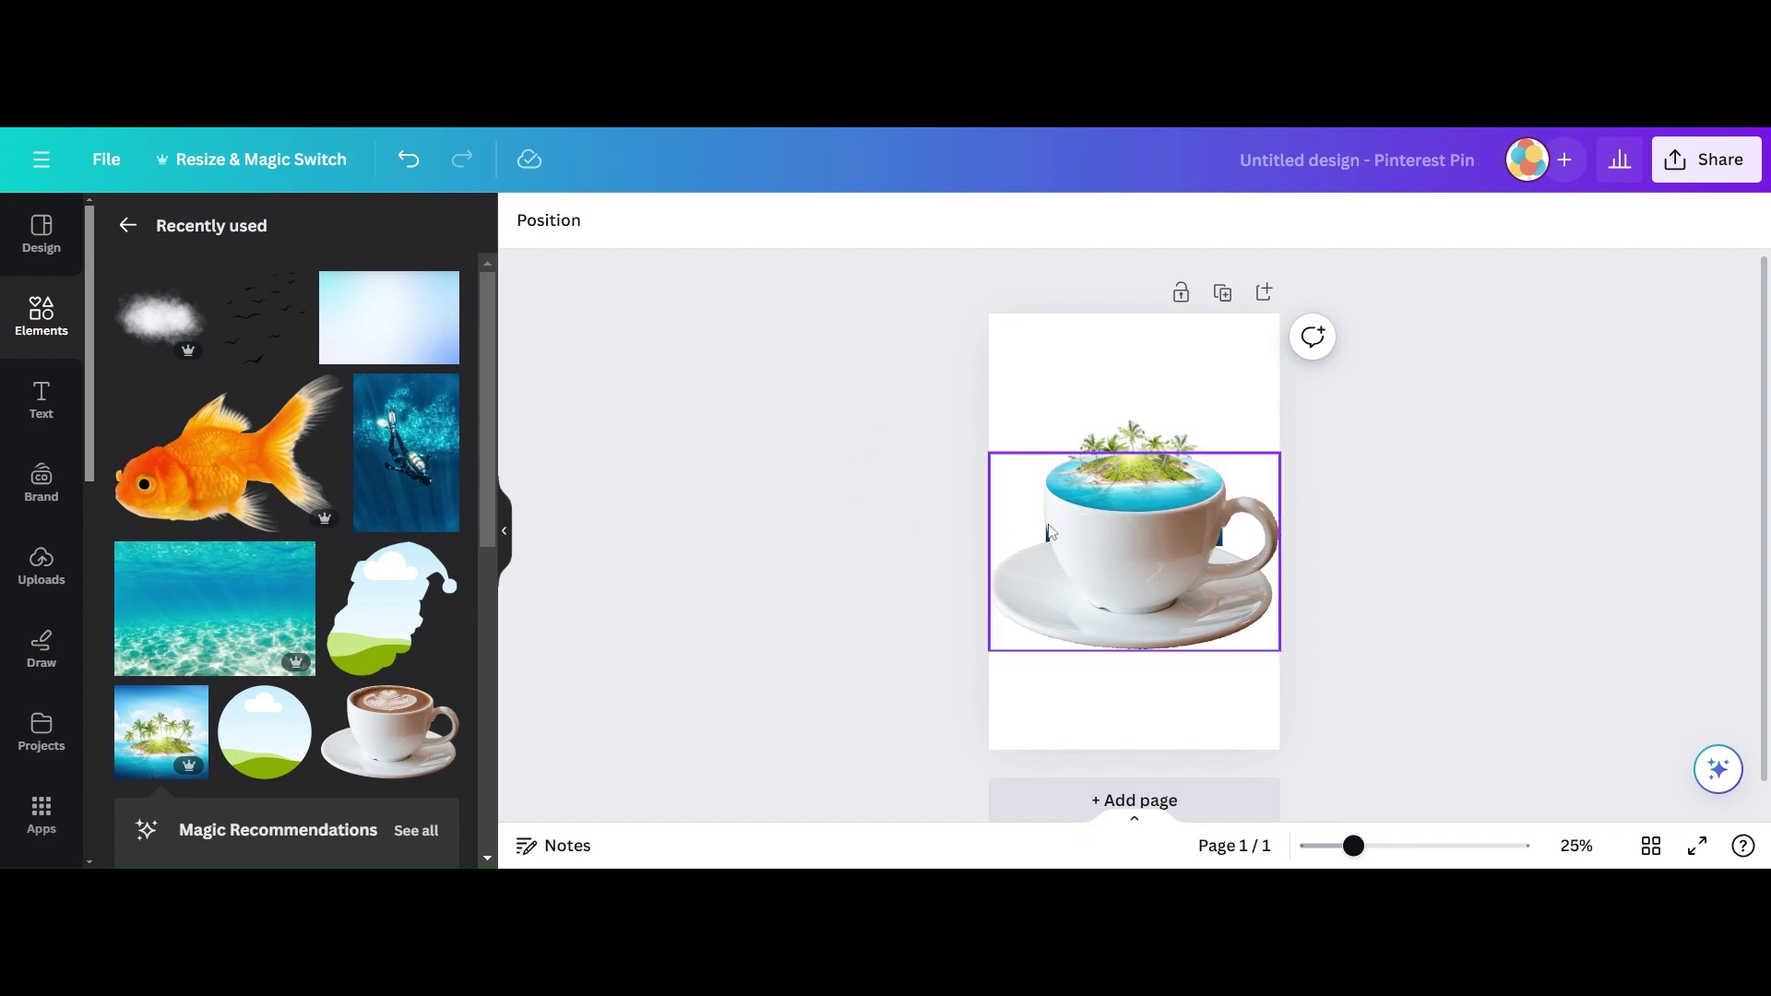
Crop the bottom and top of the background-removed island so none of it shows beside the cup.
{"action": "left_click", "coordinate": [1100, 423]}
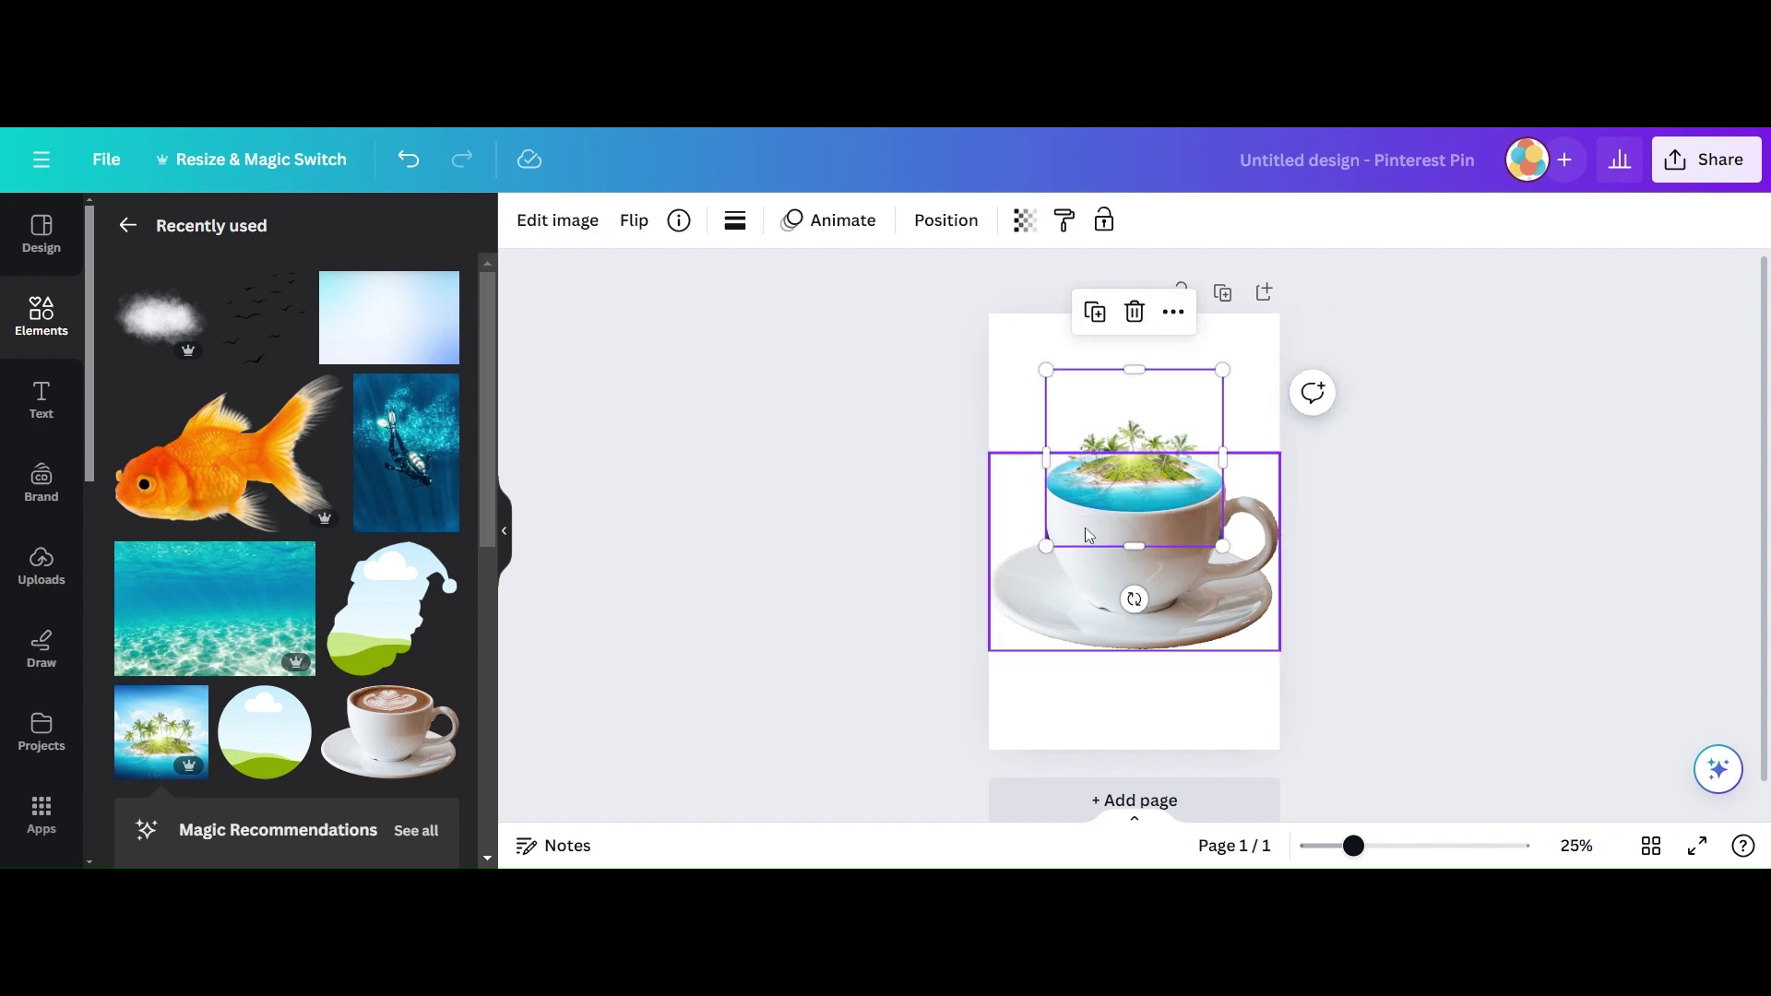
{"action": "left_click_drag", "start_coordinate": [1139, 542], "coordinate": [1110, 490]}
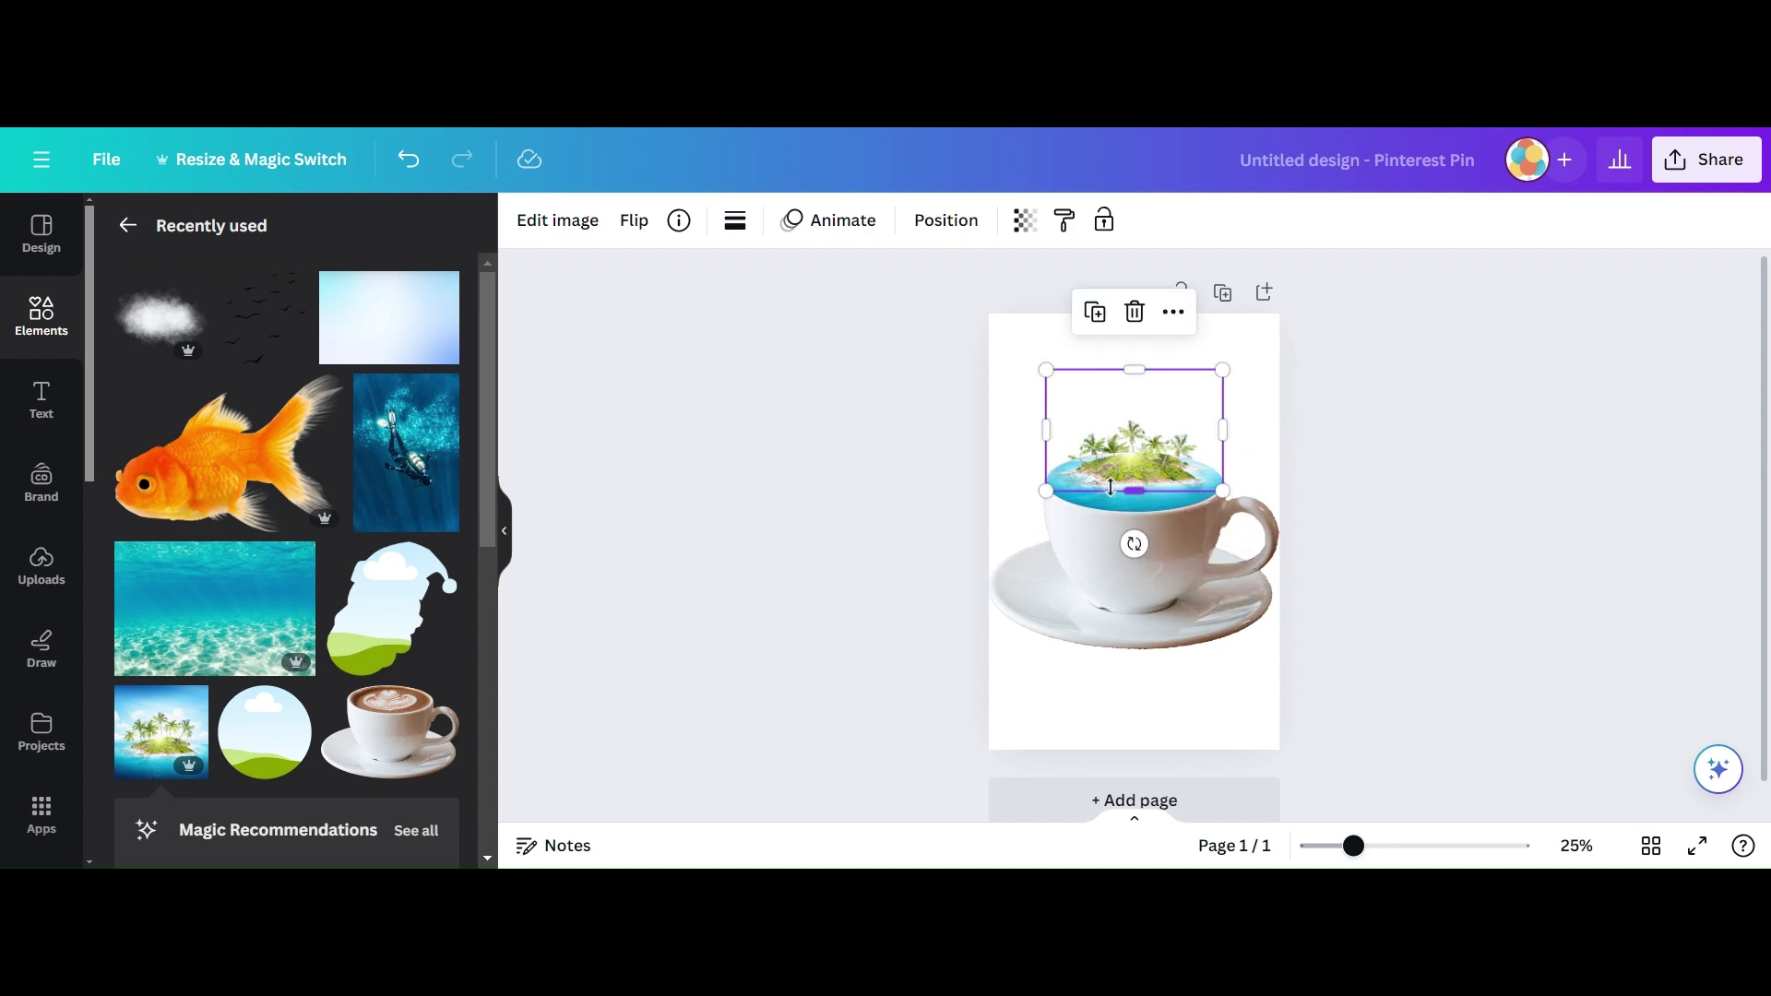
{"action": "left_click_drag", "start_coordinate": [1135, 361], "coordinate": [1135, 403]}
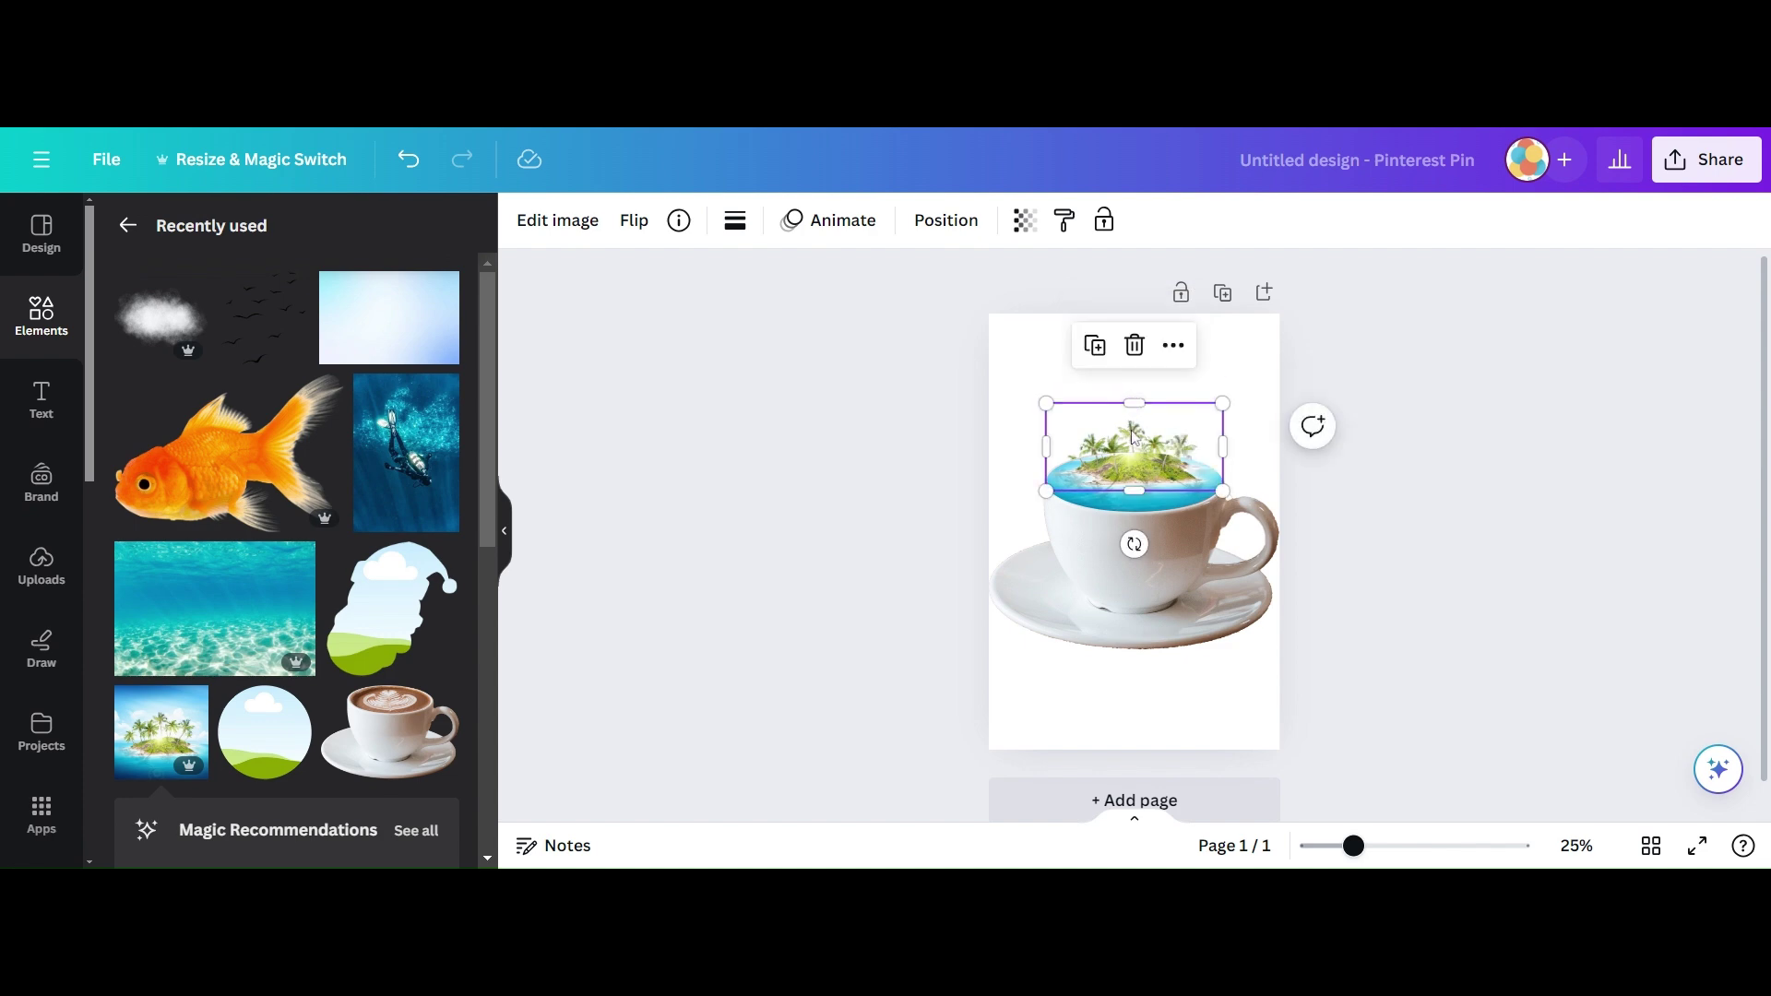
Raise the background-removed island slightly above the cup's rim and crop its left edge inward.
{"action": "key", "text": "Escape"}
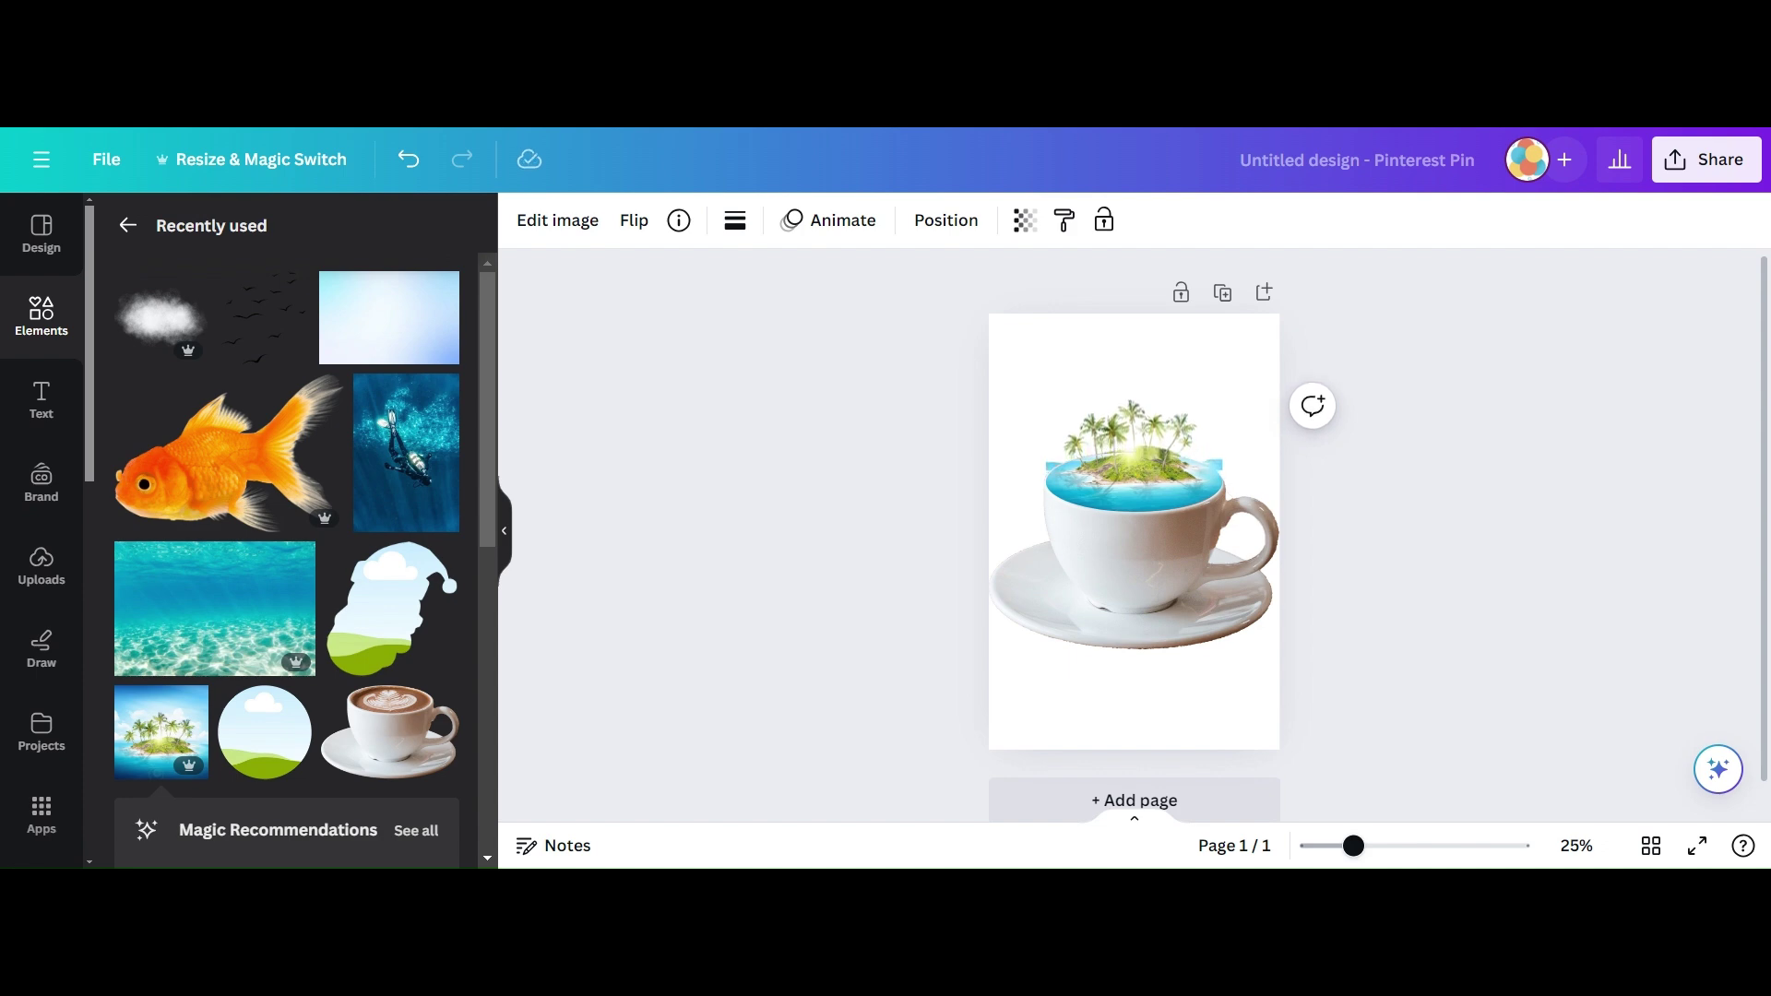
{"action": "left_click", "coordinate": [1134, 427]}
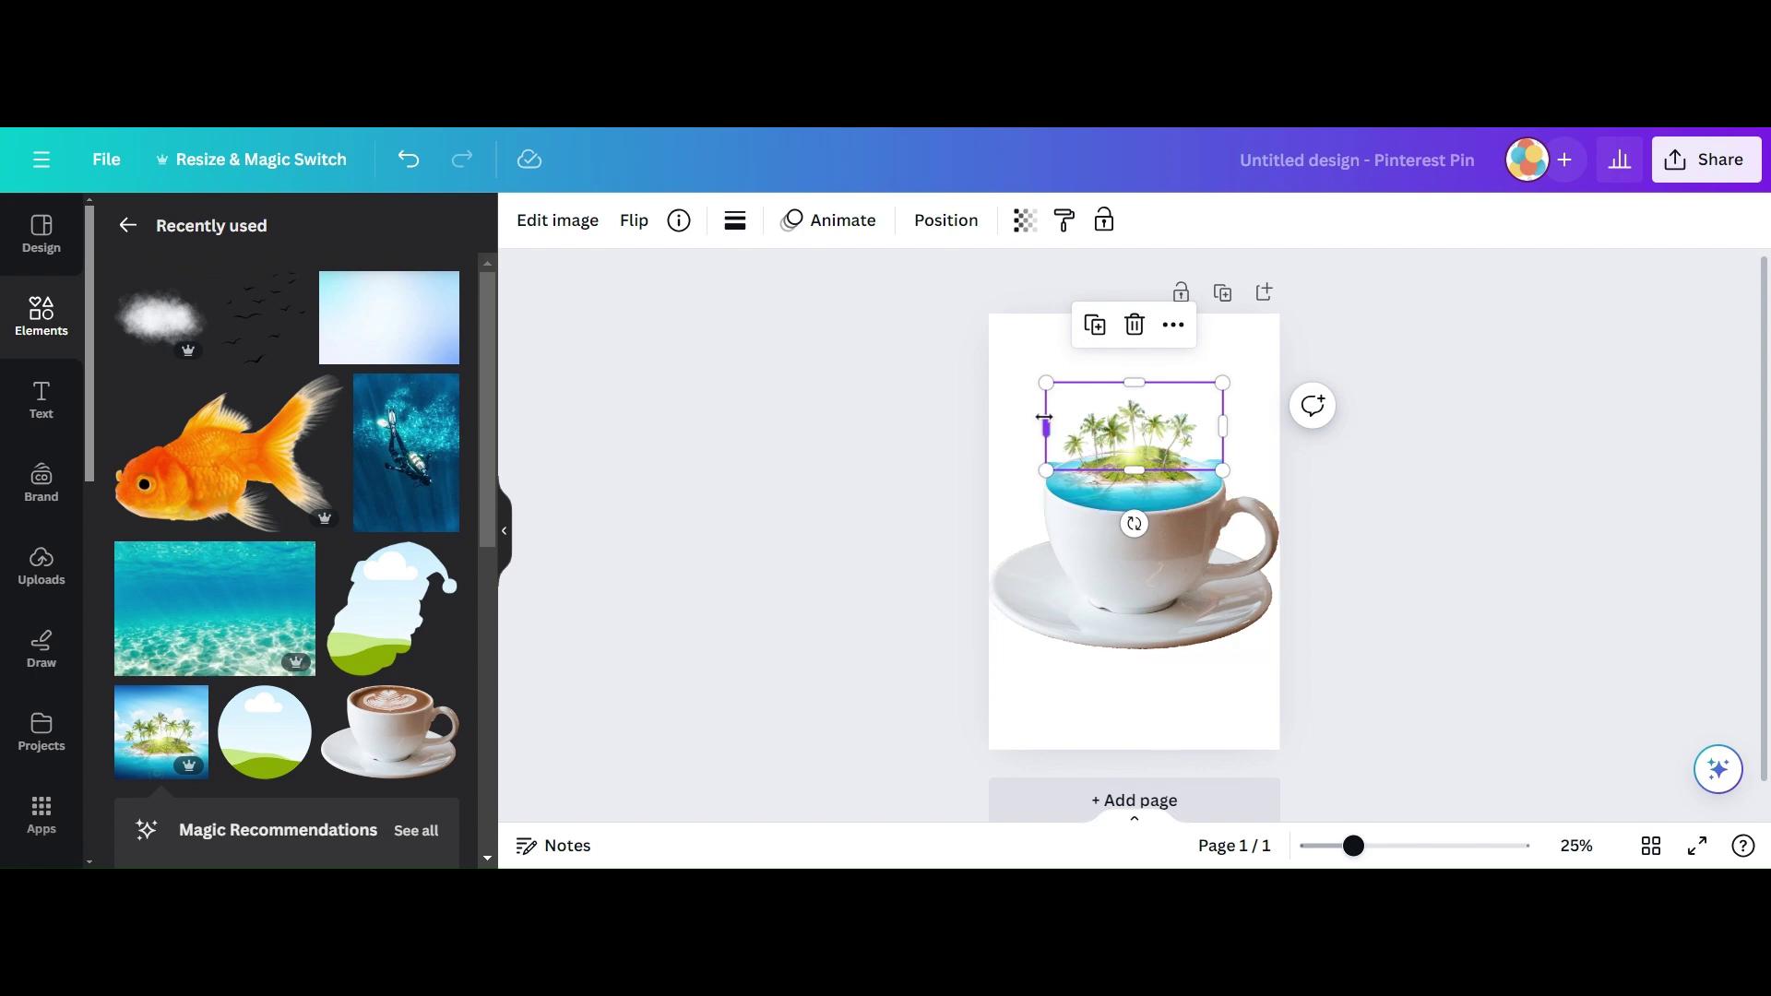
{"action": "left_click_drag", "start_coordinate": [1042, 420], "coordinate": [1051, 434]}
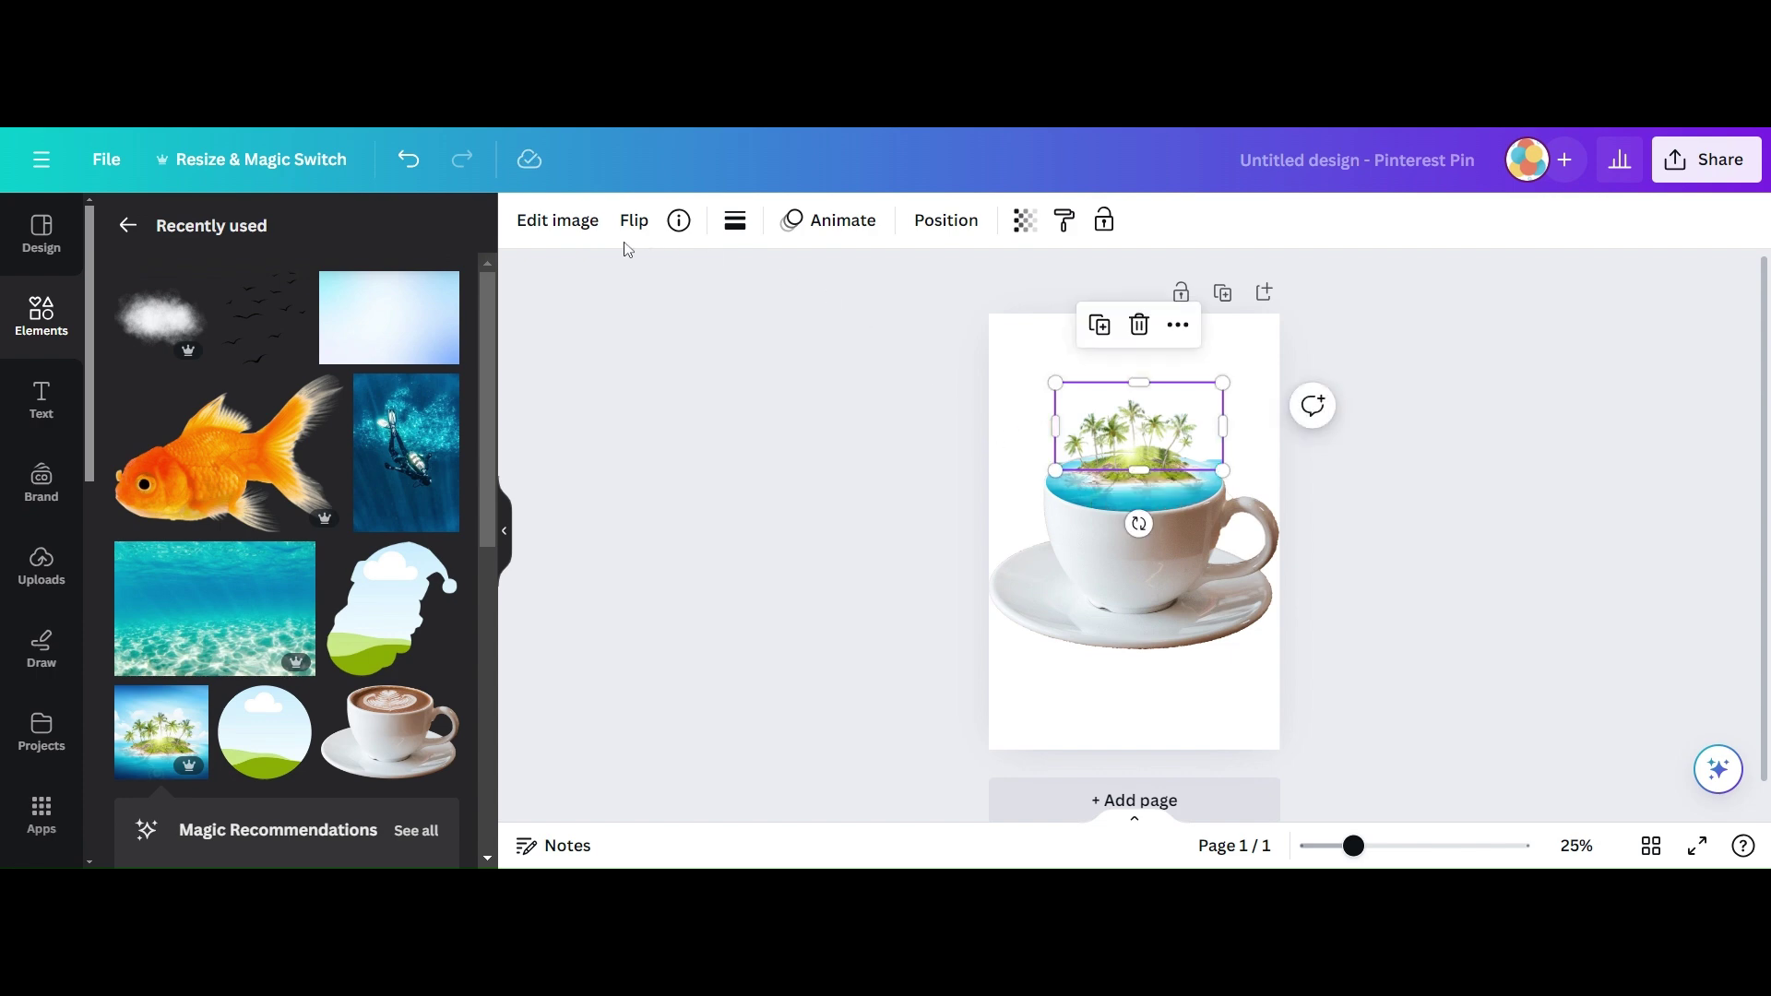
Erase the leftover water at the left end of the background-removed island with the BG Remover's Erase brush.
{"action": "left_click", "coordinate": [535, 232]}
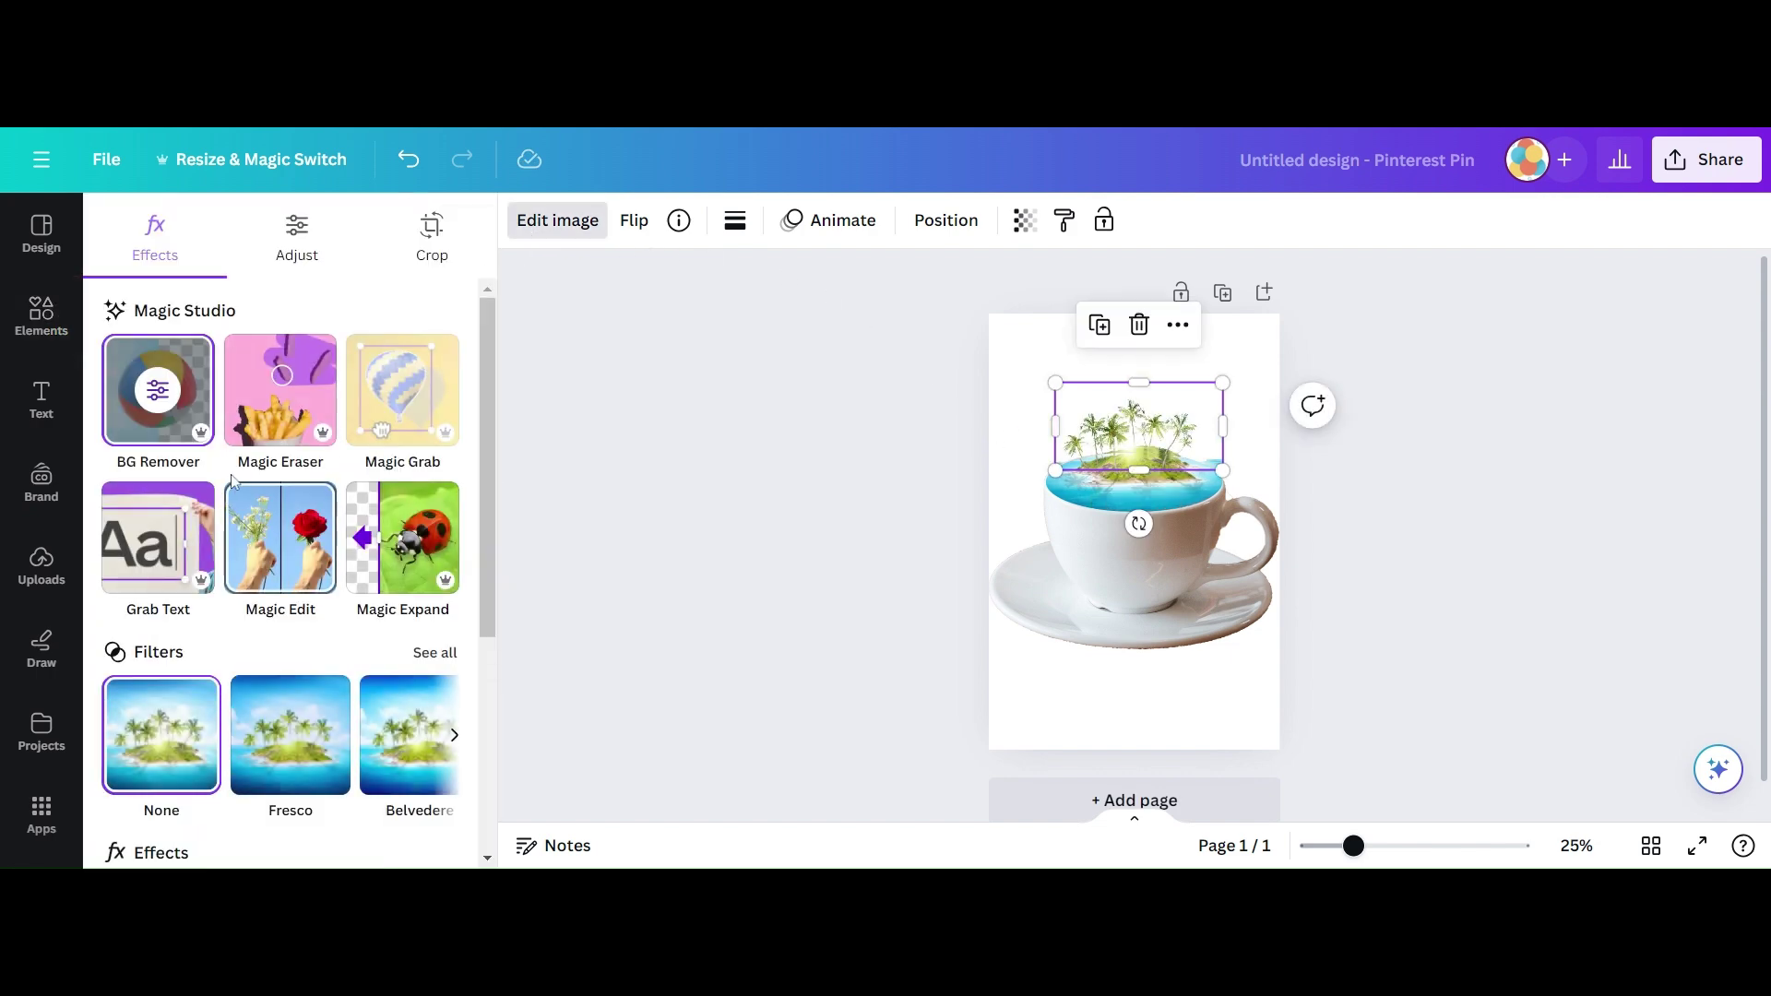
{"action": "left_click", "coordinate": [157, 390]}
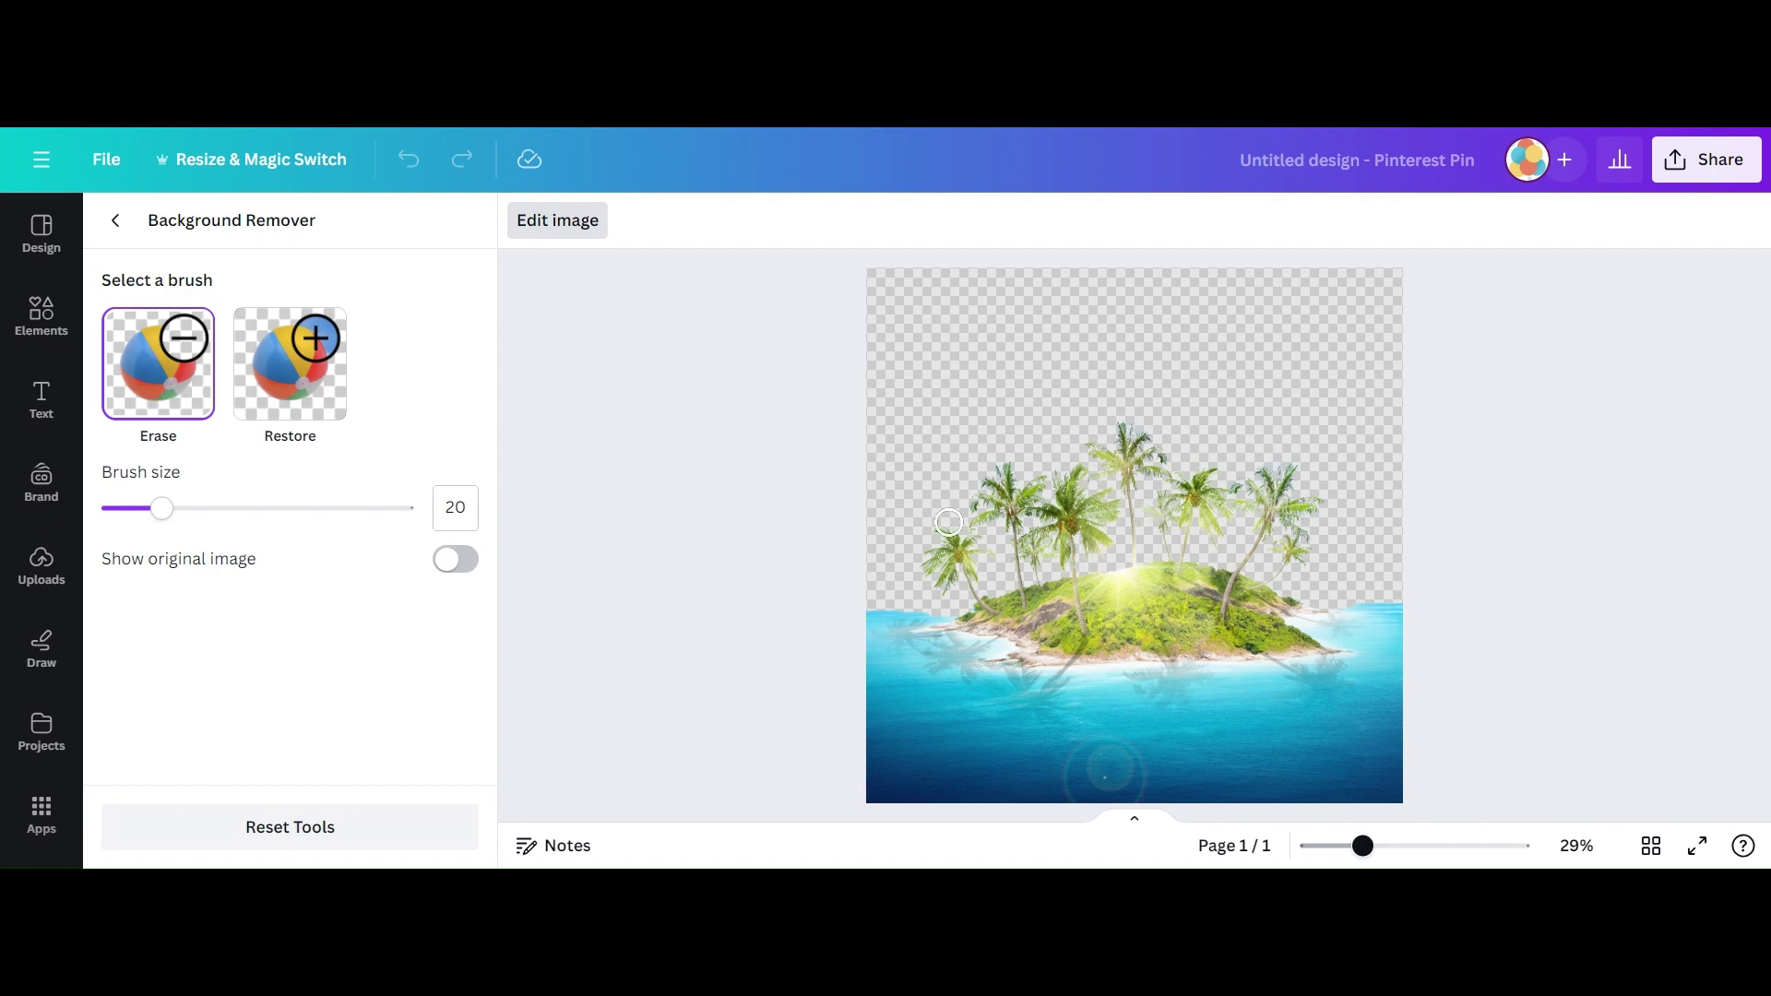
{"action": "mouse_move", "coordinate": [859, 599]}
{"action": "left_mouse_down"}
{"action": "mouse_move", "coordinate": [872, 646]}
{"action": "mouse_move", "coordinate": [894, 616]}
{"action": "left_mouse_up"}
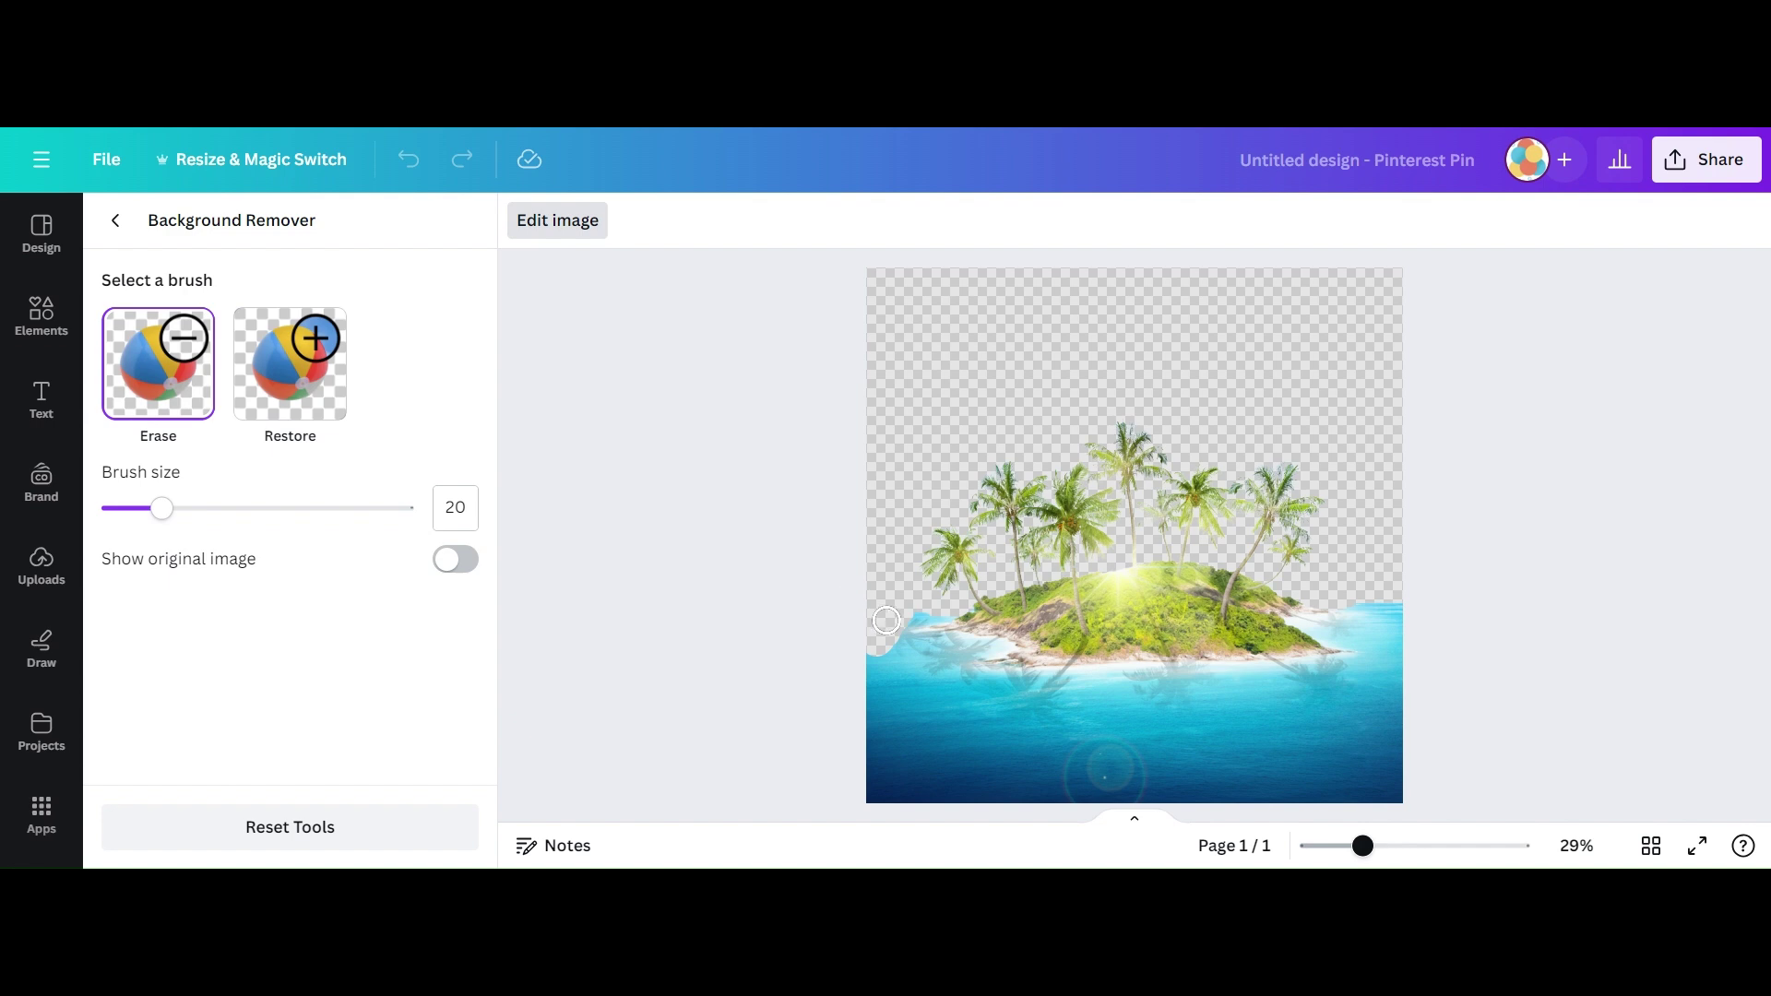
{"action": "mouse_move", "coordinate": [919, 614]}
{"action": "left_mouse_down"}
{"action": "mouse_move", "coordinate": [869, 679]}
{"action": "mouse_move", "coordinate": [906, 684]}
{"action": "mouse_move", "coordinate": [919, 633]}
{"action": "mouse_move", "coordinate": [867, 675]}
{"action": "mouse_move", "coordinate": [905, 650]}
{"action": "left_mouse_up"}
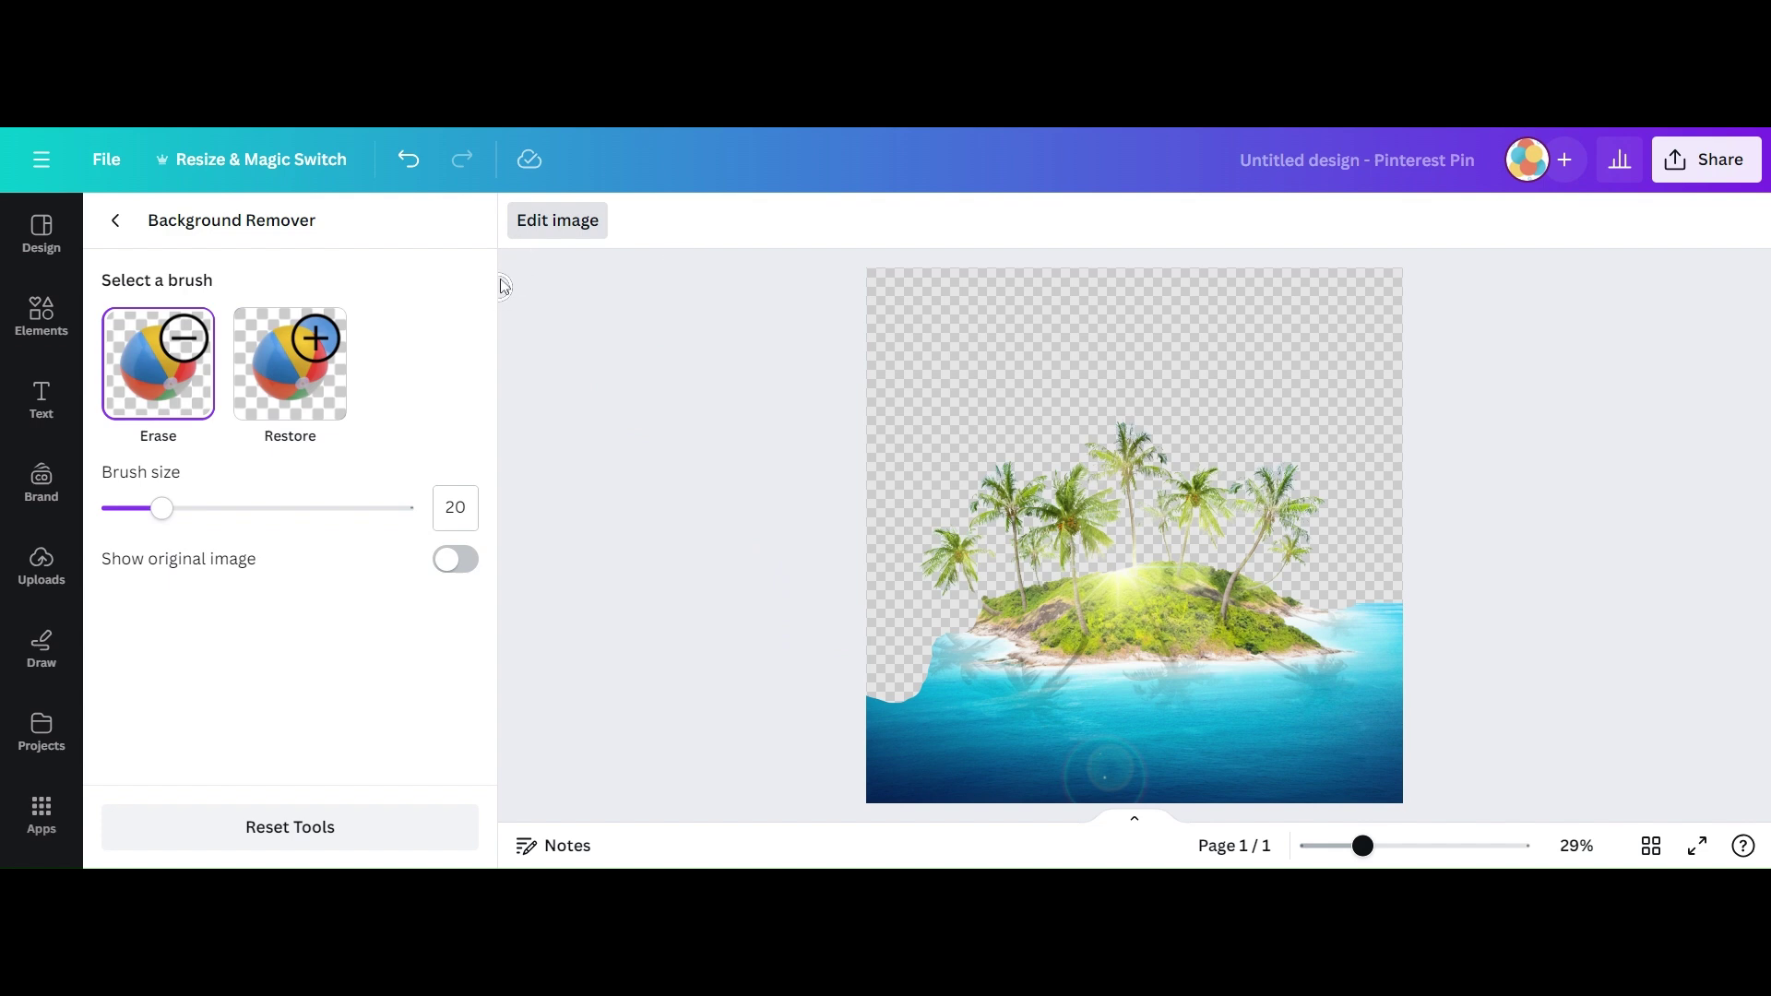
{"action": "left_click", "coordinate": [557, 219]}
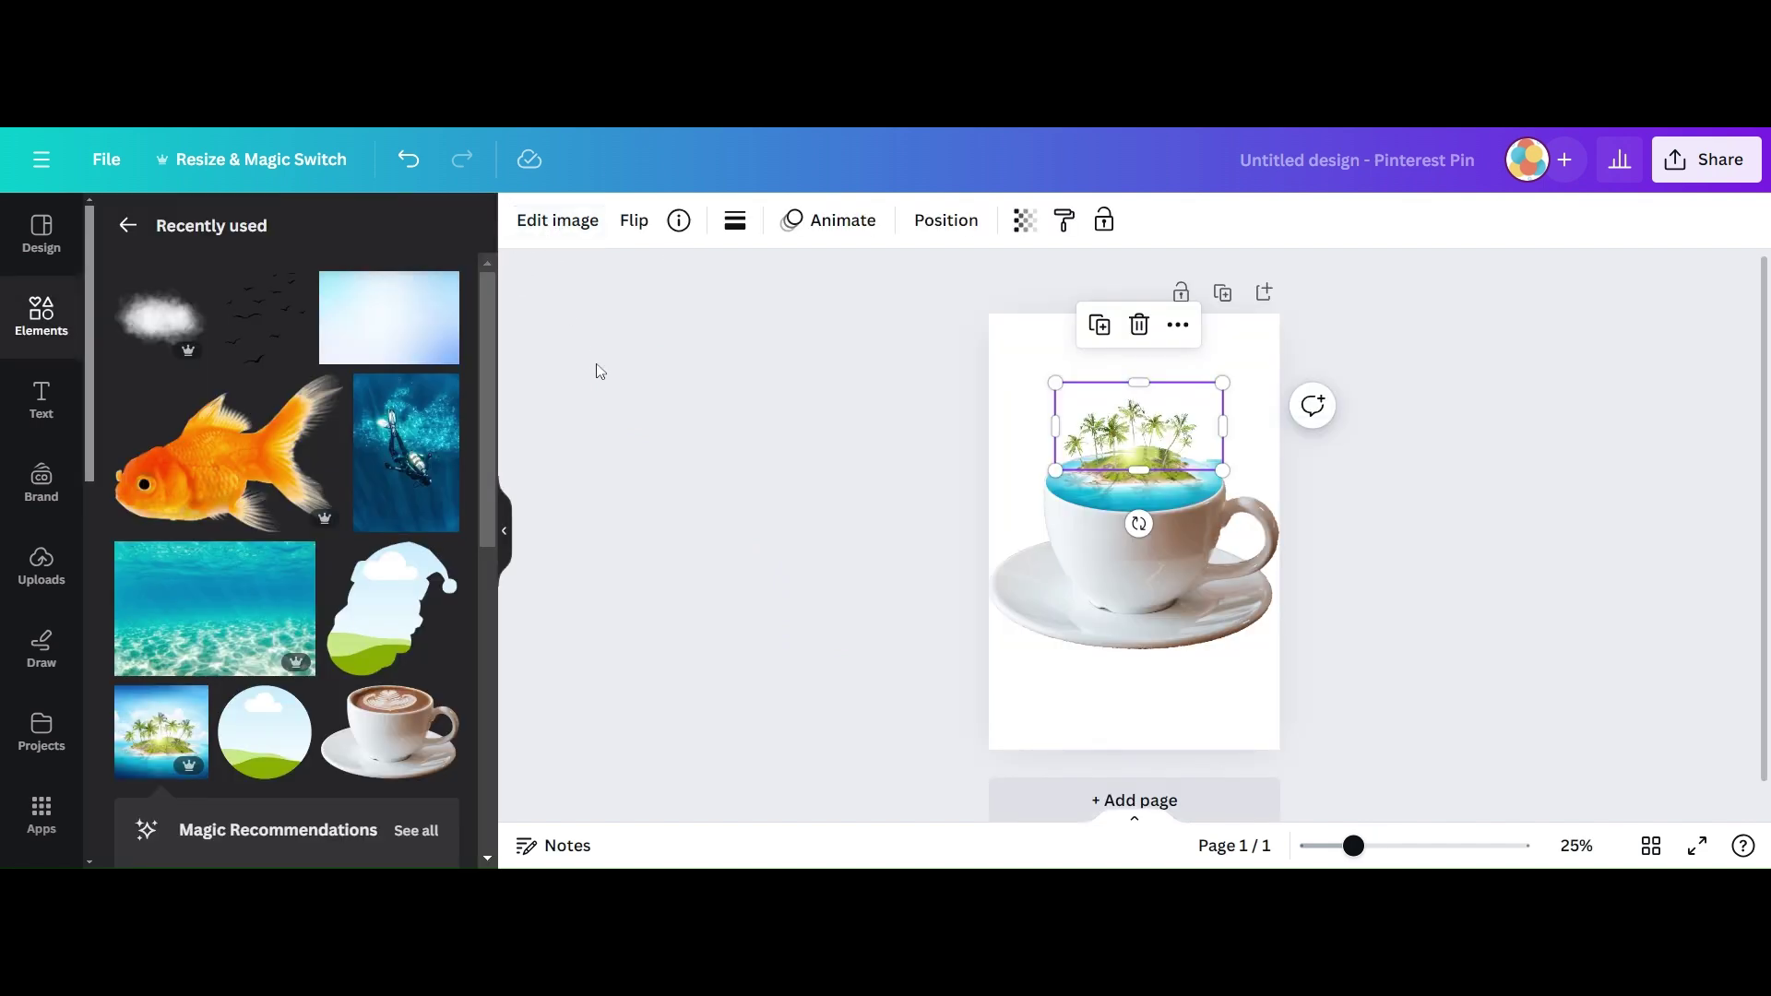
{"action": "left_click", "coordinate": [789, 574]}
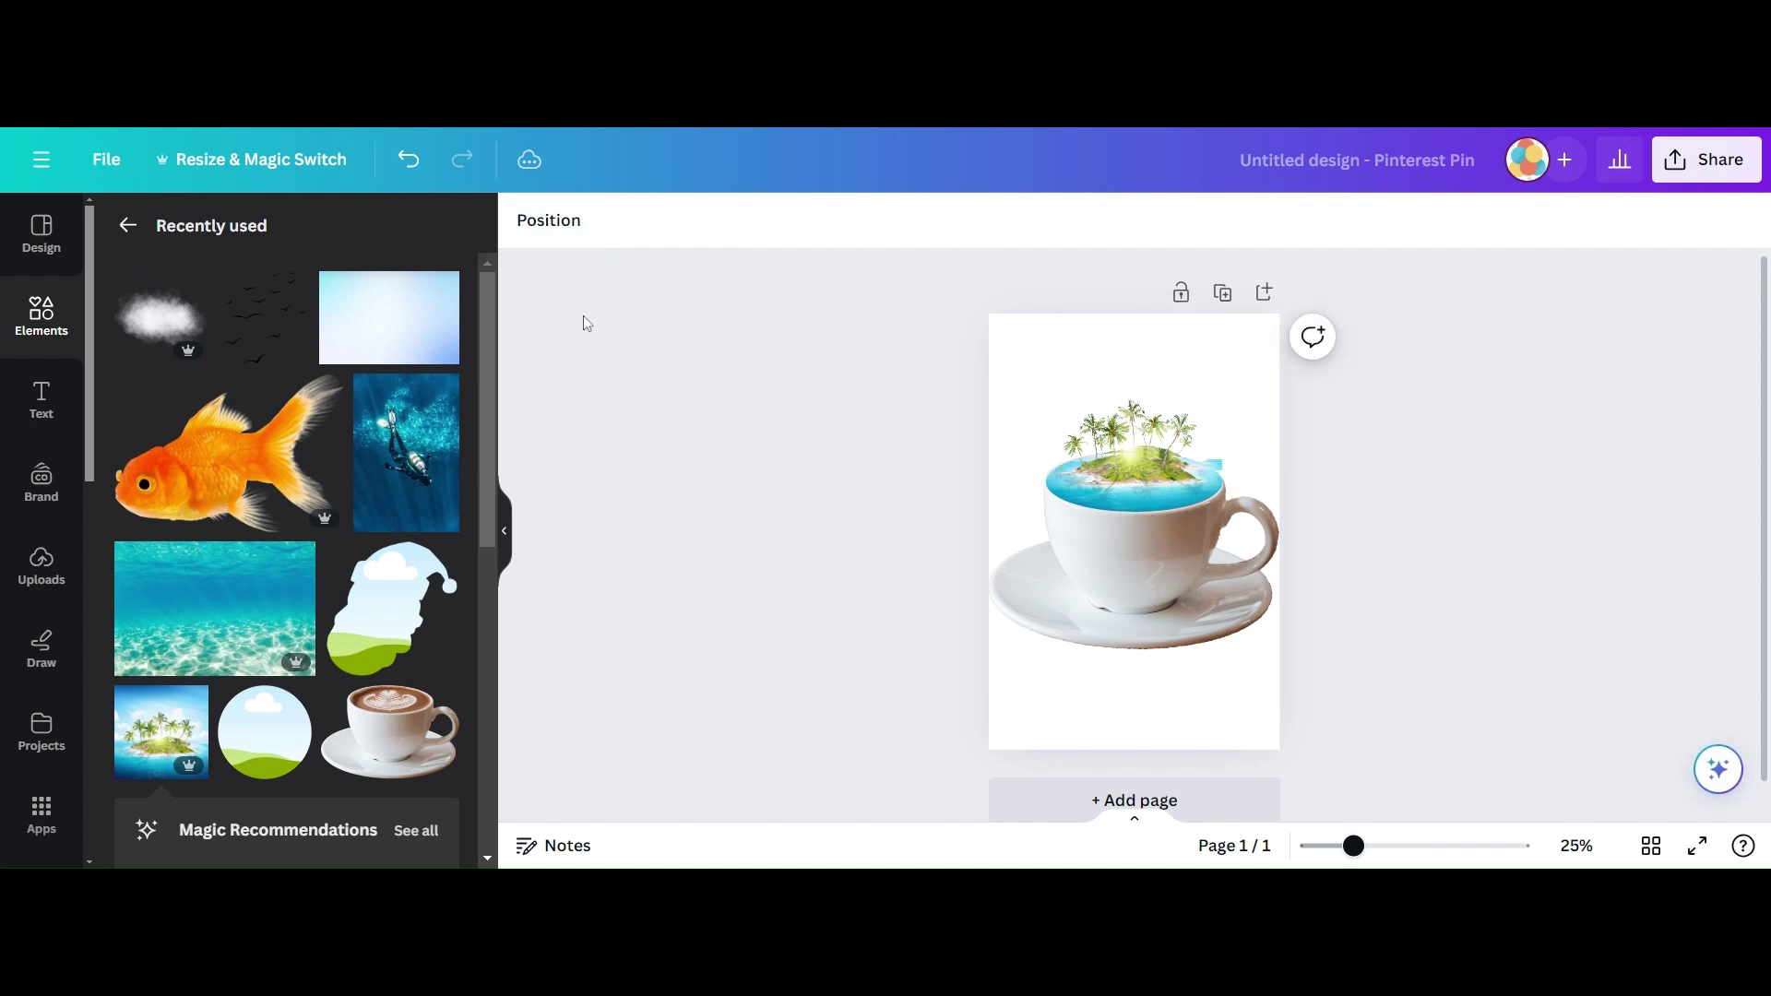
Erase the leftover water at the right end of the background-removed island with the BG Remover's Erase brush.
{"action": "left_click", "coordinate": [559, 224]}
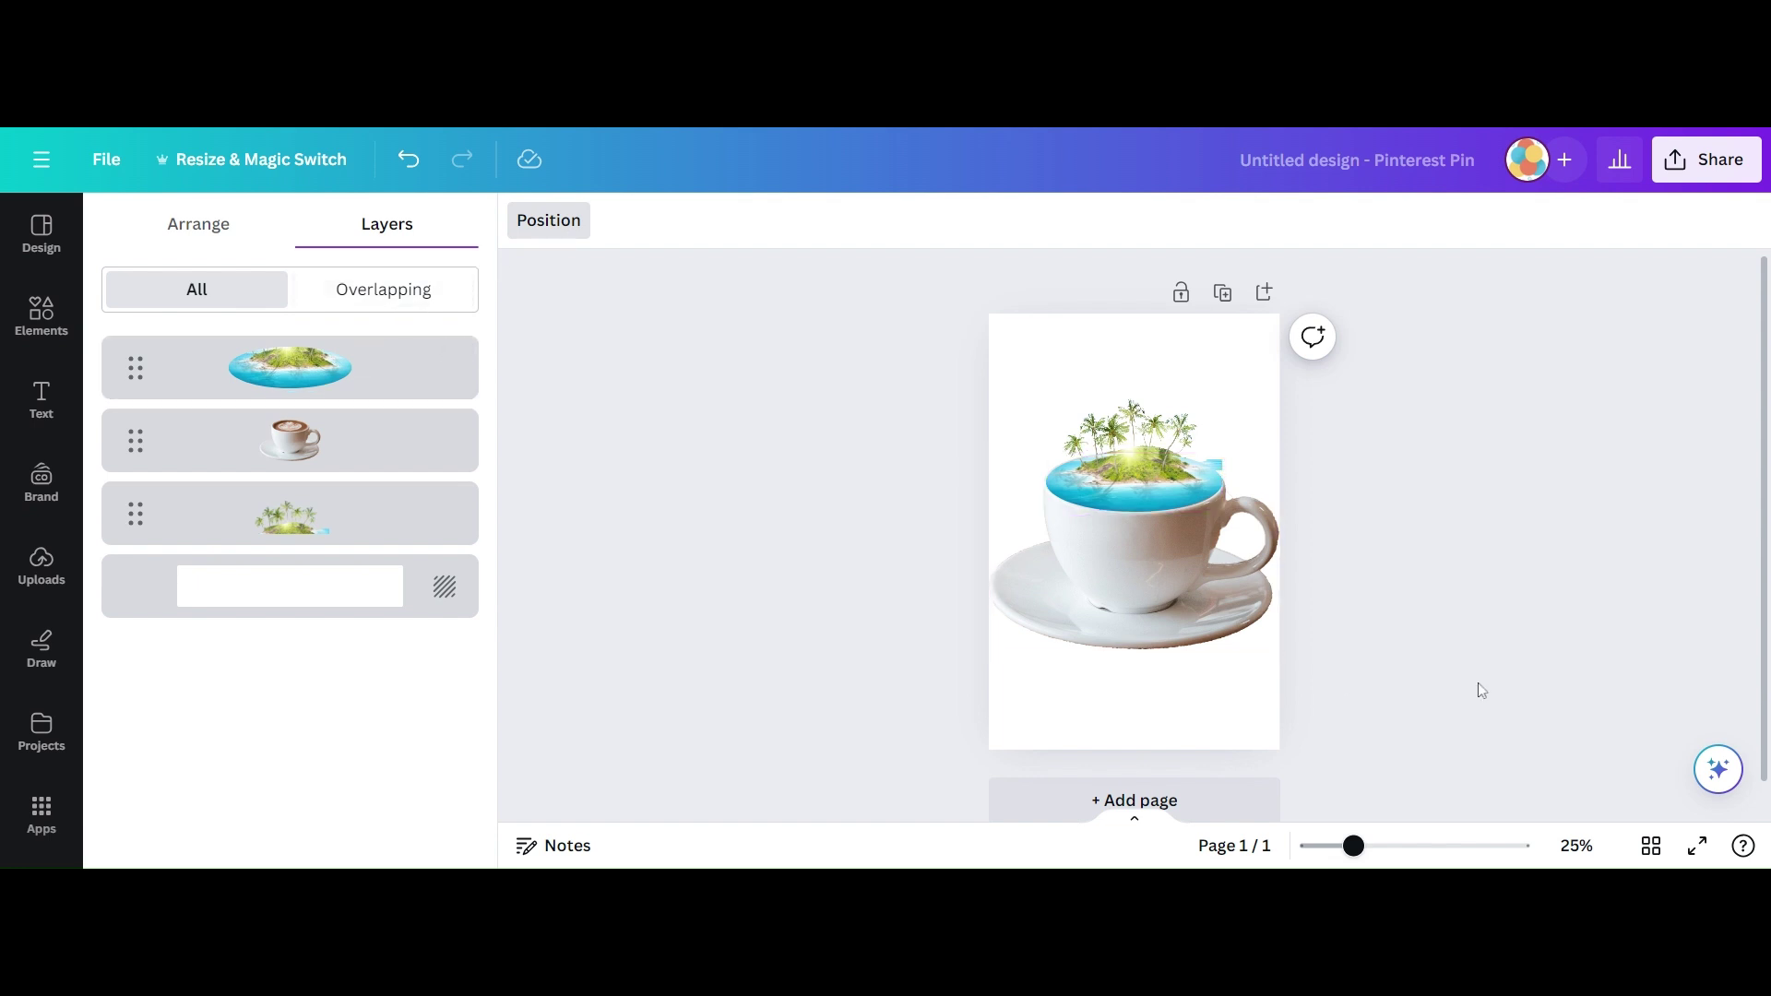
{"action": "left_click", "coordinate": [1213, 452]}
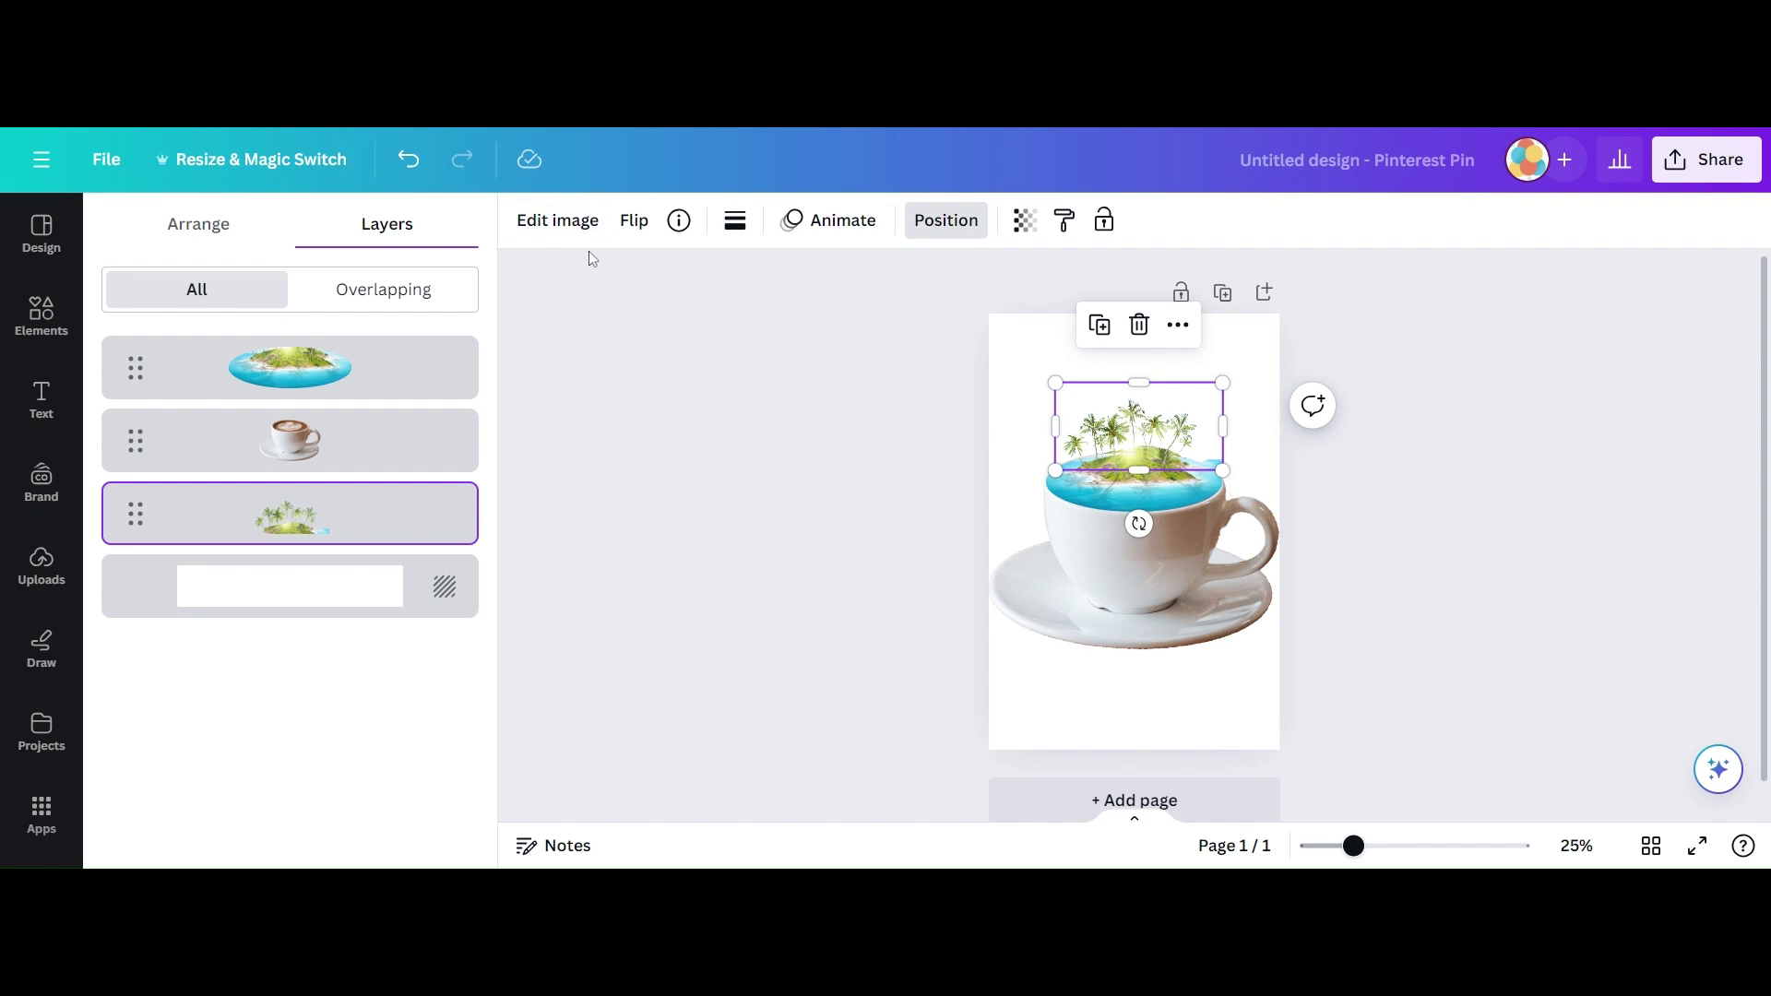
{"action": "left_click", "coordinate": [574, 220]}
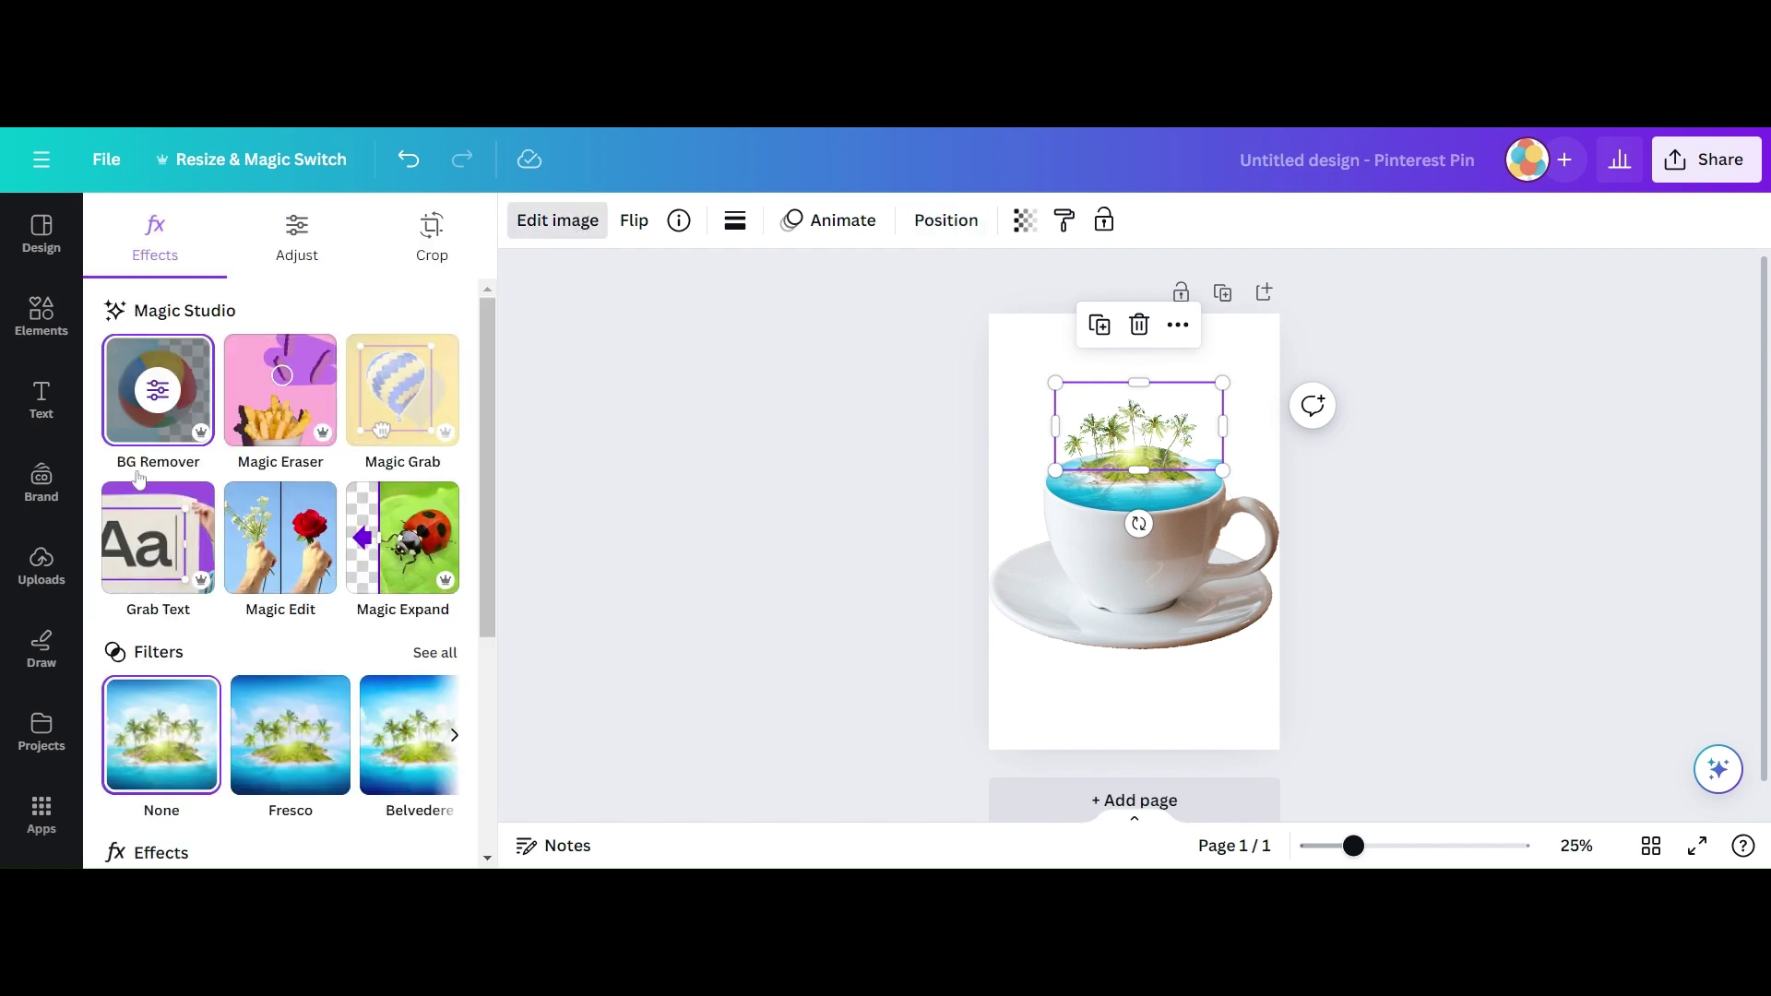
{"action": "left_click", "coordinate": [147, 396]}
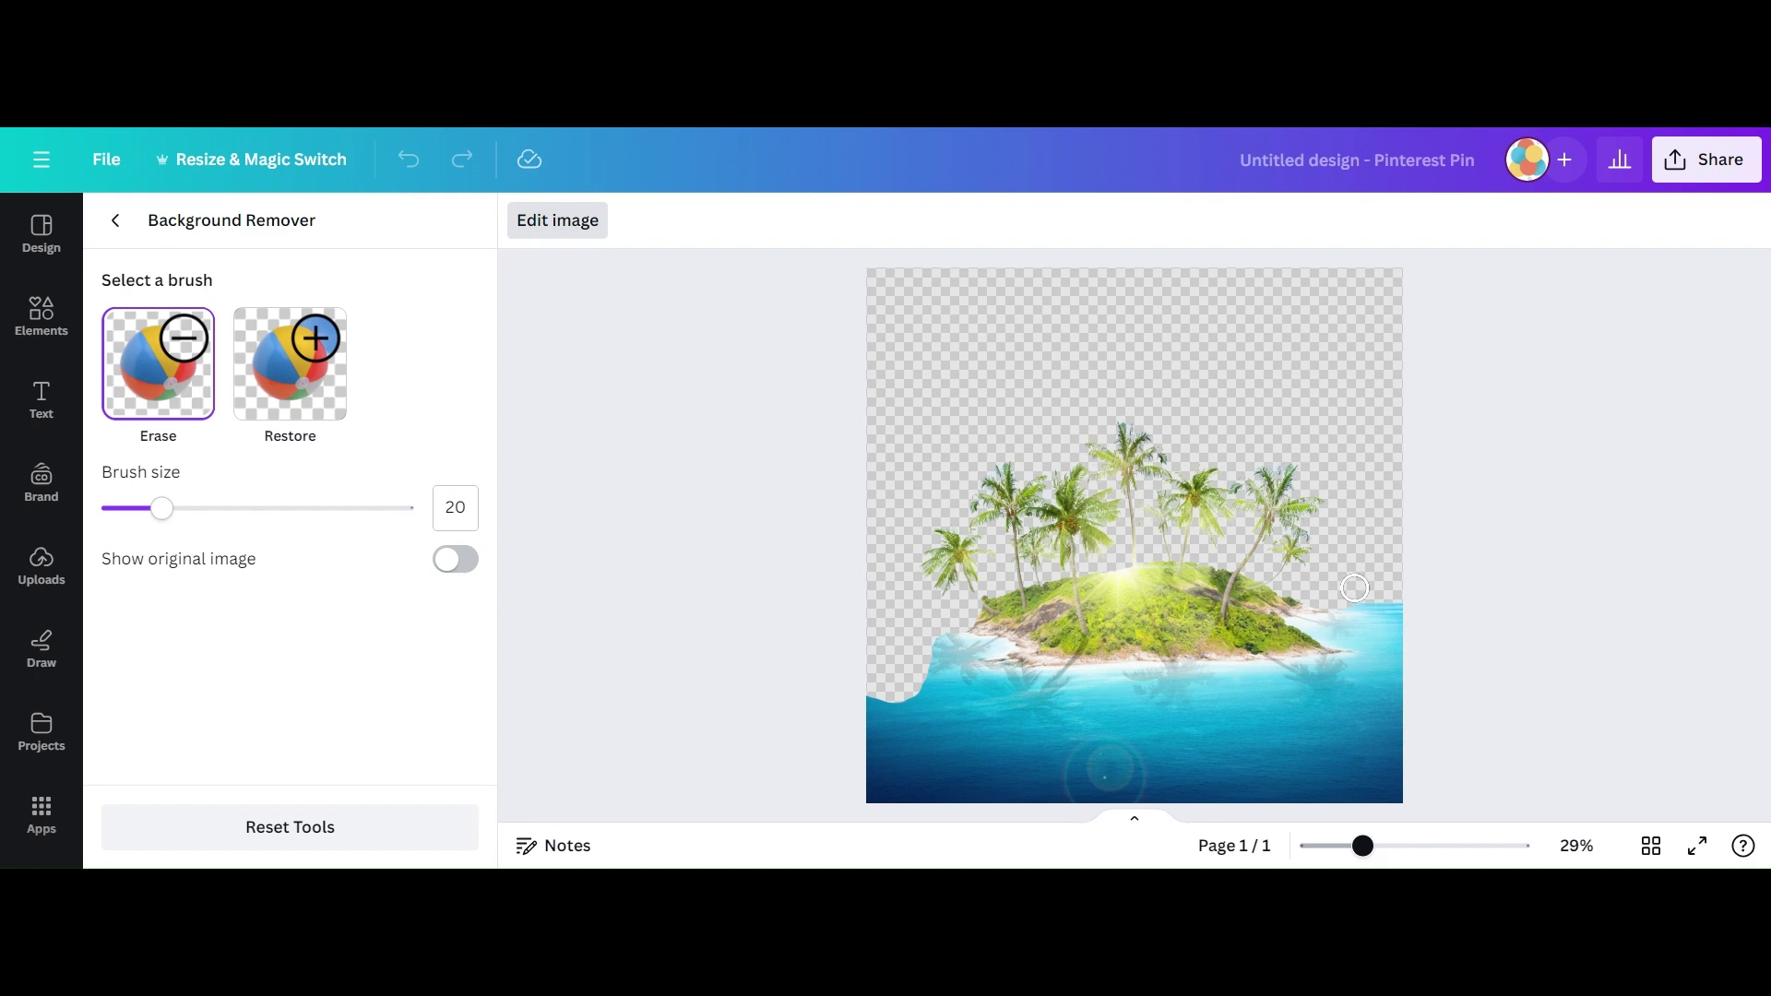
{"action": "mouse_move", "coordinate": [1352, 590]}
{"action": "left_mouse_down"}
{"action": "mouse_move", "coordinate": [1382, 666]}
{"action": "mouse_move", "coordinate": [1438, 569]}
{"action": "mouse_move", "coordinate": [1401, 576]}
{"action": "mouse_move", "coordinate": [1390, 637]}
{"action": "left_mouse_up"}
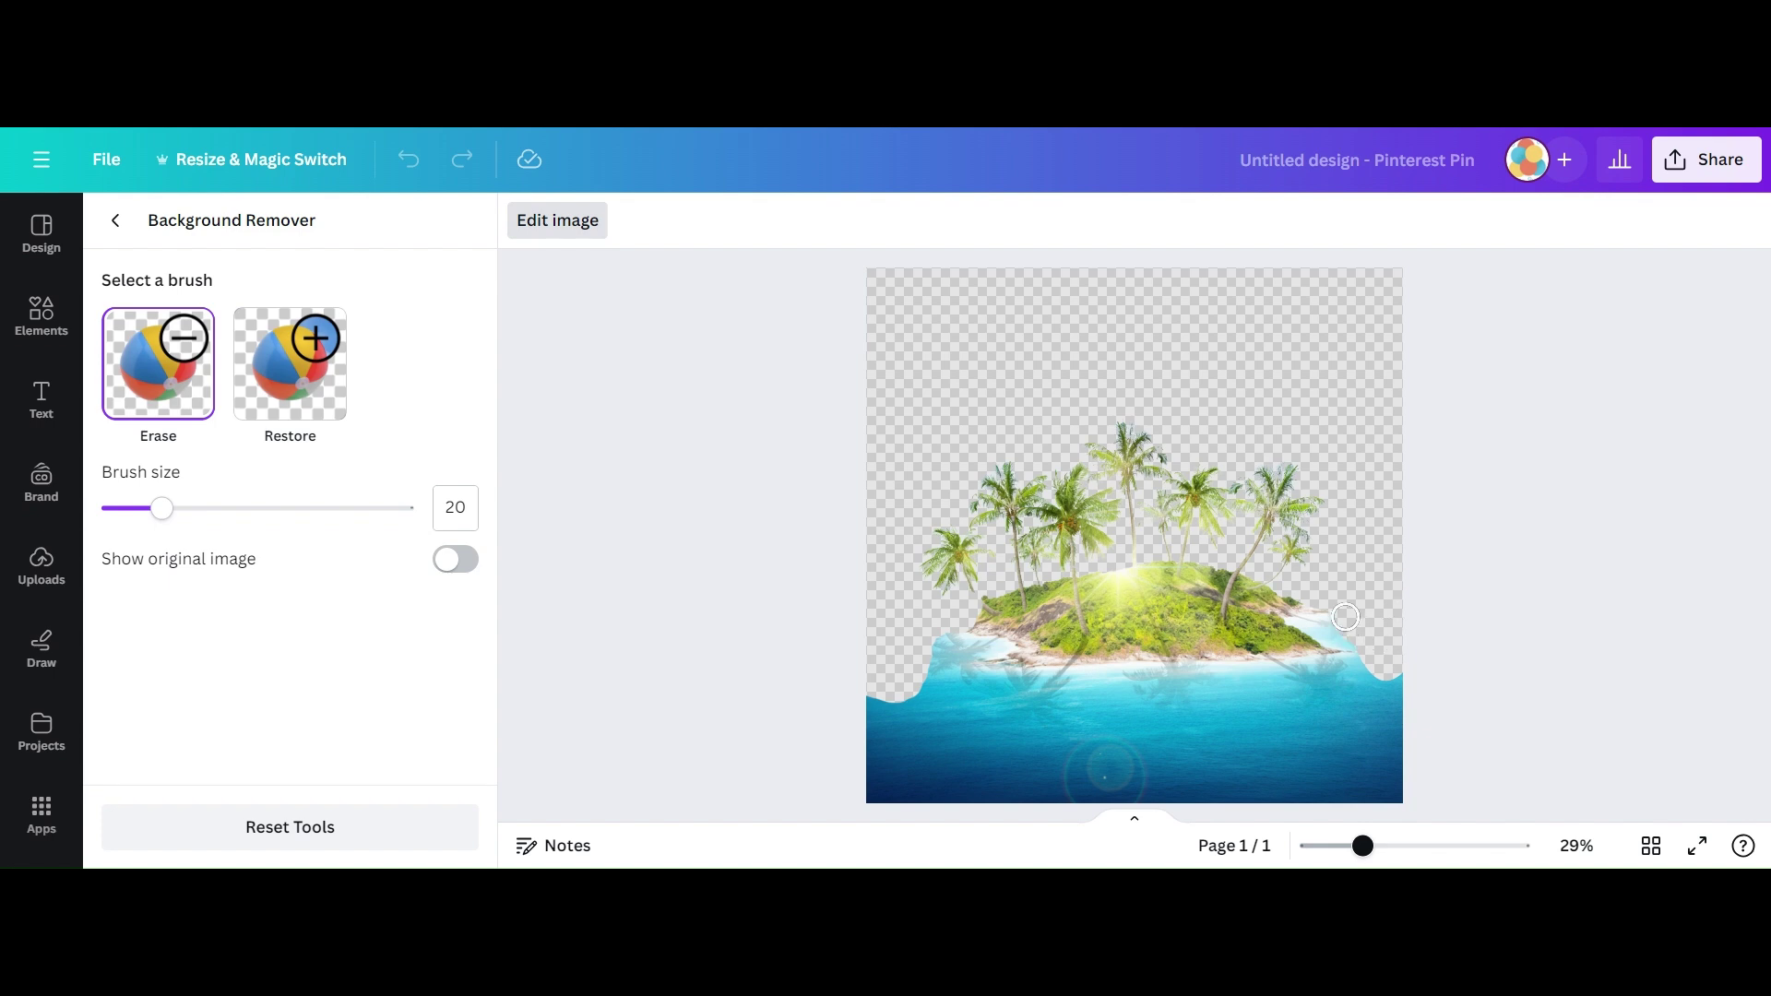
{"action": "left_click_drag", "start_coordinate": [1337, 597], "coordinate": [1404, 674]}
Reduce the Erase brush size to 11 and clean the remaining water along the island's right shore.
{"action": "left_click_drag", "start_coordinate": [177, 510], "coordinate": [135, 532]}
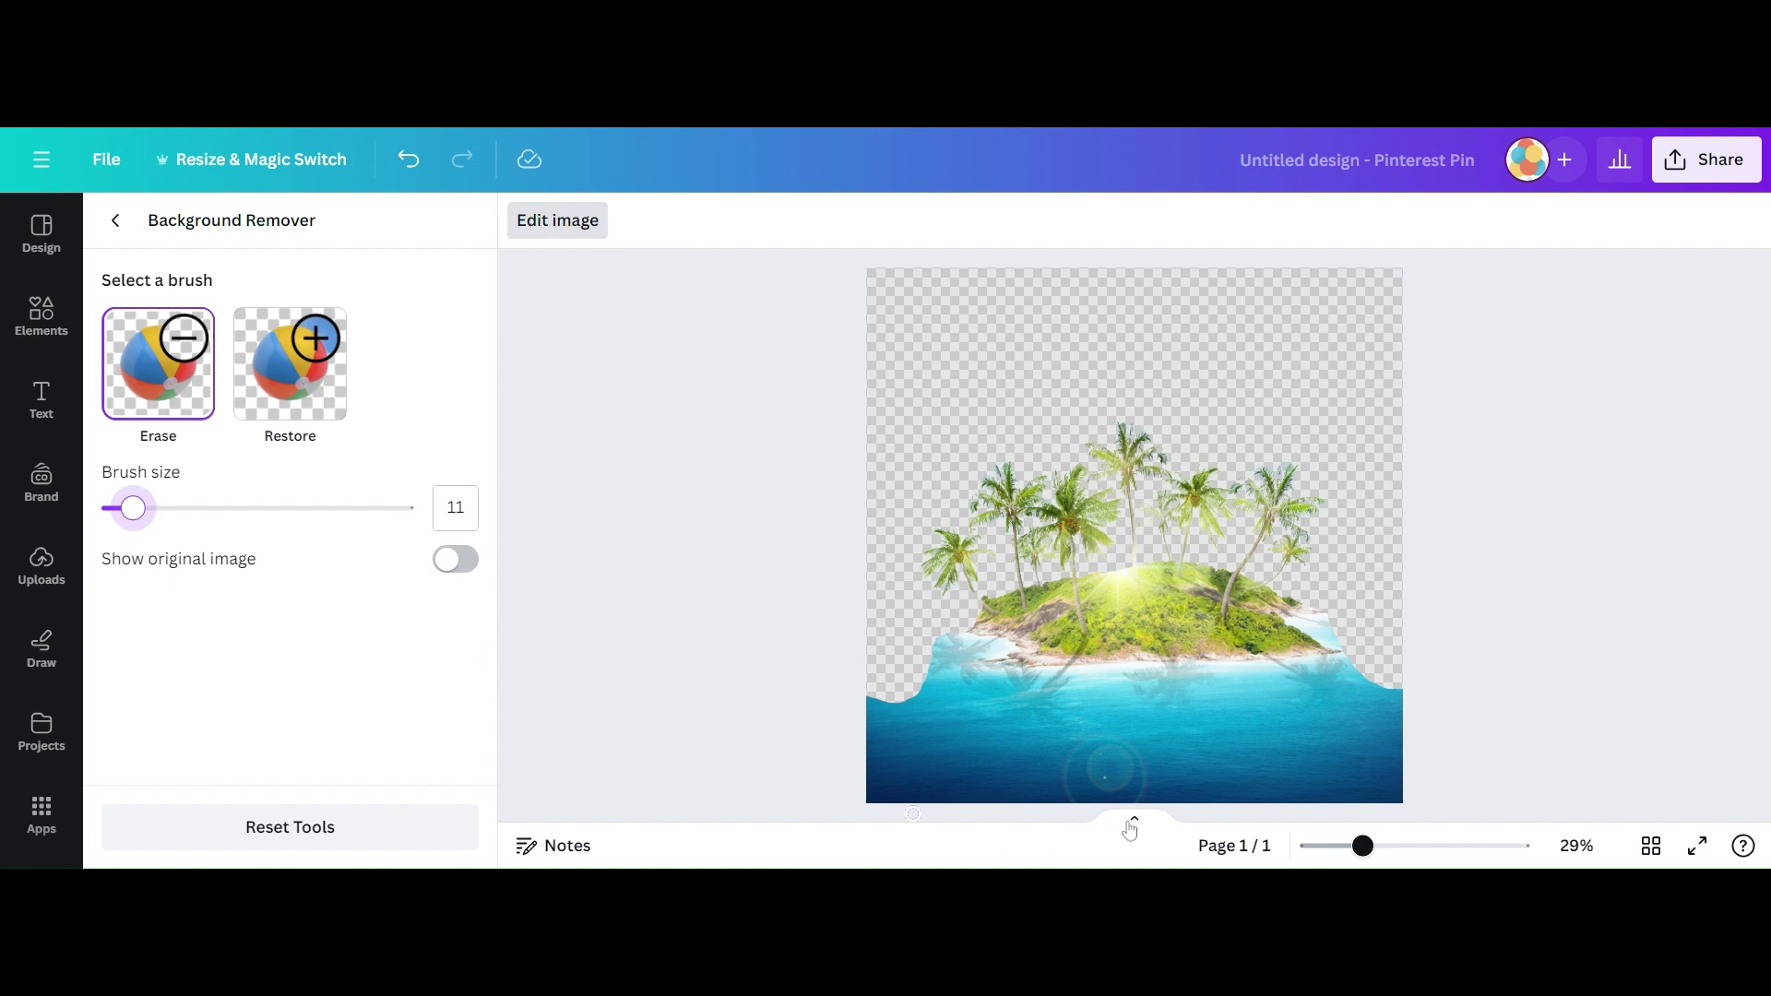
{"action": "left_click_drag", "start_coordinate": [1318, 611], "coordinate": [1333, 660]}
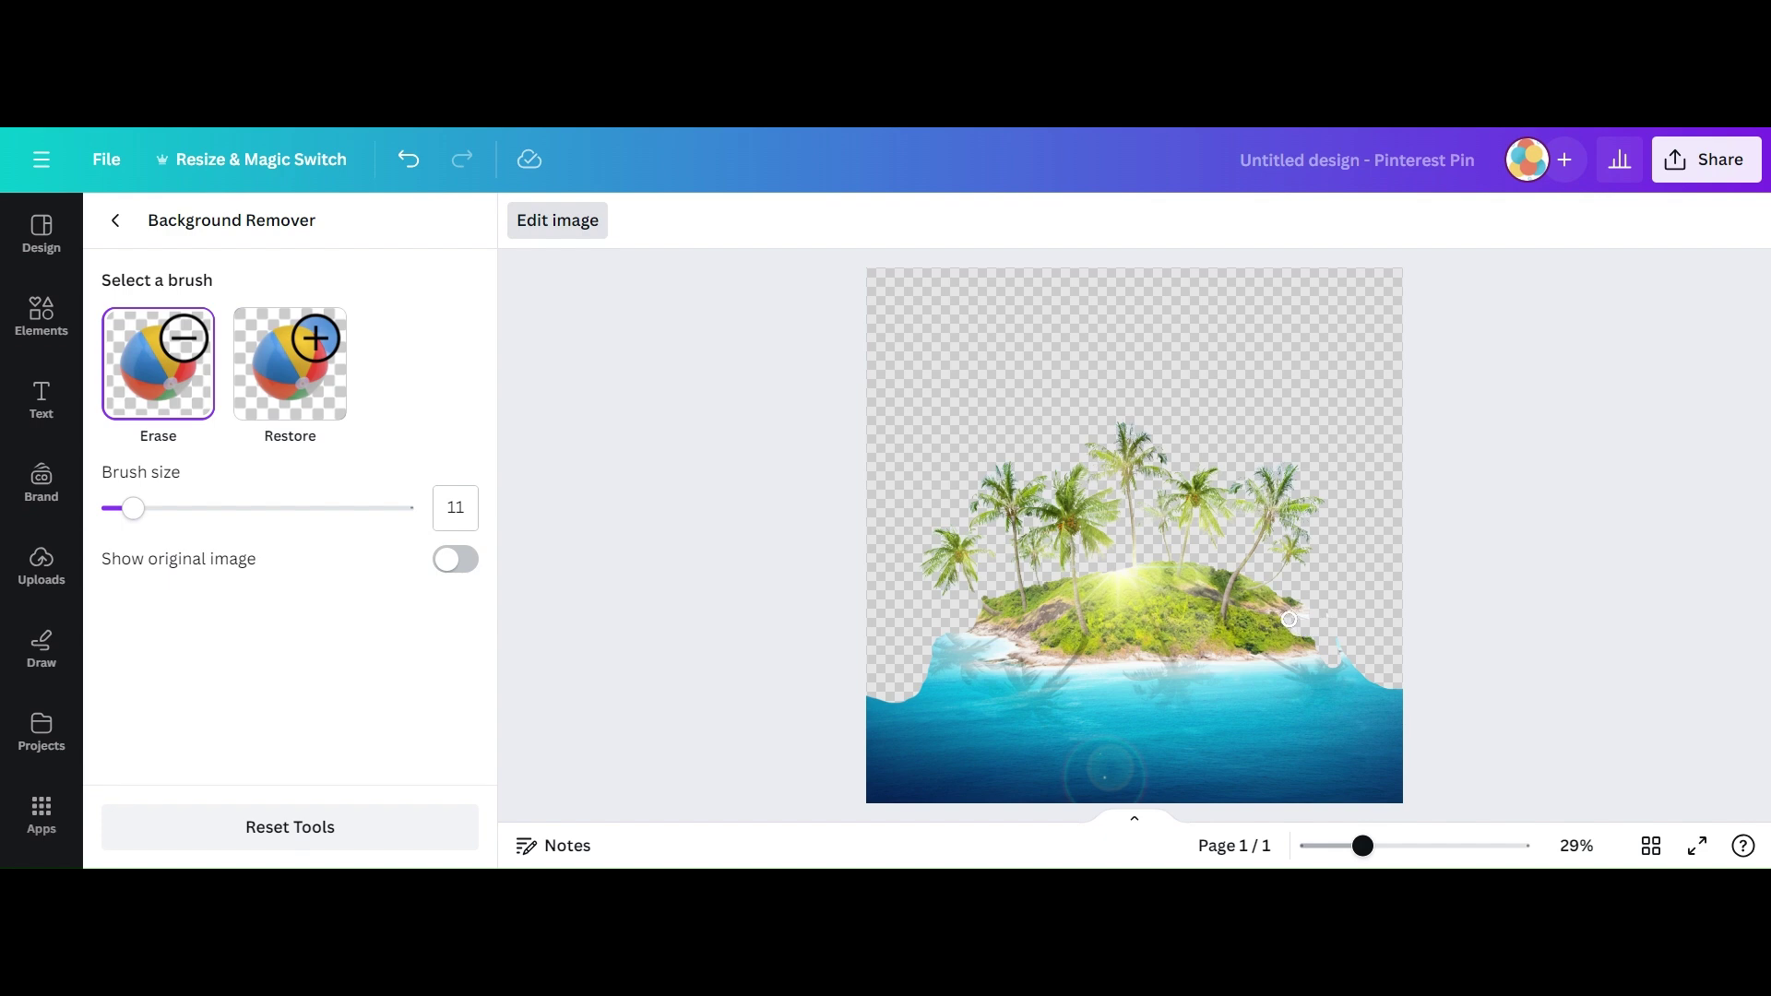
{"action": "left_click_drag", "start_coordinate": [1291, 622], "coordinate": [1327, 648]}
{"action": "left_click", "coordinate": [594, 231]}
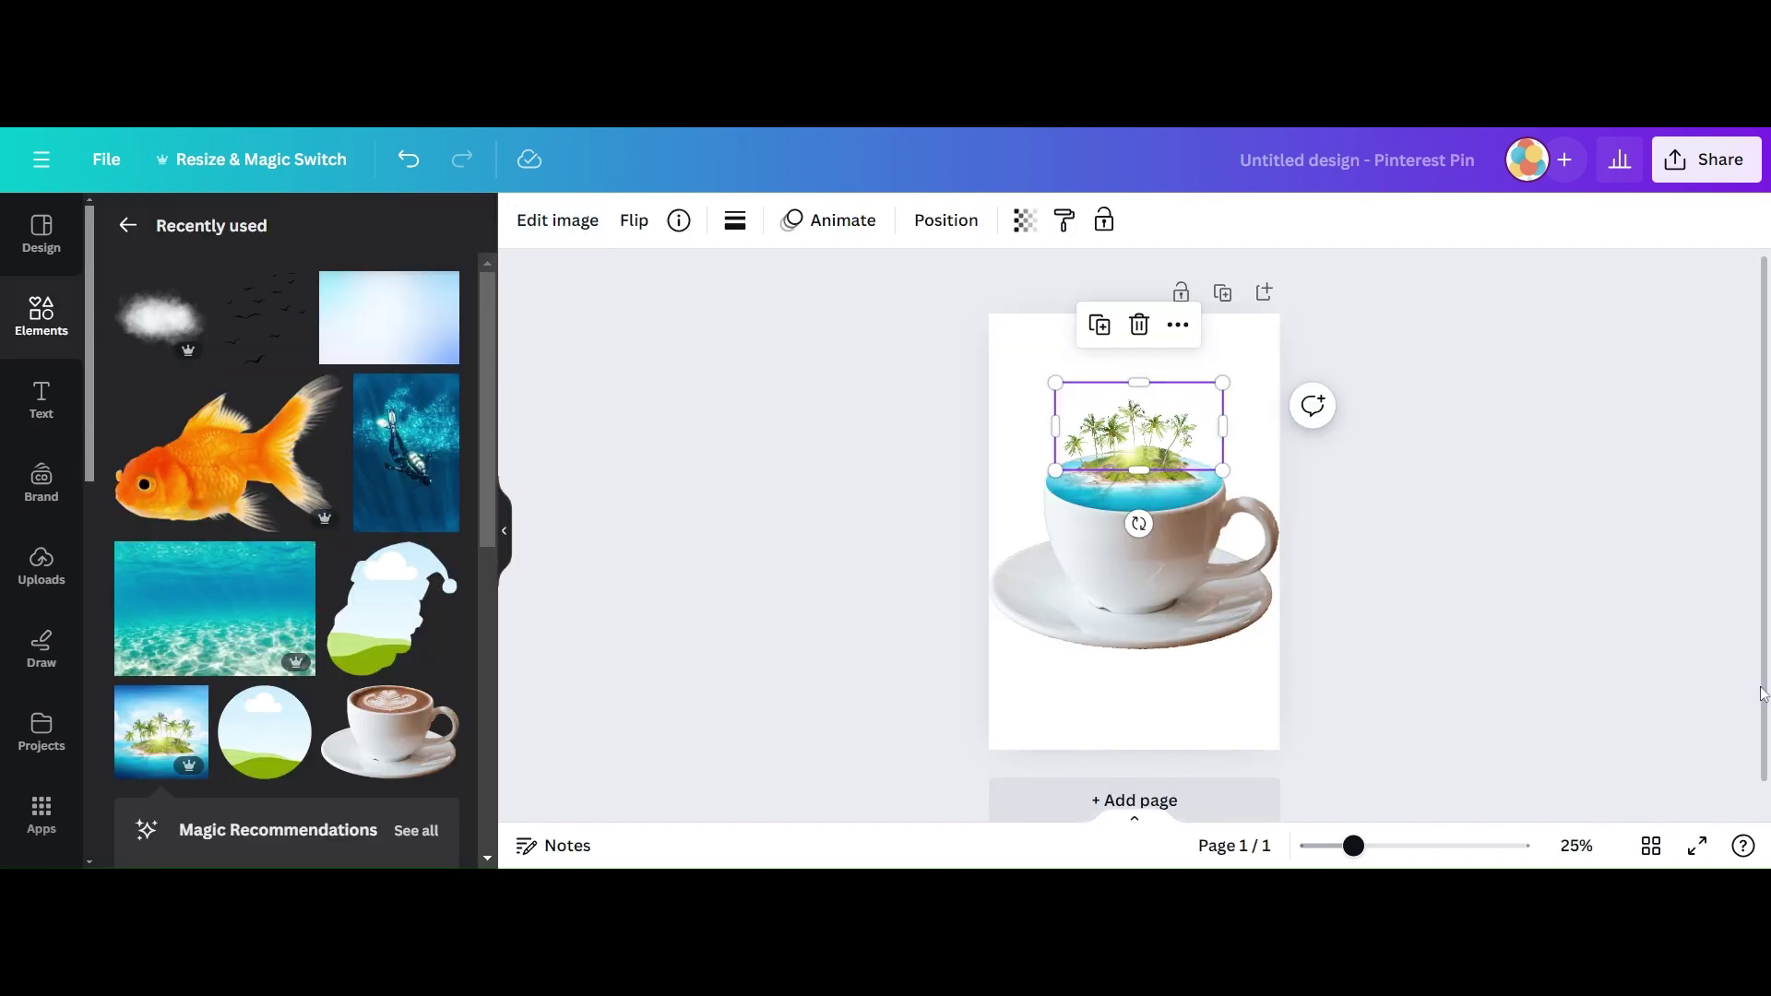
{"action": "left_click", "coordinate": [1640, 614]}
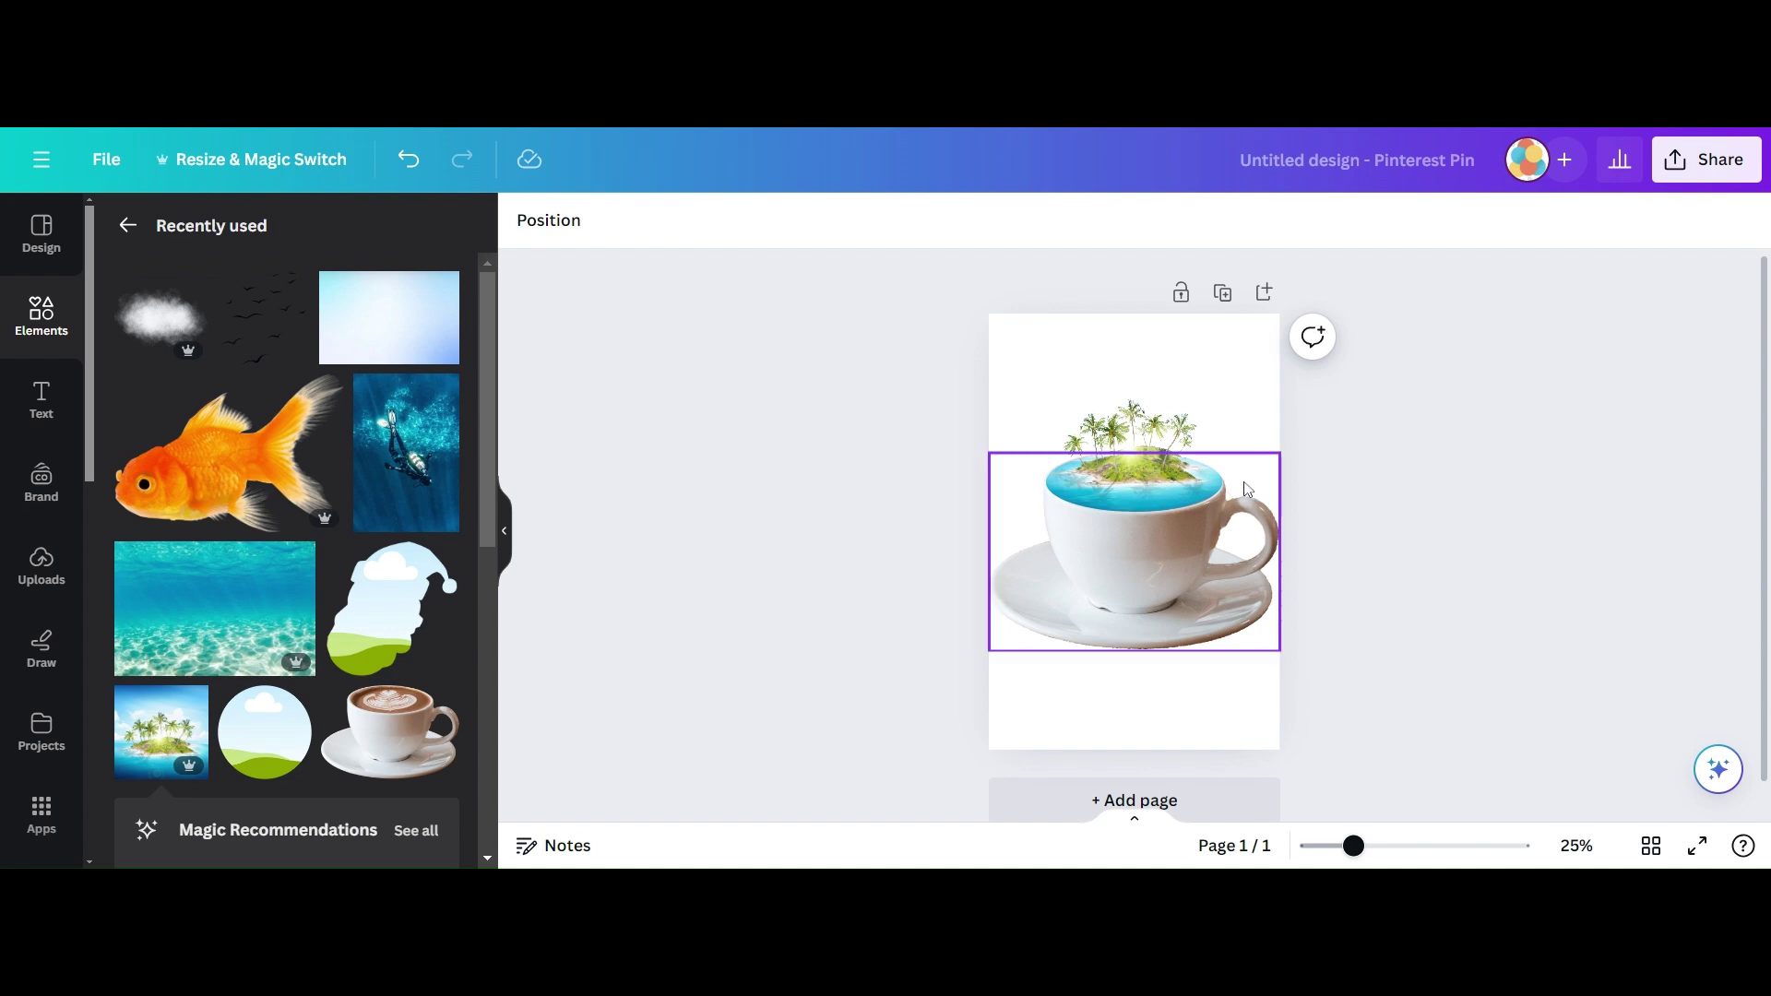
Nudge the background-removed island slightly down so it lines up with the island inside the cup.
{"action": "left_click", "coordinate": [1403, 845]}
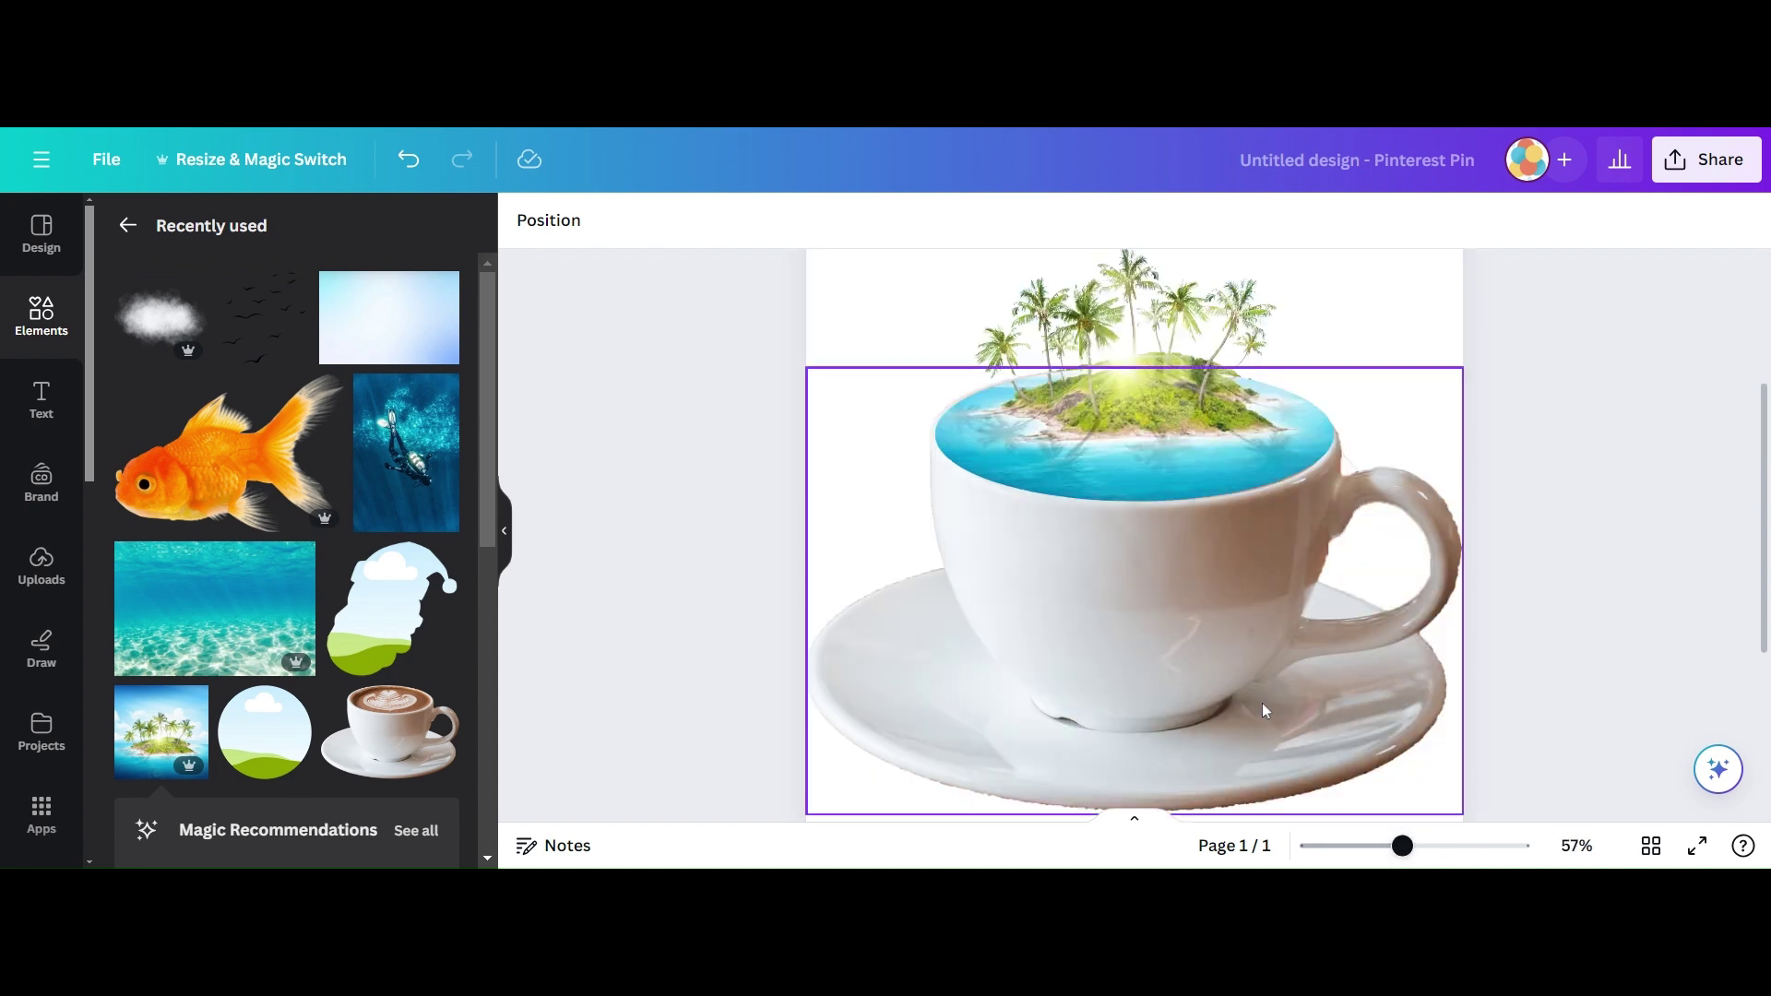
{"action": "left_click", "coordinate": [1134, 332]}
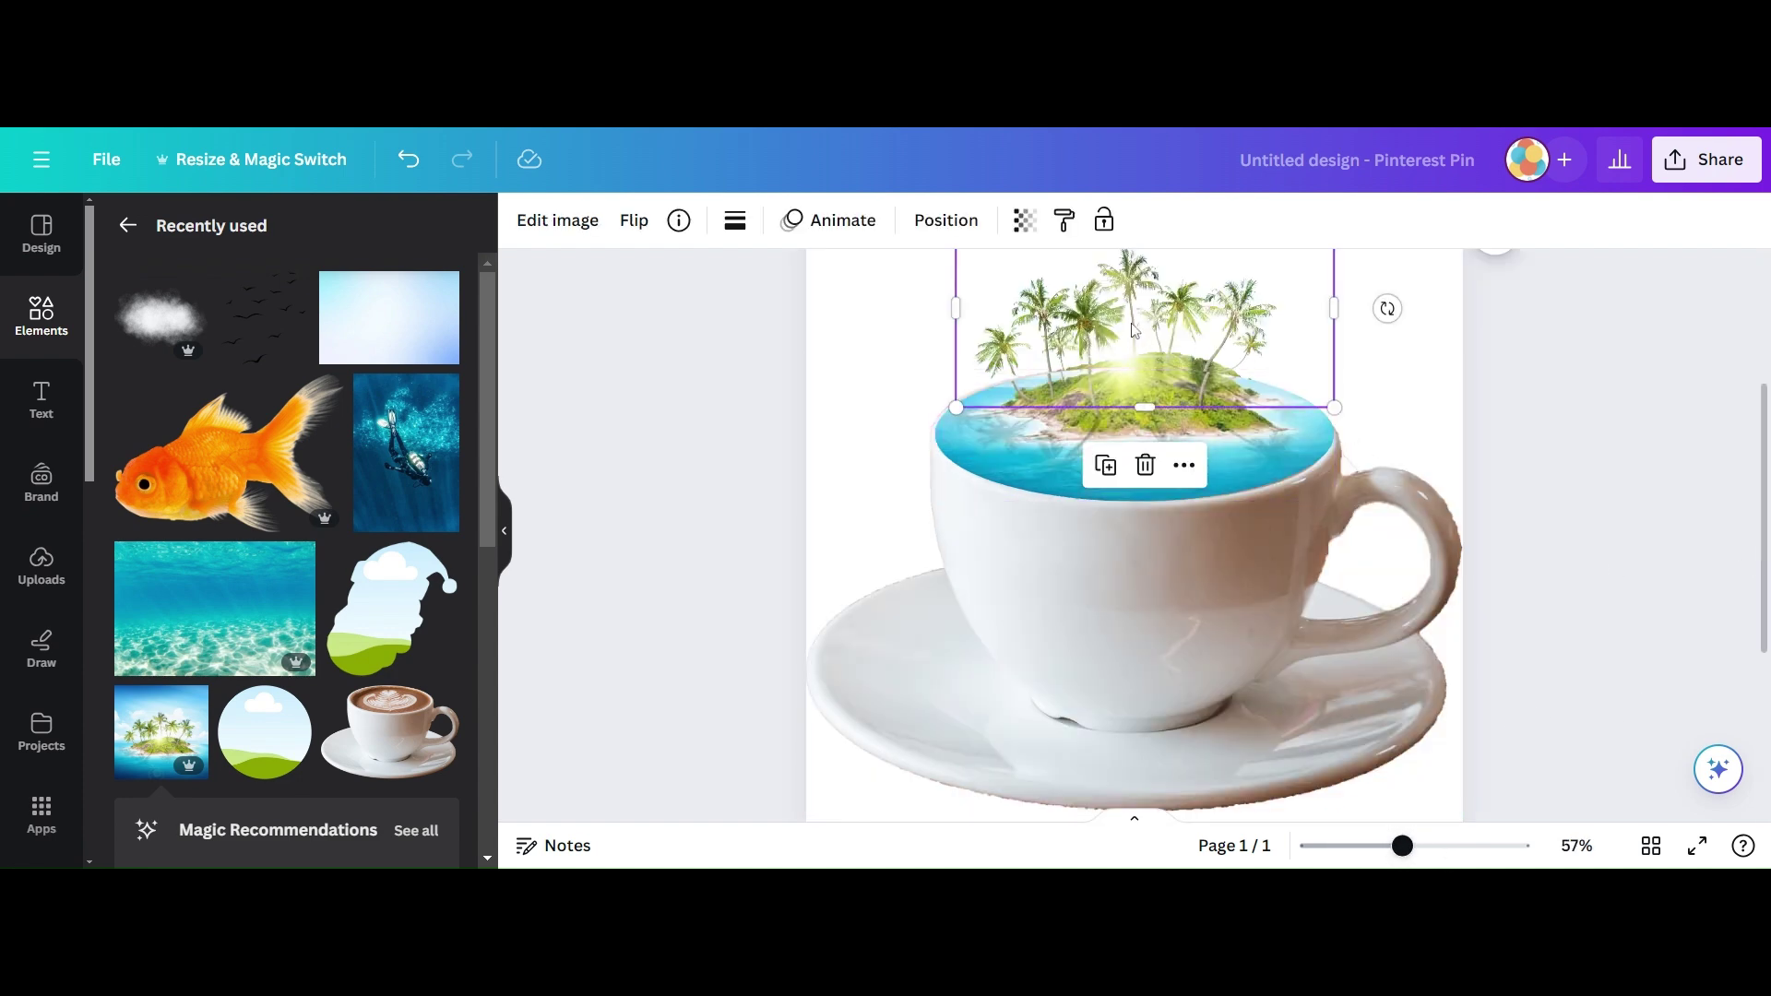
{"action": "left_click", "coordinate": [1308, 472]}
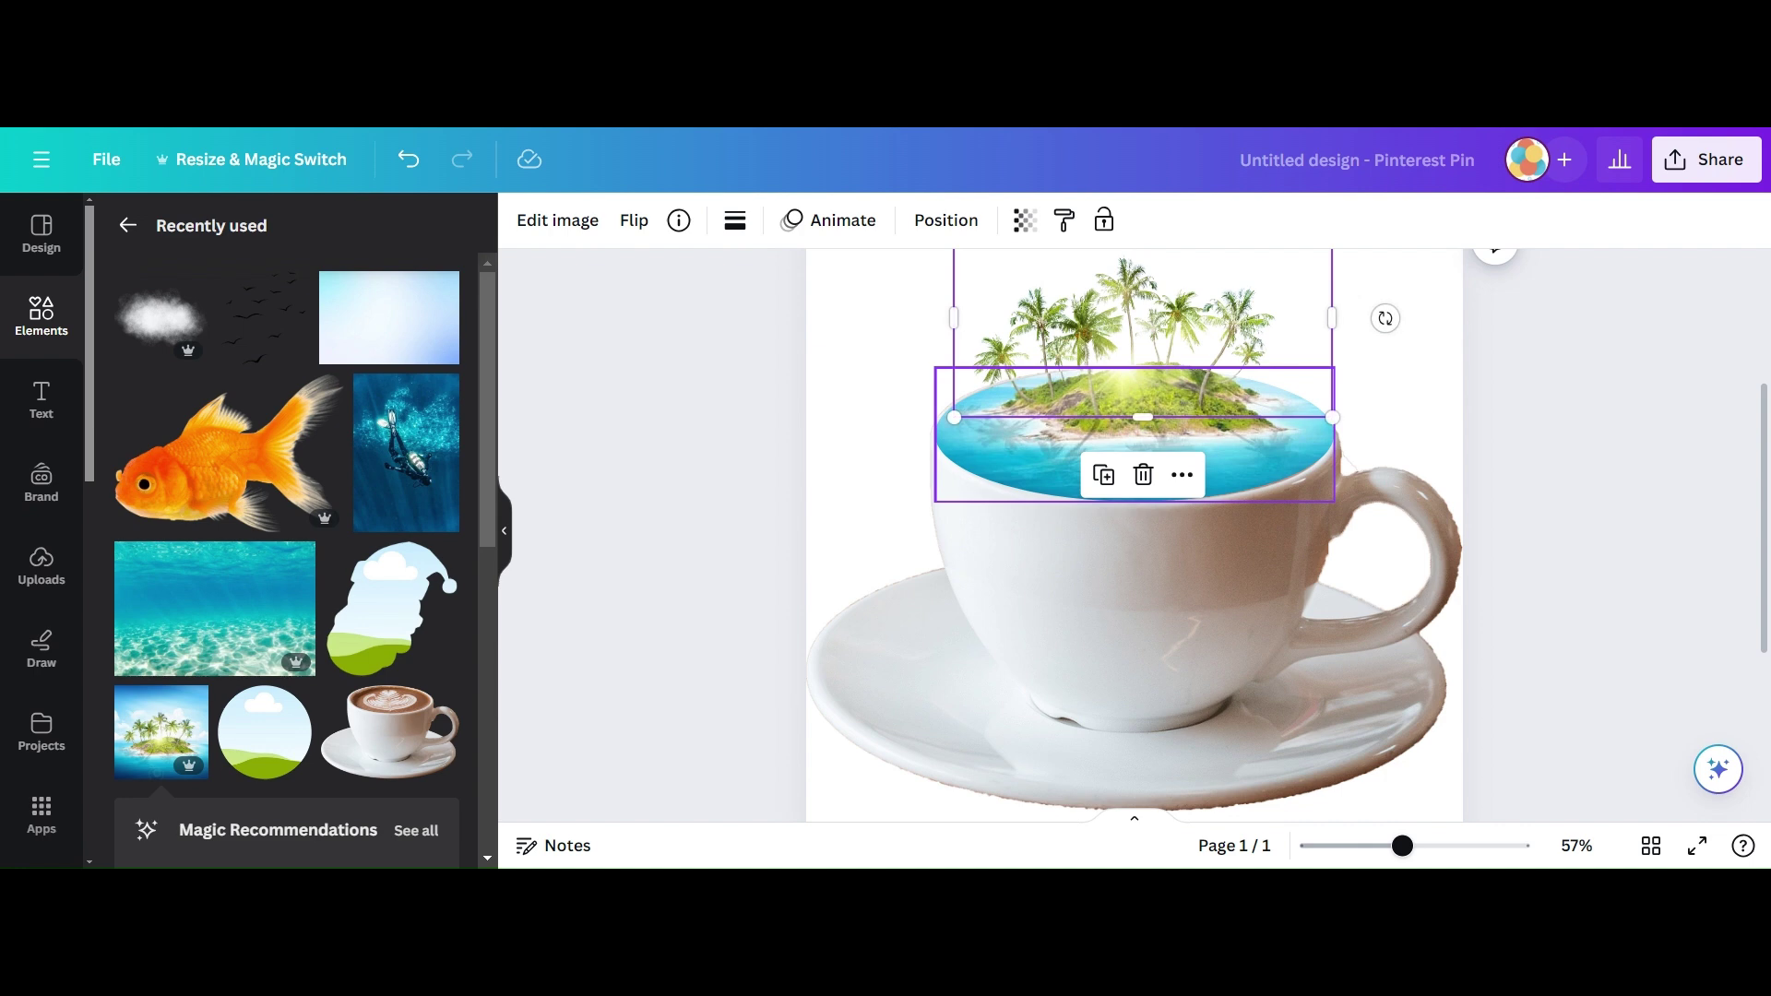
{"action": "left_click", "coordinate": [1581, 384]}
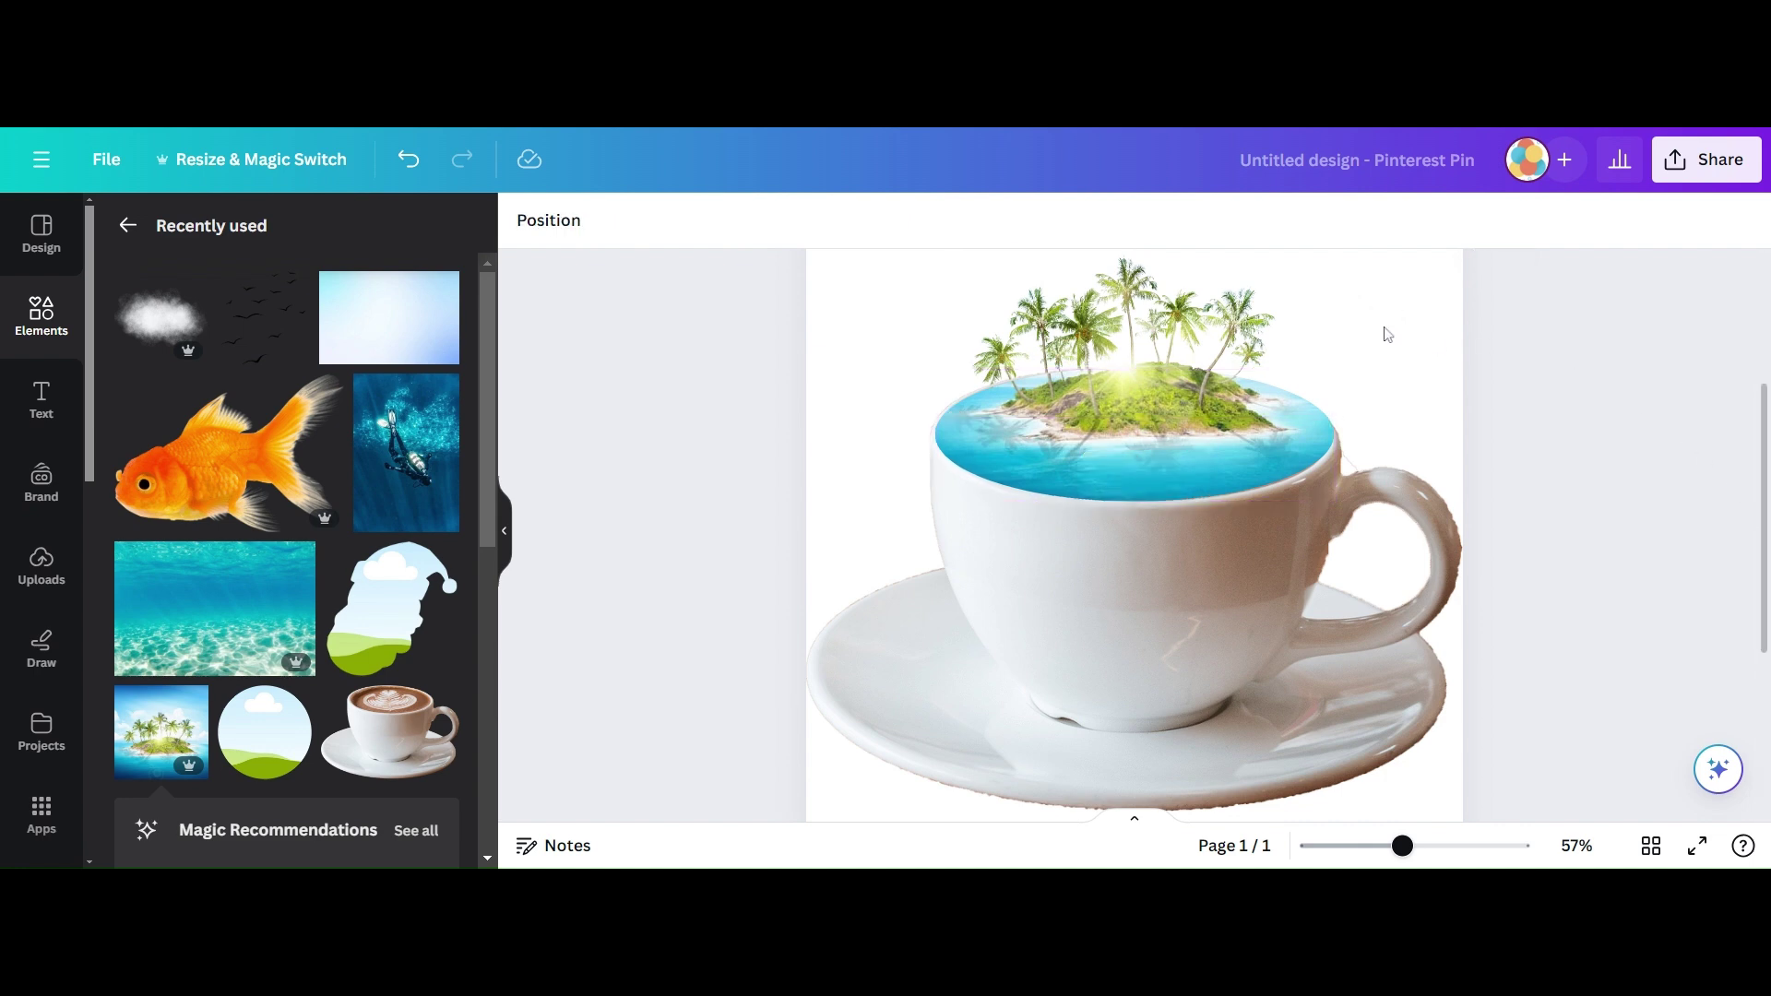
{"action": "left_click", "coordinate": [1168, 337]}
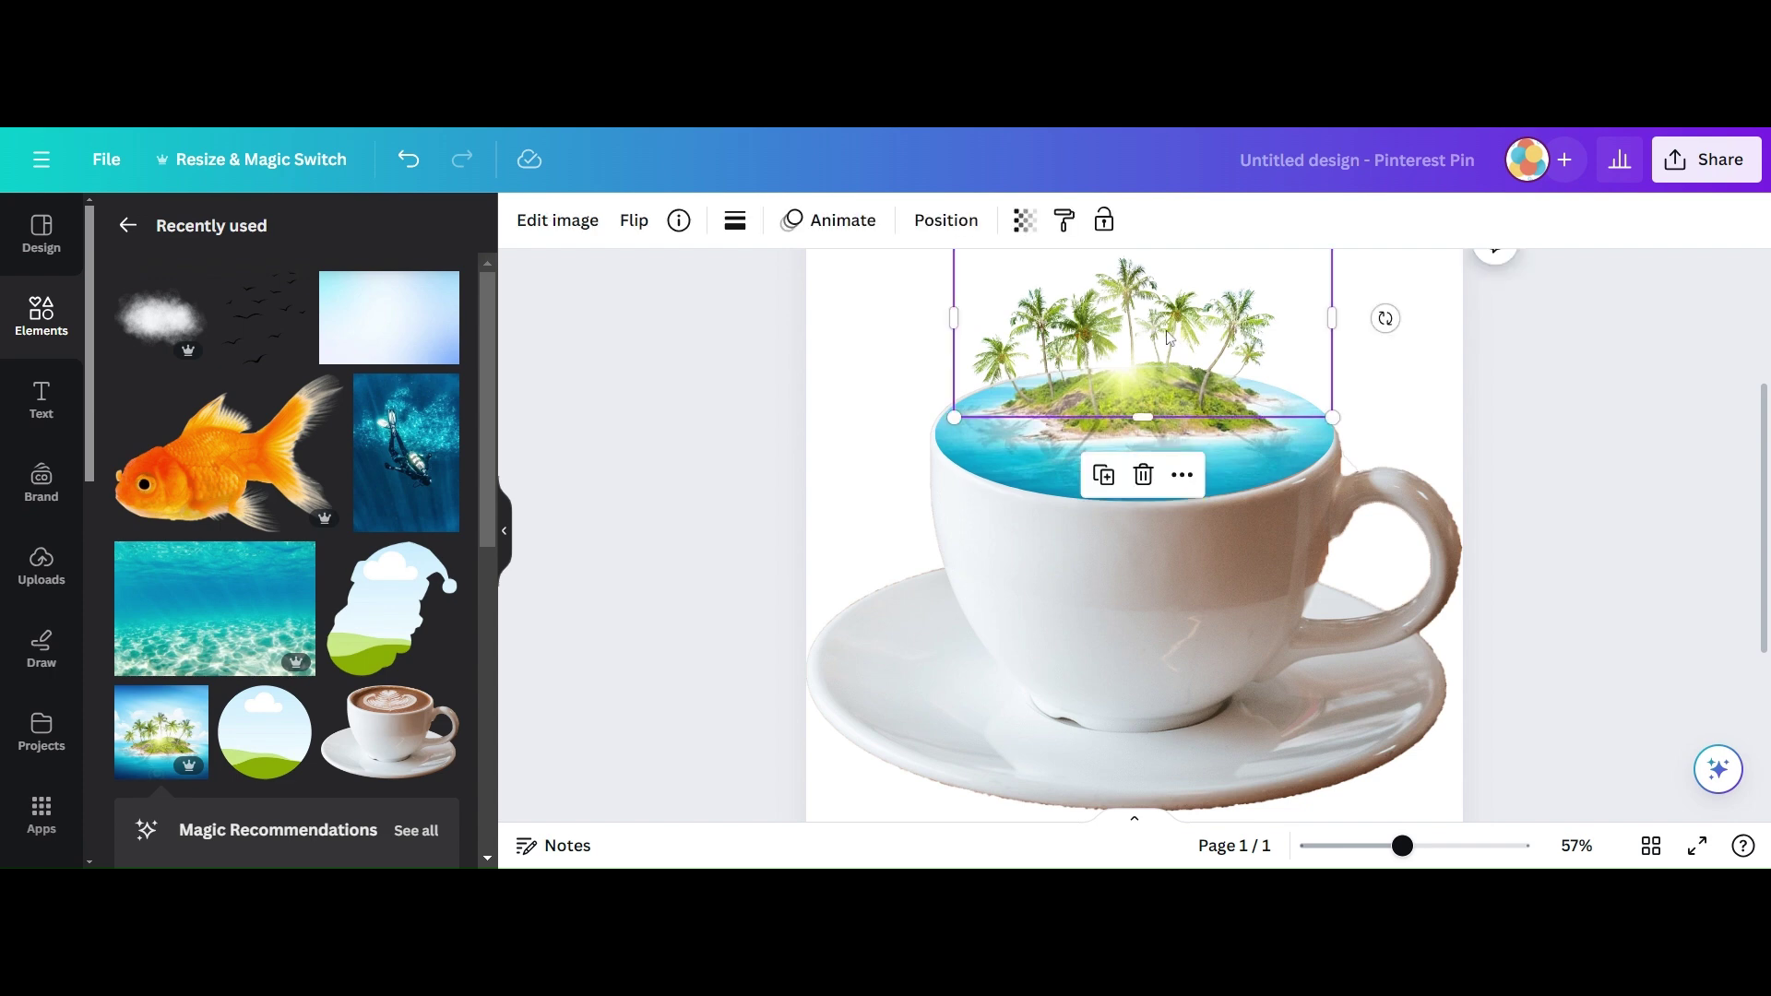
{"action": "left_click", "coordinate": [1168, 337]}
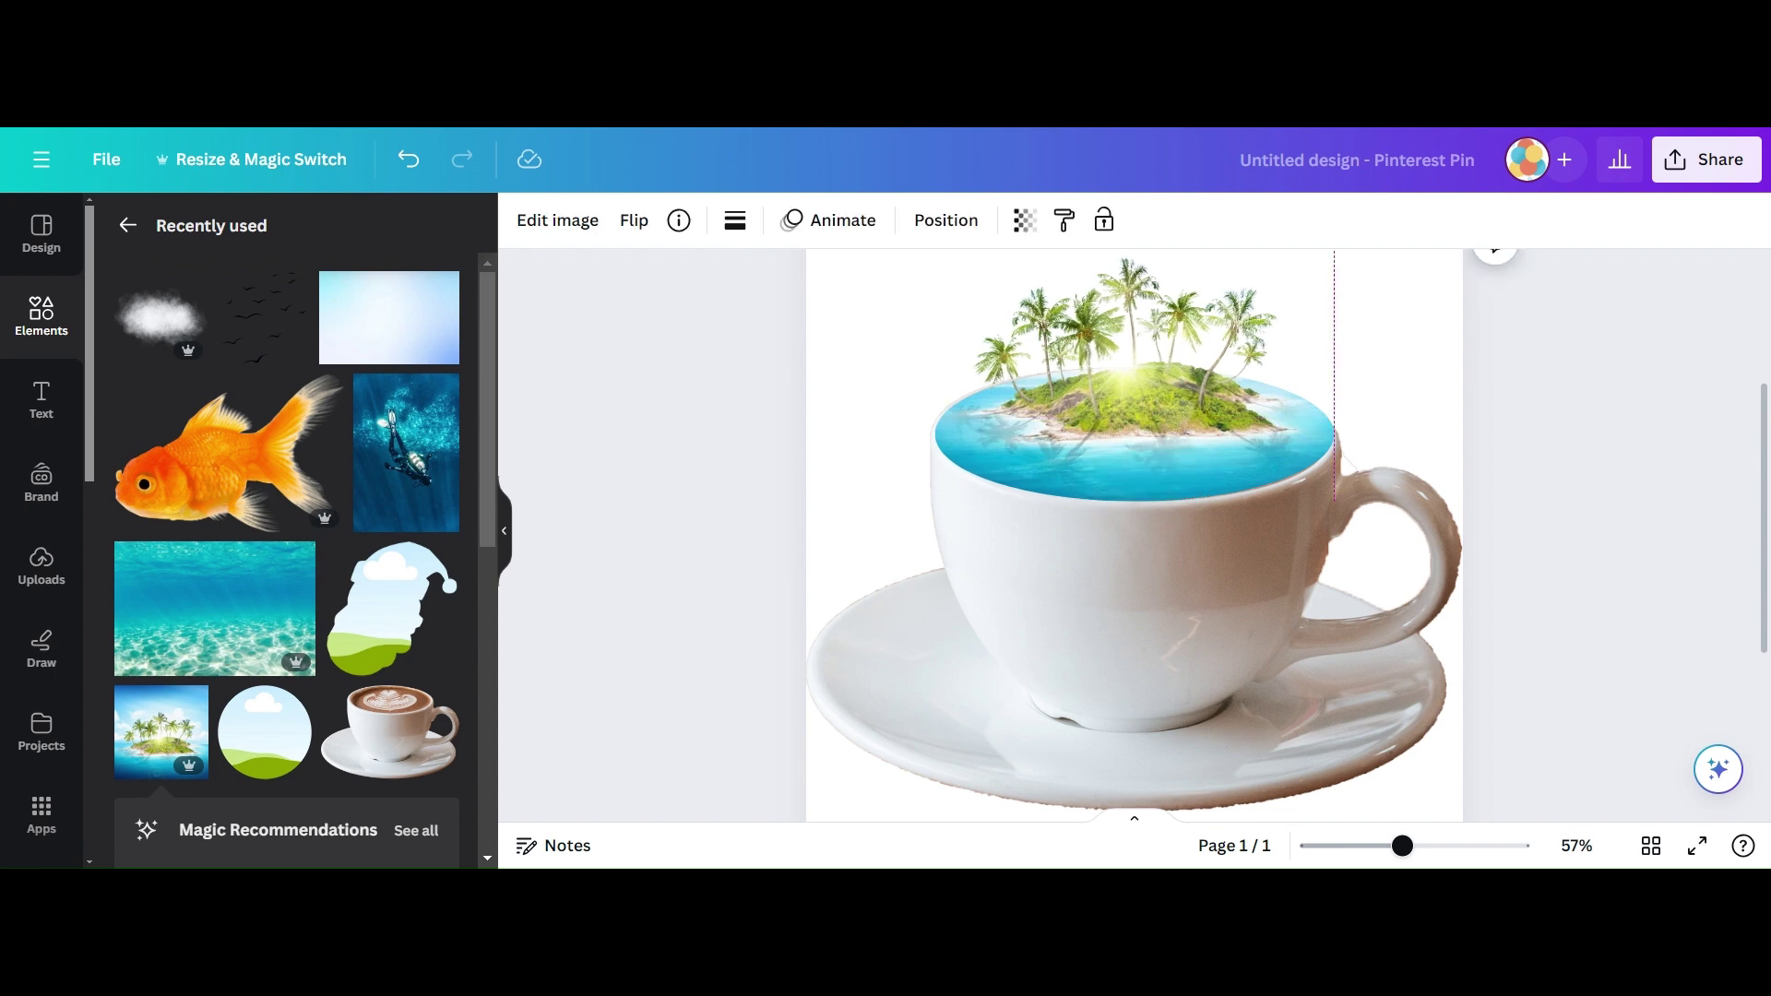
{"action": "left_click", "coordinate": [1168, 337]}
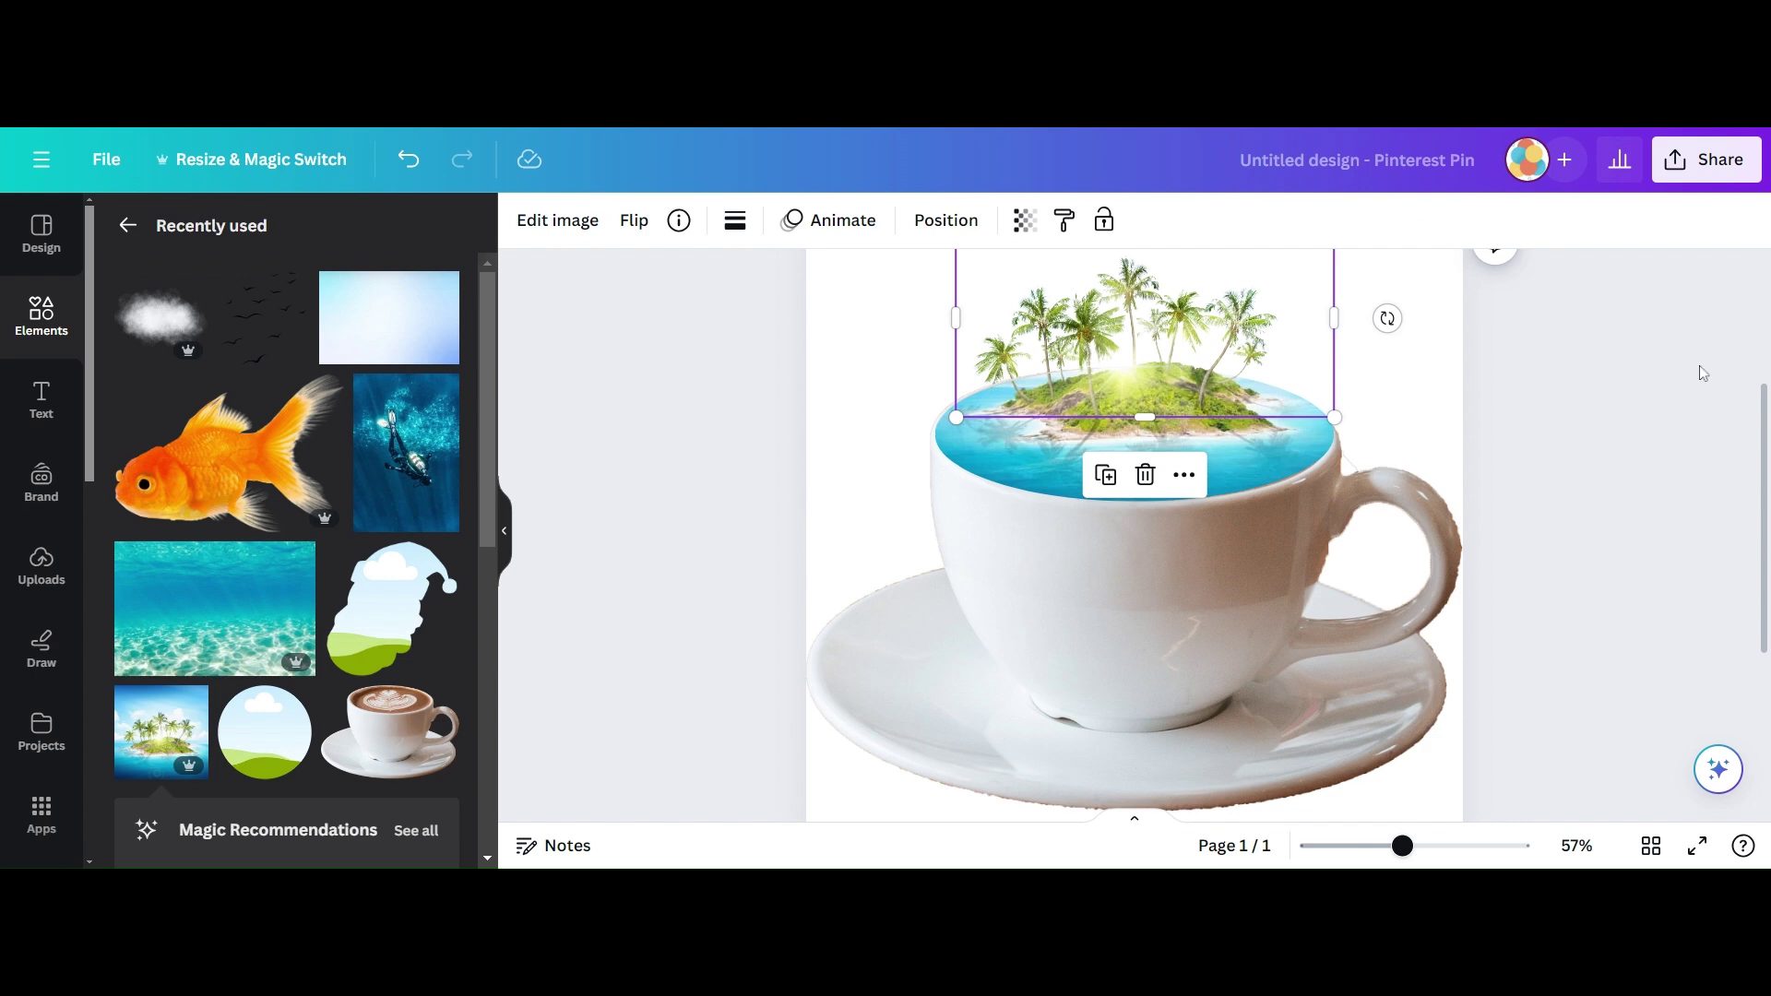
{"action": "left_click", "coordinate": [1611, 394]}
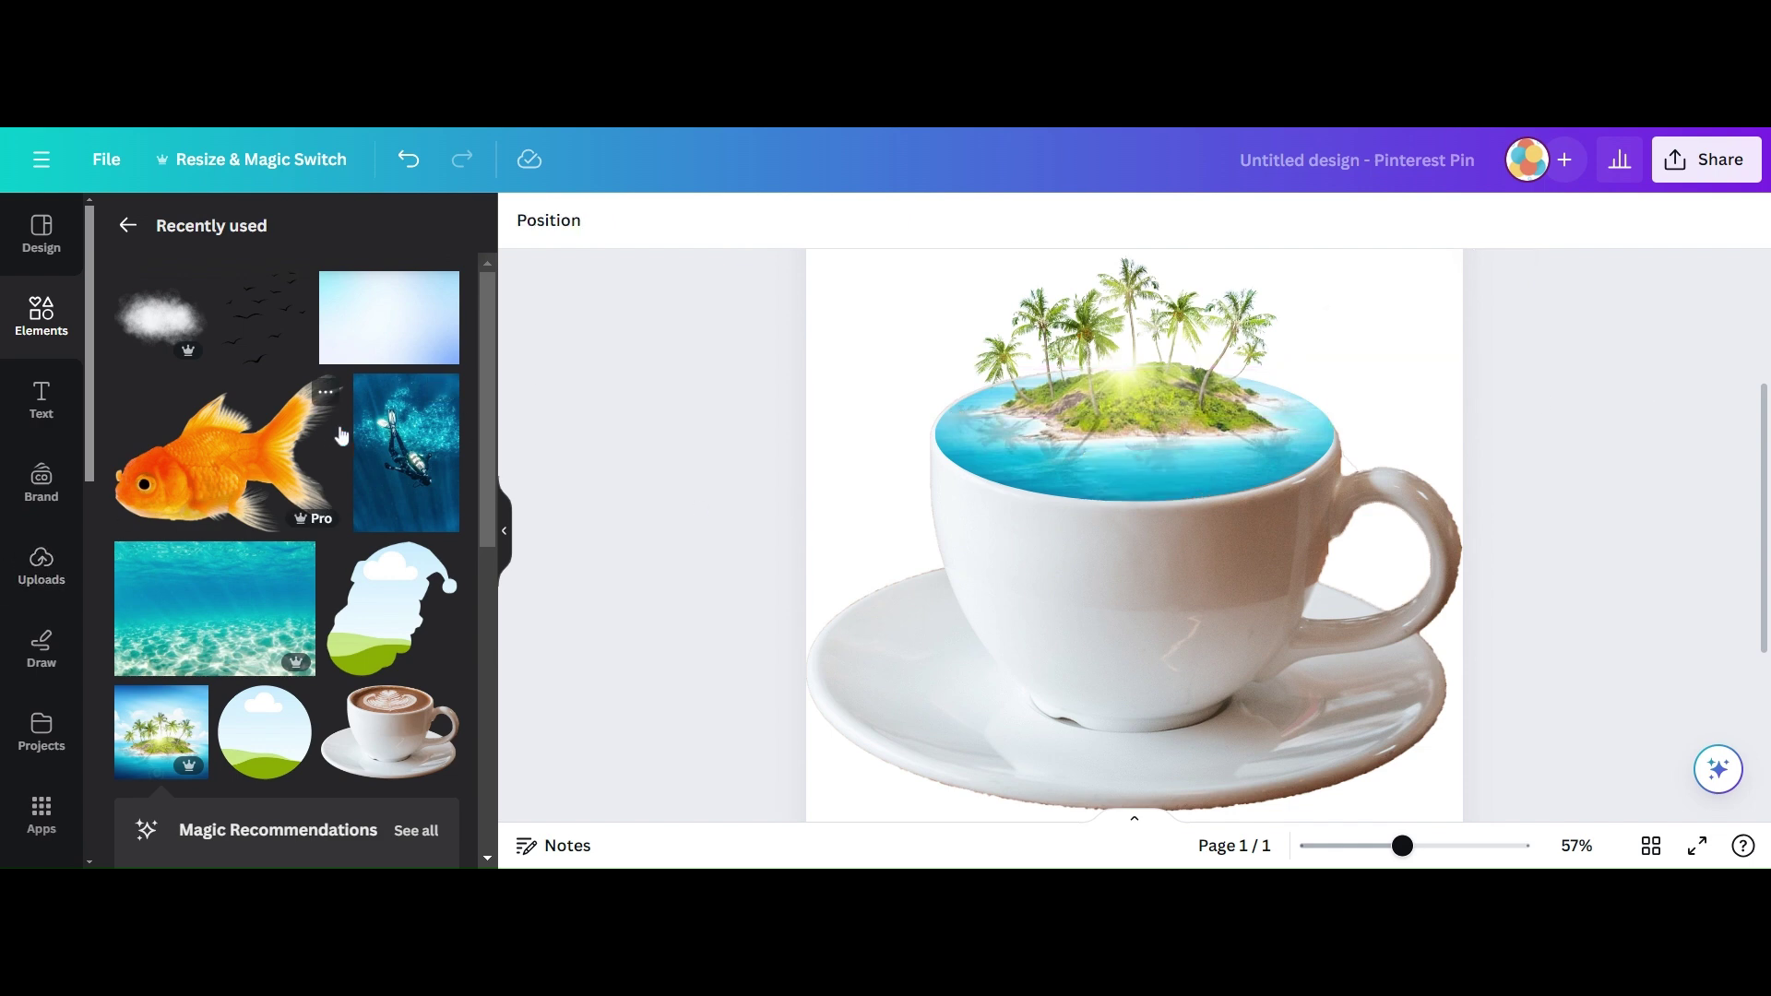
Add the Simple Santa Claus frame from the recently used elements and view its details.
{"action": "scroll", "coordinate": [342, 490], "scroll_direction": "down", "scroll_amount": 5}
{"action": "scroll", "coordinate": [341, 461], "scroll_direction": "up", "scroll_amount": 4}
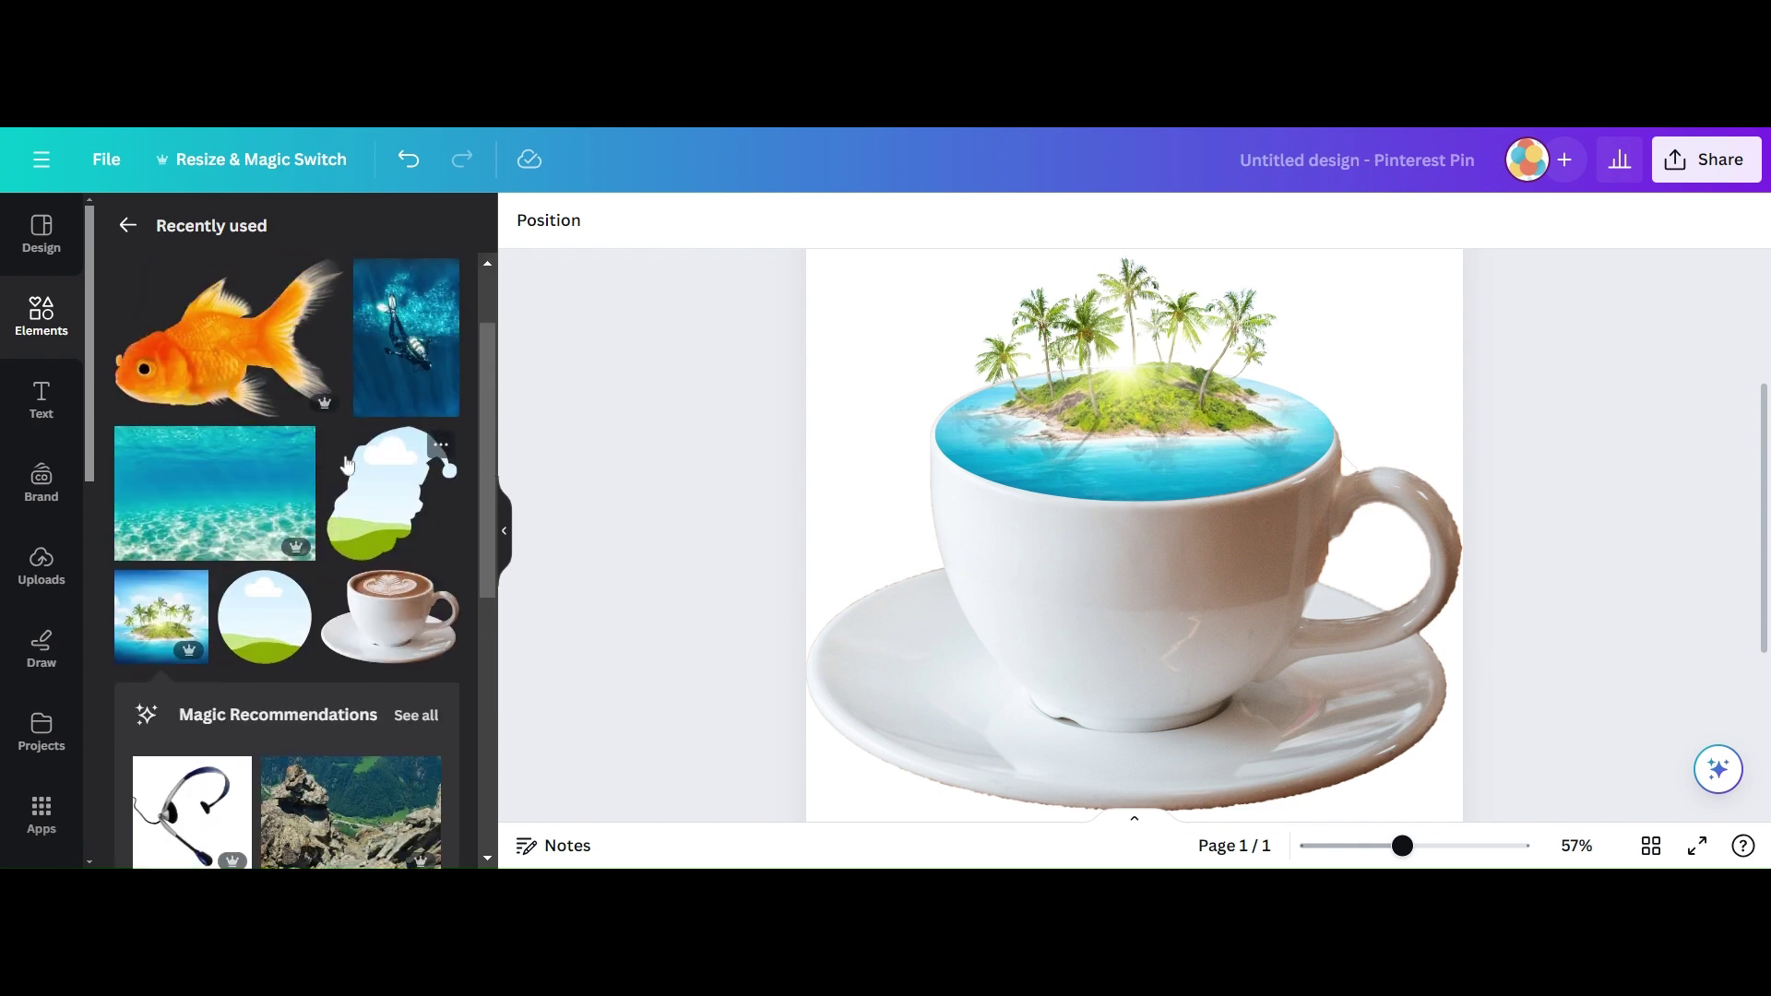
{"action": "left_click", "coordinate": [400, 511]}
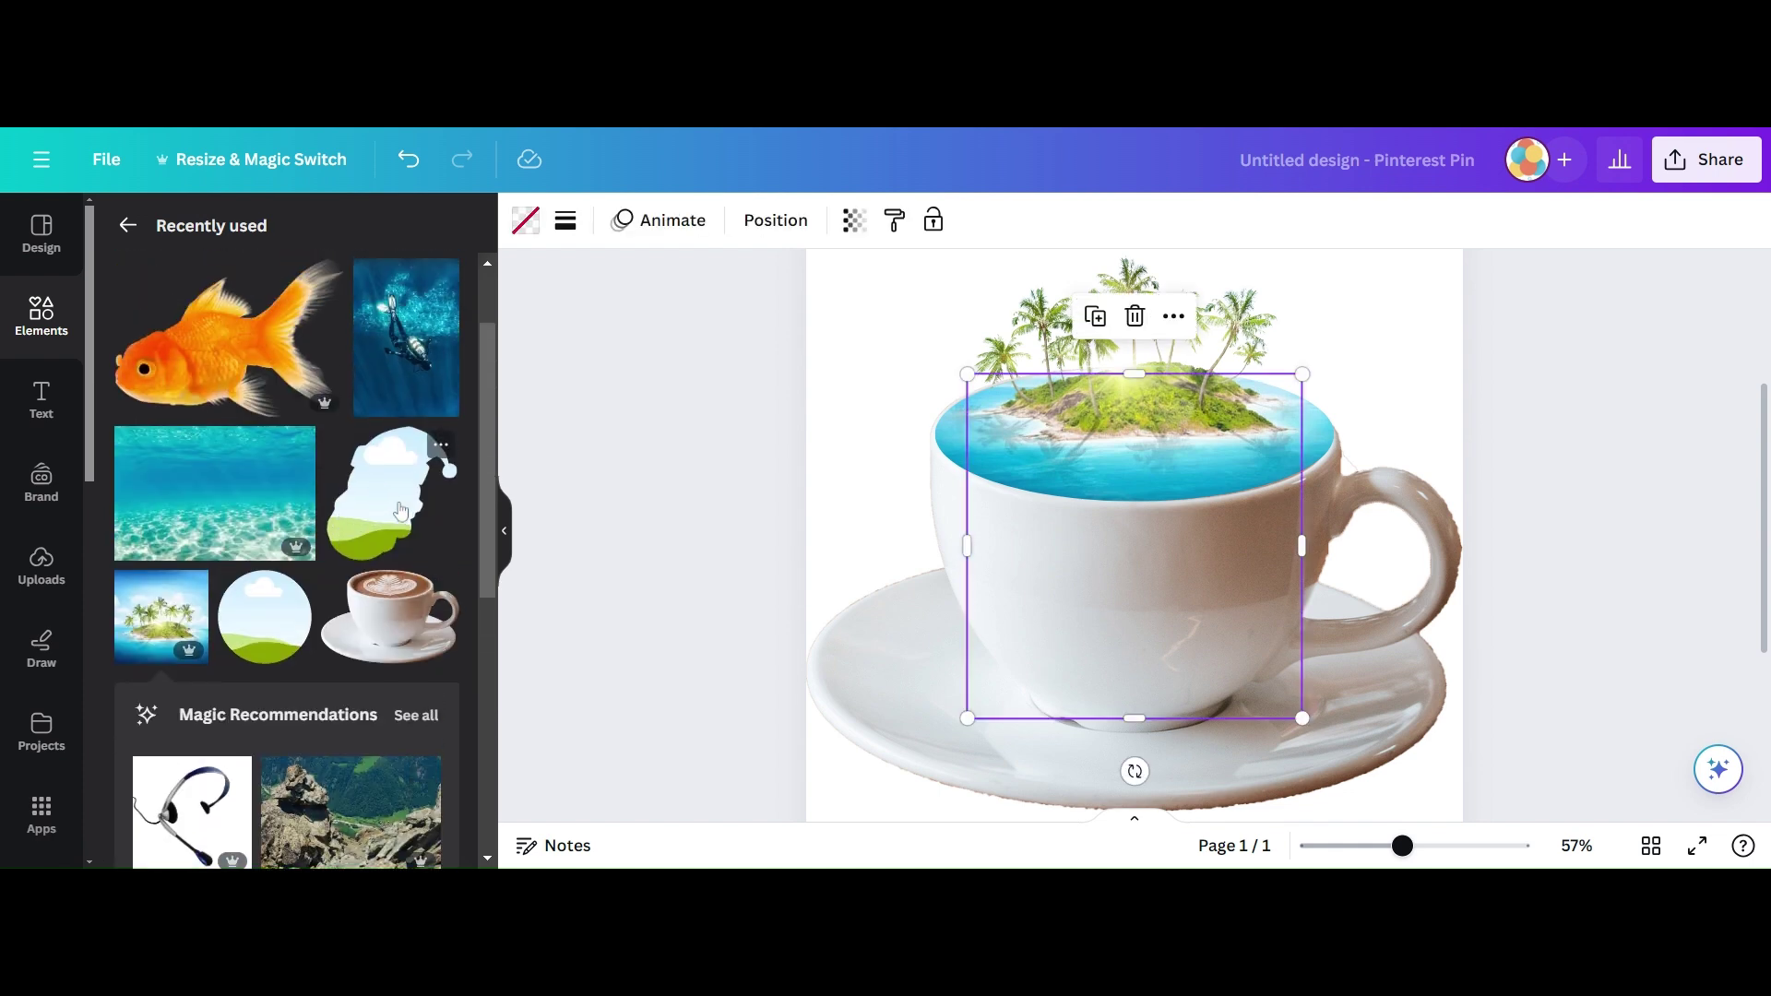
{"action": "left_click", "coordinate": [441, 448]}
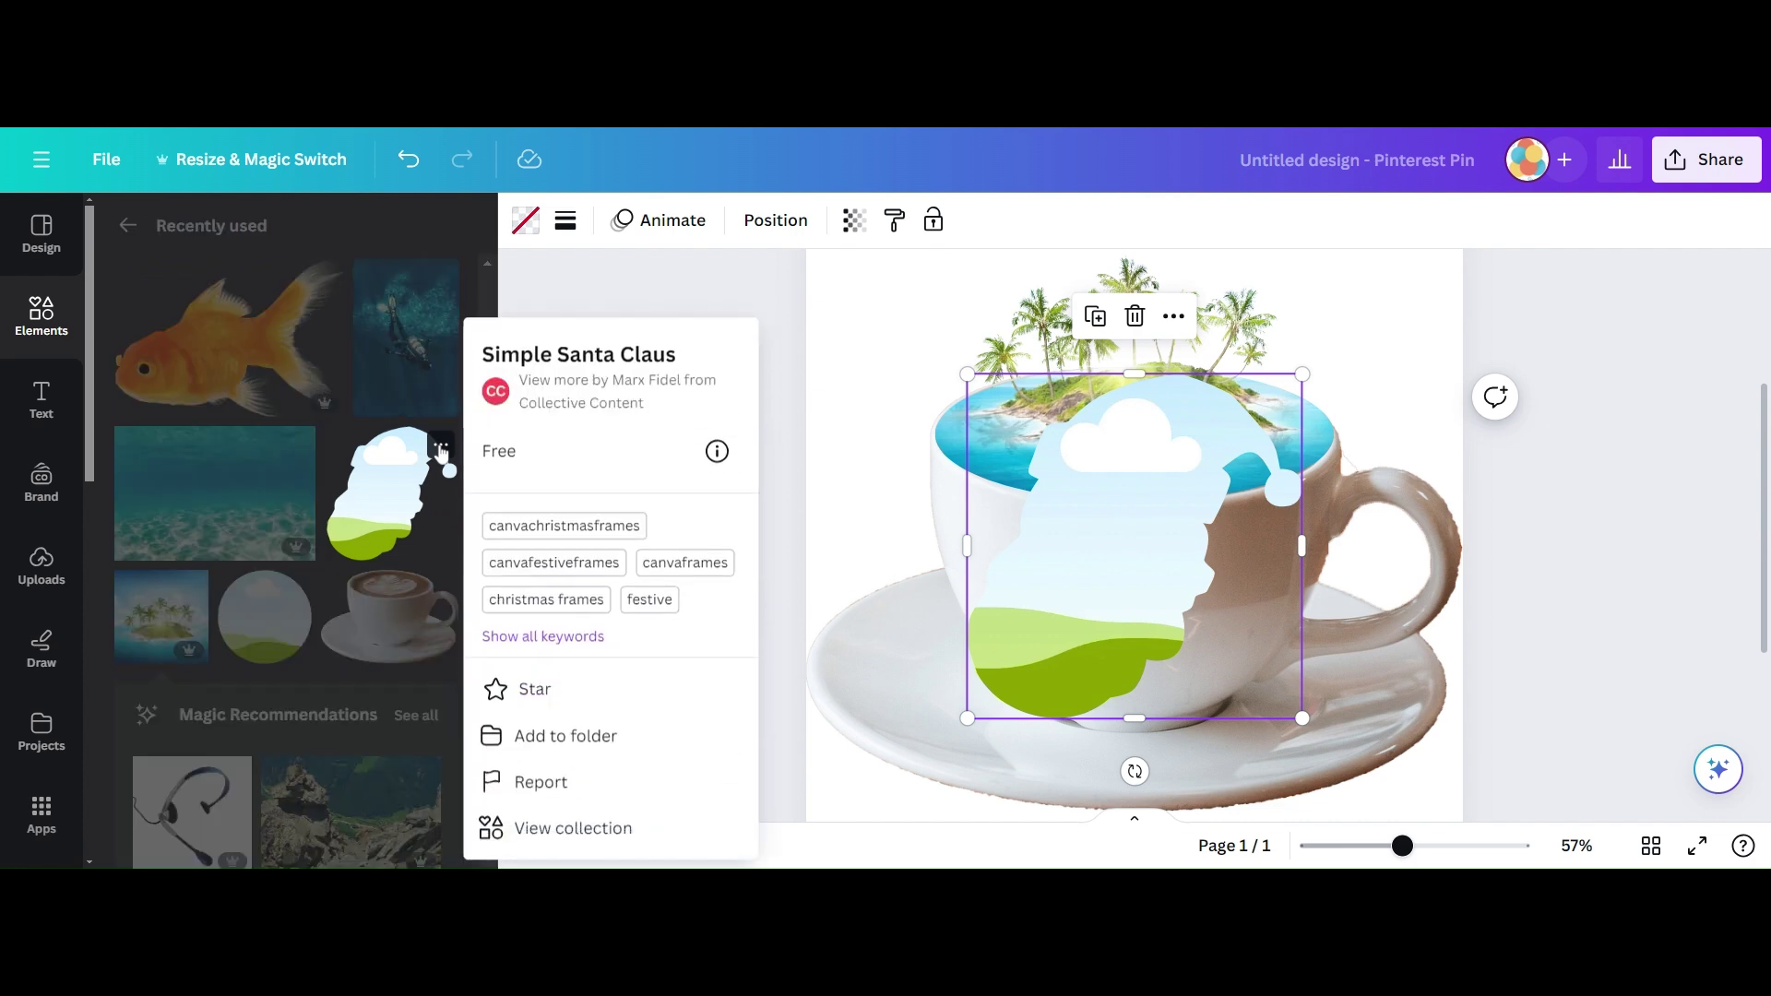
{"action": "left_click", "coordinate": [848, 361]}
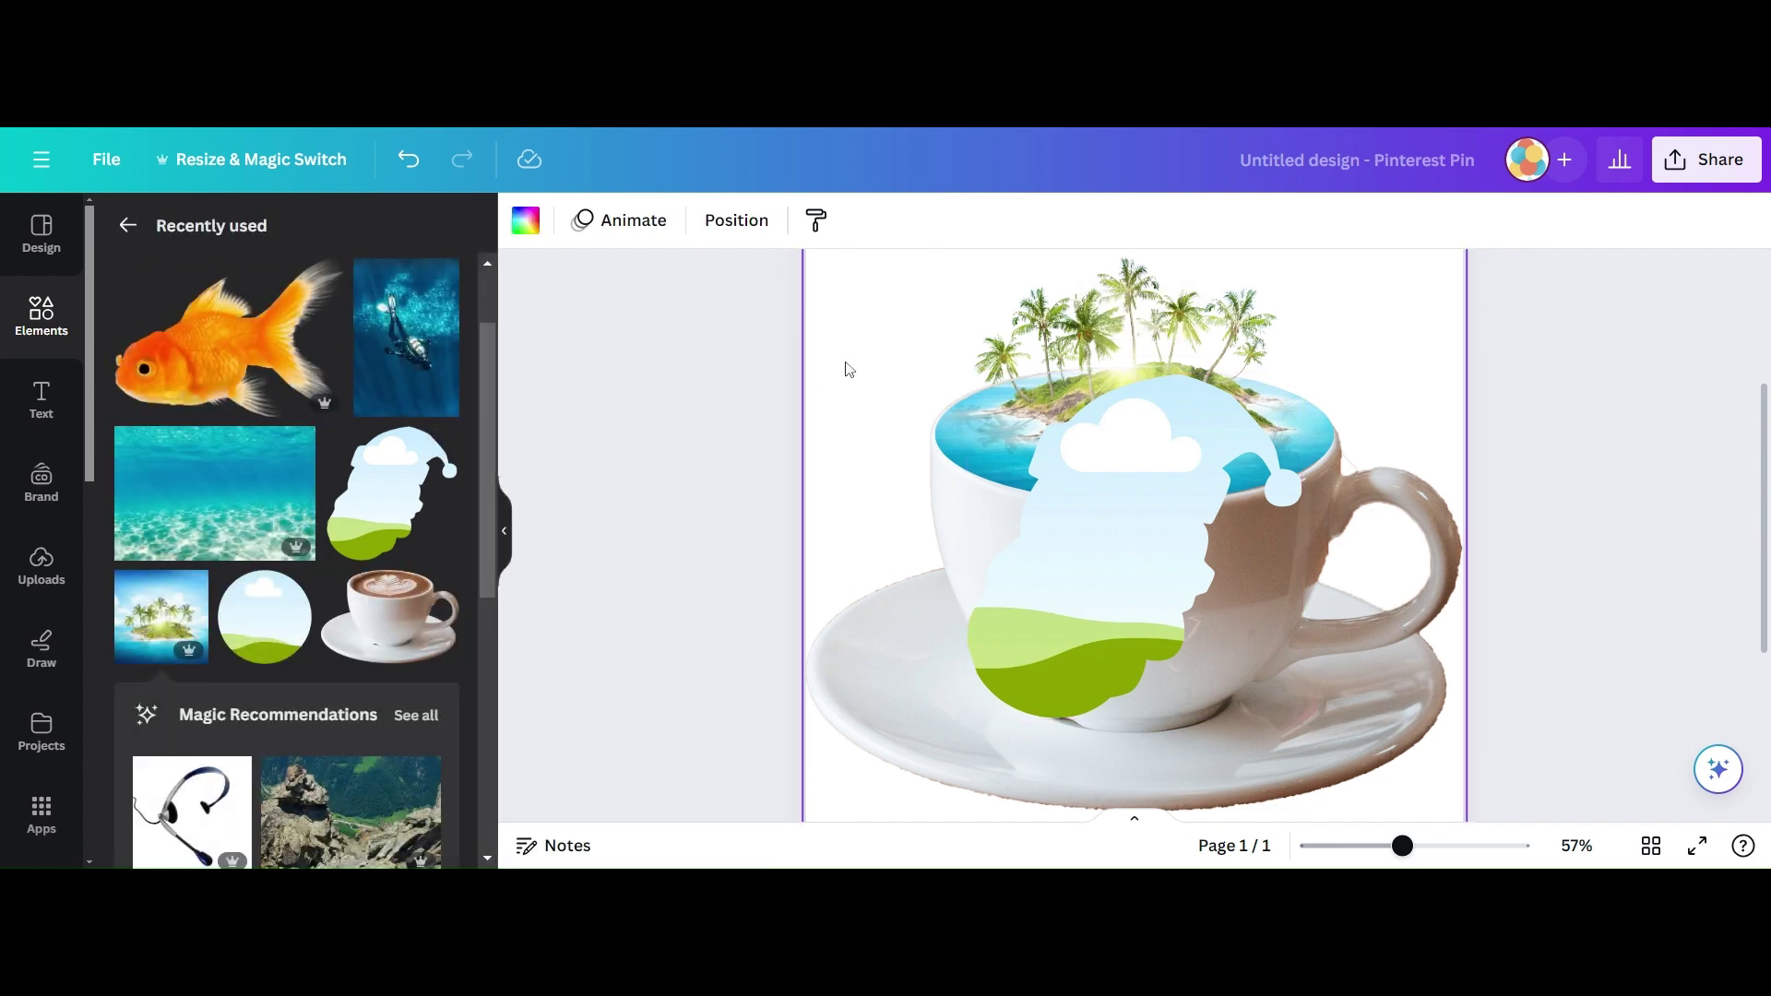
Shrink the Santa Claus frame, tilt it counterclockwise and place it on the front of the cup below the rim.
{"action": "left_click", "coordinate": [1150, 544]}
{"action": "left_click_drag", "start_coordinate": [1153, 537], "coordinate": [1155, 597]}
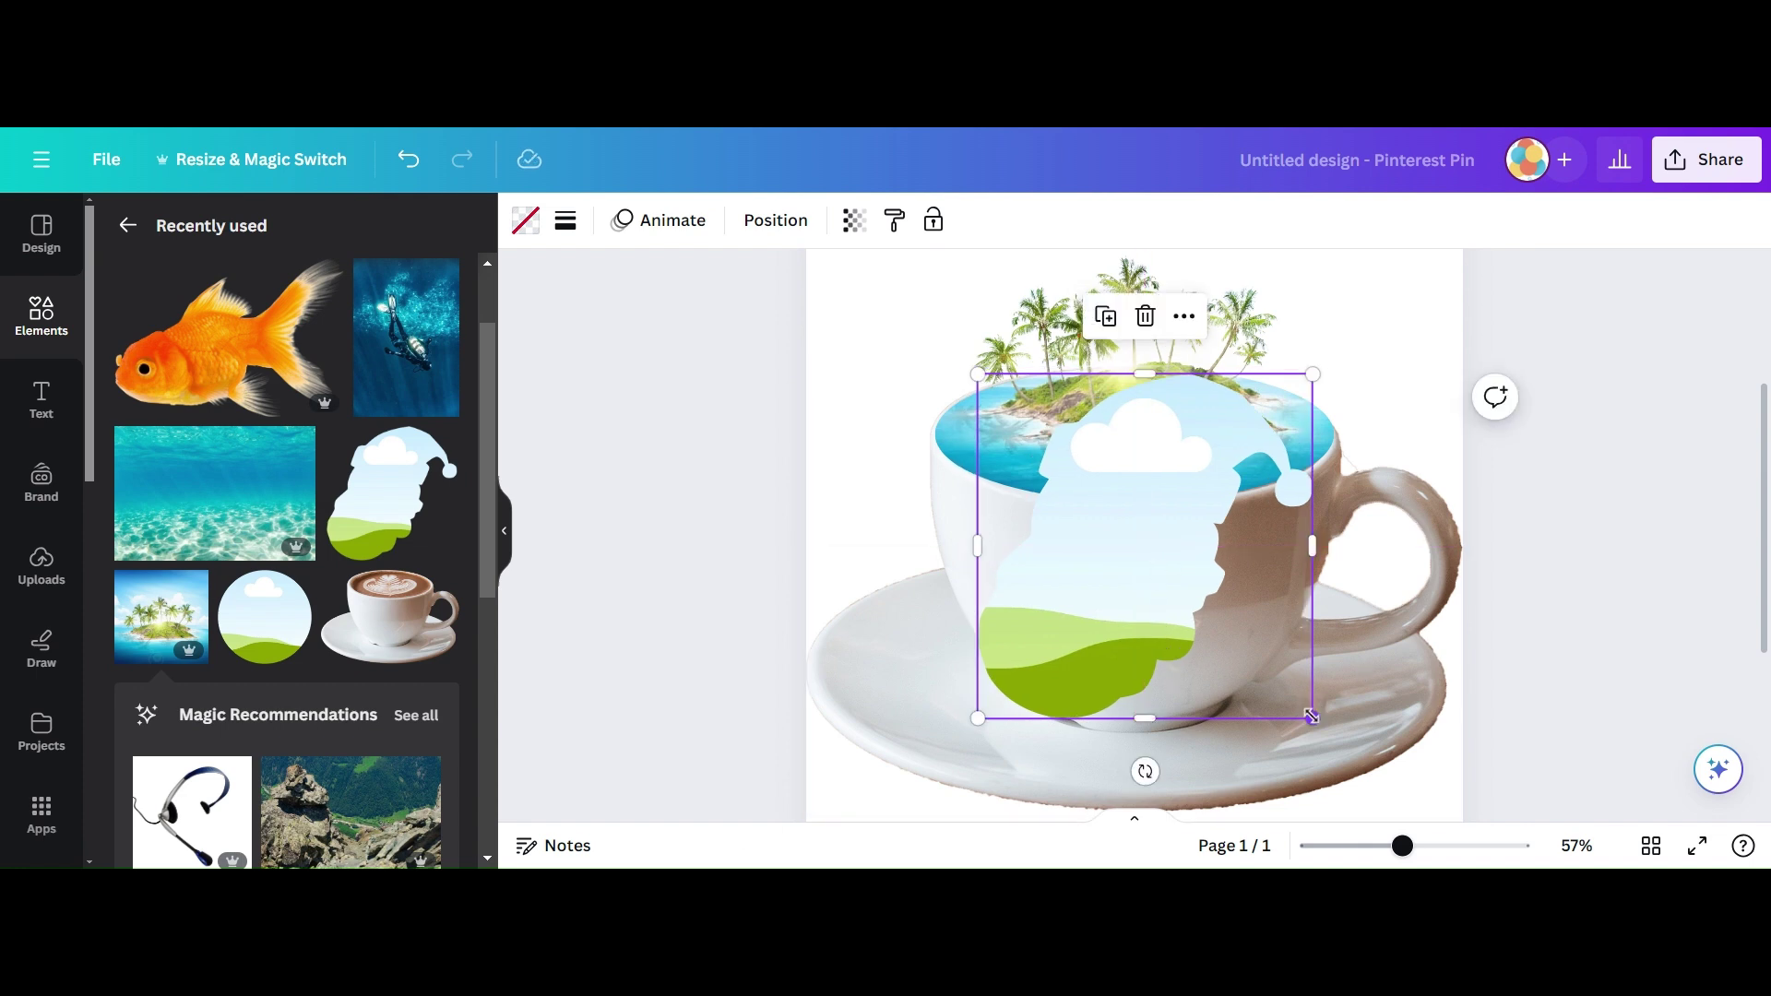
{"action": "left_click_drag", "start_coordinate": [1314, 718], "coordinate": [1208, 612]}
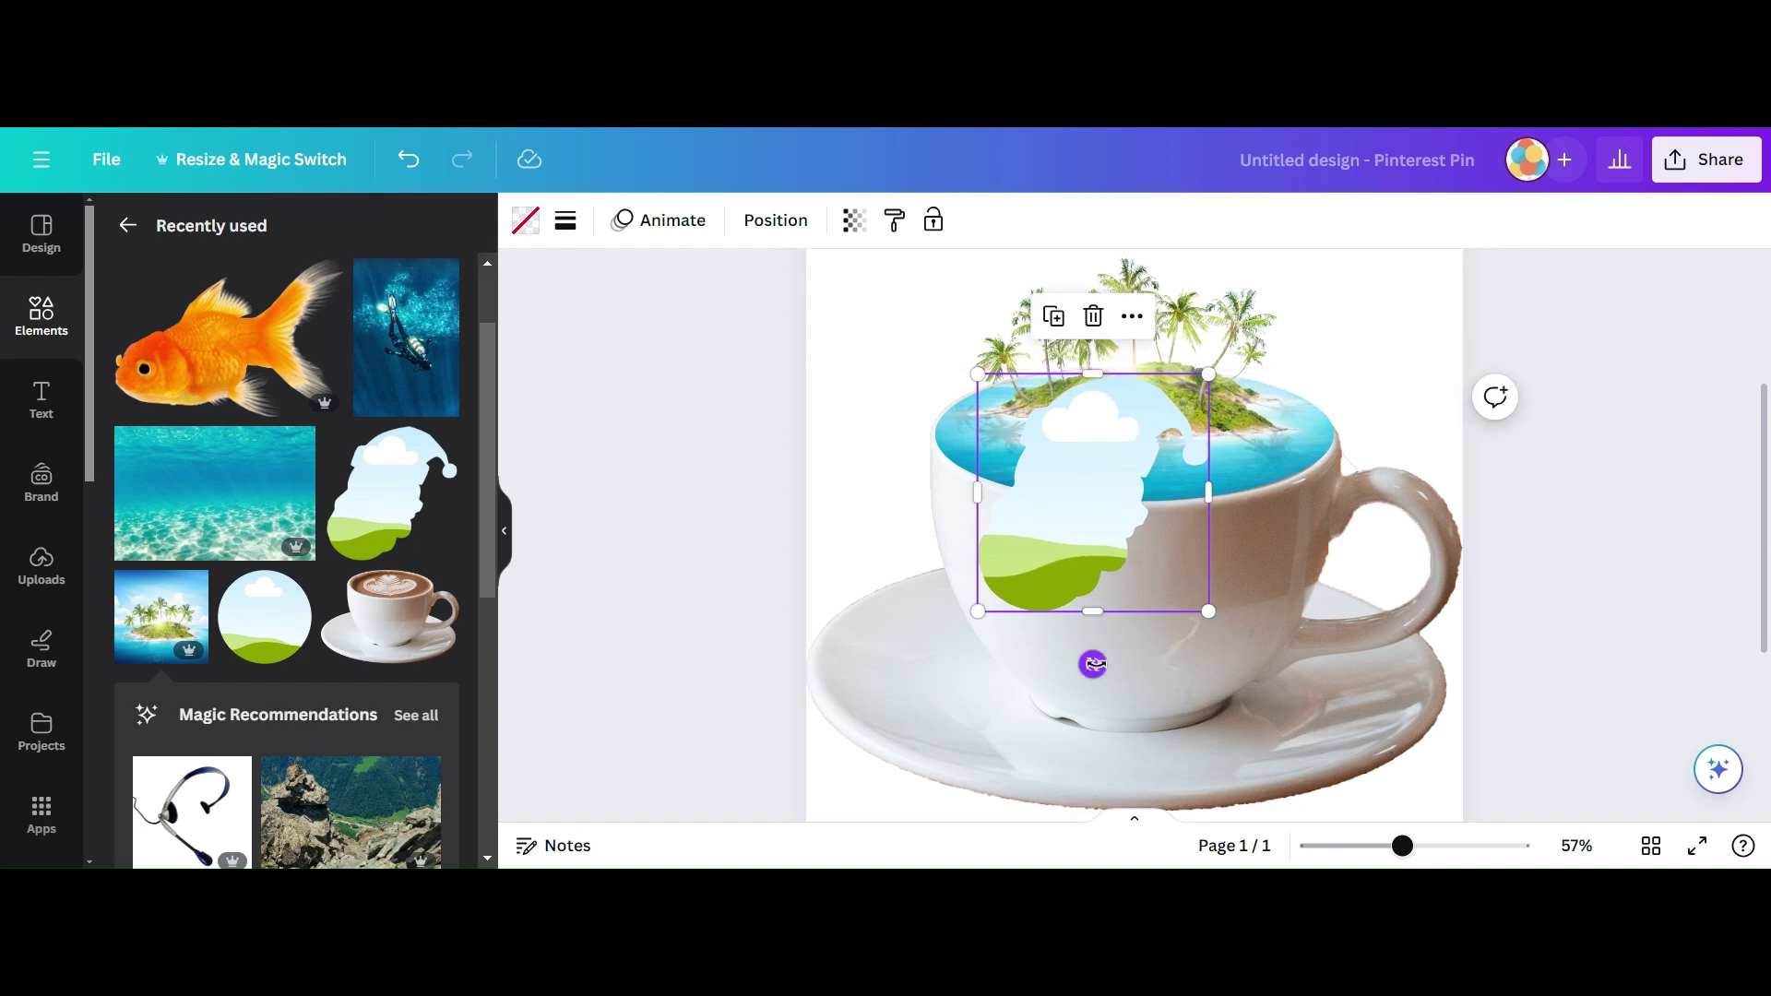
{"action": "left_click_drag", "start_coordinate": [1093, 664], "coordinate": [1174, 640]}
{"action": "left_click_drag", "start_coordinate": [1096, 525], "coordinate": [1089, 607]}
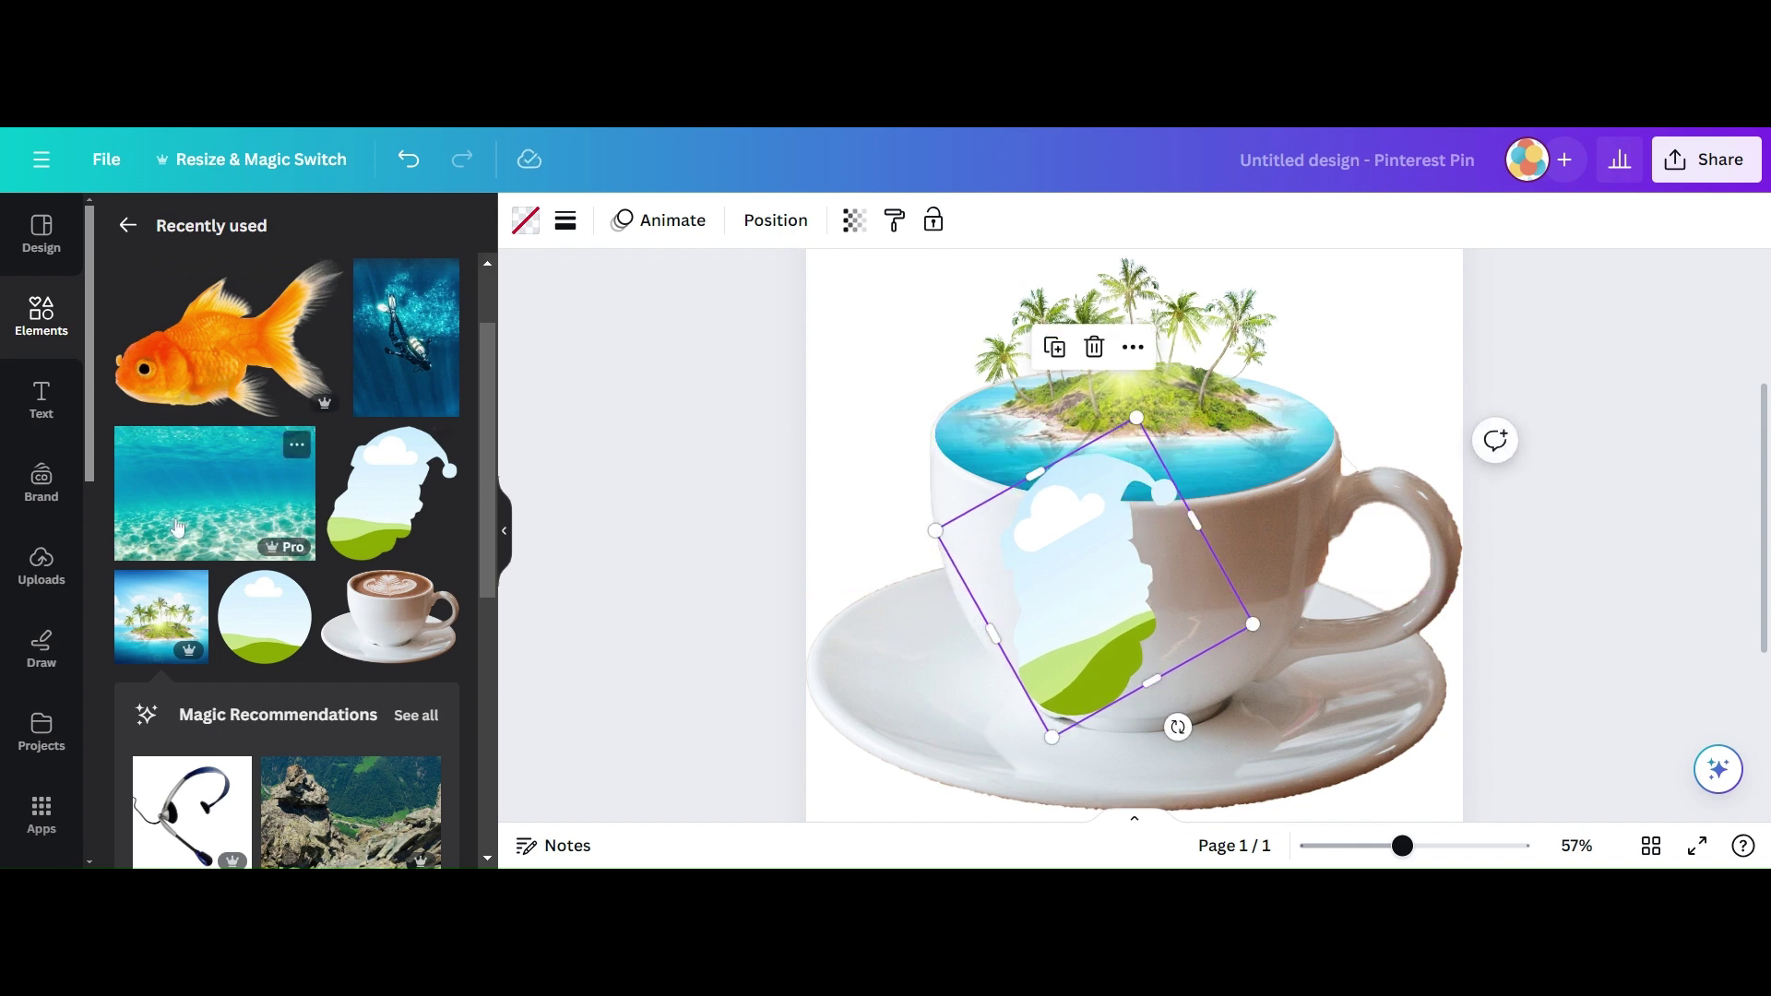
Fill the Santa Claus frame with the underwater image, layer it beneath the island ellipse and nudge it slightly up.
{"action": "left_click_drag", "start_coordinate": [247, 527], "coordinate": [1088, 590]}
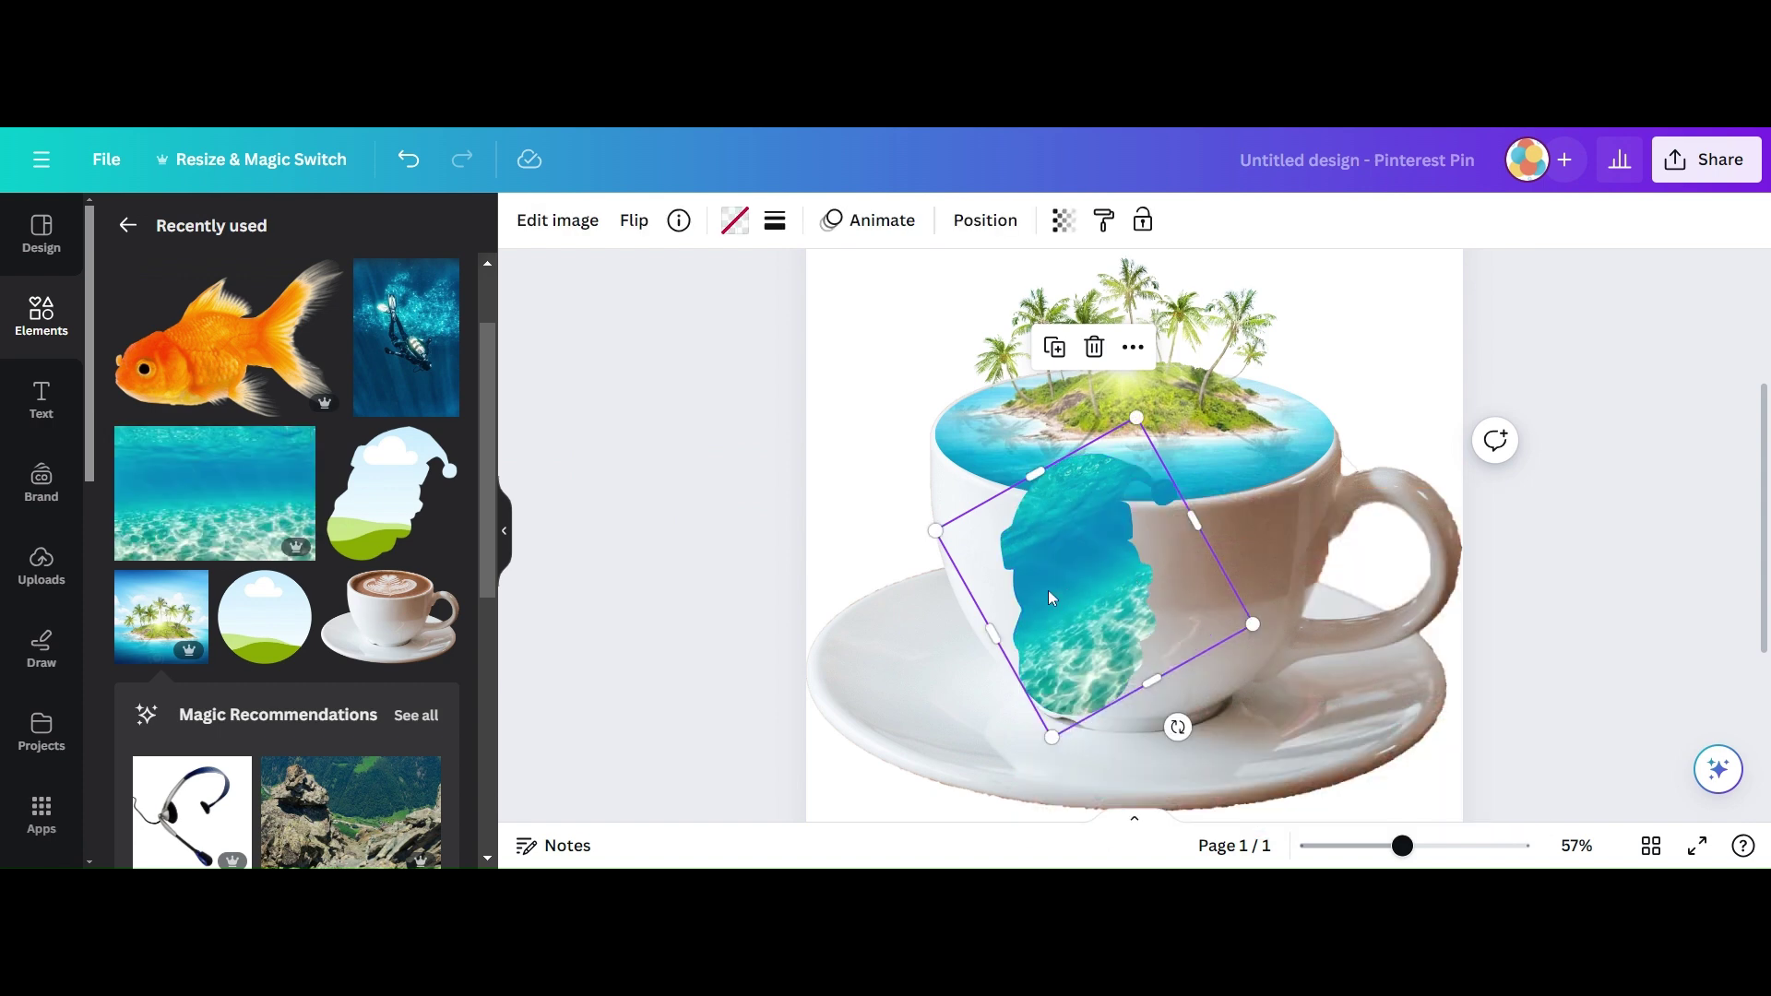
{"action": "left_click", "coordinate": [969, 231]}
{"action": "left_click_drag", "start_coordinate": [272, 370], "coordinate": [293, 468]}
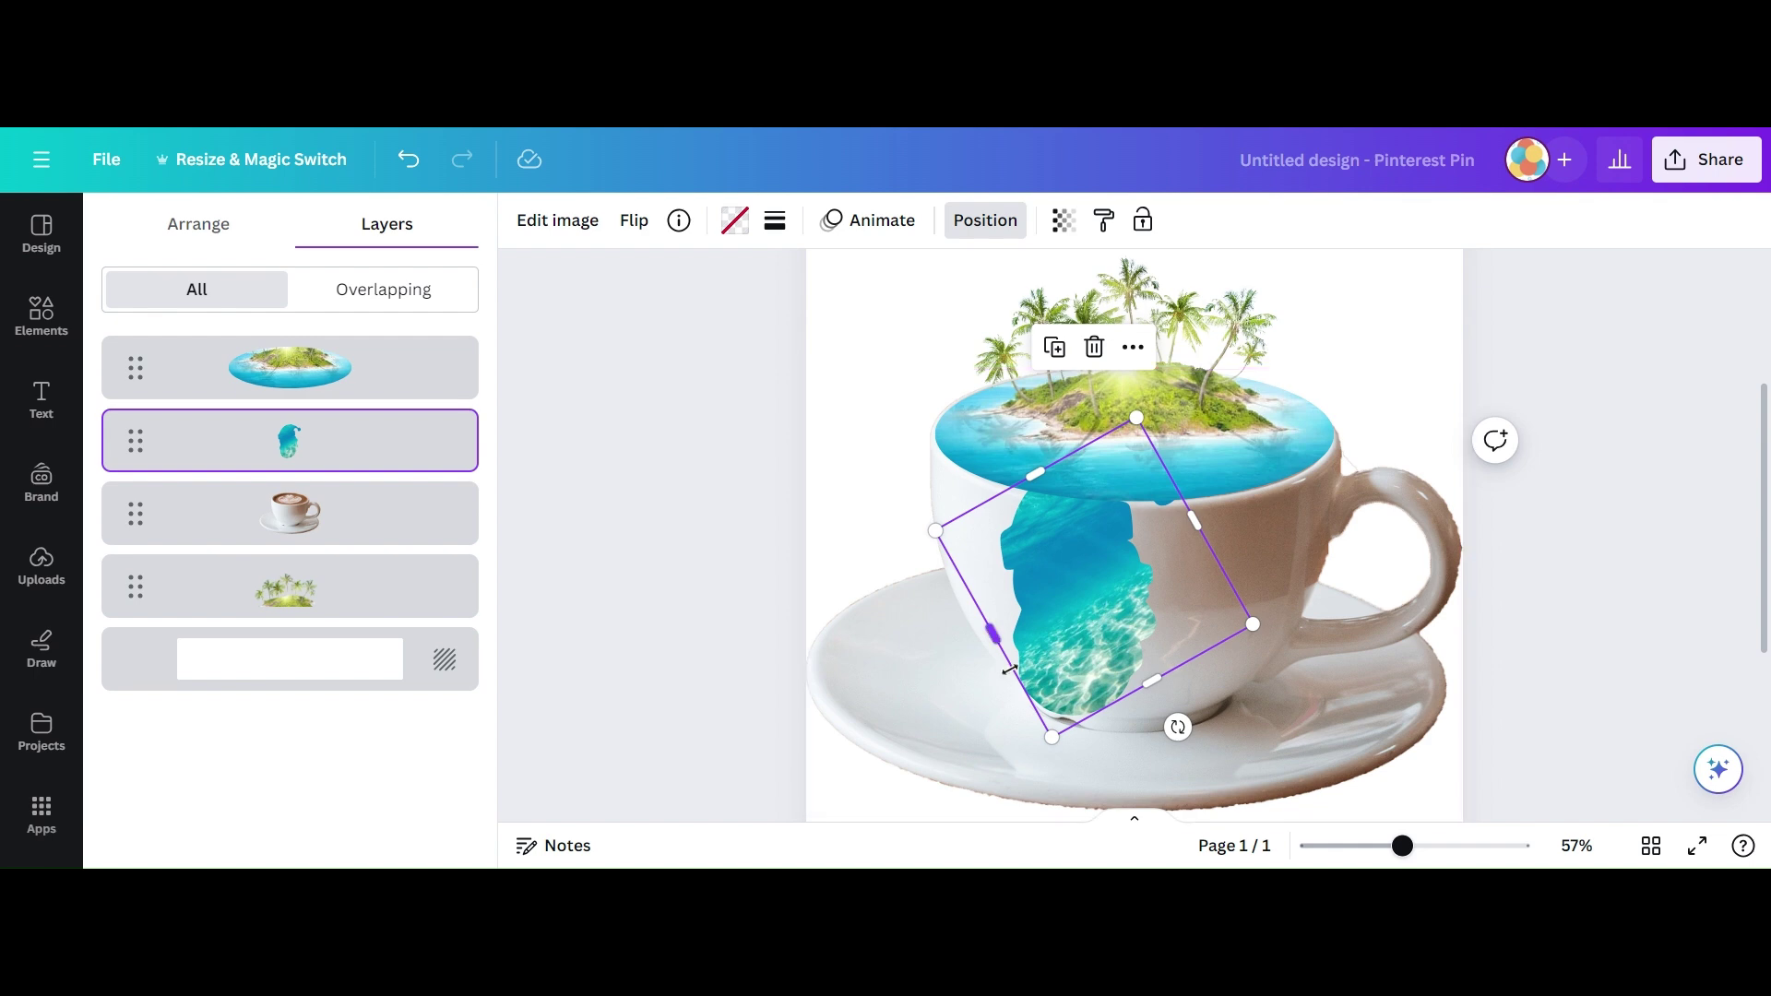
{"action": "left_click_drag", "start_coordinate": [1094, 643], "coordinate": [1094, 629]}
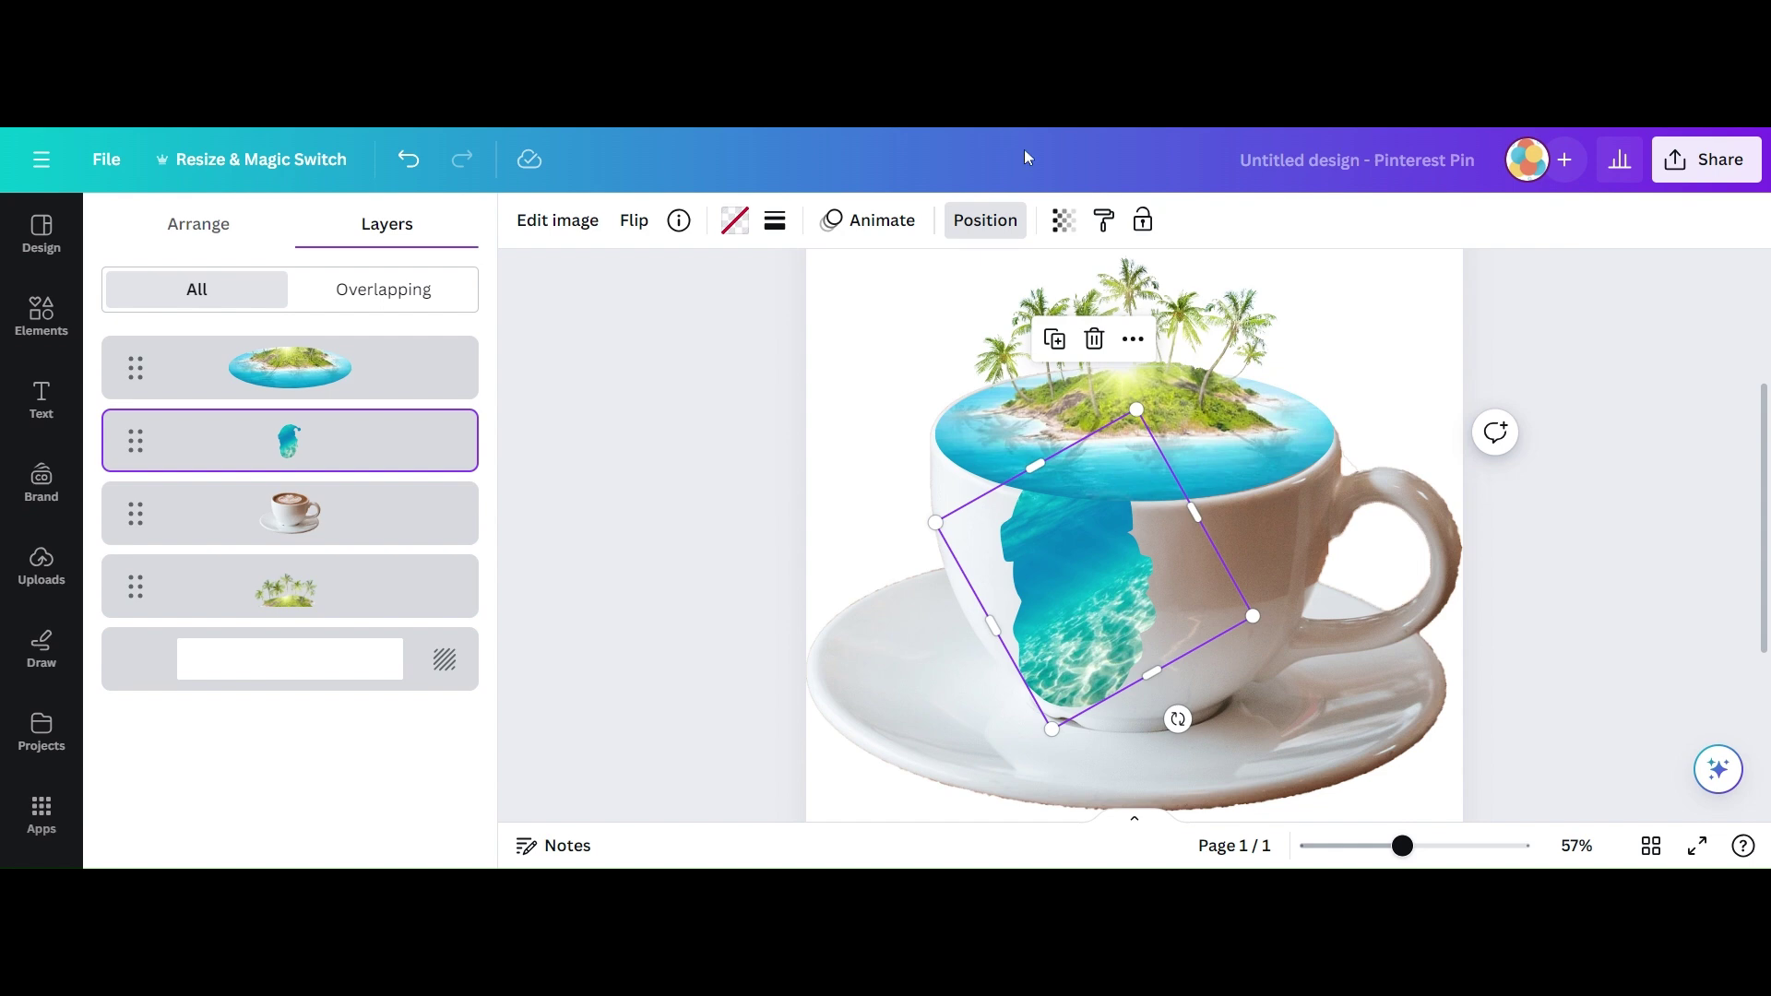
Add a duplicate of the underwater Santa frame in the cup photo's light gray, offset slightly right and layered beneath the original.
{"action": "left_click", "coordinate": [1057, 340]}
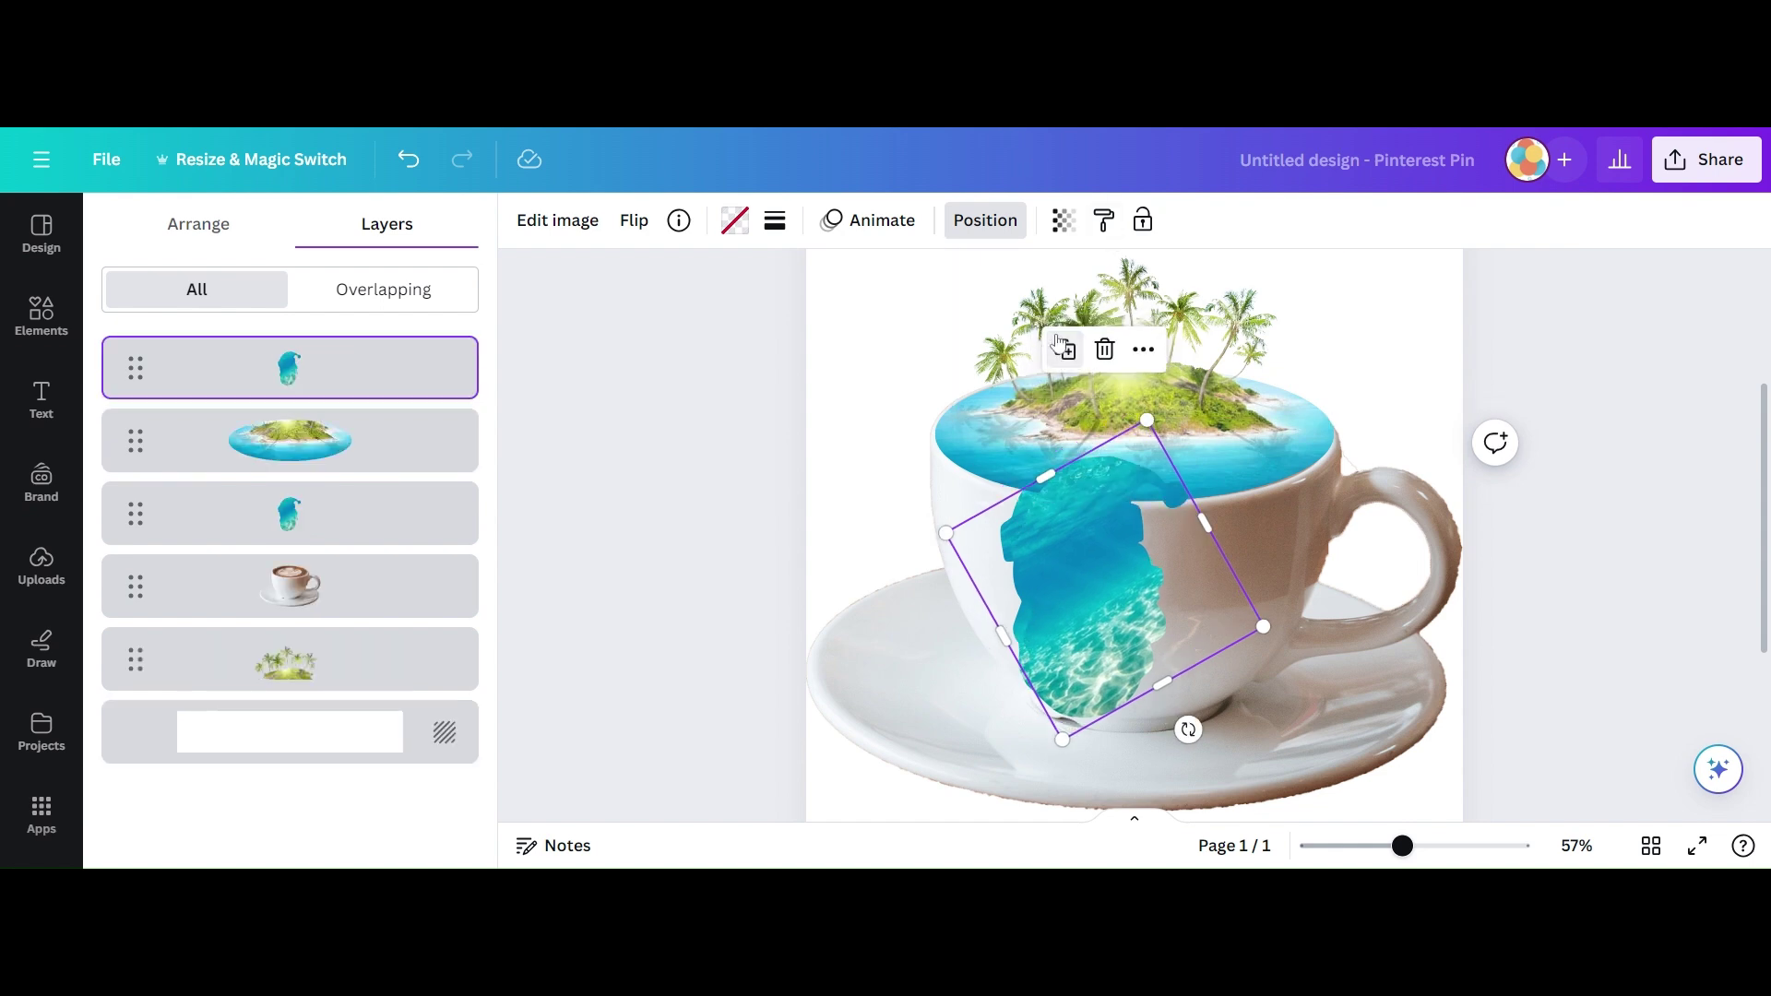
{"action": "left_click", "coordinate": [735, 221]}
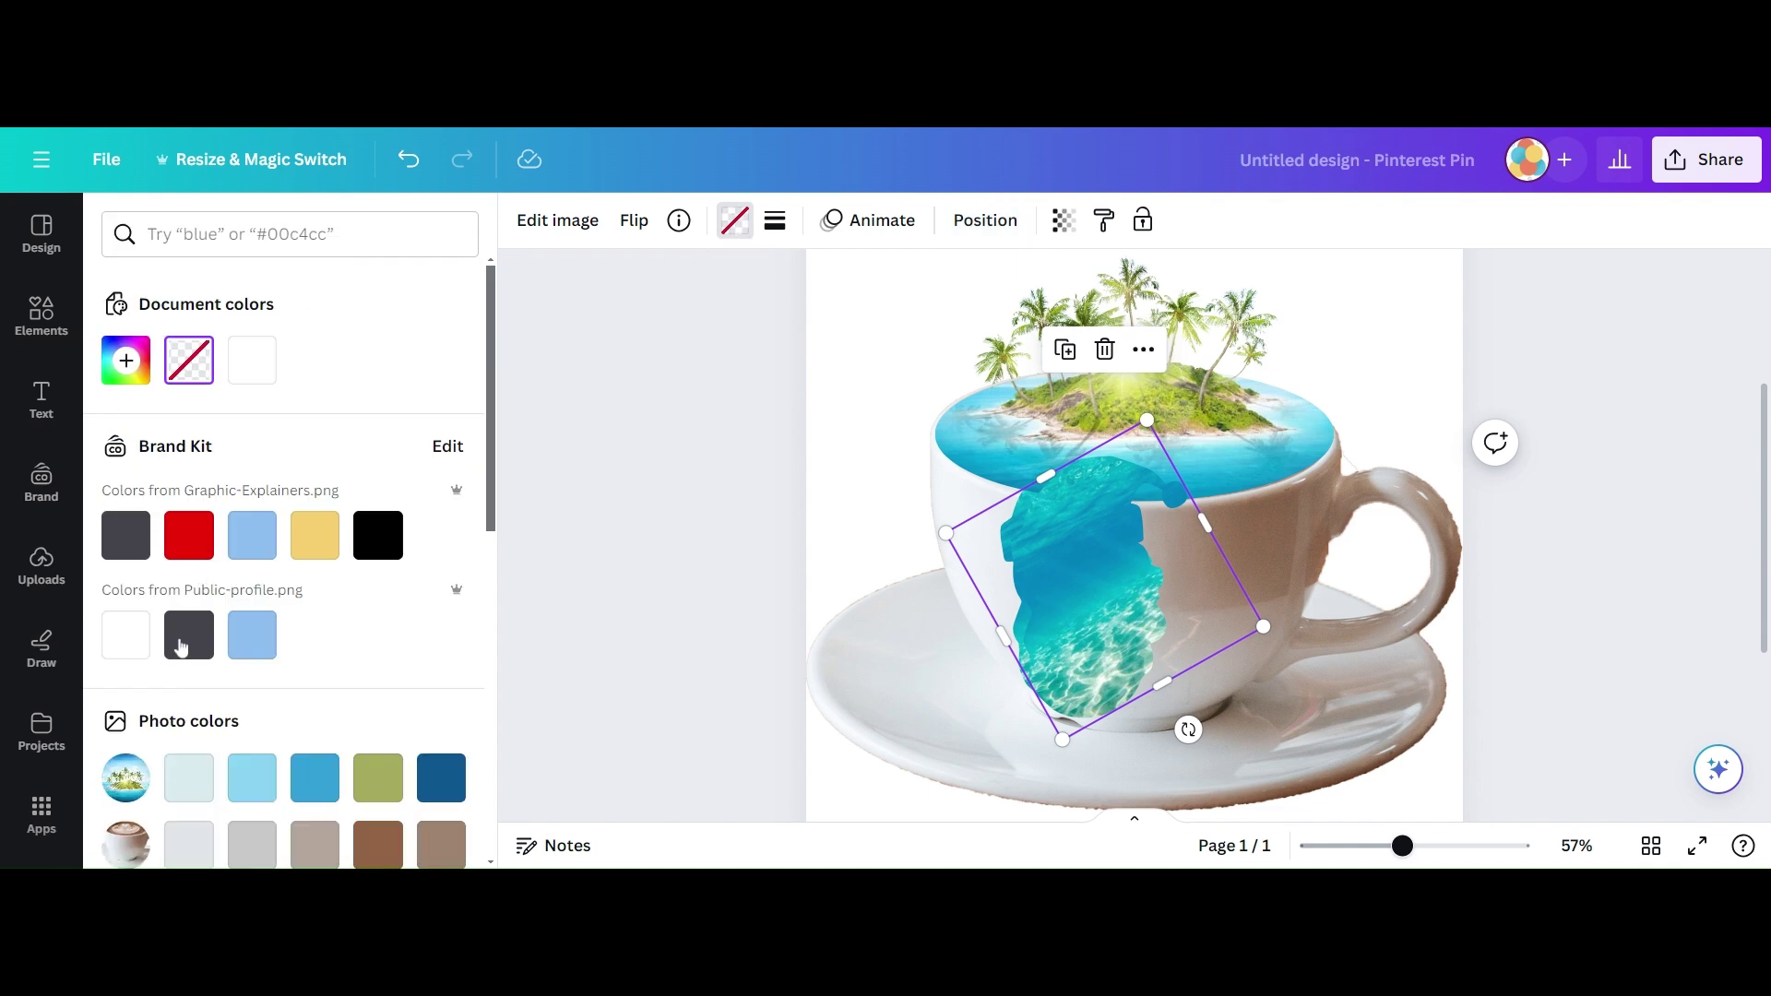
{"action": "left_click", "coordinate": [239, 849]}
{"action": "left_click_drag", "start_coordinate": [1072, 569], "coordinate": [1080, 545]}
{"action": "left_click", "coordinate": [760, 223]}
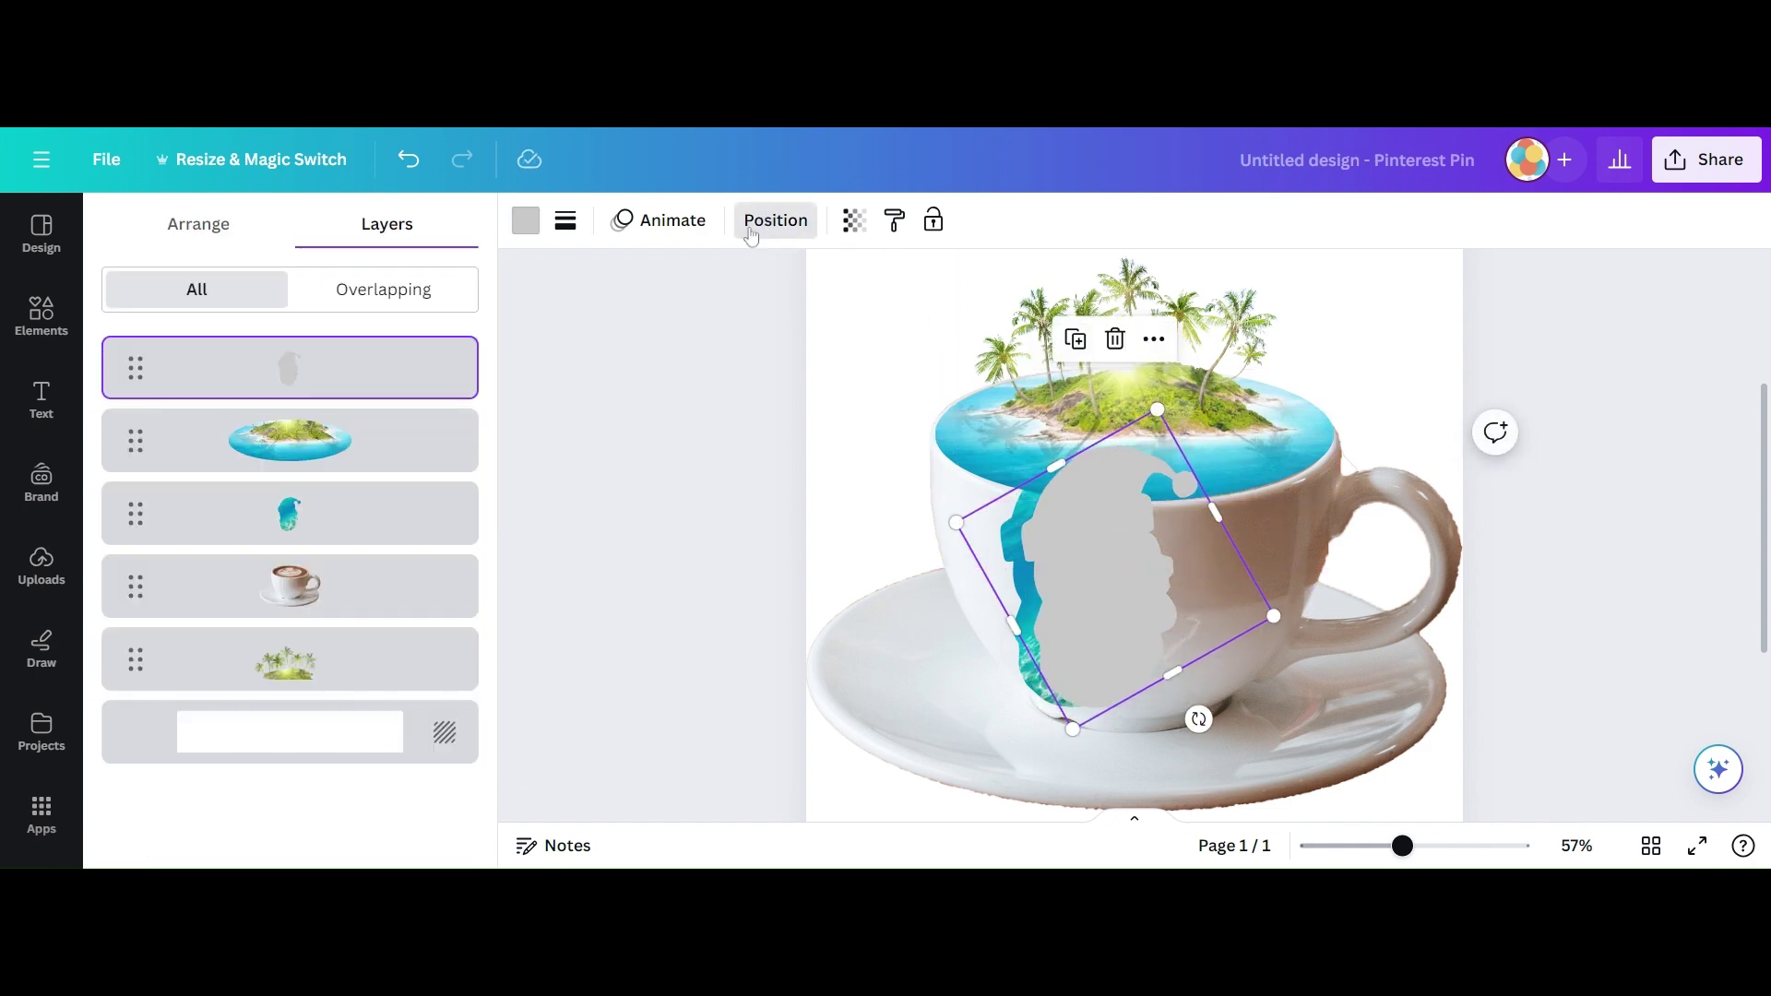
{"action": "left_click_drag", "start_coordinate": [265, 386], "coordinate": [259, 521]}
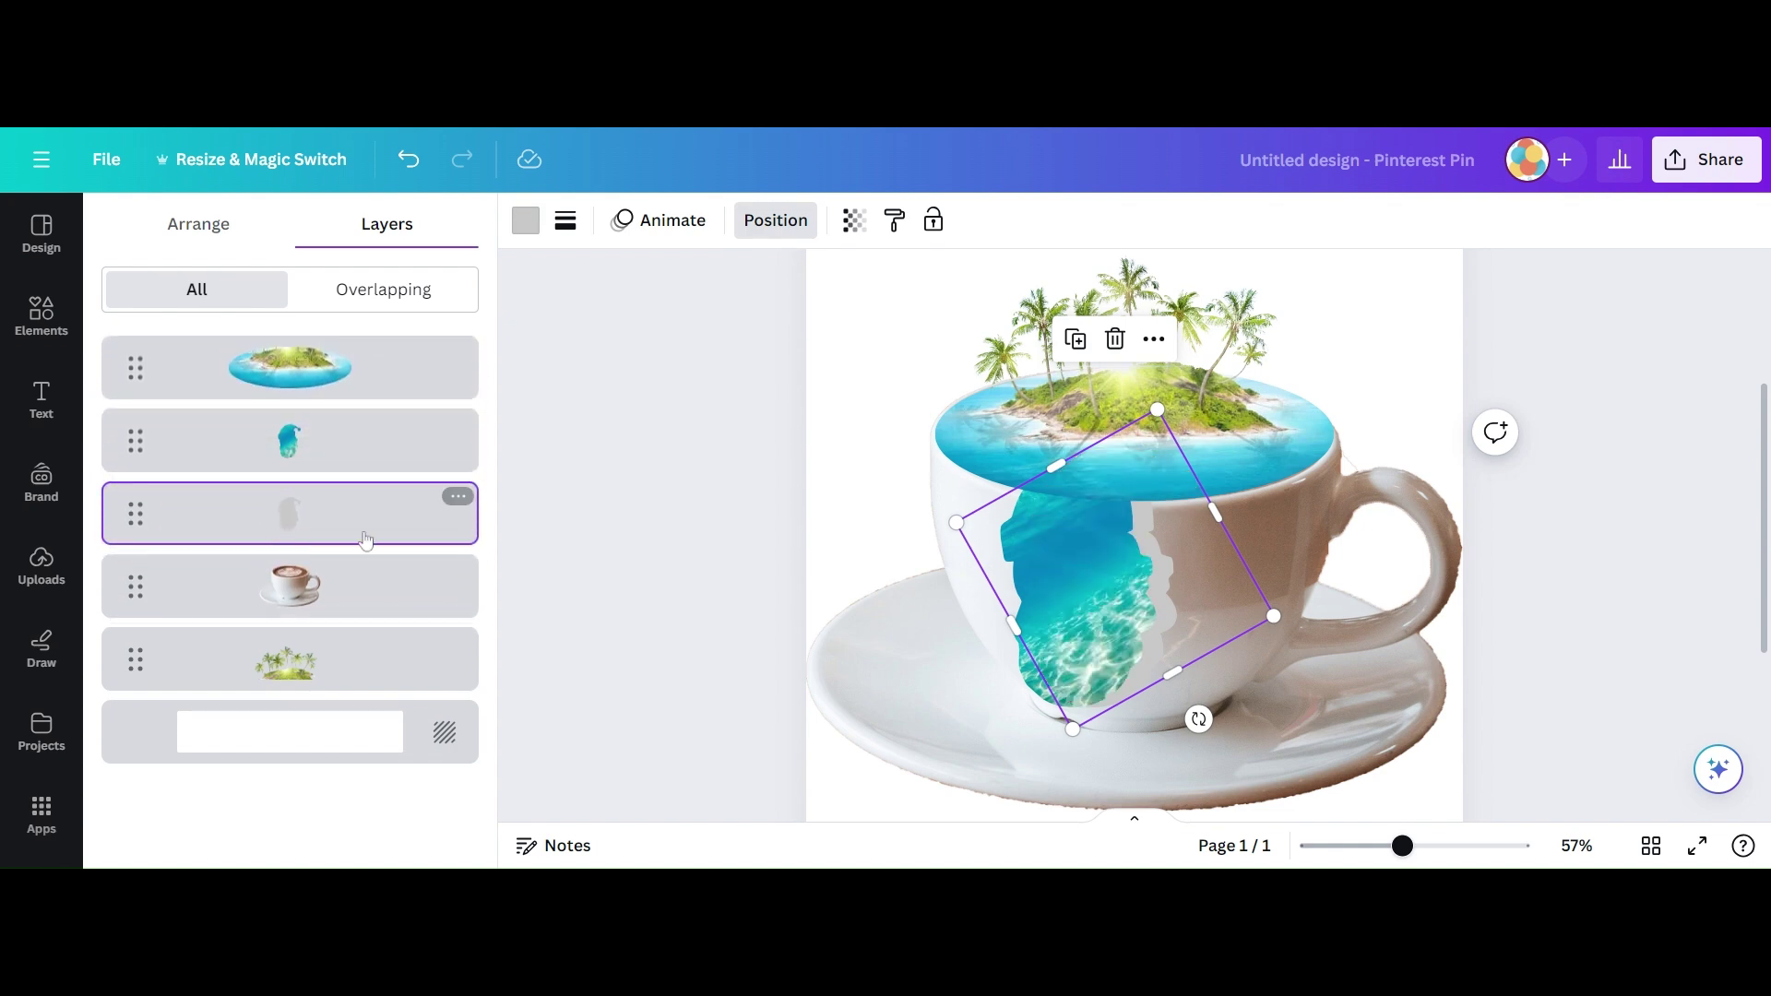
{"action": "left_click", "coordinate": [643, 363]}
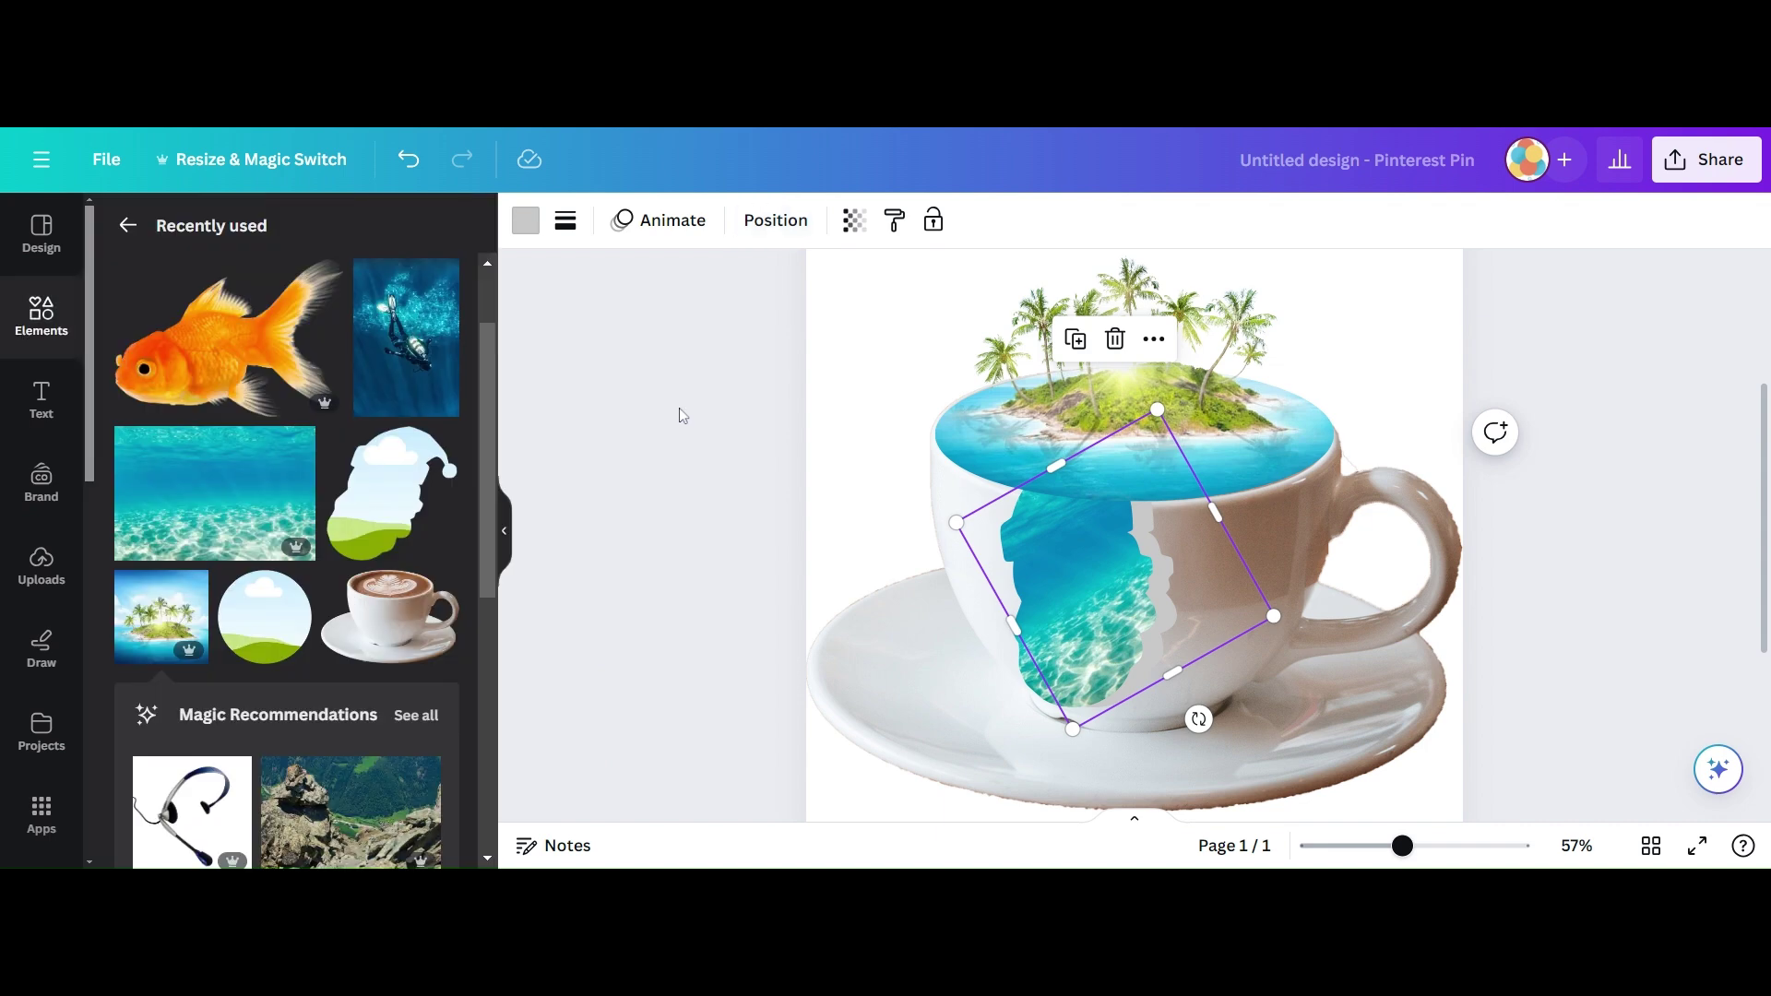
Duplicate the underwater Santa frame again, move the copy to the left of the original and fill it with the same gray.
{"action": "left_click", "coordinate": [1195, 600]}
{"action": "left_click", "coordinate": [1052, 343]}
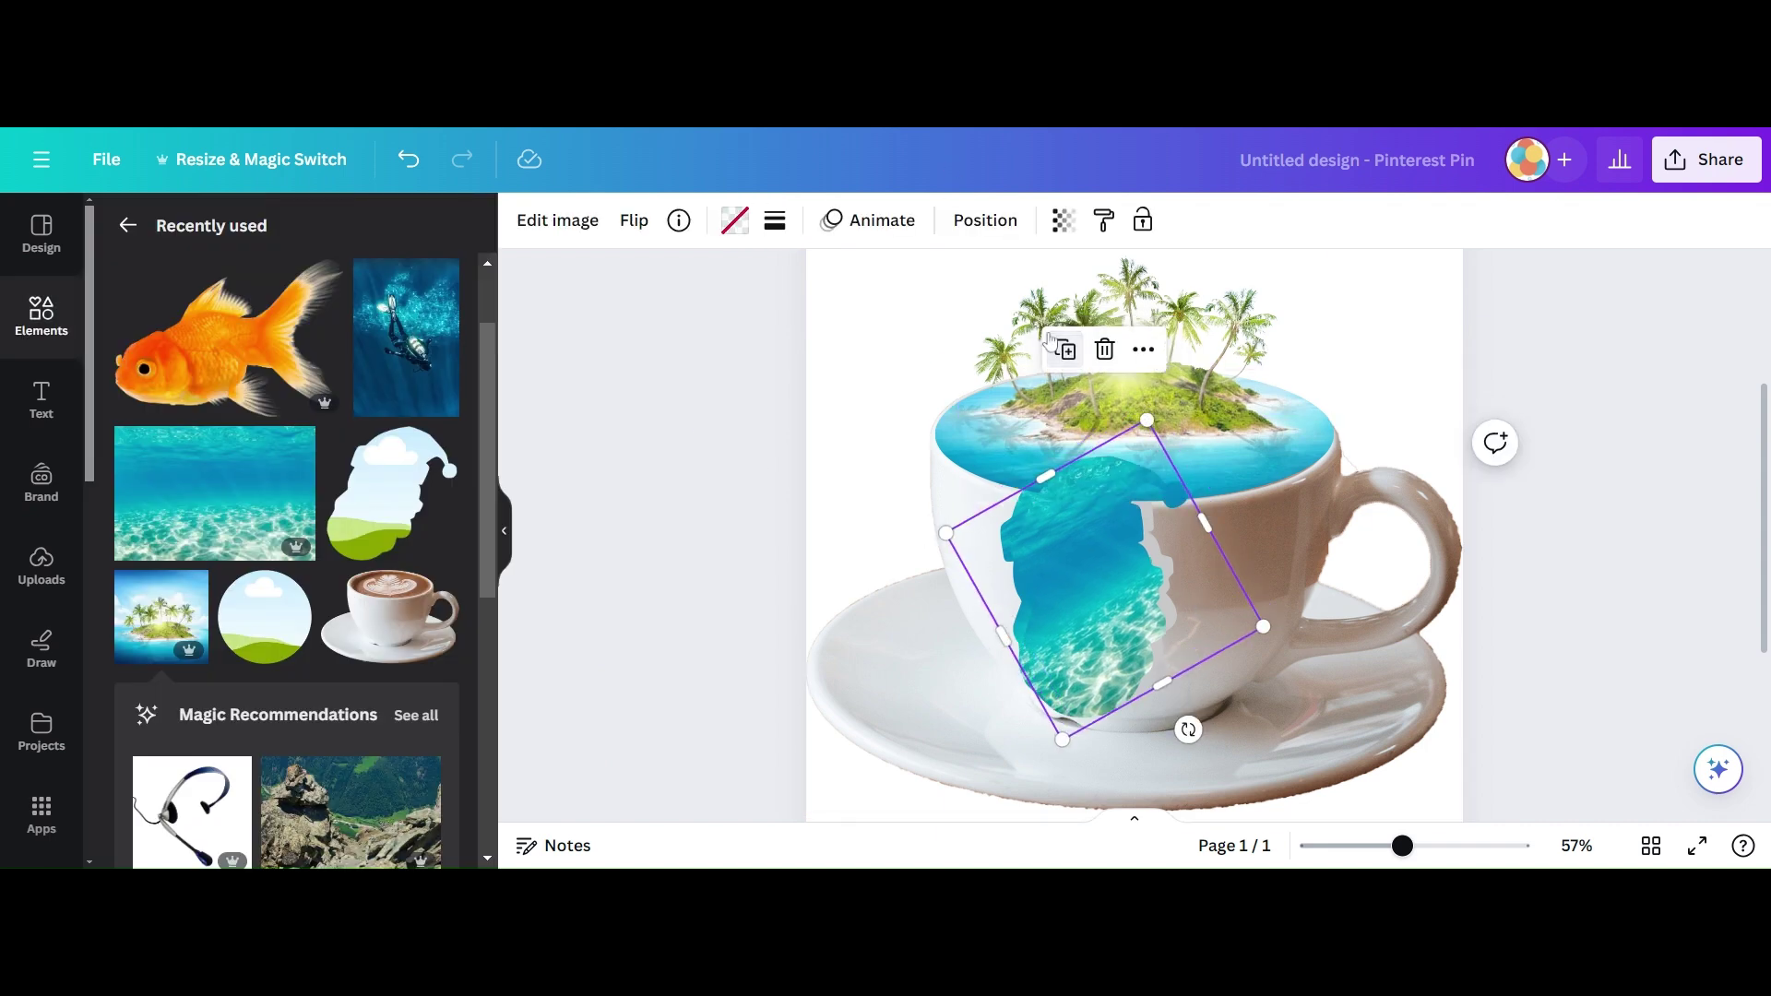
{"action": "left_click_drag", "start_coordinate": [1093, 514], "coordinate": [998, 512]}
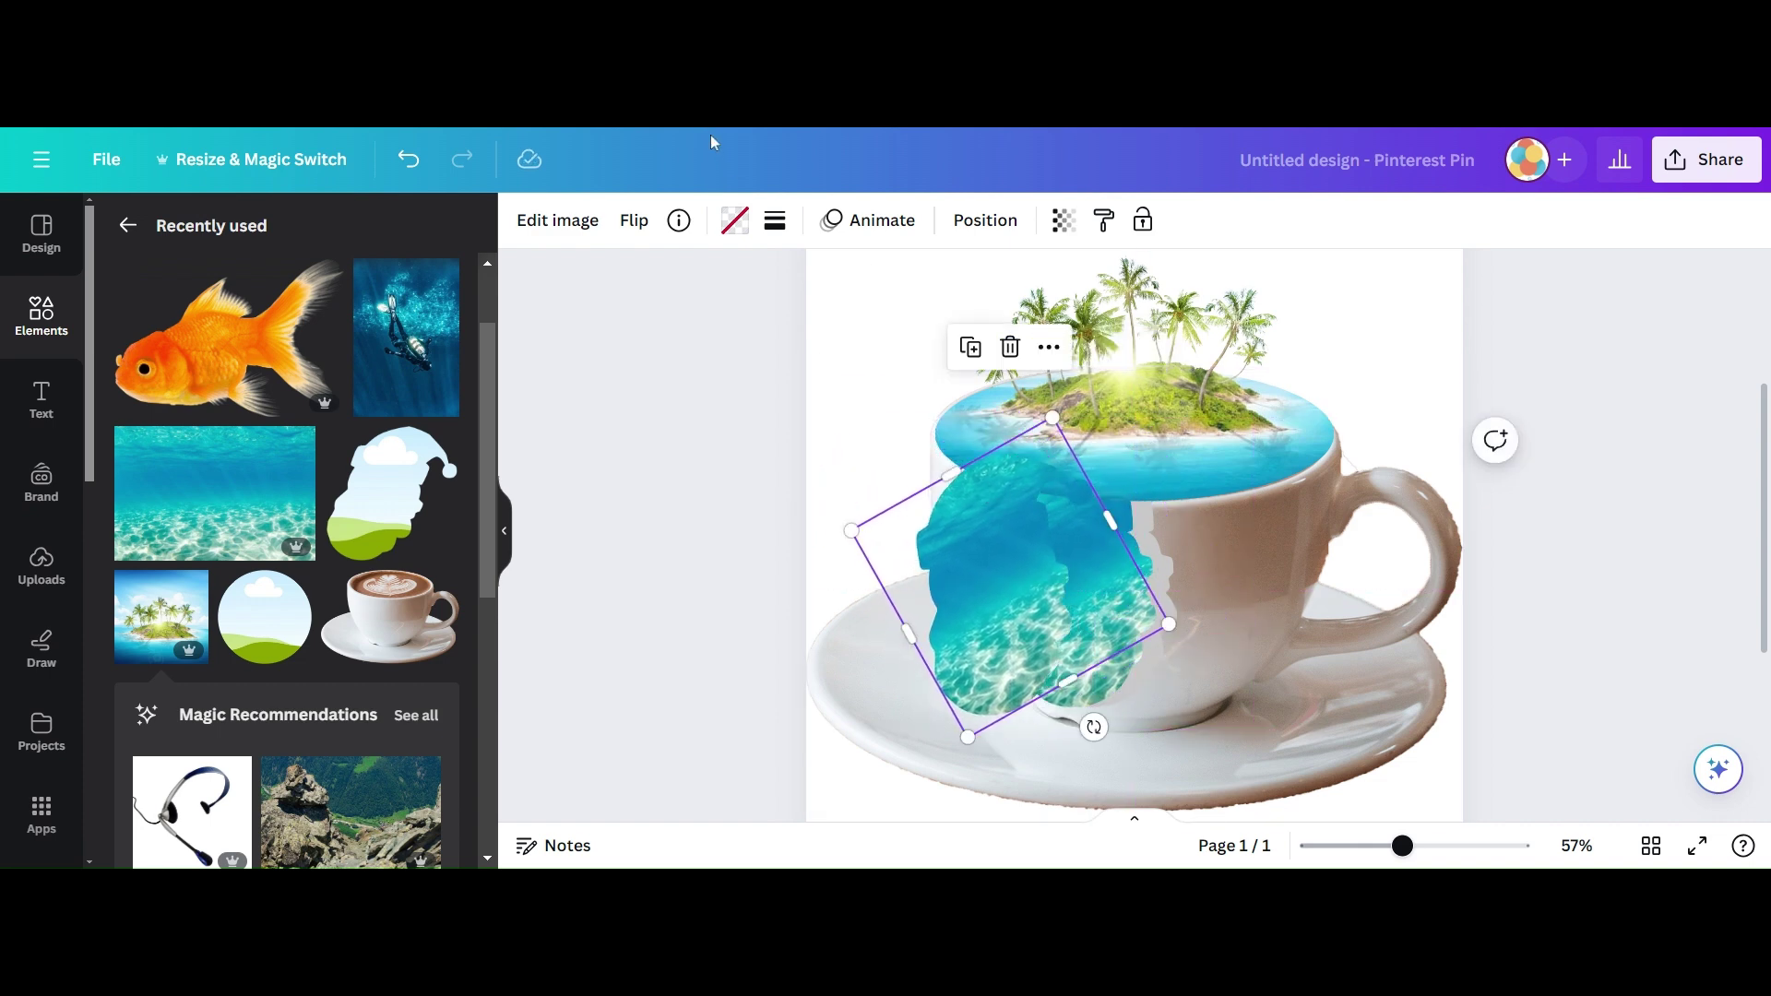
{"action": "left_click", "coordinate": [734, 220]}
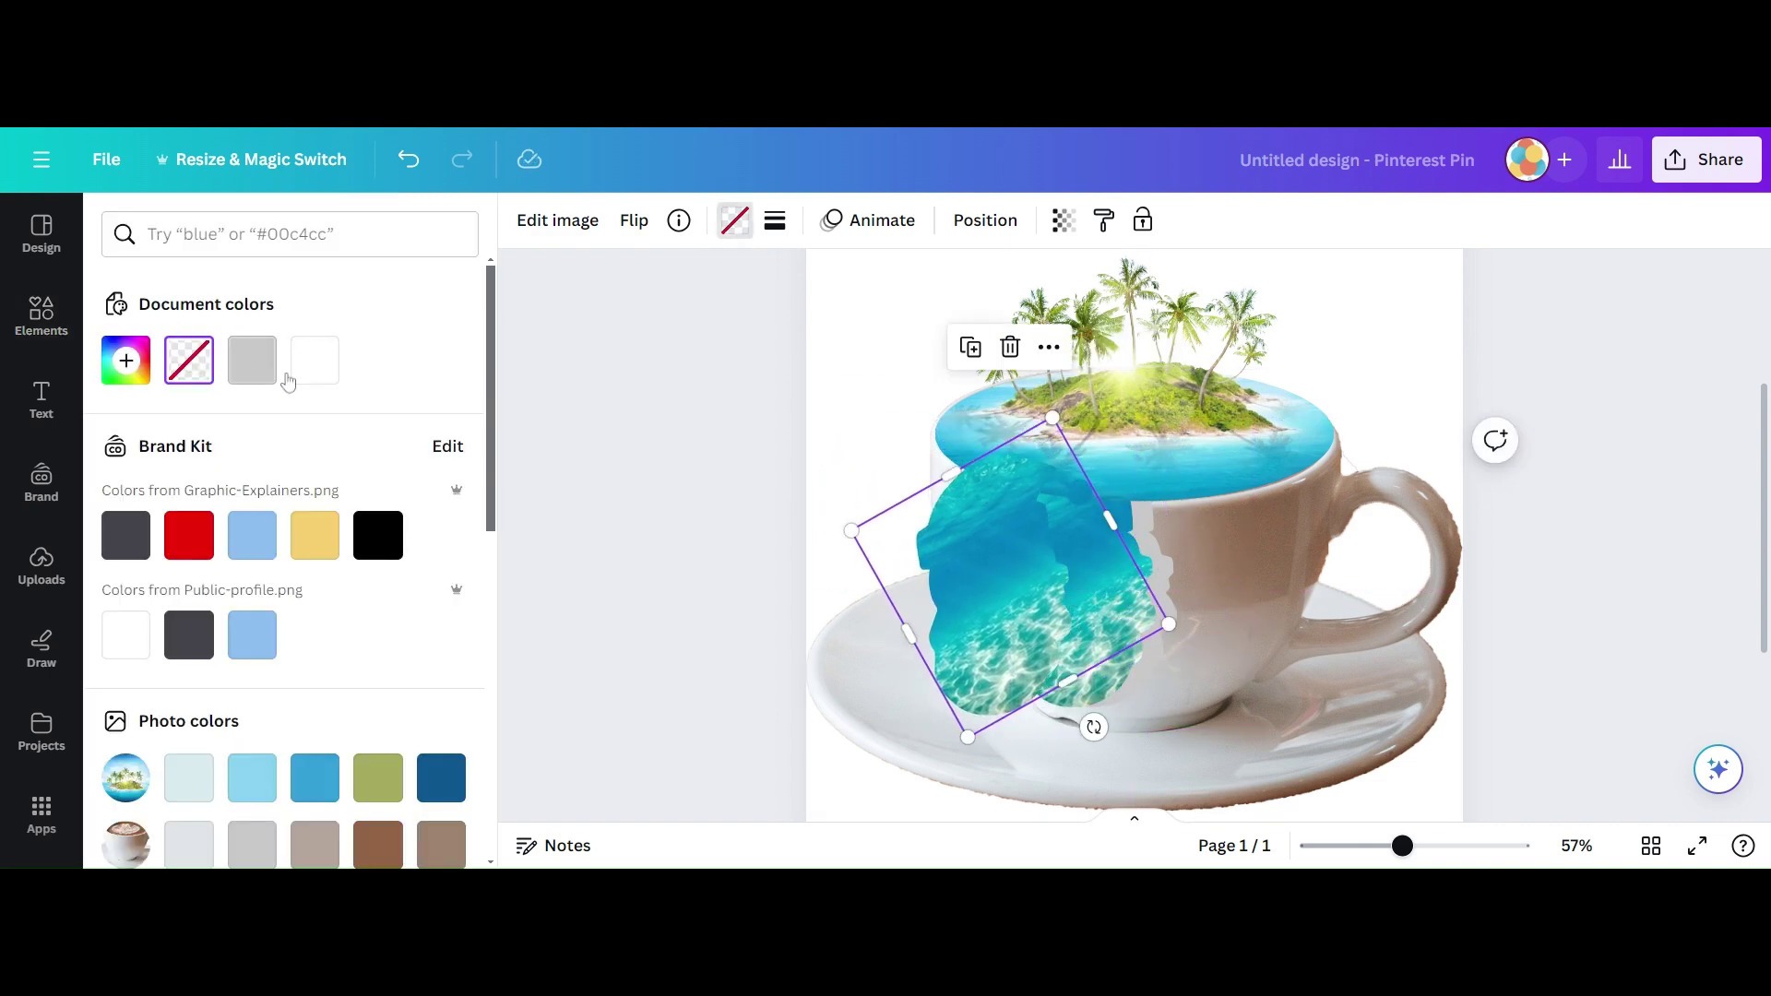
{"action": "left_click", "coordinate": [252, 359]}
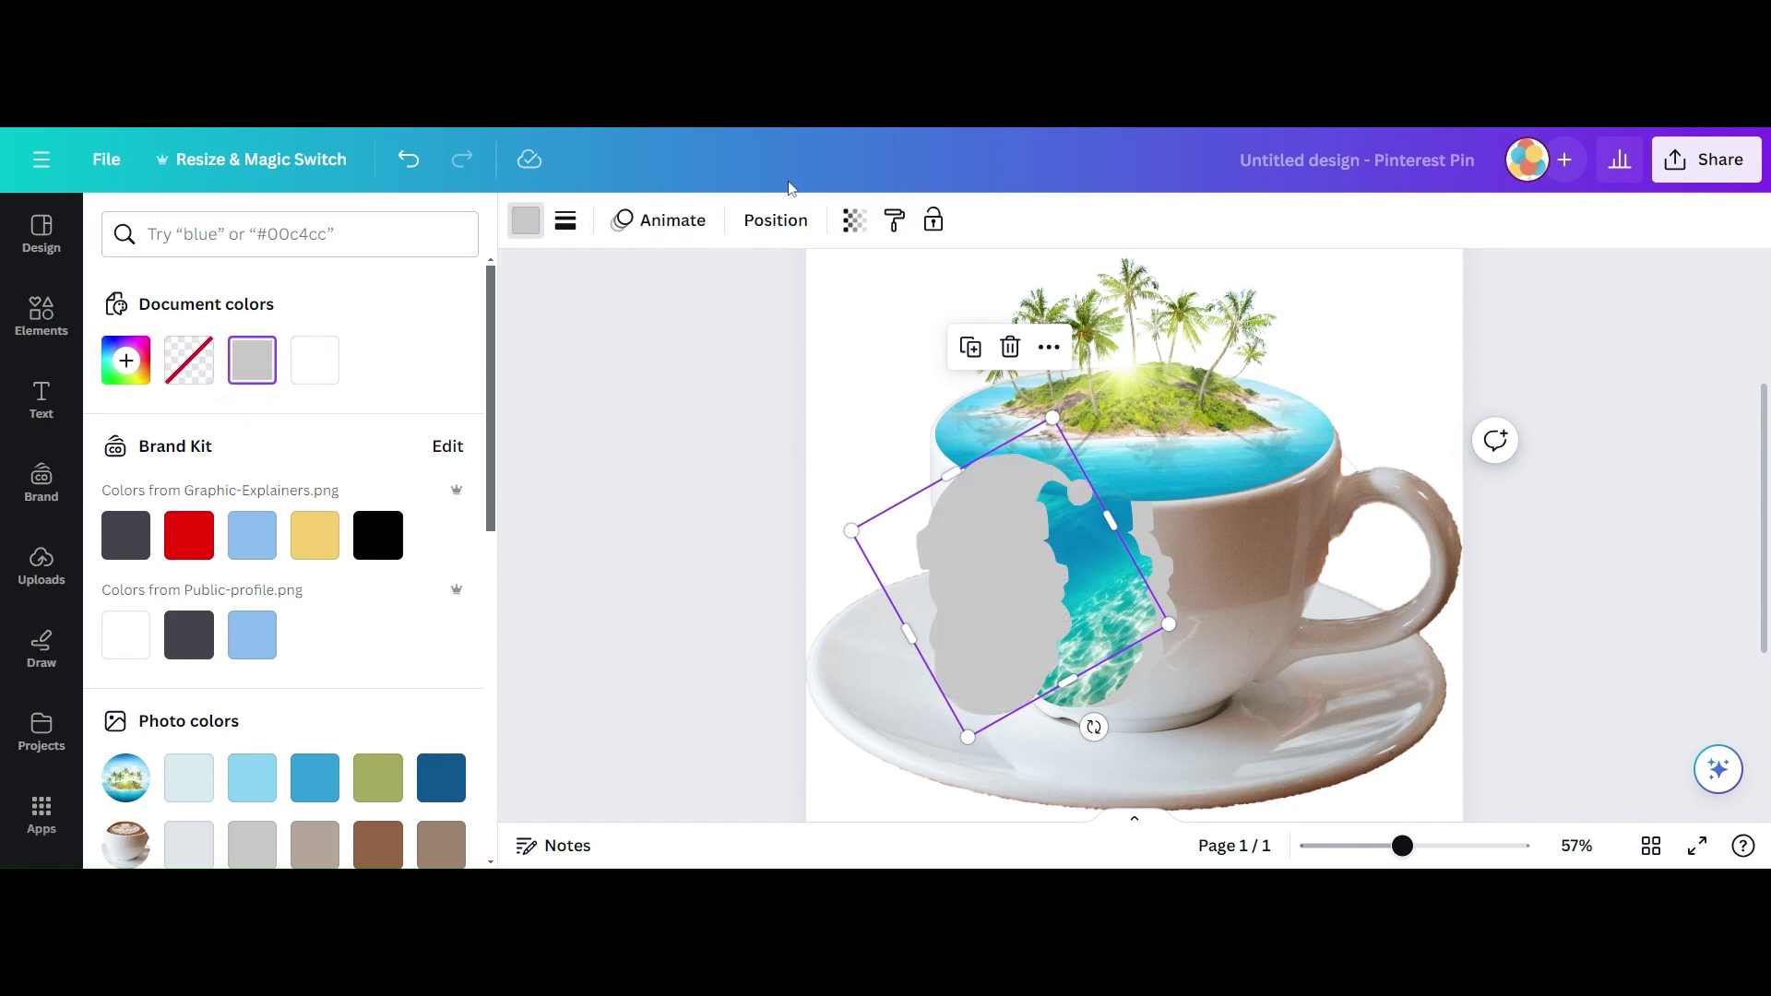
Layer the second gray shape beneath the underwater frame and shift it right so only a thin edge shows on the left side.
{"action": "left_click", "coordinate": [754, 222]}
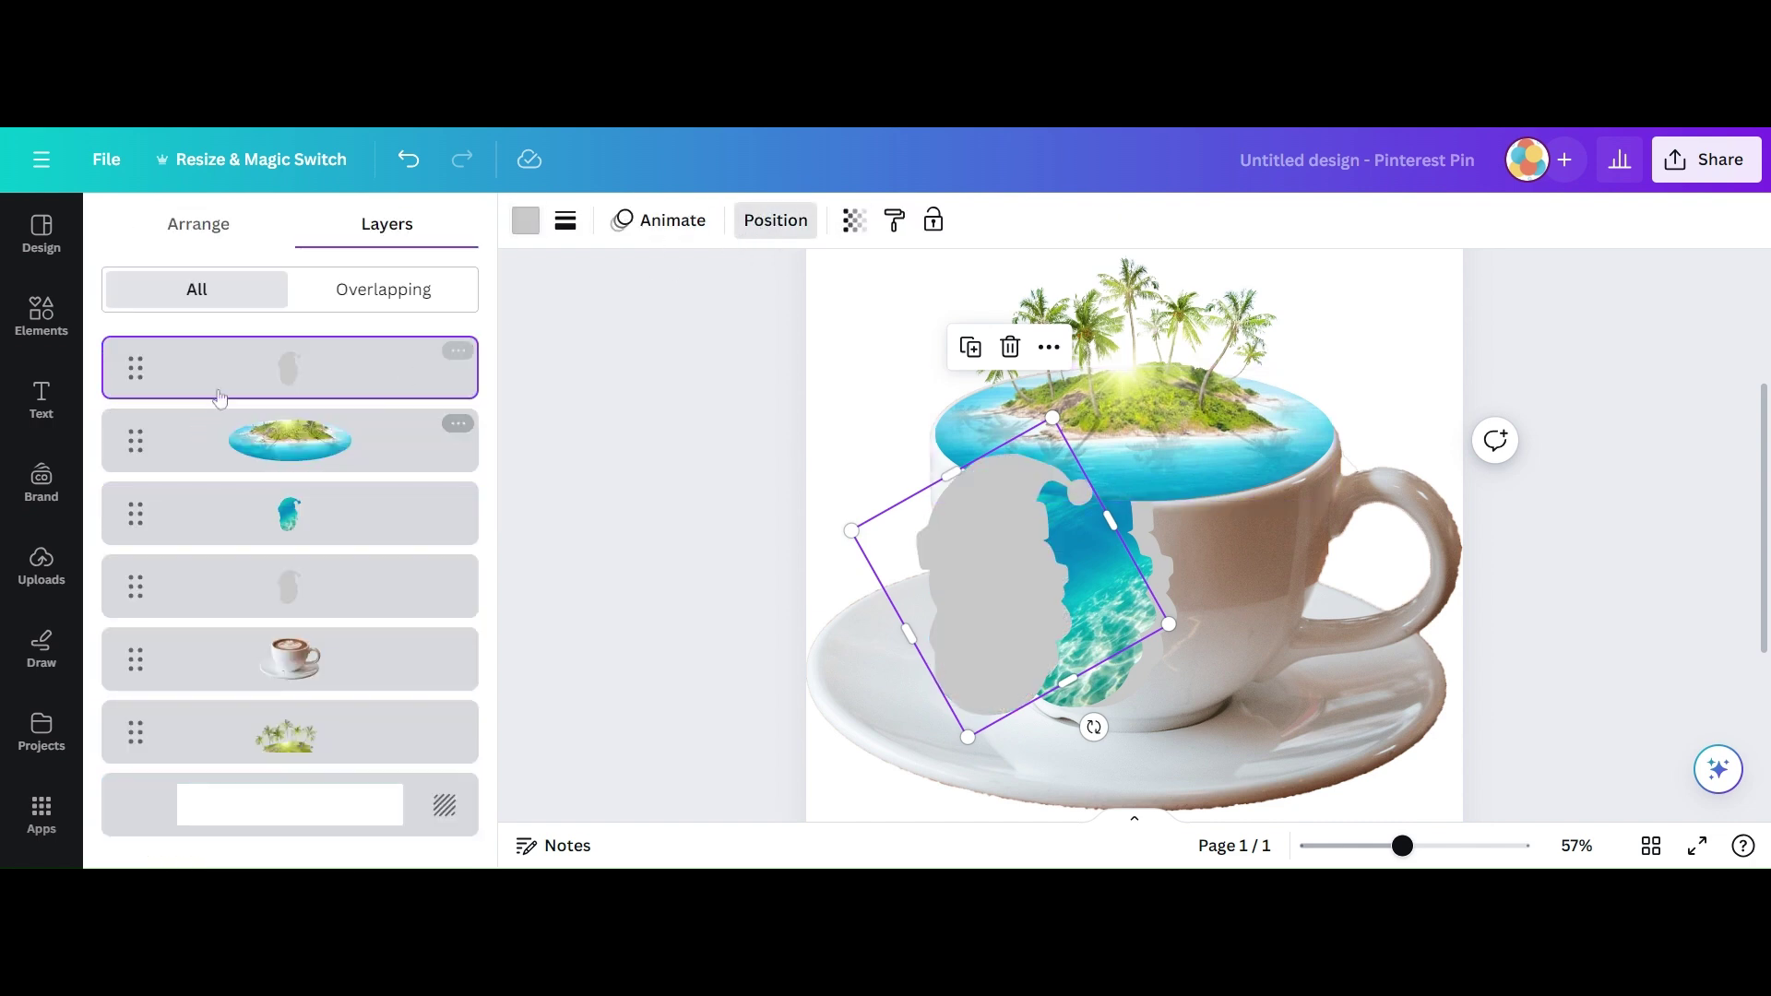
{"action": "left_click_drag", "start_coordinate": [230, 386], "coordinate": [230, 540]}
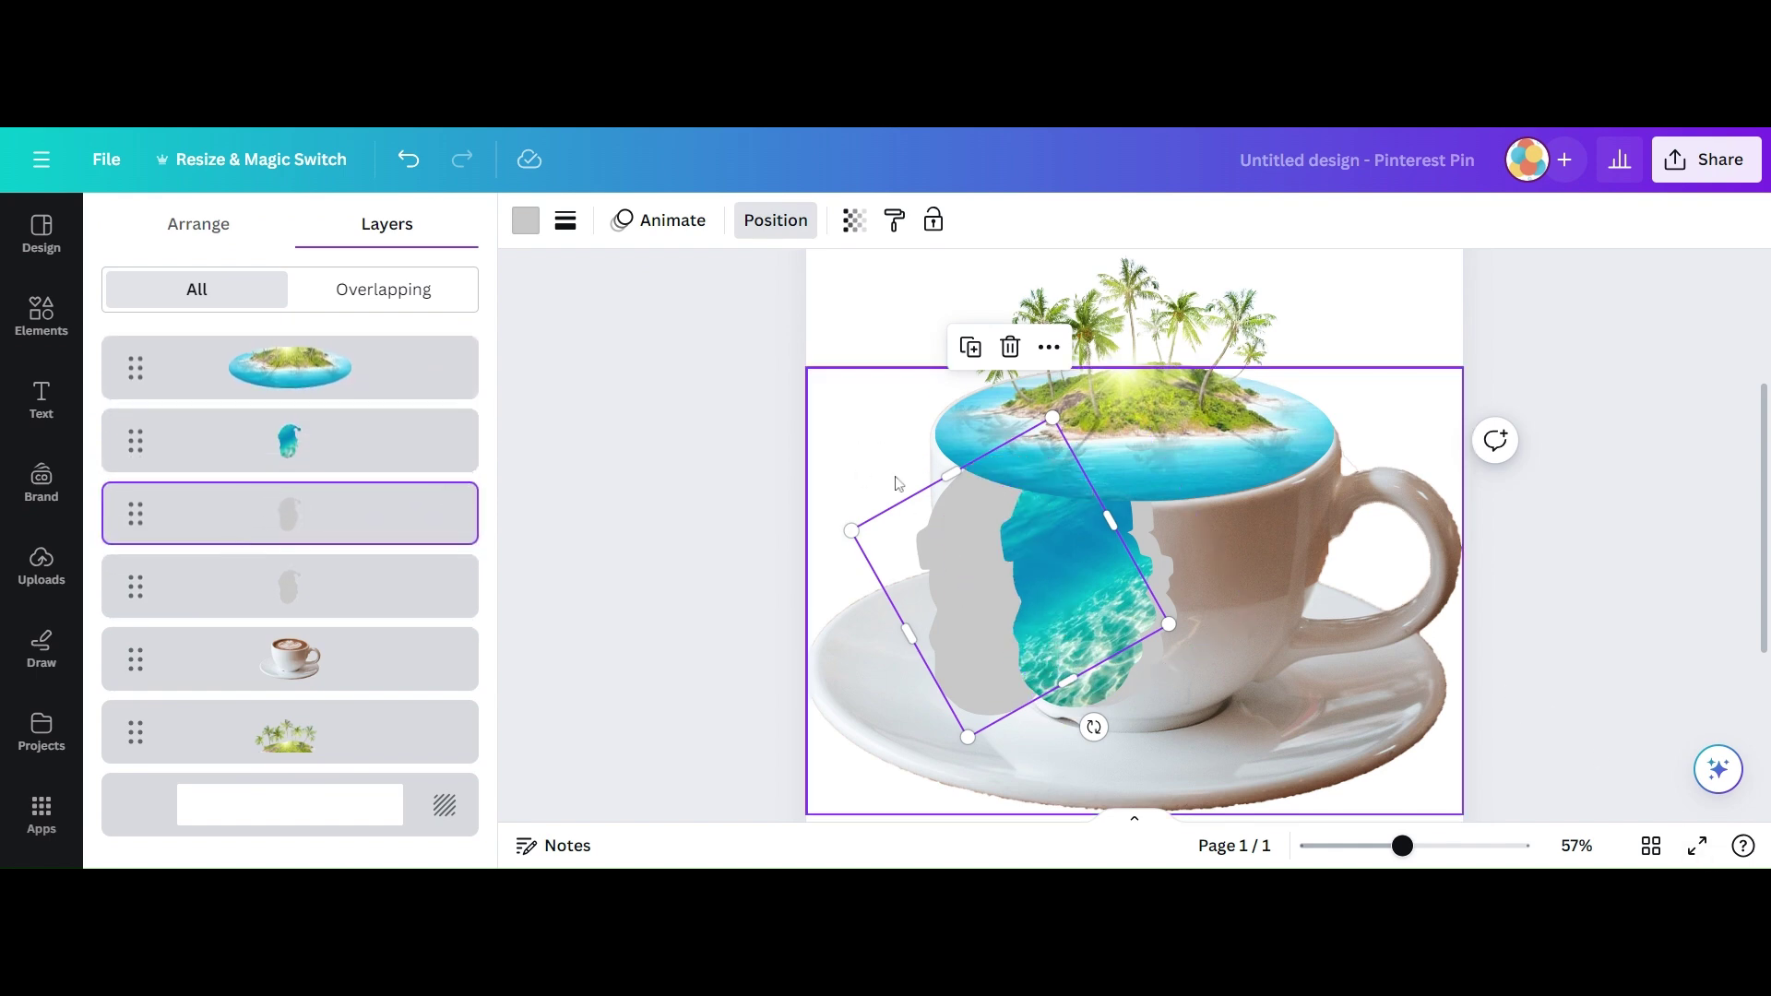
{"action": "left_click_drag", "start_coordinate": [921, 567], "coordinate": [991, 547]}
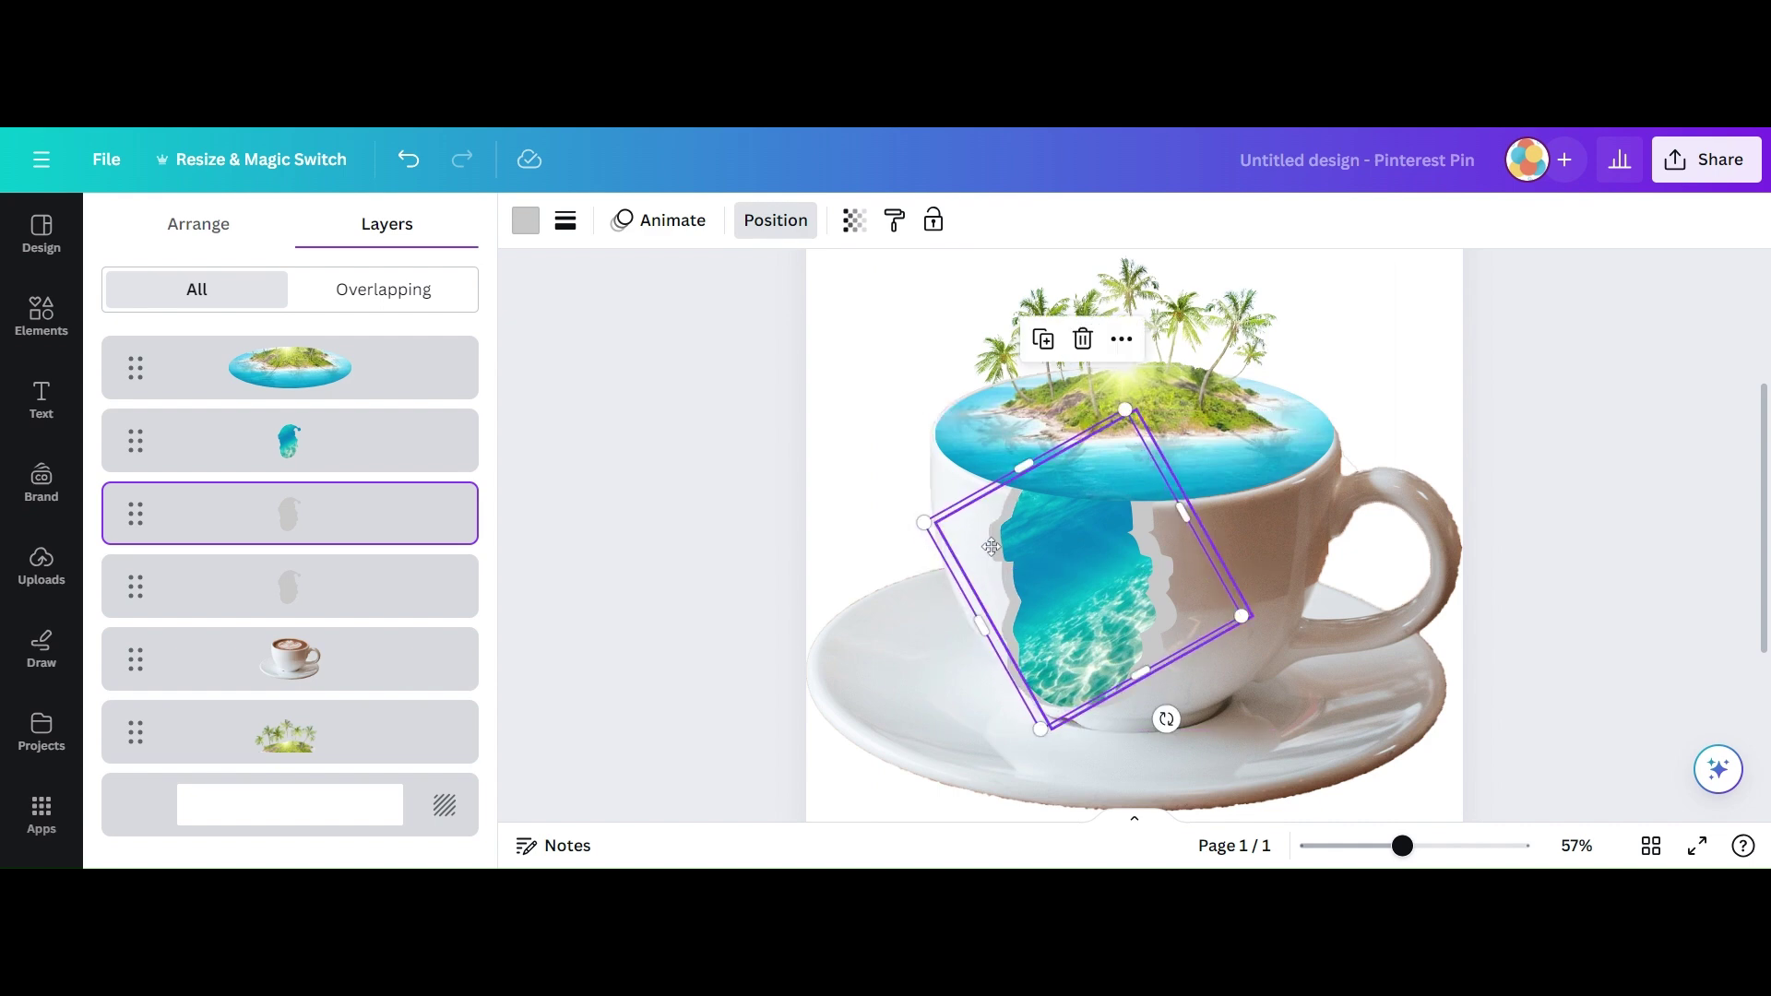
{"action": "left_click", "coordinate": [711, 538]}
{"action": "left_click", "coordinate": [711, 537]}
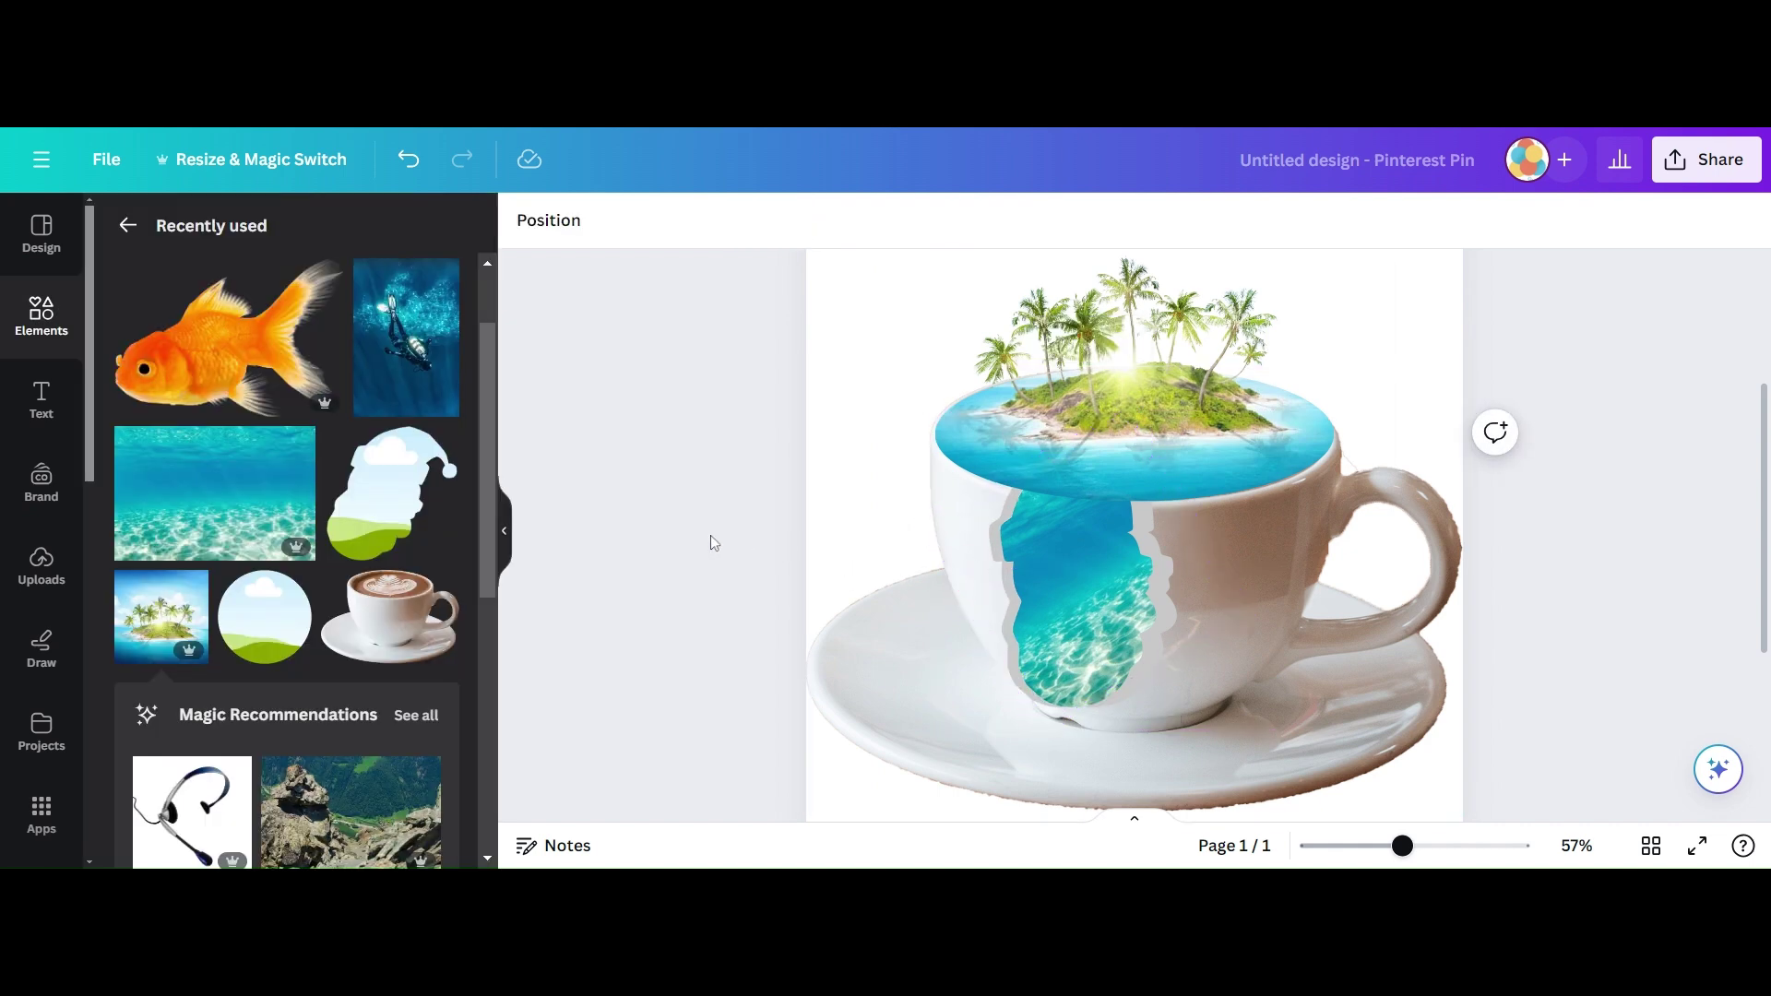
Select the lower gray shape in the layer stack and nudge it slightly left to thin the gray edge on the right side.
{"action": "left_click", "coordinate": [1178, 554]}
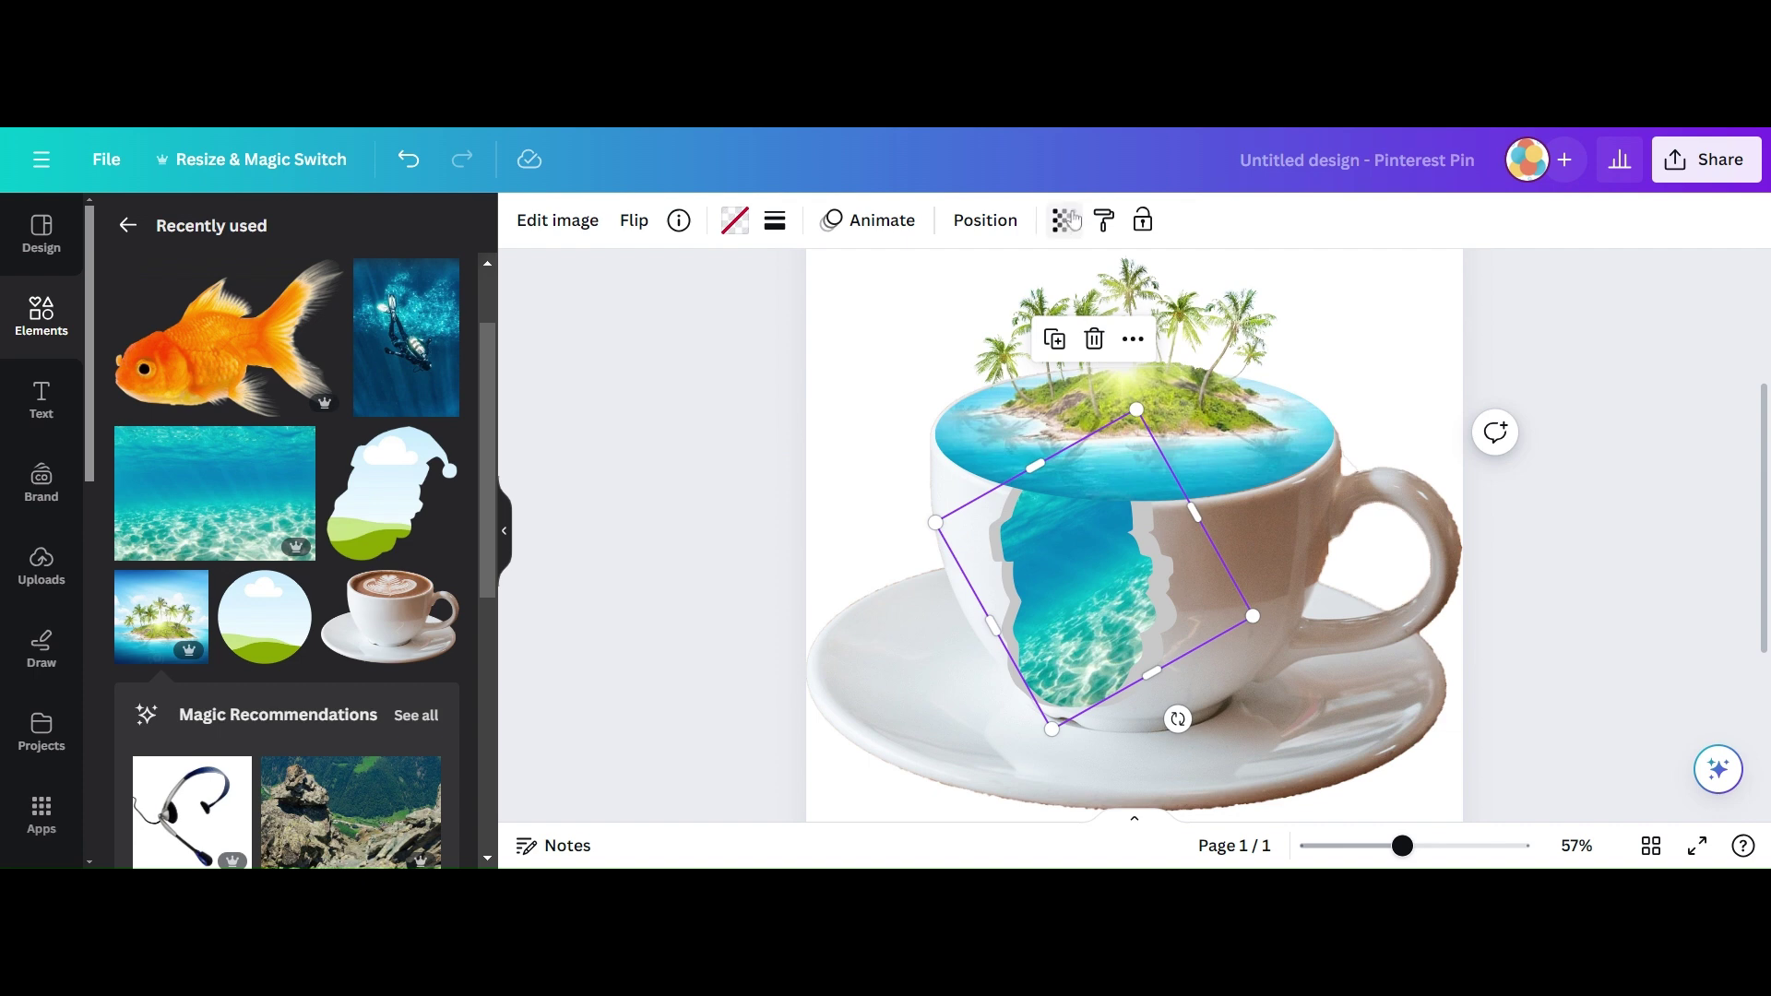
{"action": "left_click", "coordinate": [959, 226]}
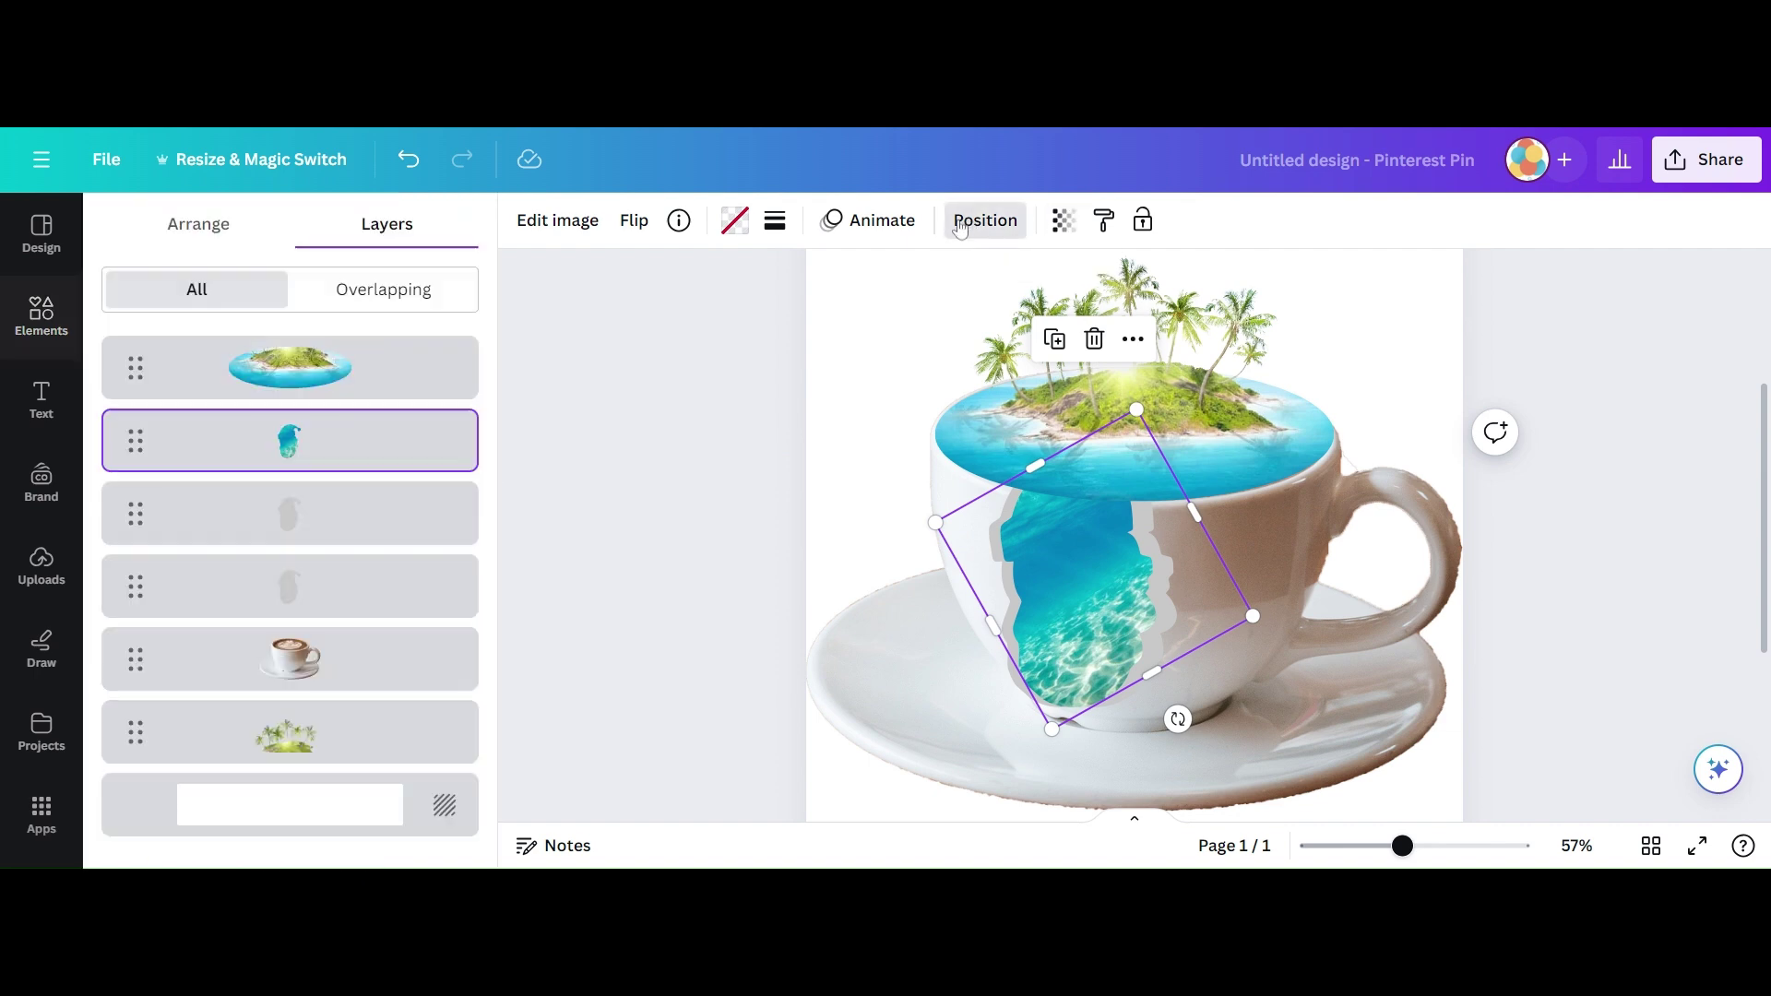
{"action": "left_click", "coordinate": [369, 540]}
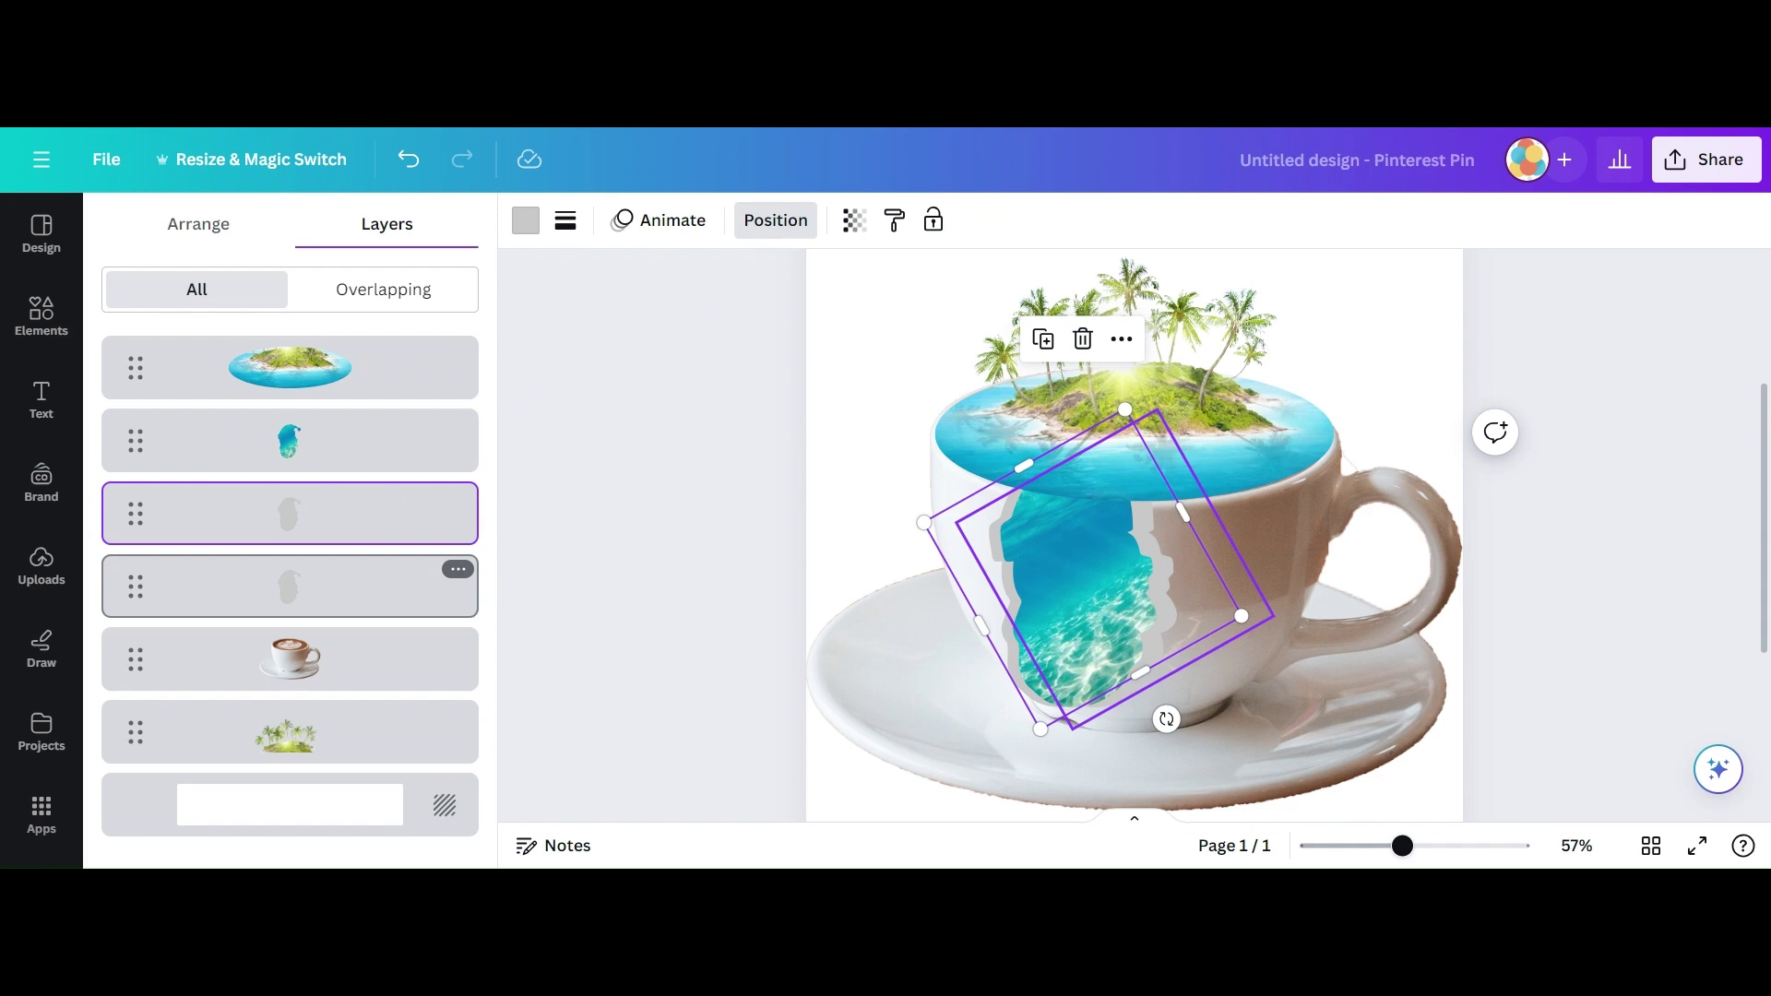
{"action": "left_click", "coordinate": [387, 576]}
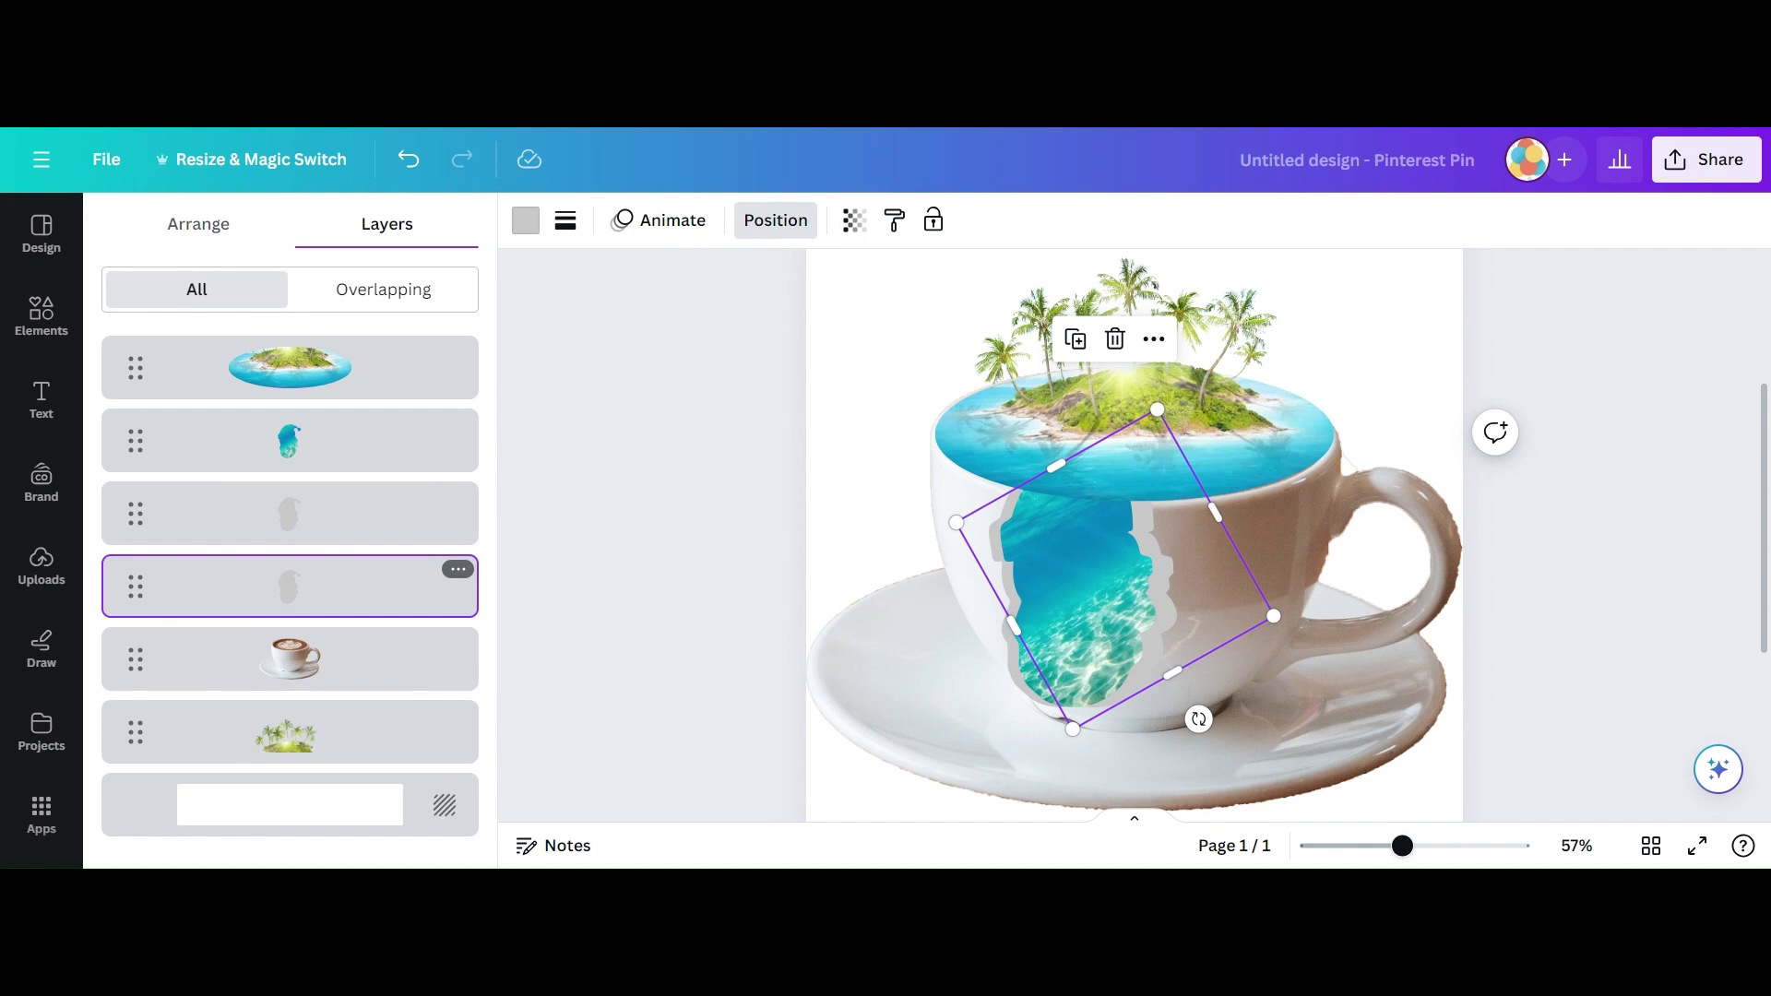
{"action": "left_click", "coordinate": [387, 508]}
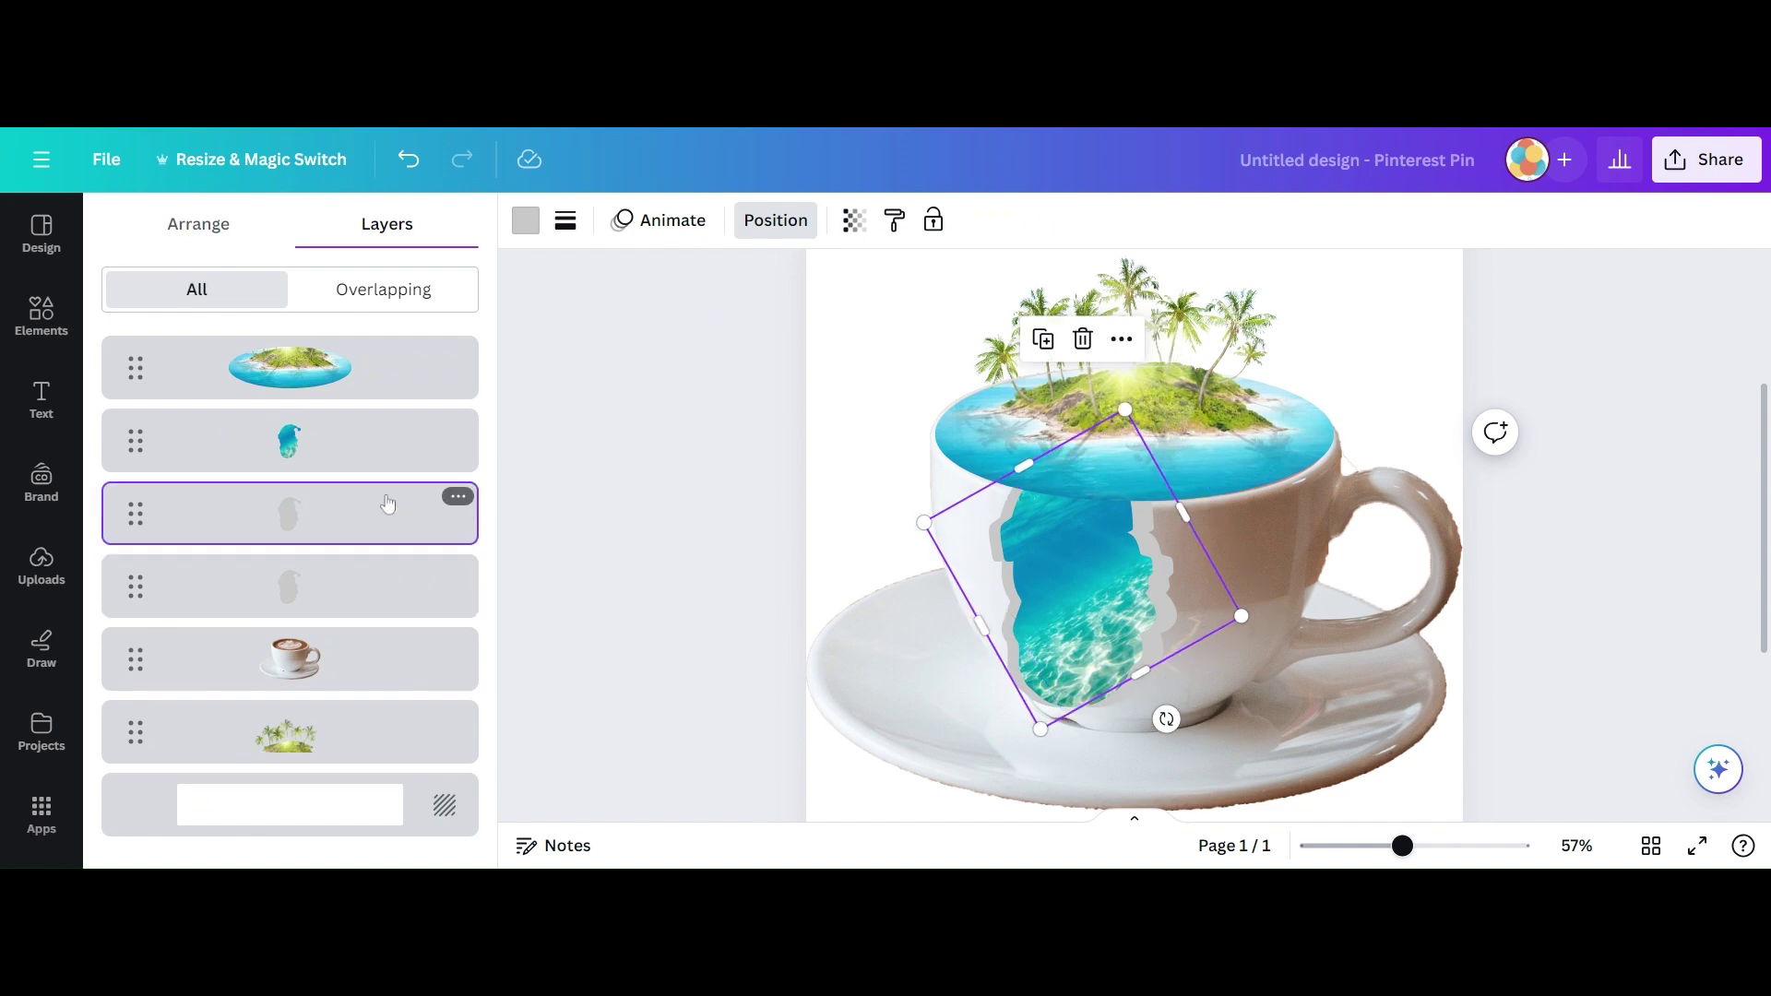
{"action": "left_click", "coordinate": [323, 569]}
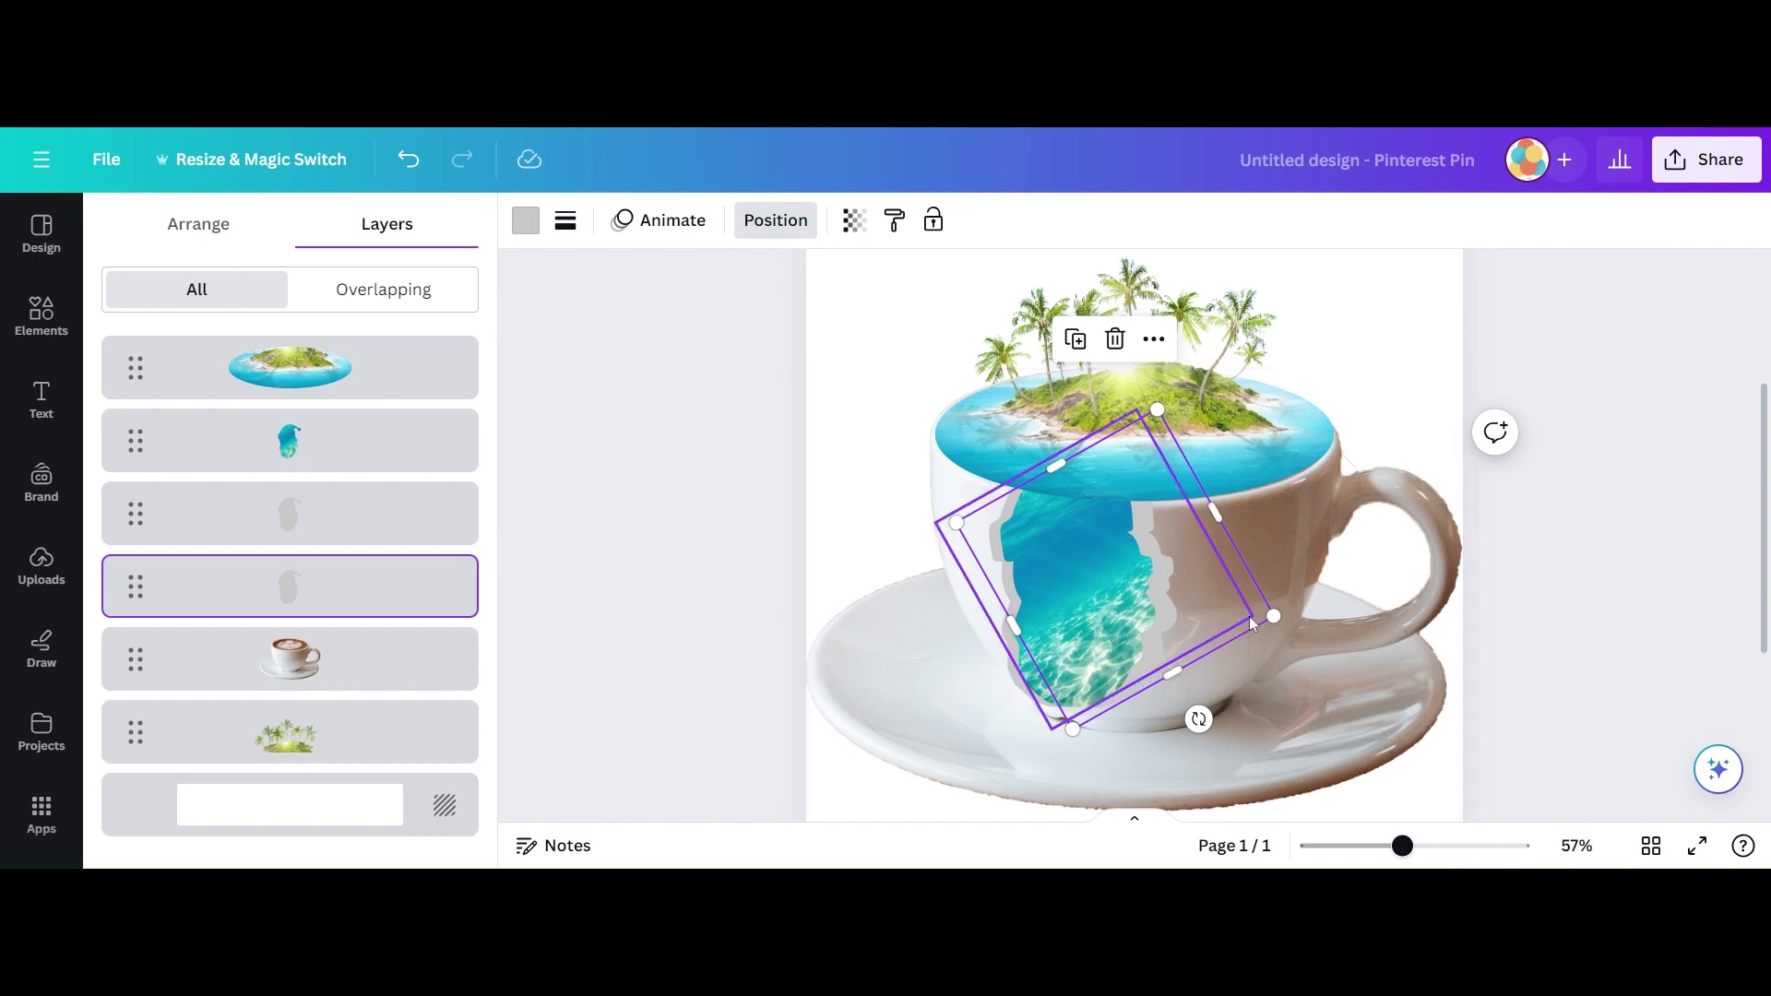
{"action": "left_click_drag", "start_coordinate": [1255, 603], "coordinate": [1248, 604]}
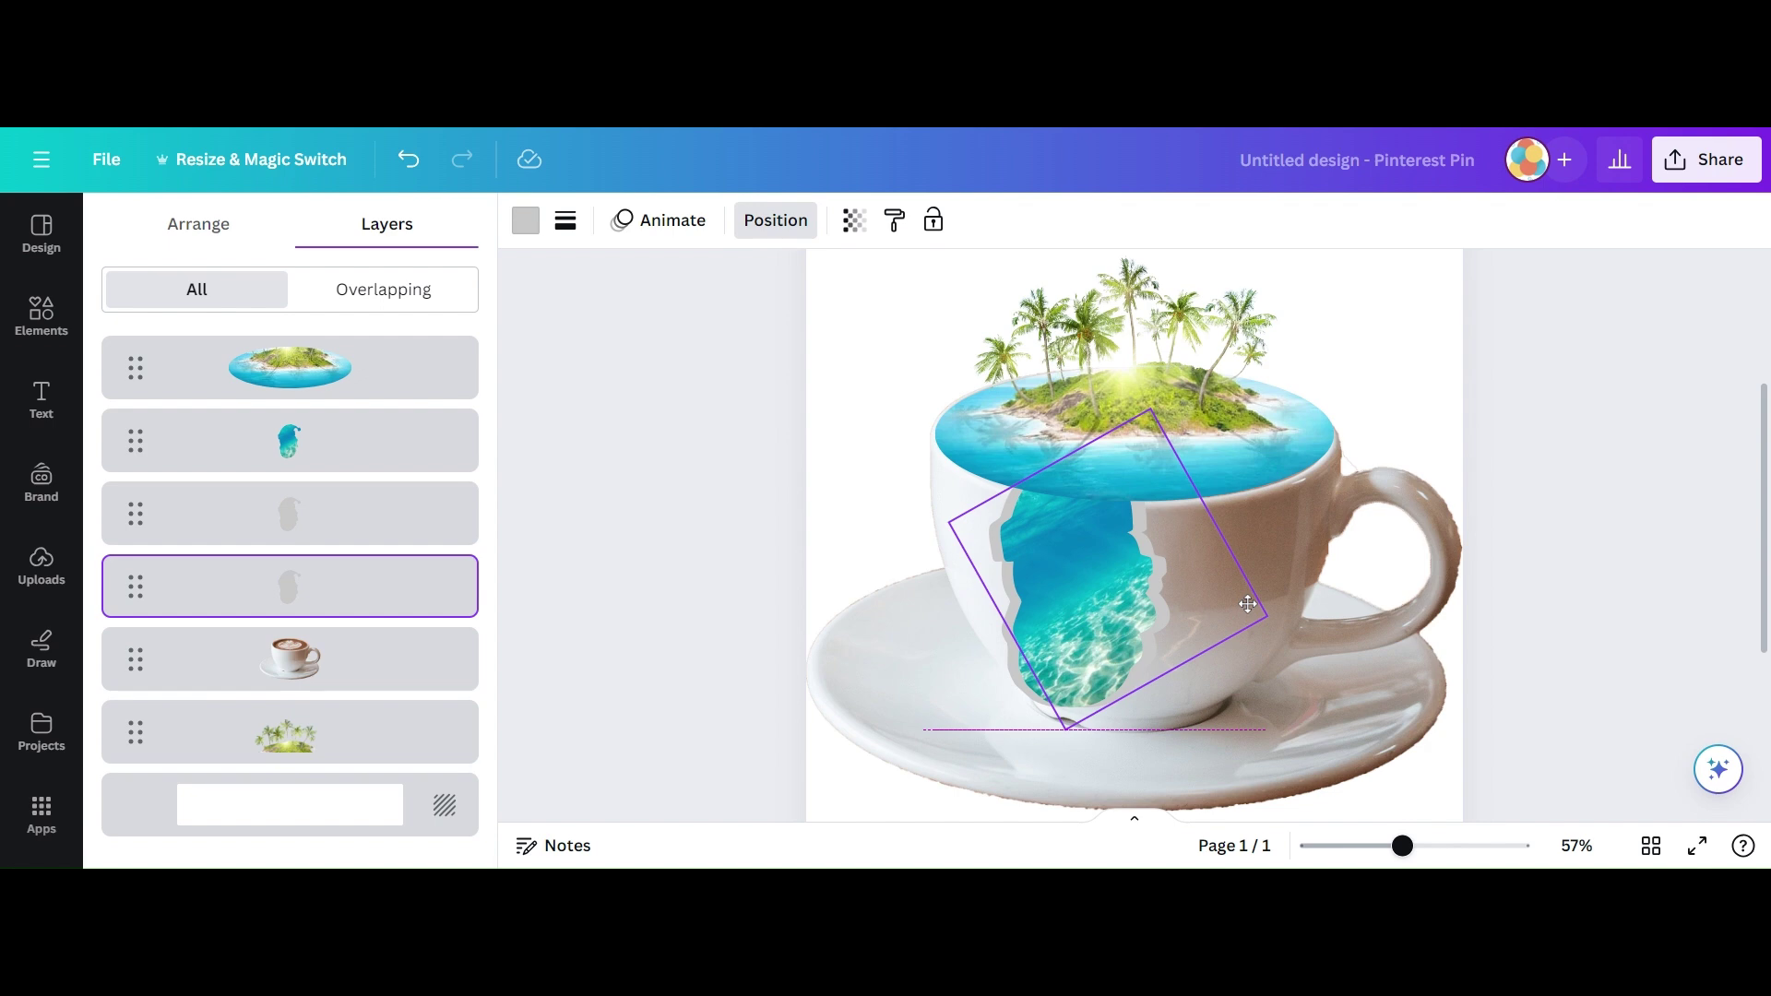
{"action": "left_click_drag", "start_coordinate": [1248, 604], "coordinate": [1247, 604]}
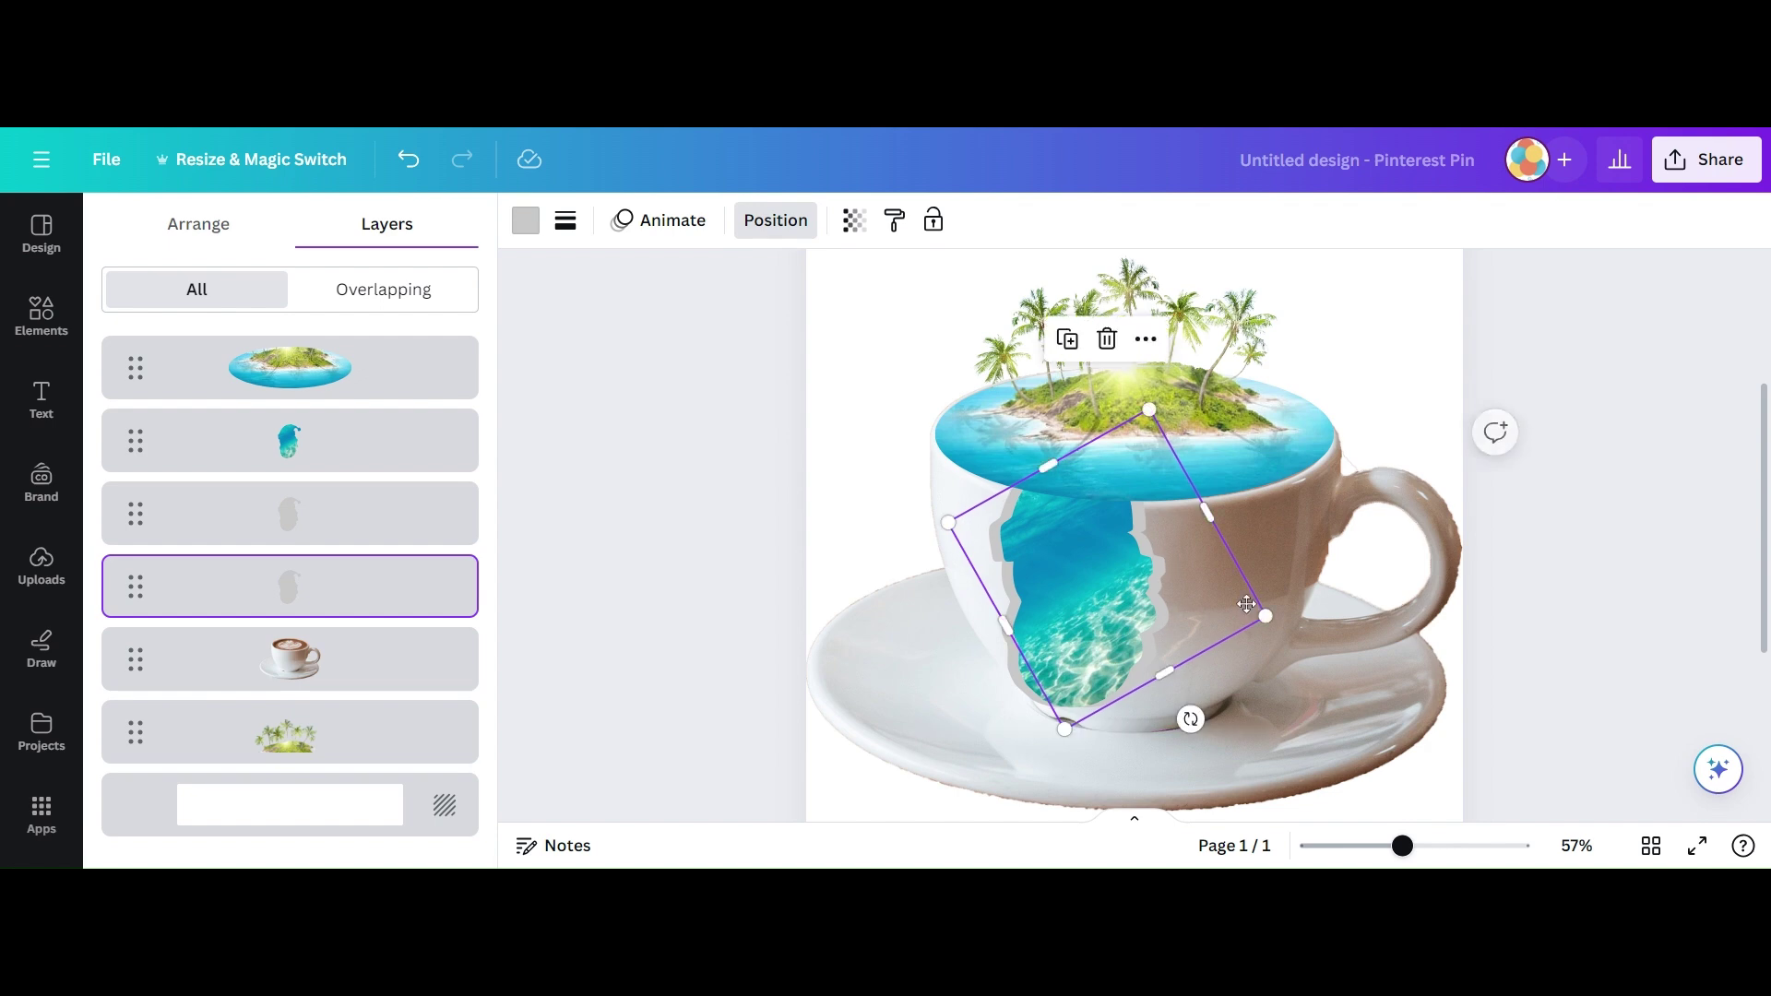
{"action": "left_click", "coordinate": [1648, 523]}
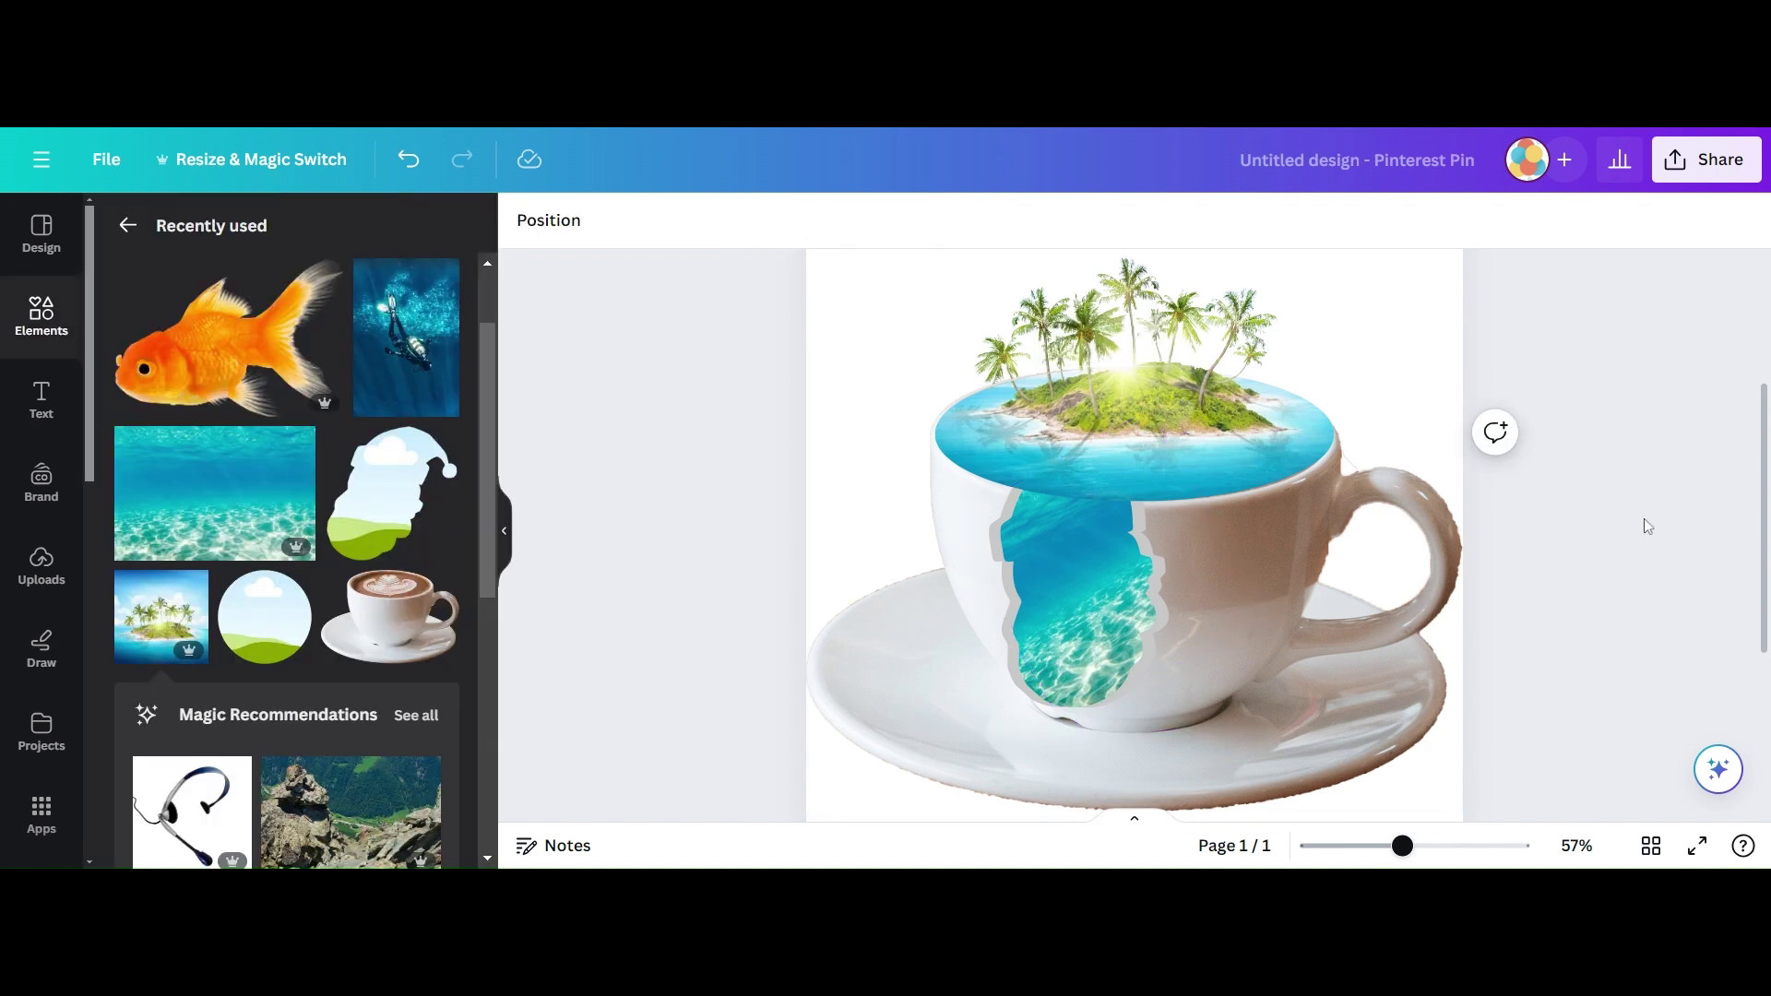
Add the scuba diver photo from the recently used elements and remove its background.
{"action": "left_click", "coordinate": [370, 368]}
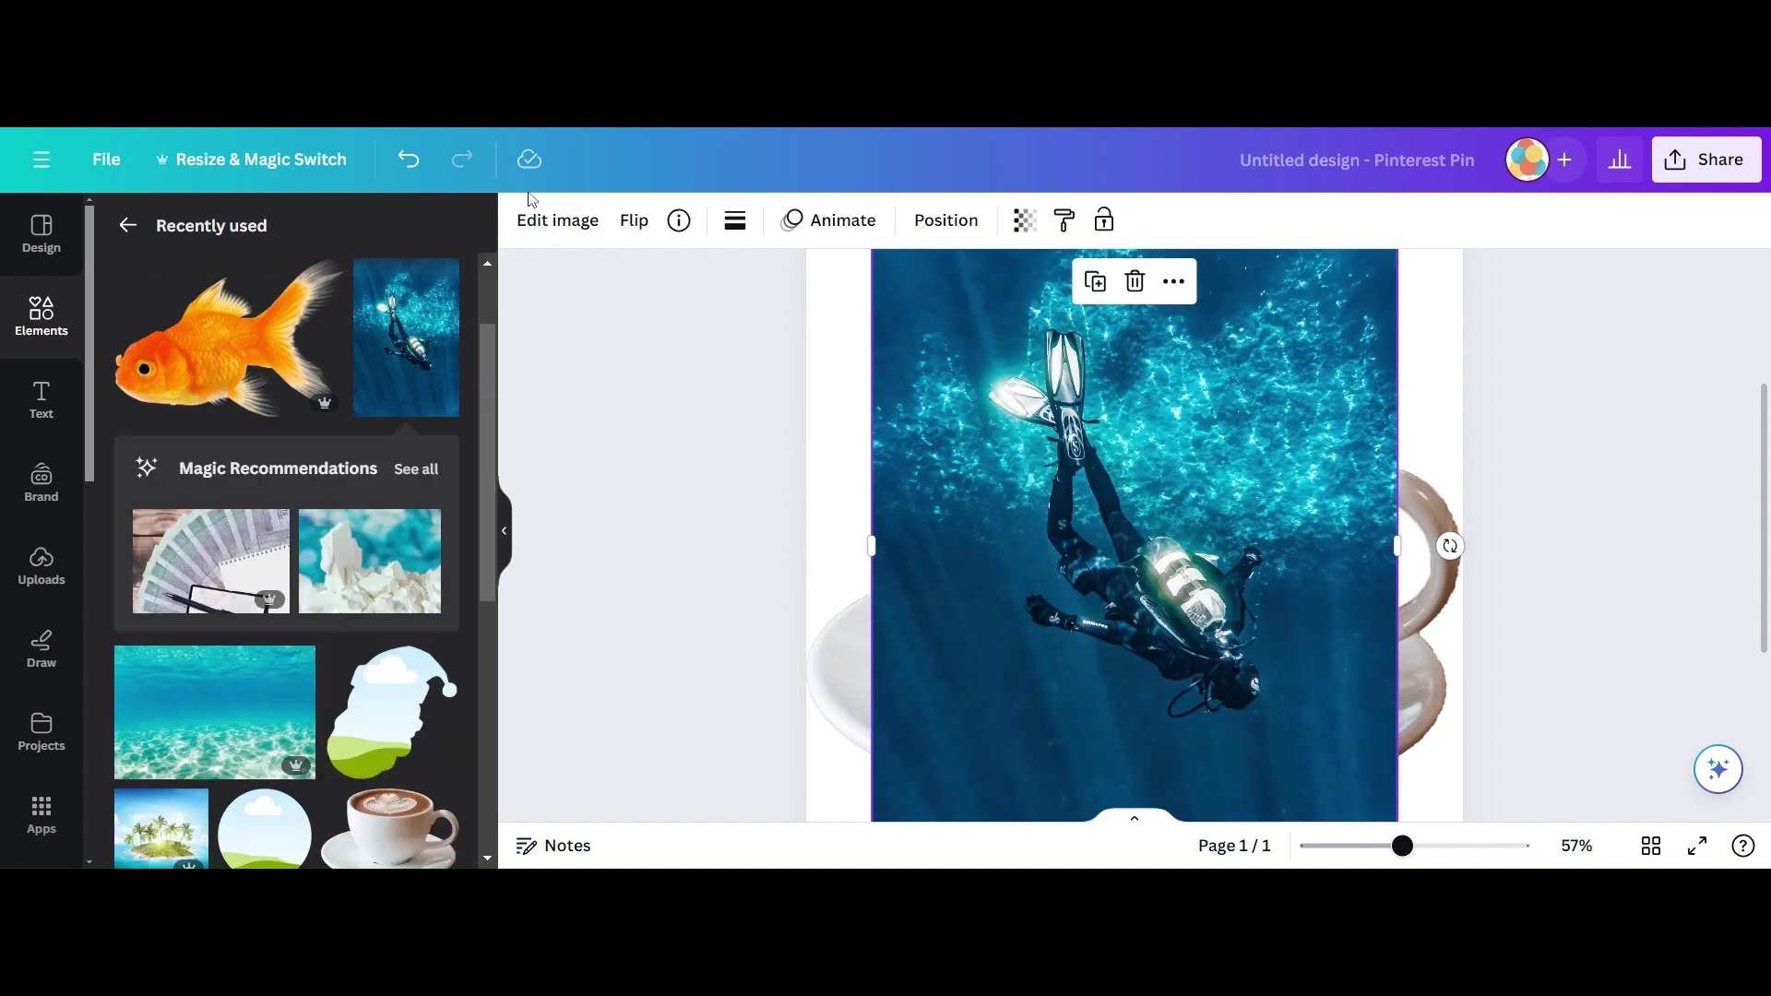
{"action": "left_click", "coordinate": [565, 222]}
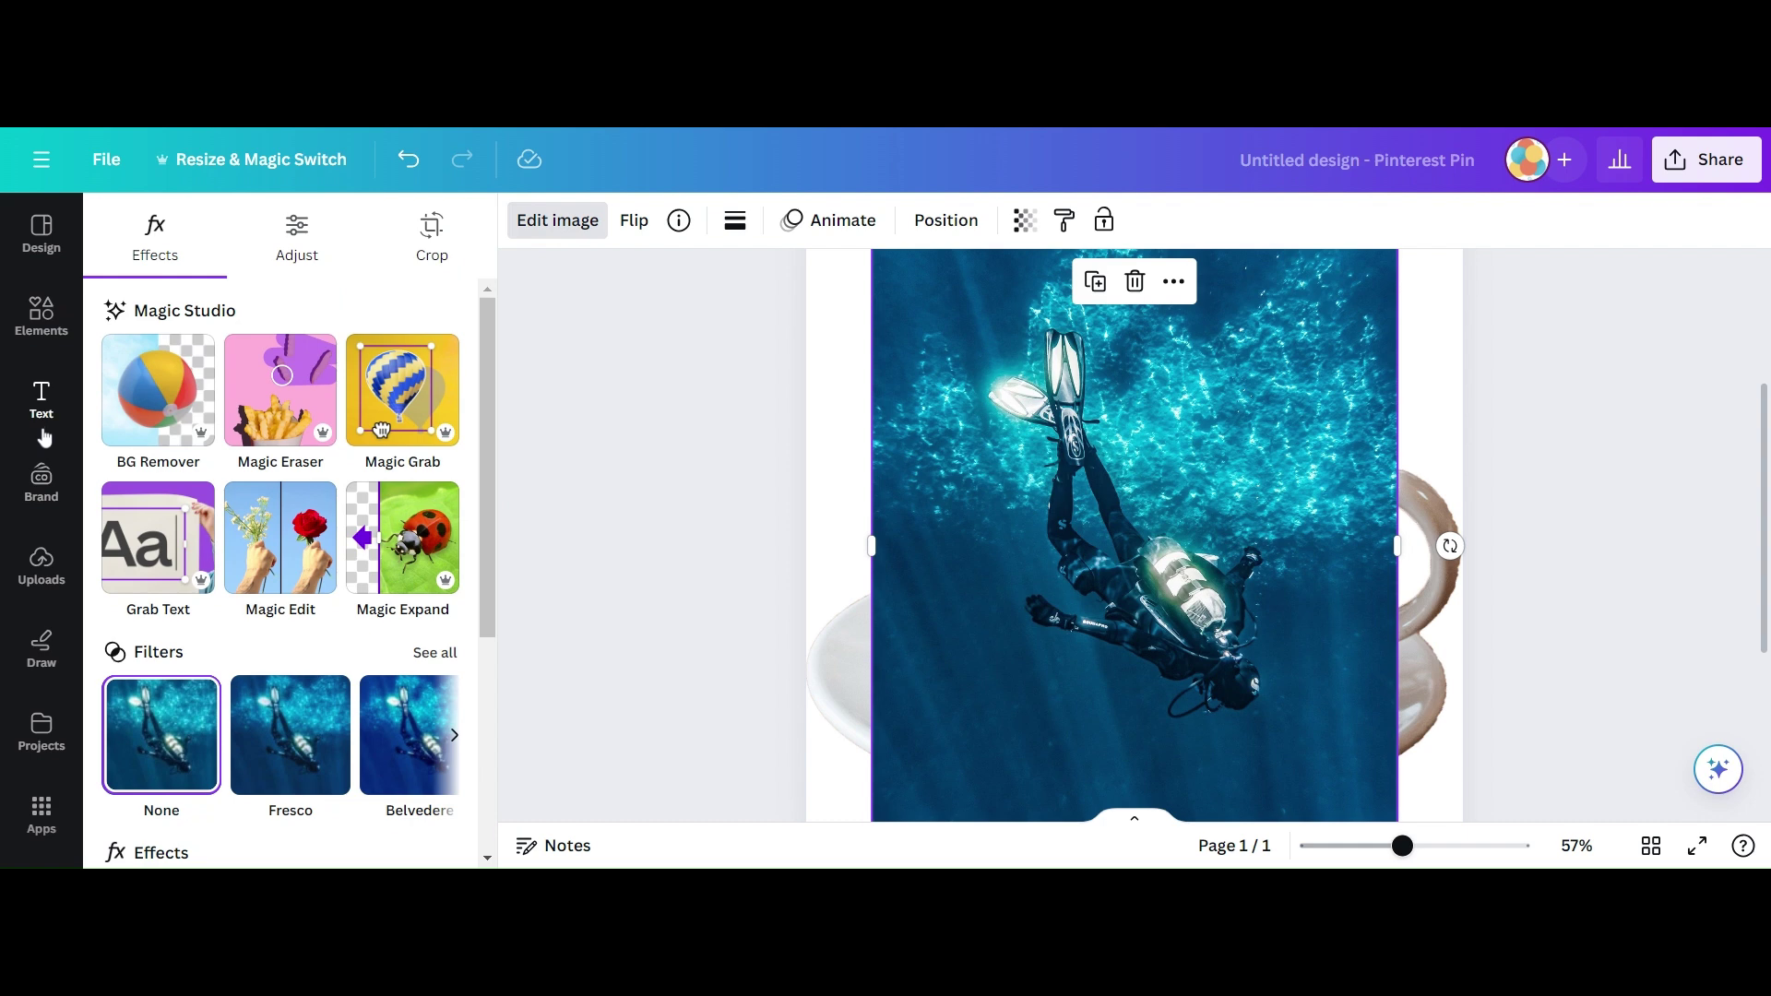
{"action": "left_click", "coordinate": [178, 399]}
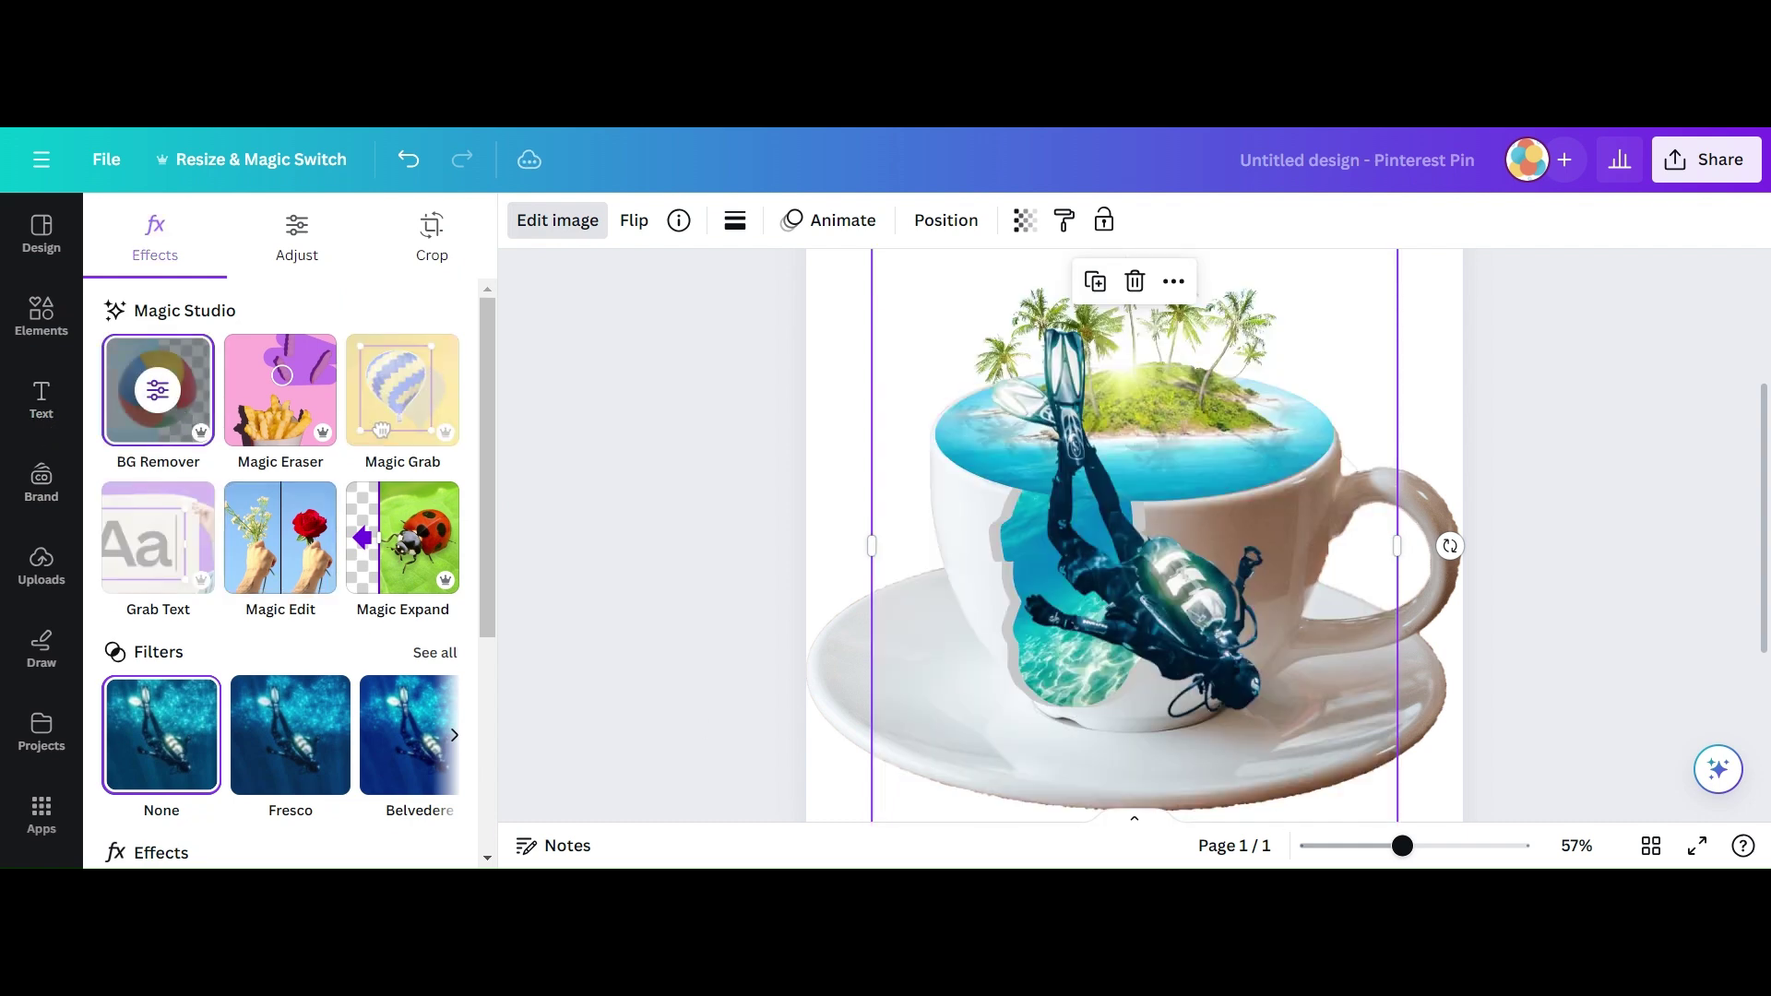
Shrink the diver to fit the underwater scene on the cup's front, place it there and flip it horizontally.
{"action": "left_click", "coordinate": [1376, 847]}
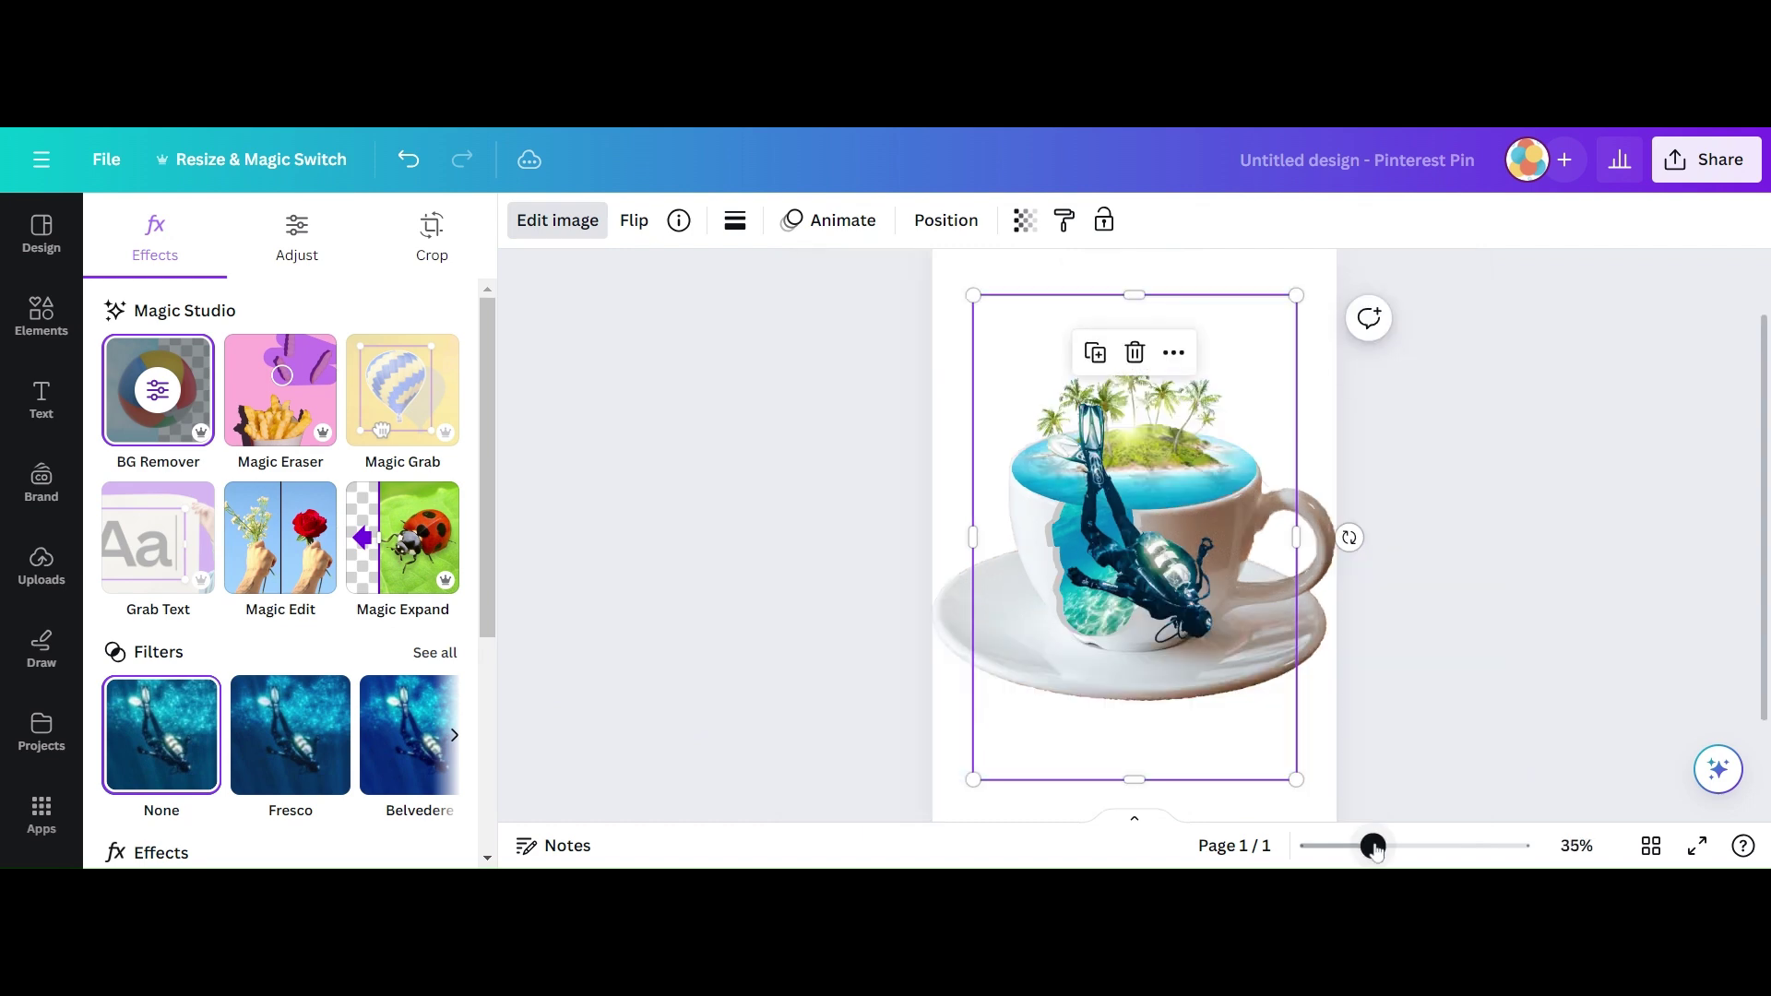
{"action": "left_click_drag", "start_coordinate": [1381, 845], "coordinate": [1331, 846]}
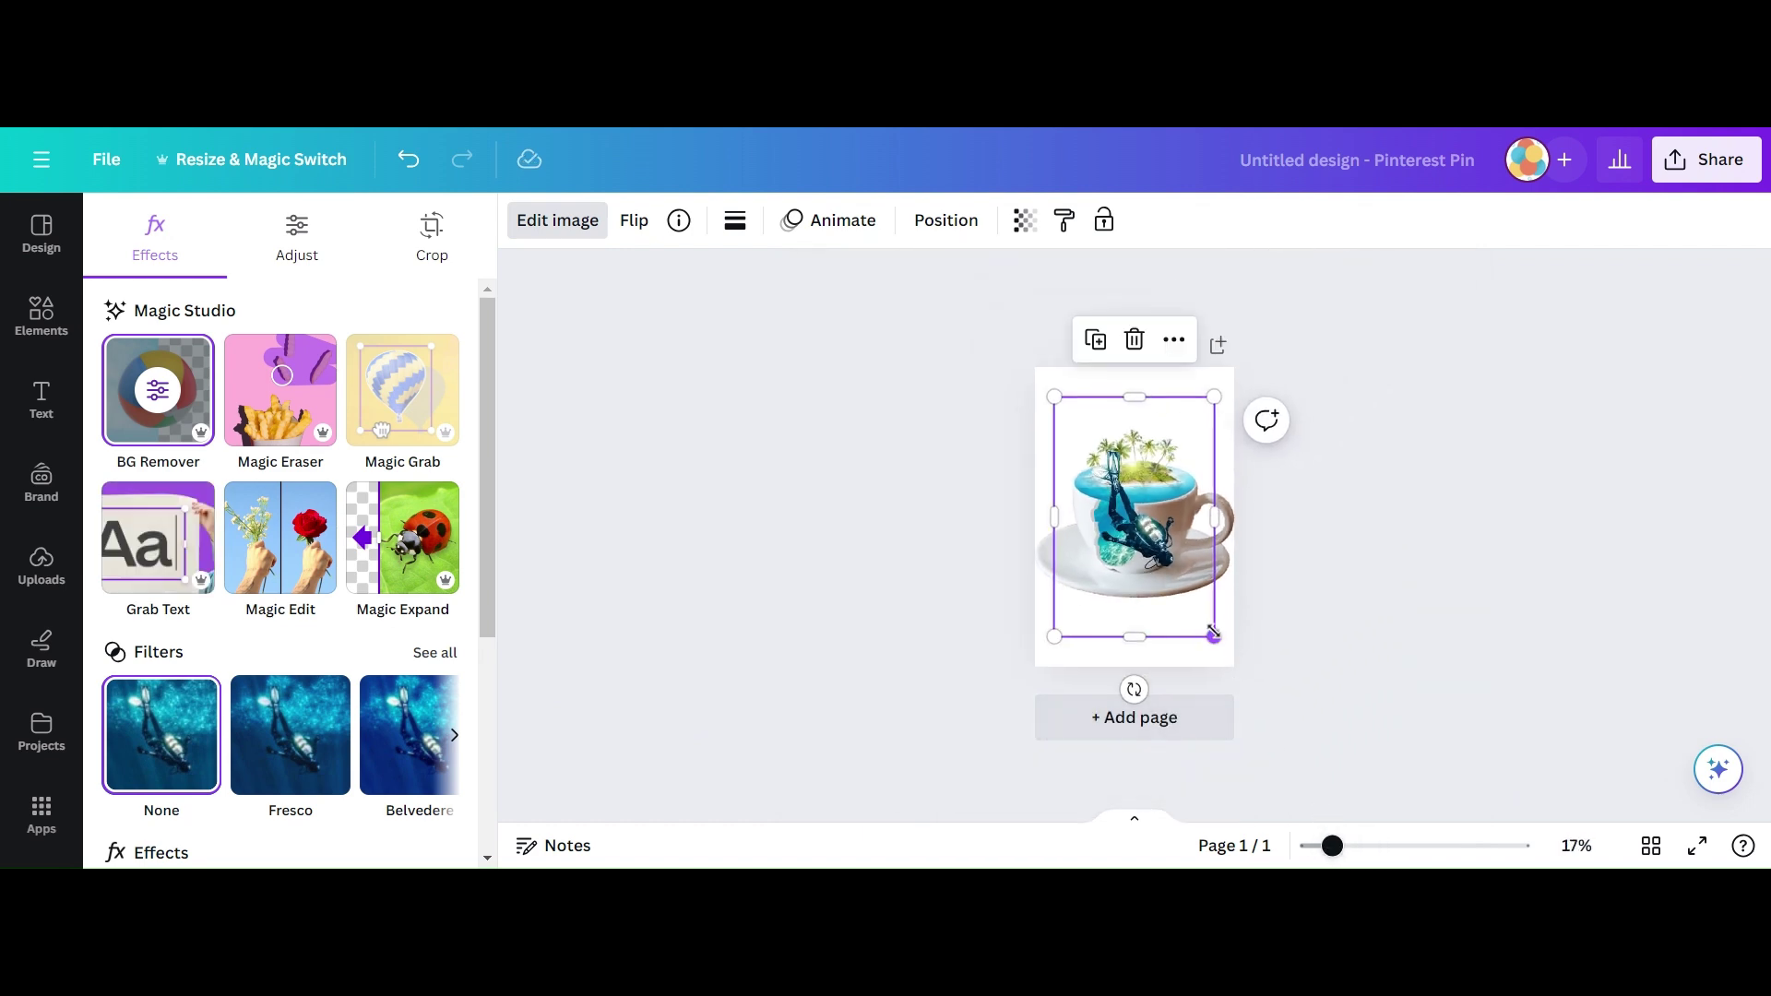
{"action": "left_click_drag", "start_coordinate": [1214, 631], "coordinate": [980, 515]}
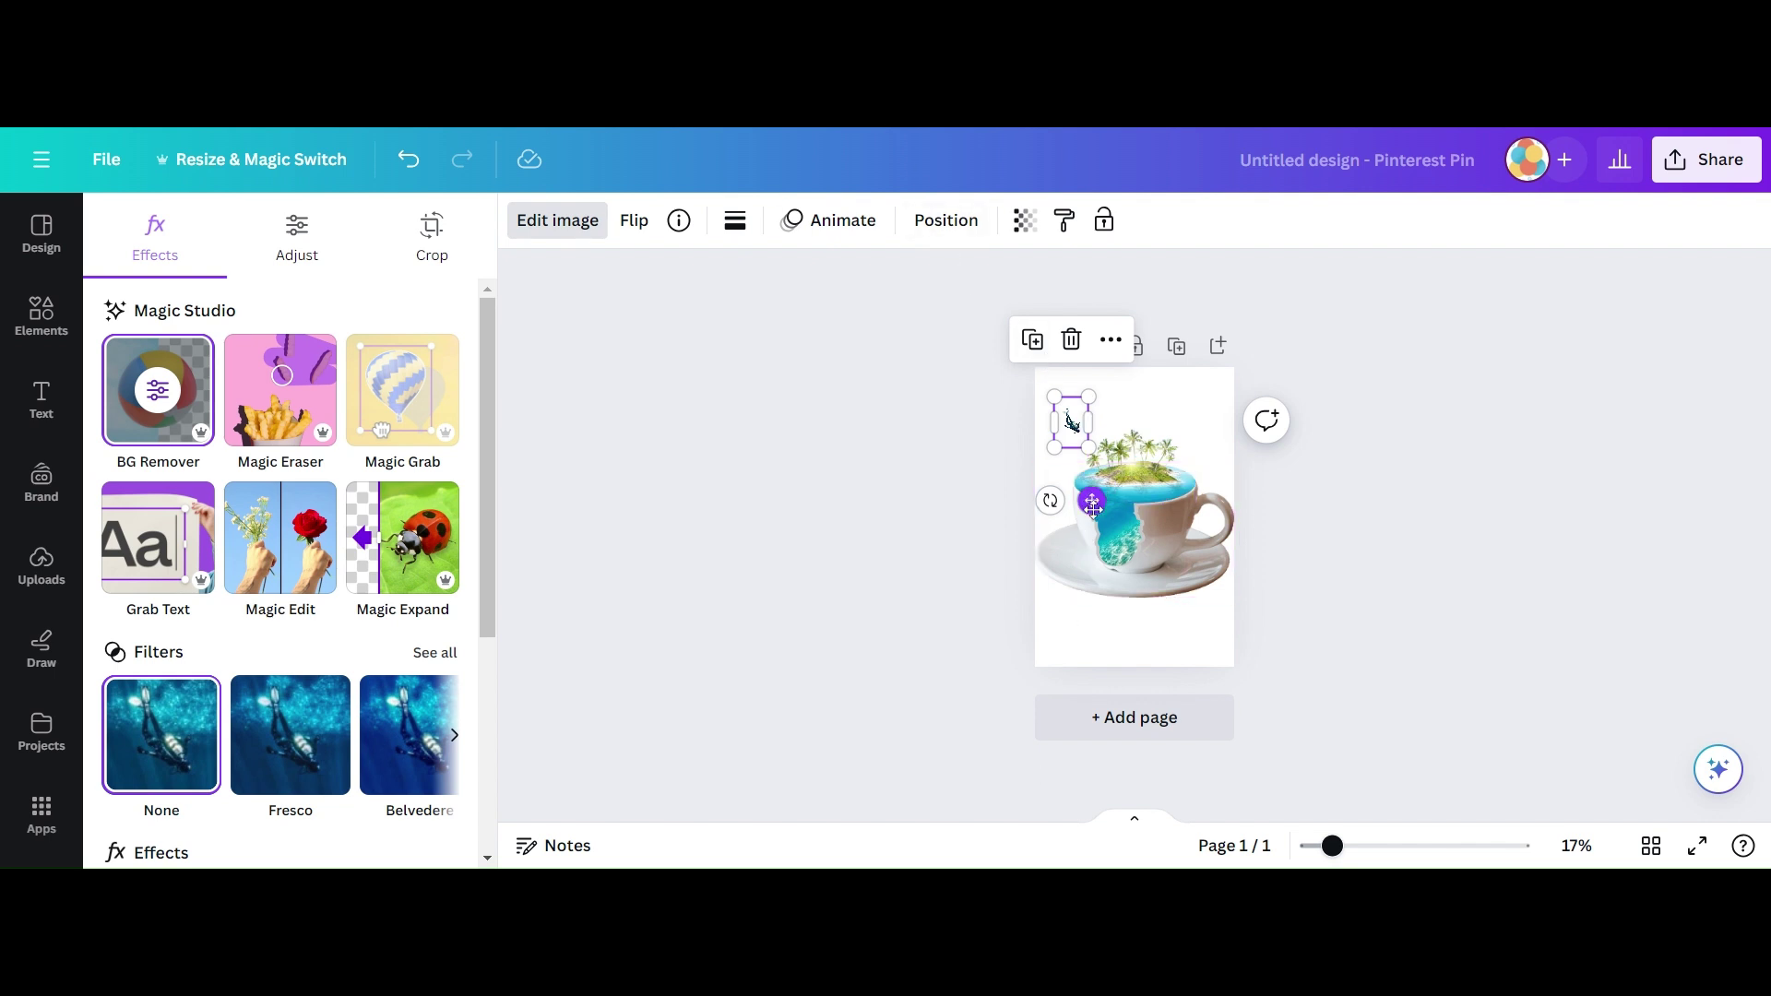
{"action": "left_click_drag", "start_coordinate": [1092, 504], "coordinate": [1141, 613]}
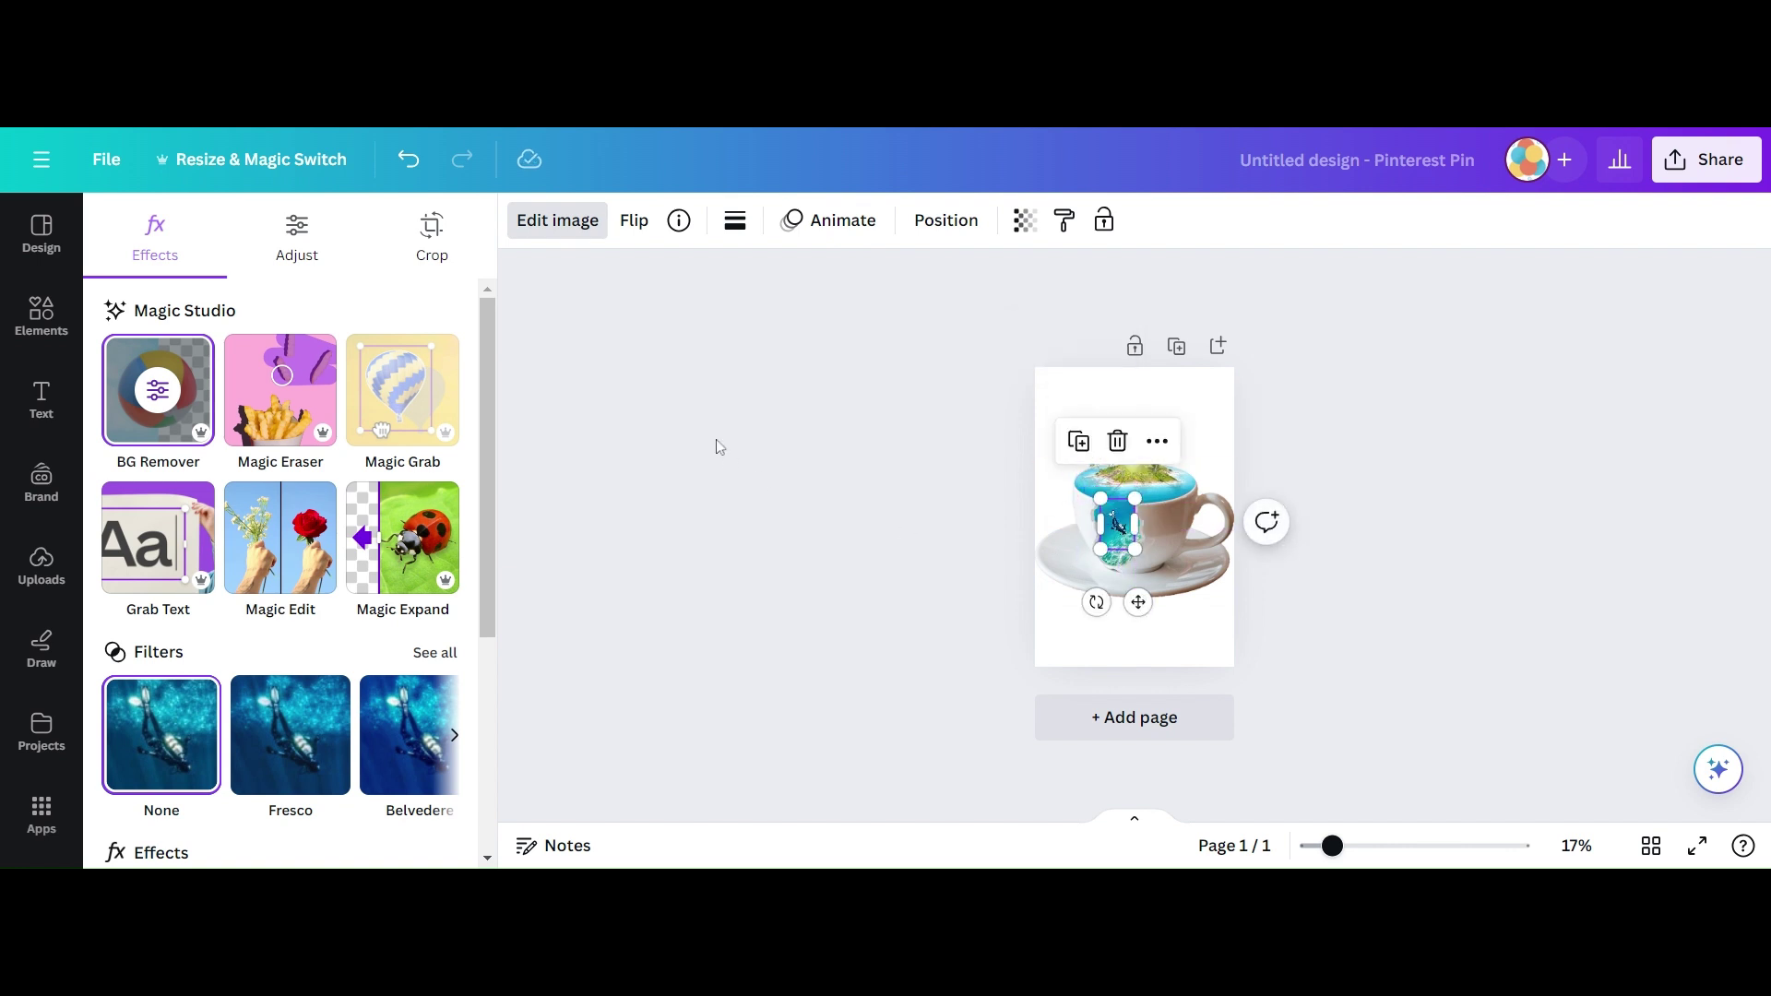
{"action": "left_click", "coordinate": [640, 238]}
{"action": "left_click", "coordinate": [646, 276]}
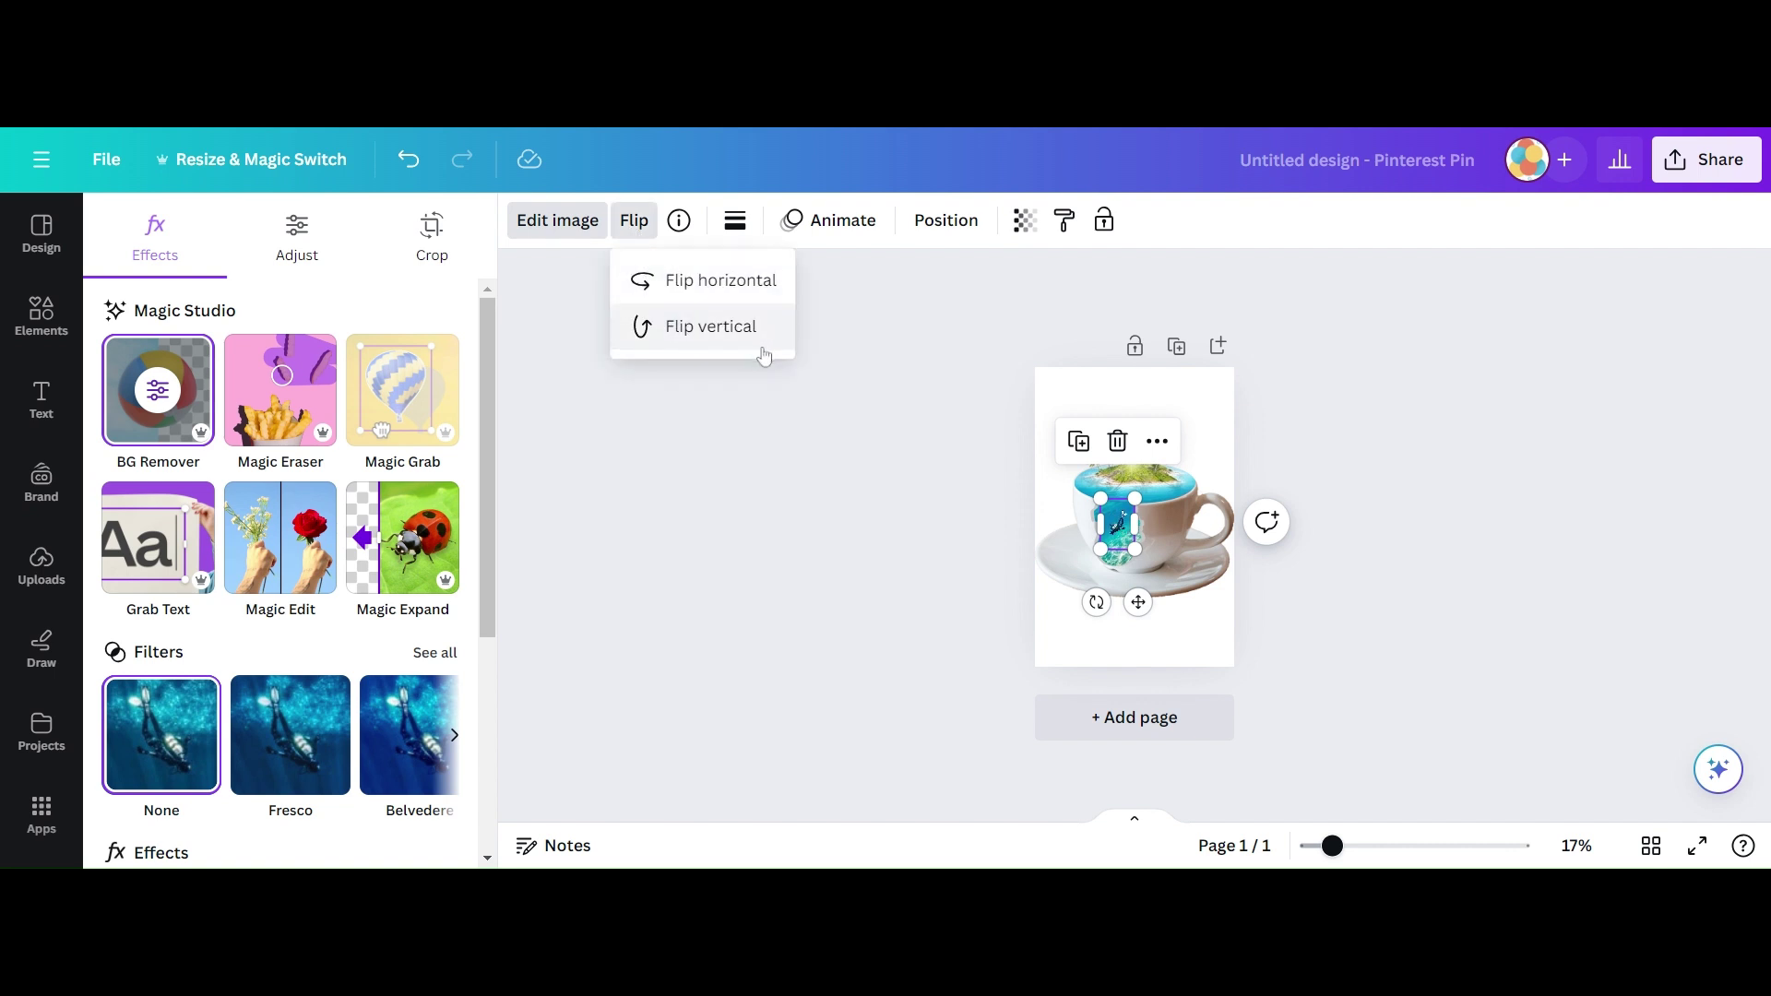
Crop the diver image on all four sides so its frame fits closely around the diver.
{"action": "left_click", "coordinate": [1362, 849]}
{"action": "left_click_drag", "start_coordinate": [1358, 849], "coordinate": [1420, 849]}
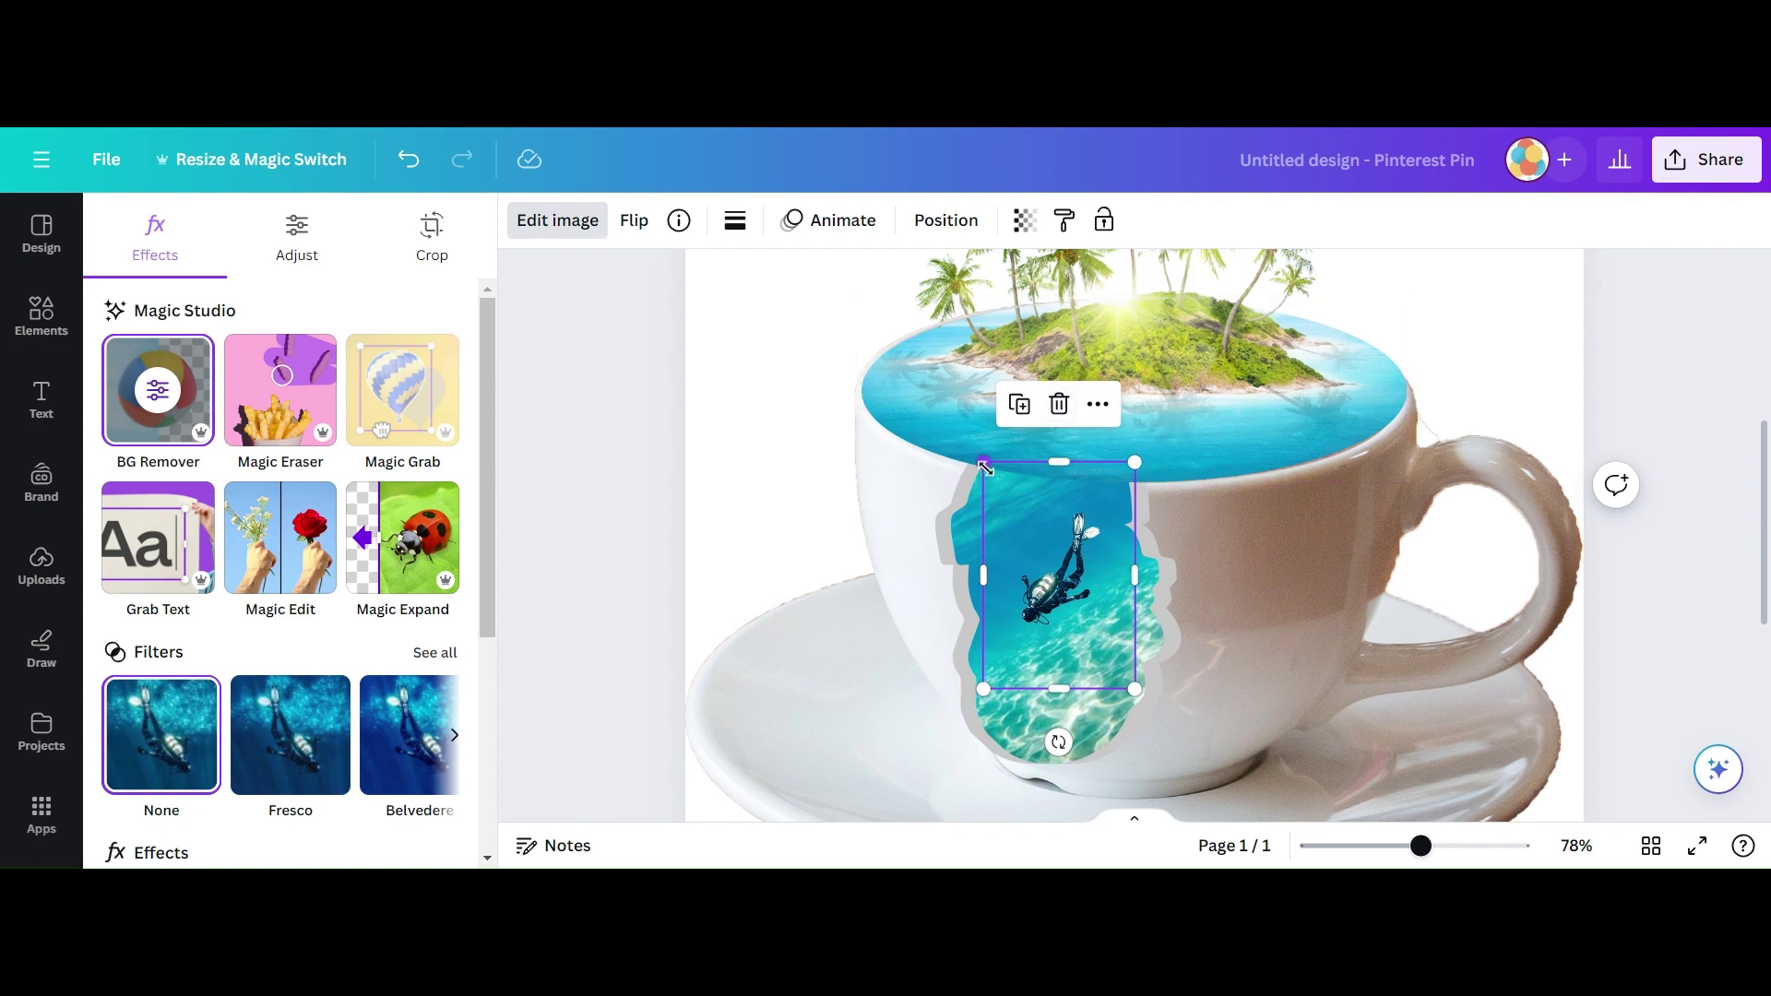
{"action": "left_click_drag", "start_coordinate": [1061, 456], "coordinate": [1061, 504]}
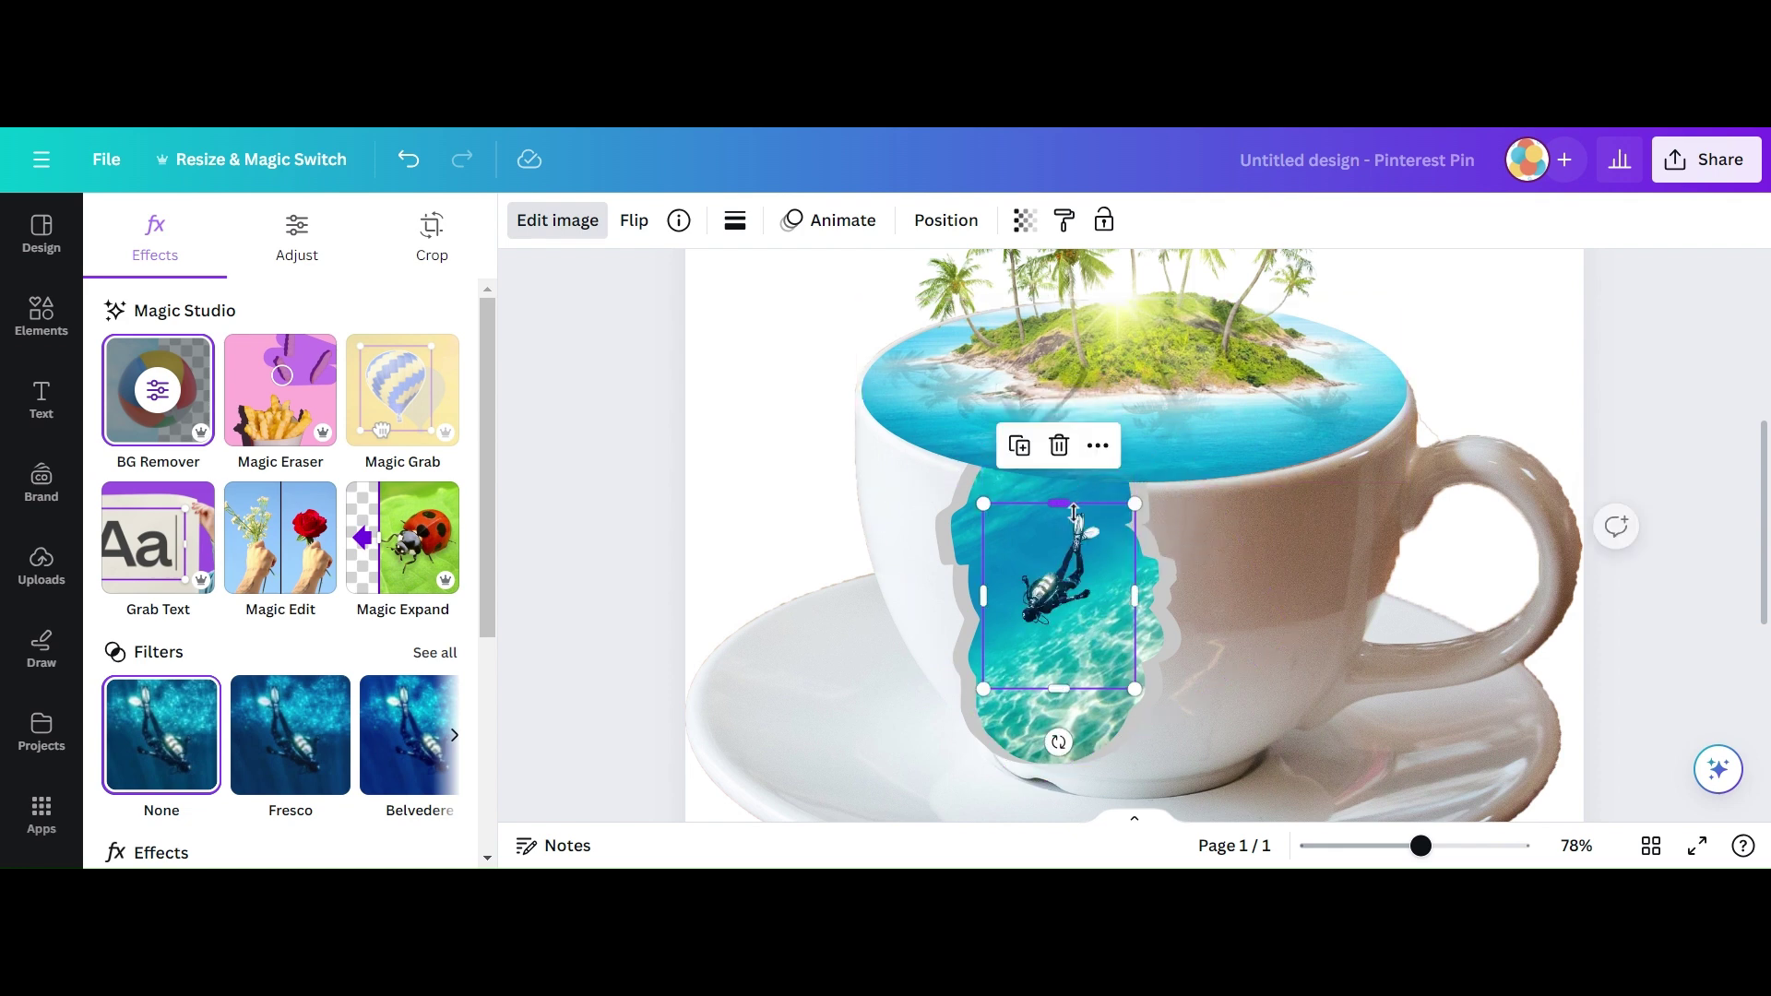
{"action": "left_click_drag", "start_coordinate": [1059, 690], "coordinate": [1059, 646]}
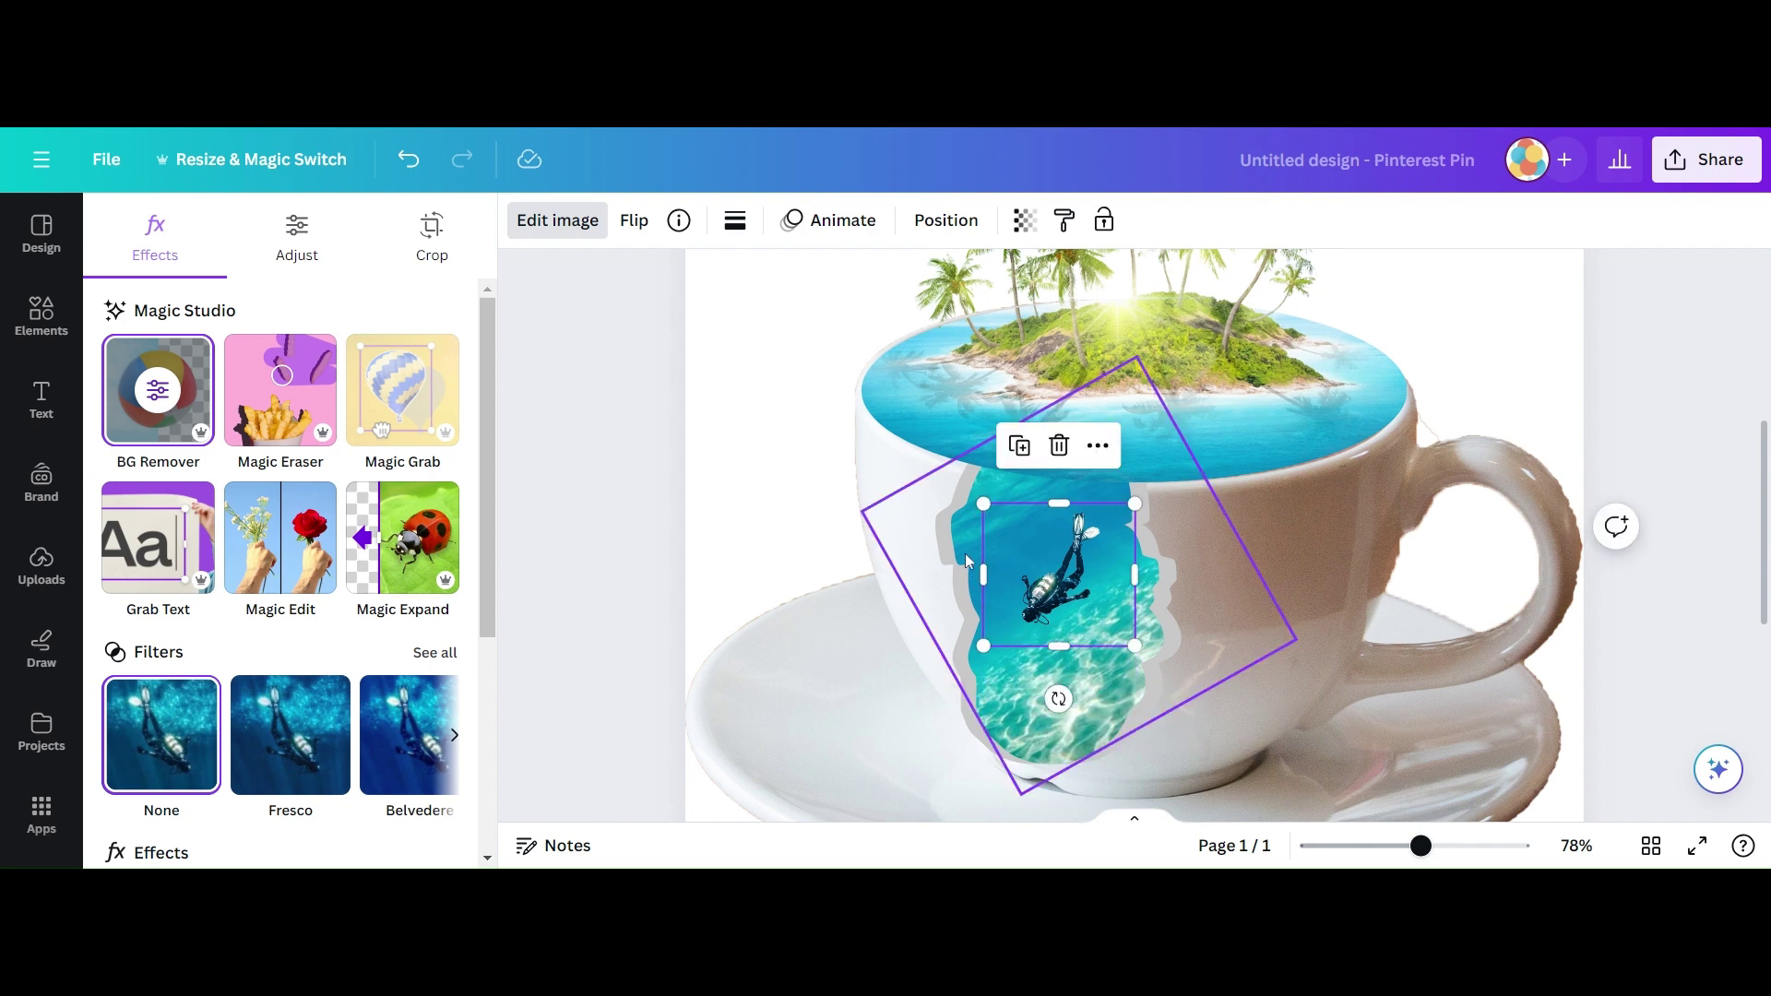
{"action": "left_click_drag", "start_coordinate": [990, 574], "coordinate": [1009, 574]}
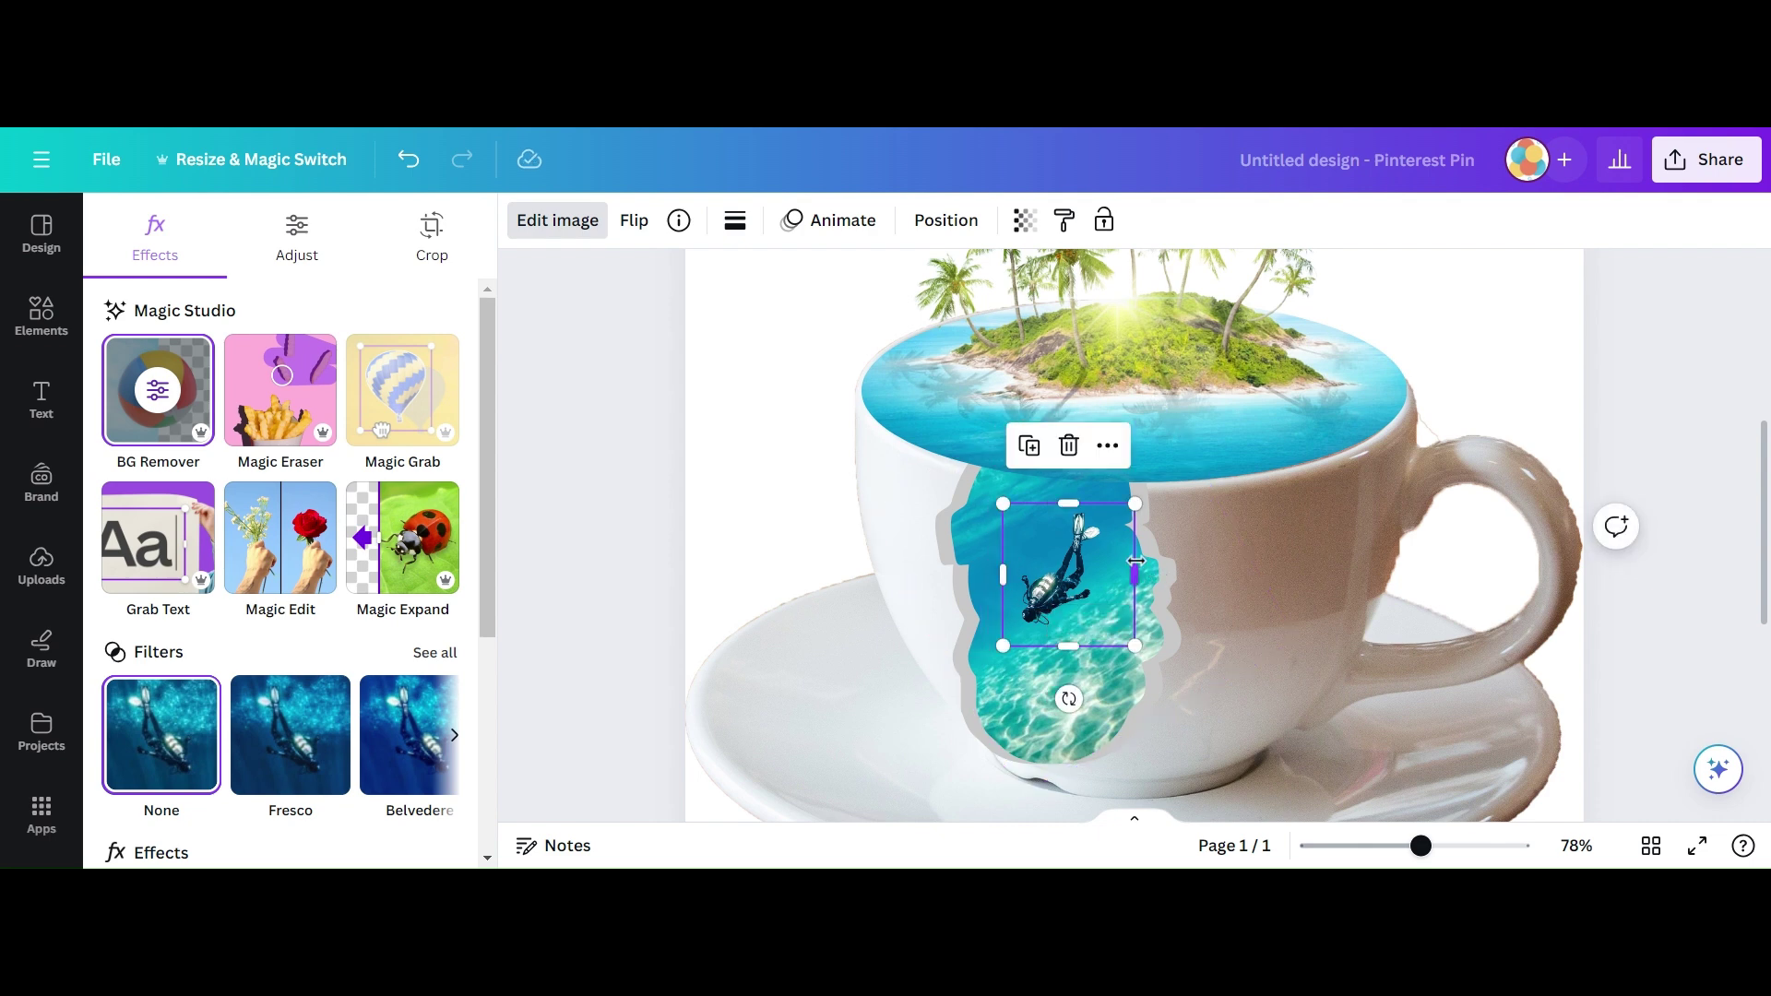
{"action": "mouse_move", "coordinate": [1134, 561]}
{"action": "left_mouse_down"}
{"action": "mouse_move", "coordinate": [1096, 561]}
{"action": "mouse_move", "coordinate": [1111, 559]}
{"action": "left_mouse_up"}
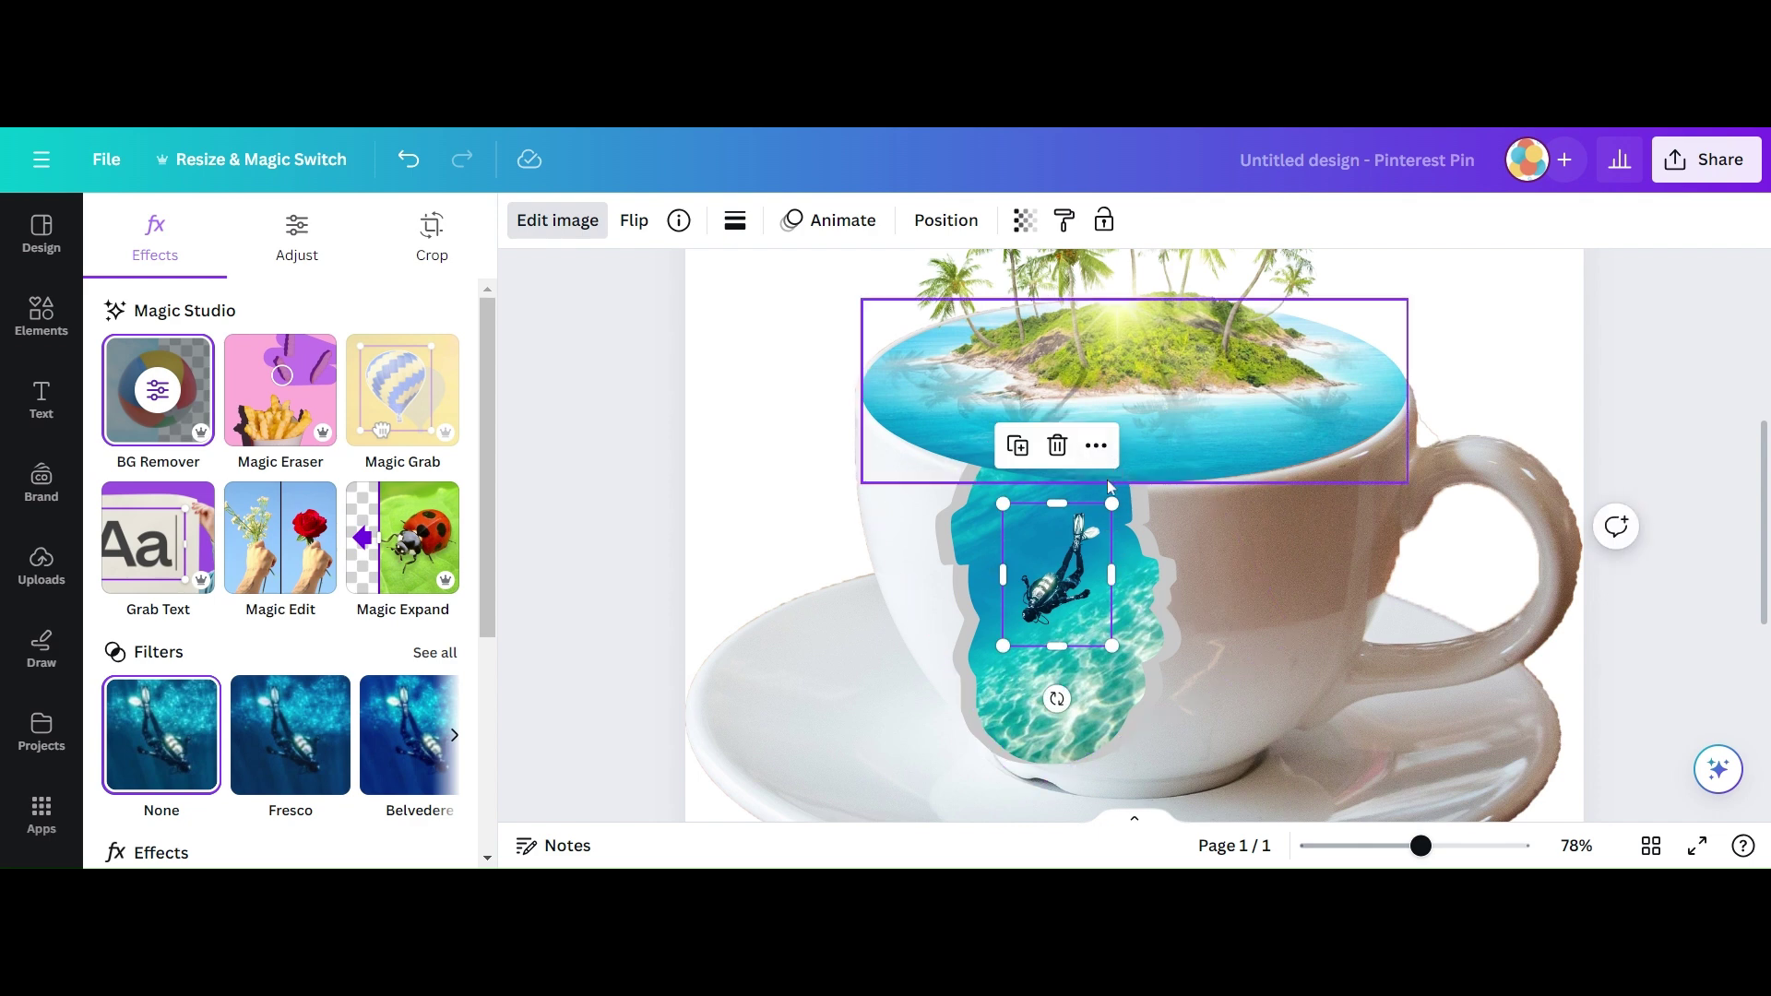
Shrink the diver further and reposition it near the right edge of the underwater scene on the cup.
{"action": "left_click_drag", "start_coordinate": [1112, 497], "coordinate": [1088, 520]}
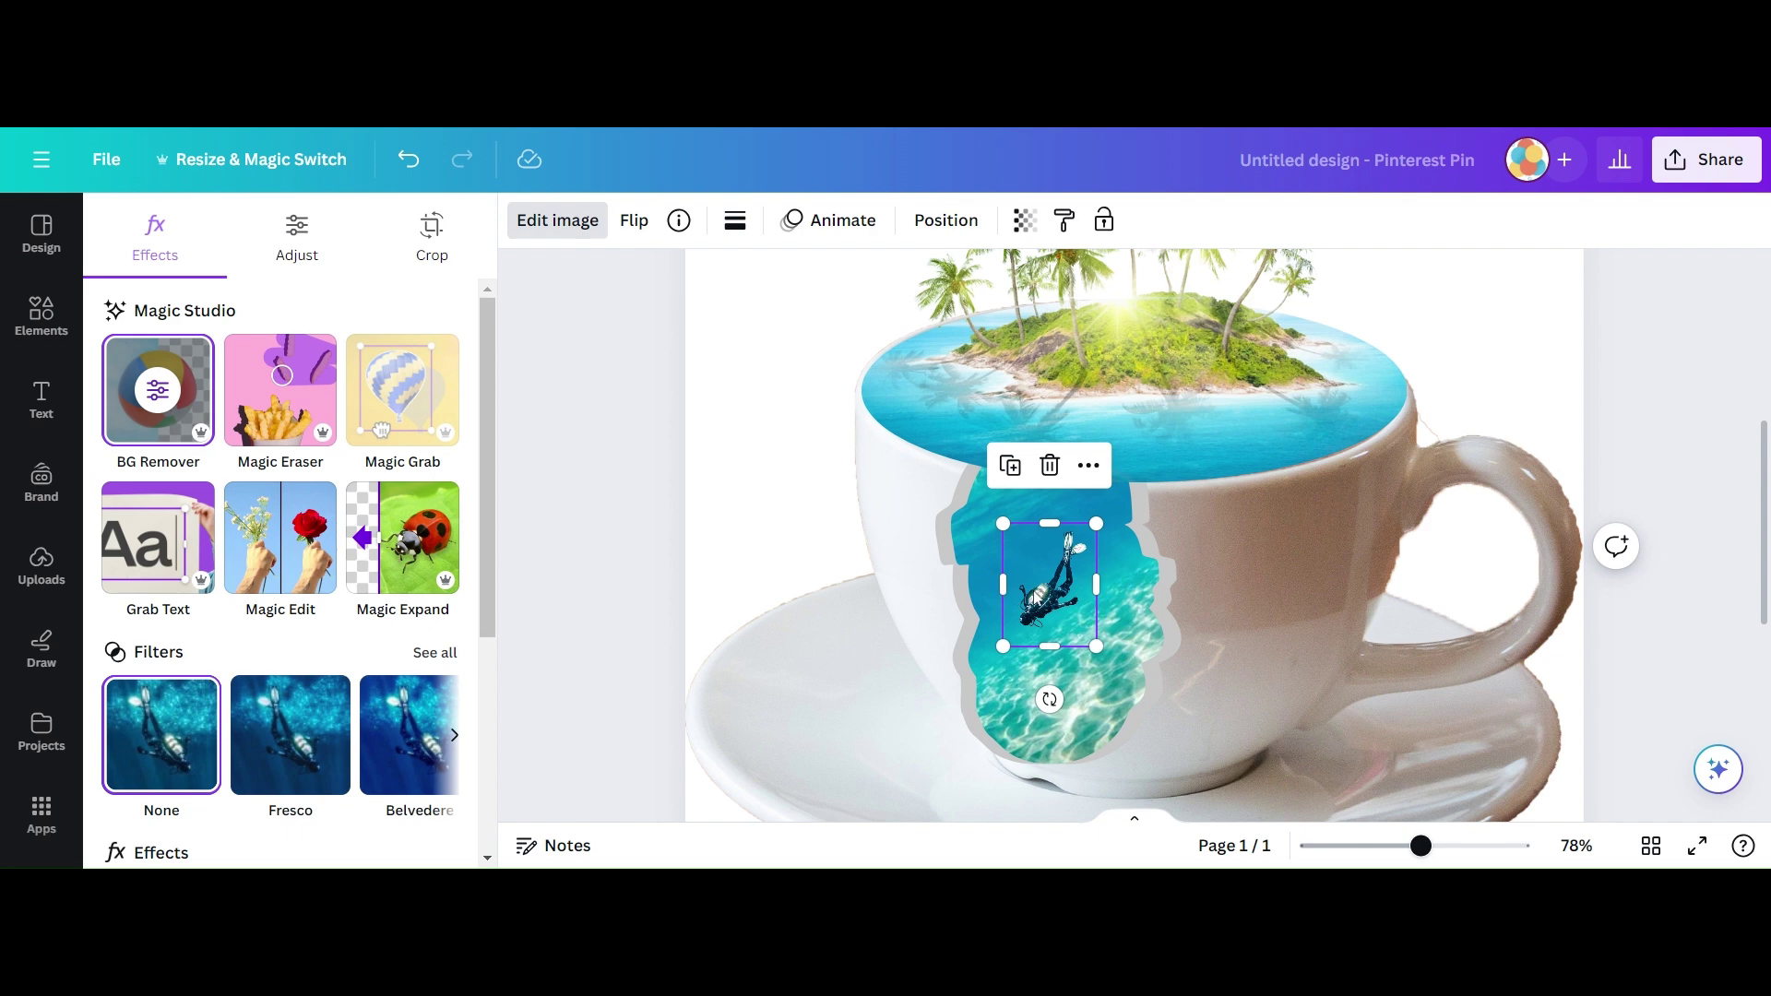
{"action": "left_click_drag", "start_coordinate": [1037, 588], "coordinate": [952, 610]}
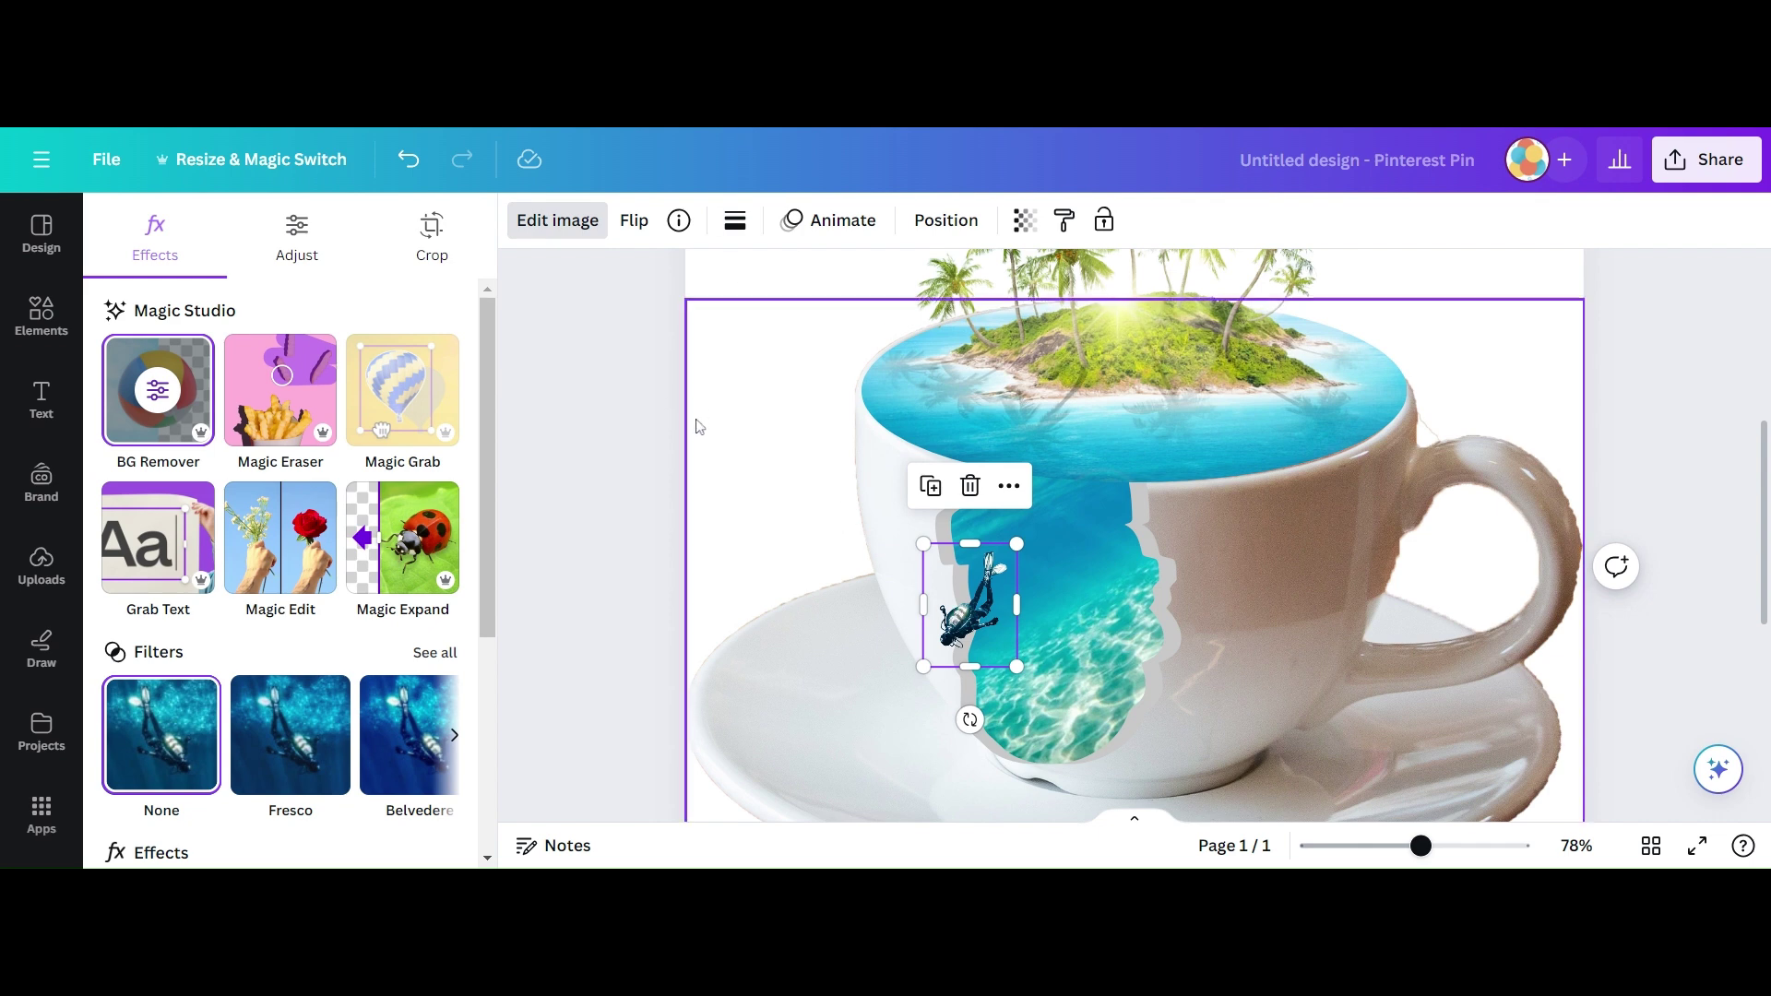
{"action": "key", "text": "Escape"}
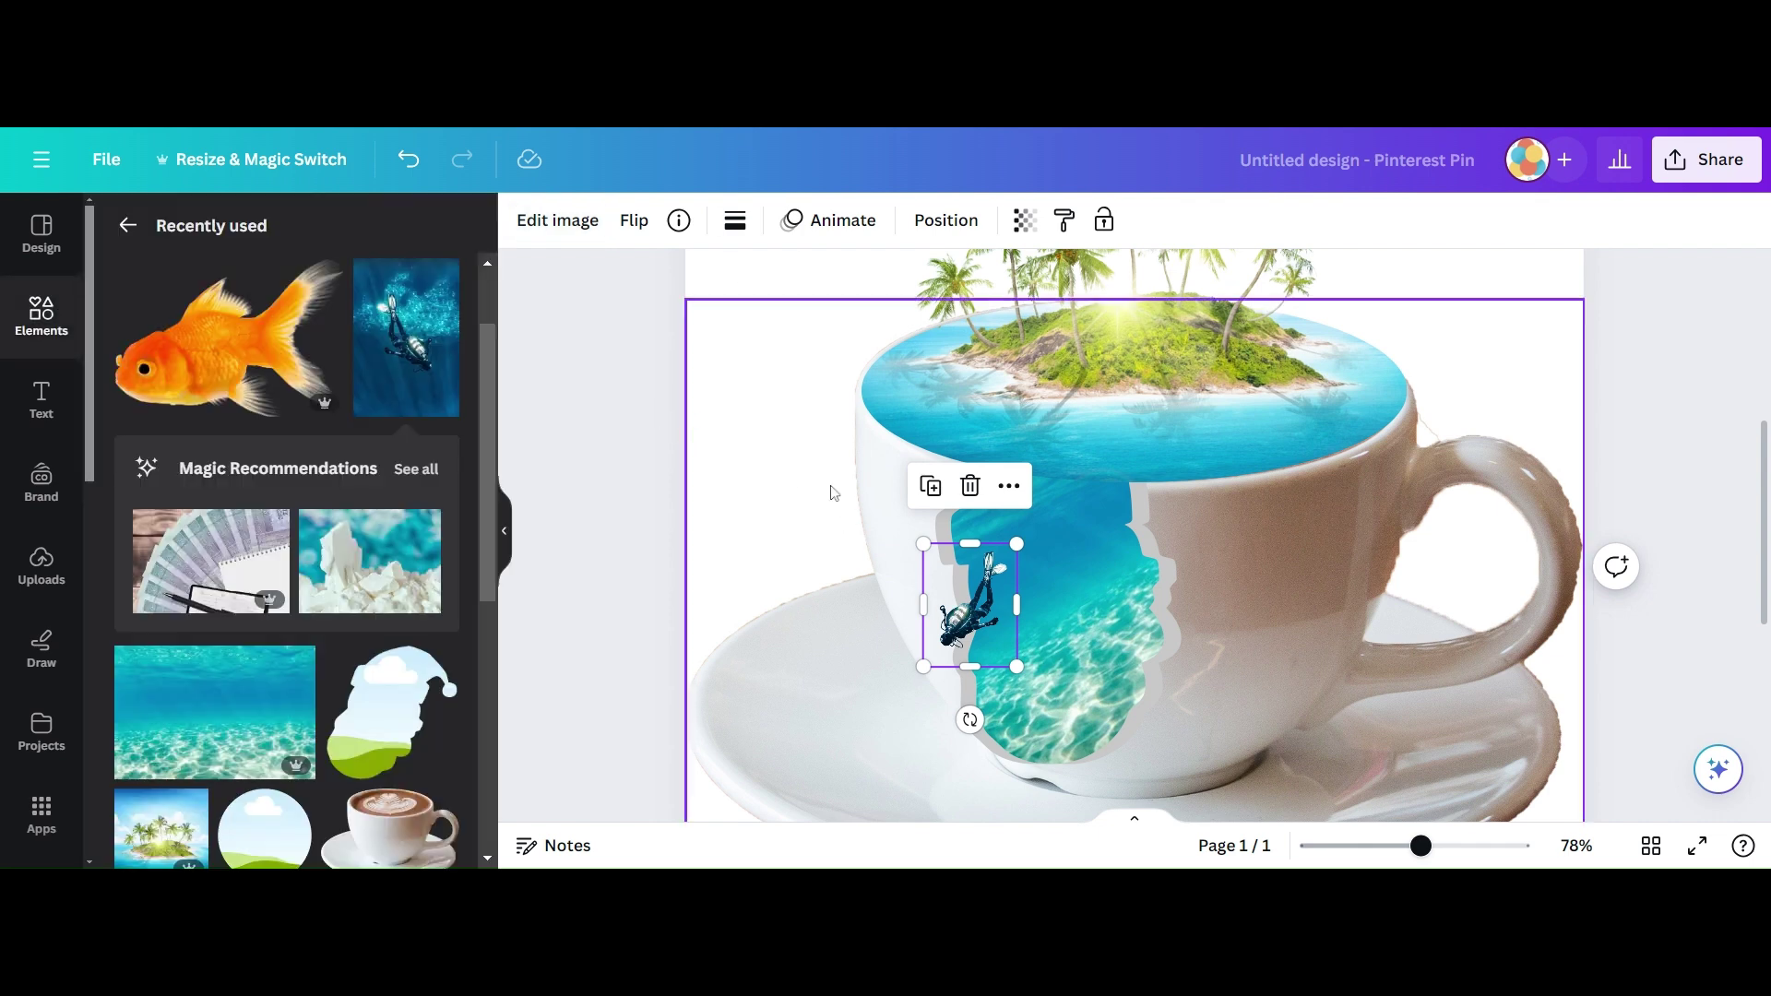
{"action": "left_click", "coordinate": [664, 330]}
{"action": "left_click", "coordinate": [950, 584]}
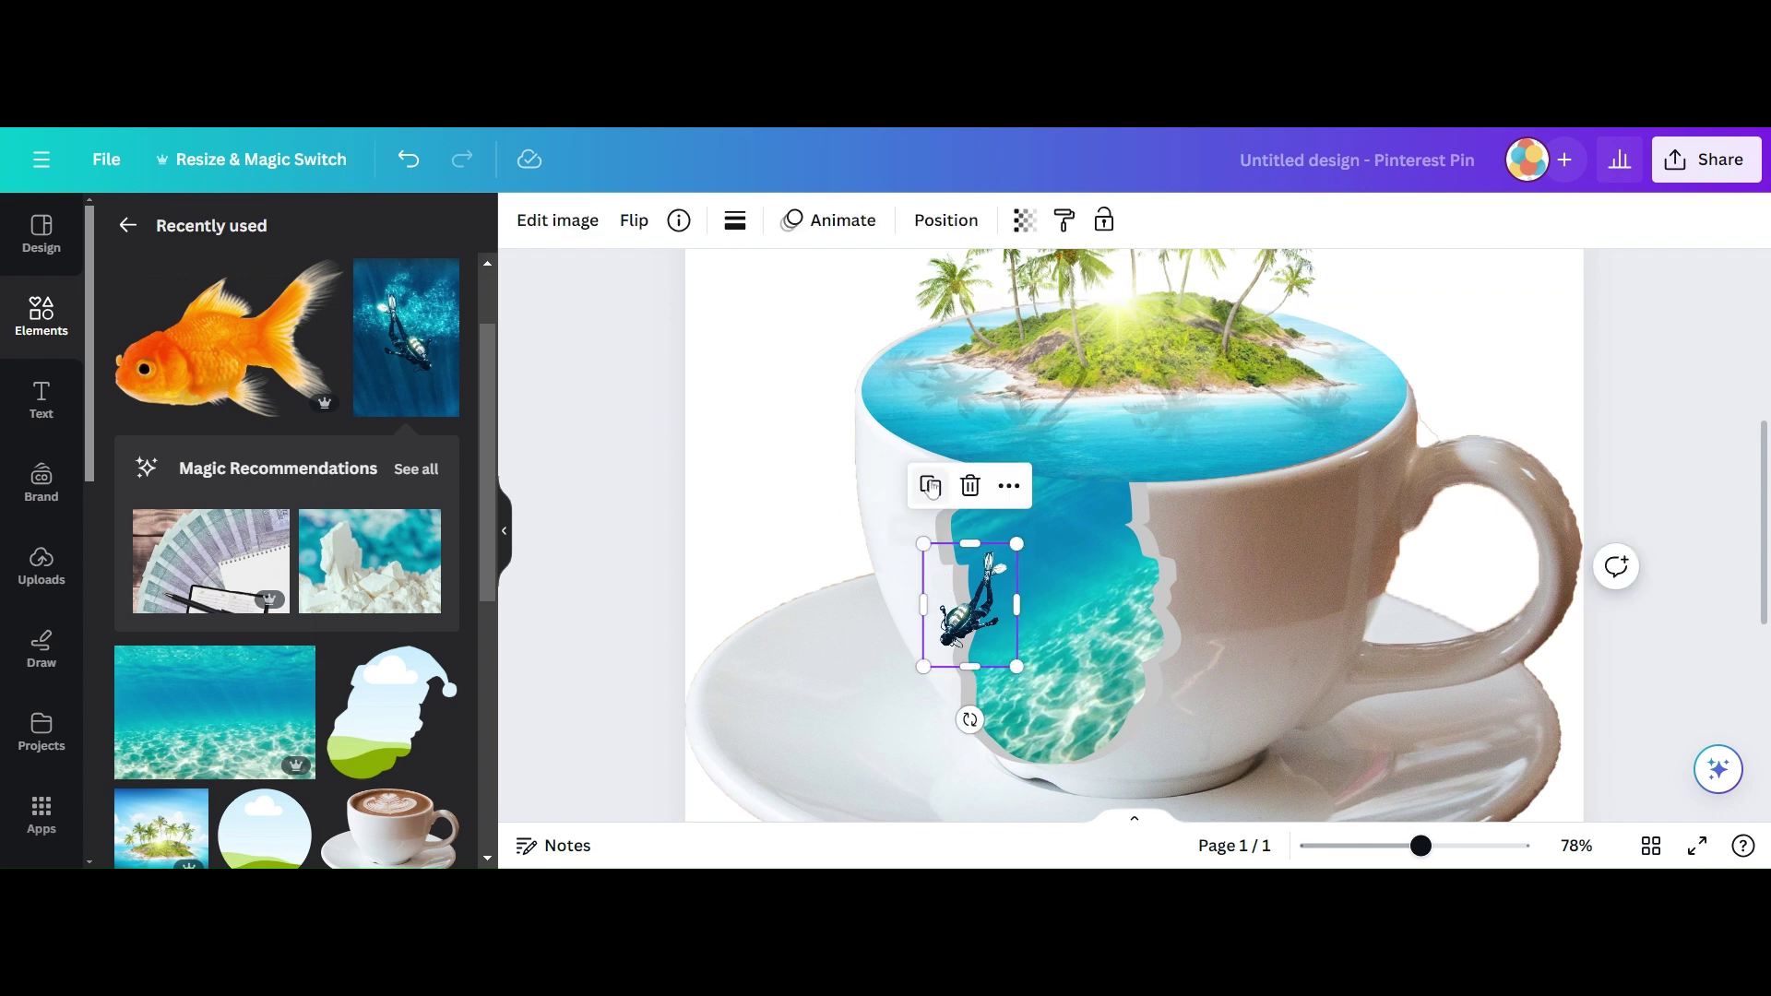
{"action": "left_click", "coordinate": [930, 488]}
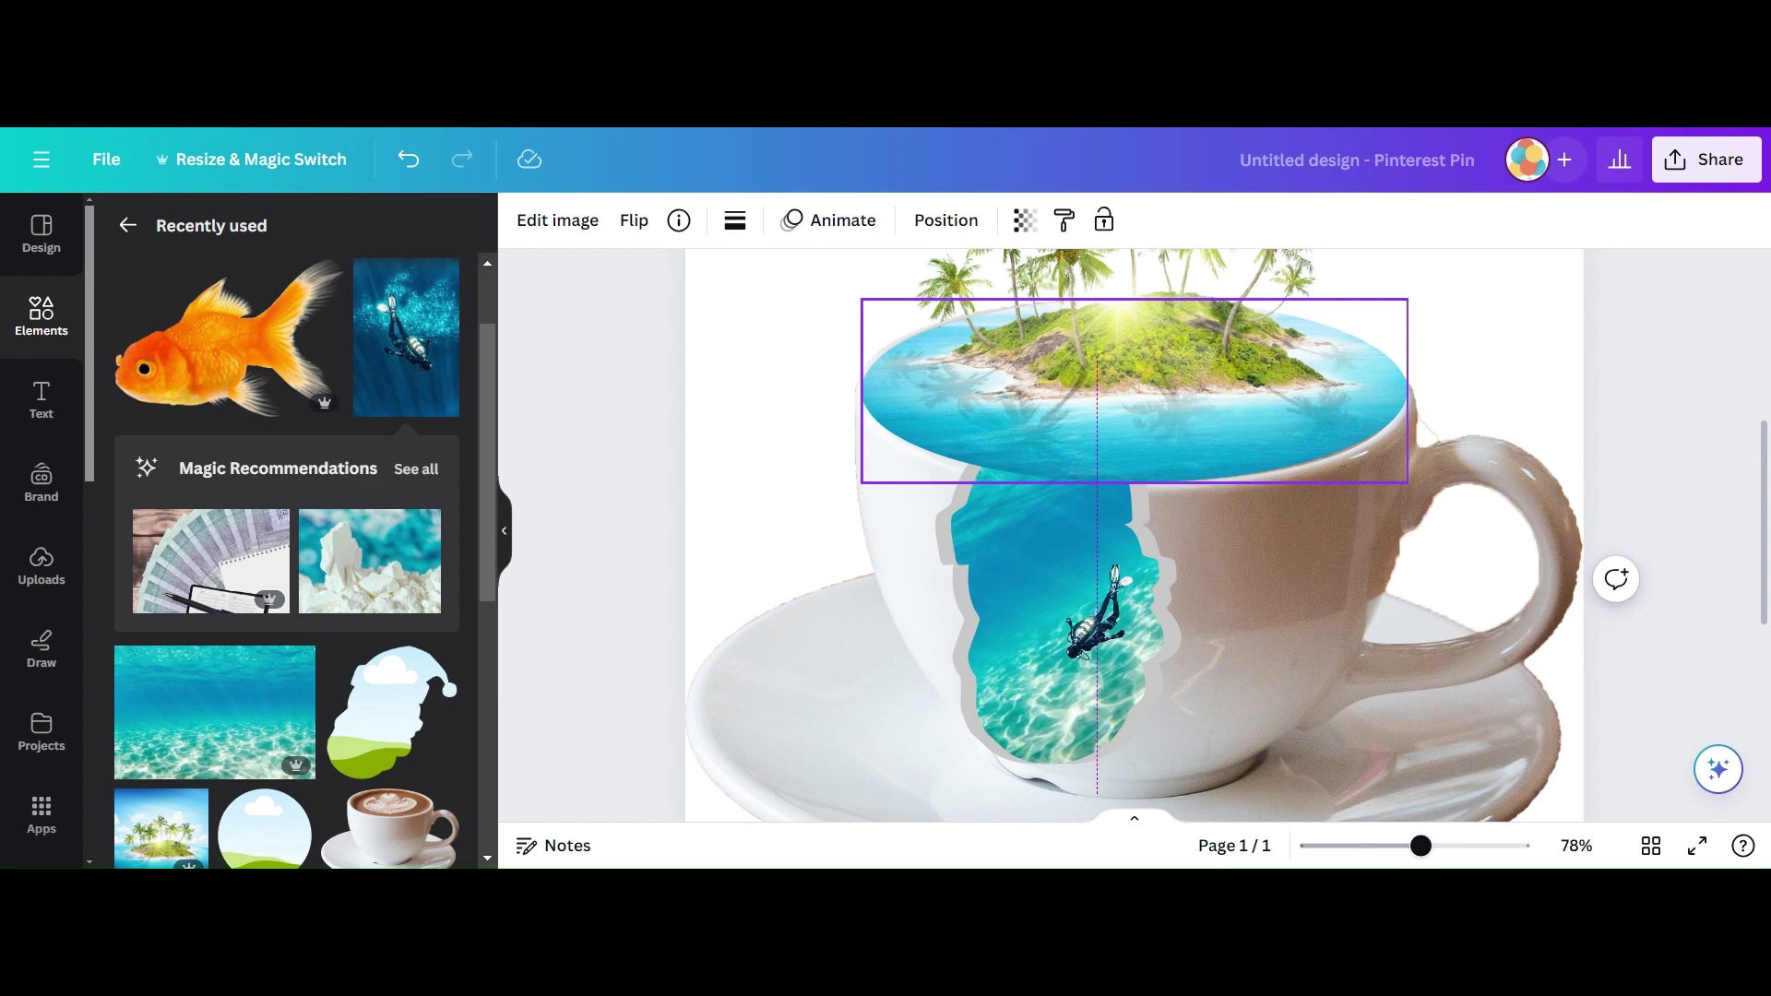
{"action": "left_click_drag", "start_coordinate": [1098, 614], "coordinate": [1097, 618]}
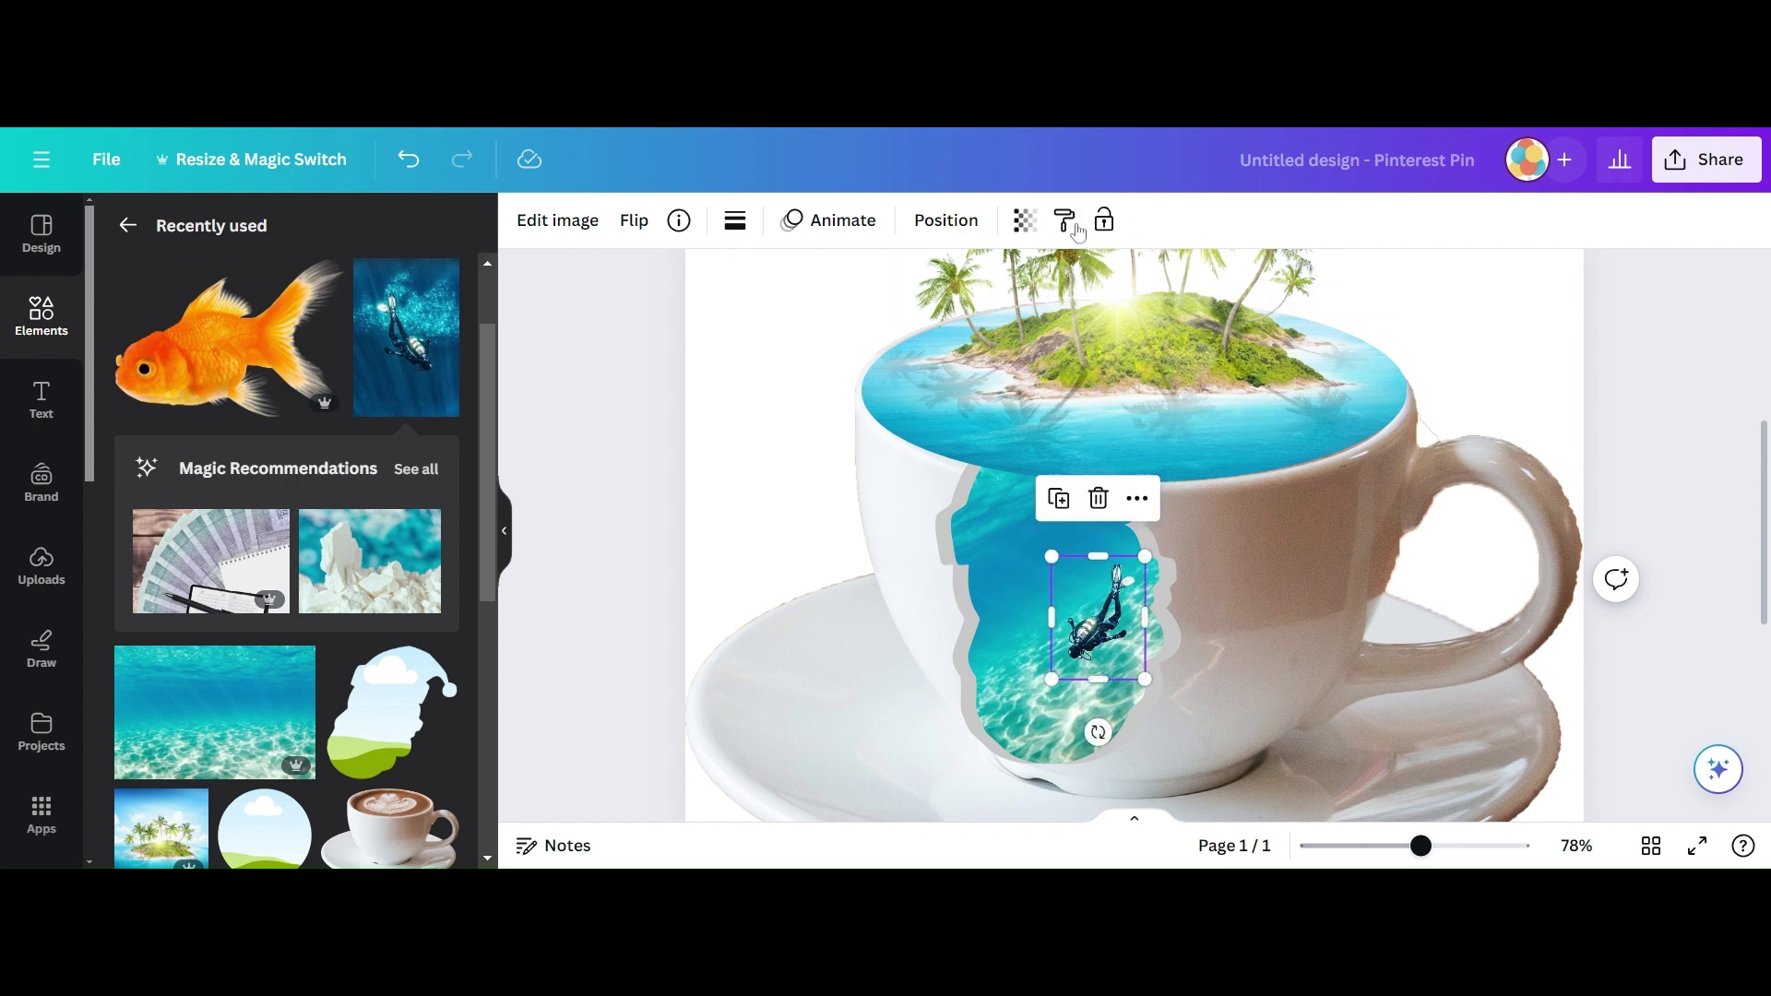
Set the diver's transparency to 64 so it blends into the water.
{"action": "left_click", "coordinate": [1026, 223]}
{"action": "left_click_drag", "start_coordinate": [961, 330], "coordinate": [907, 323]}
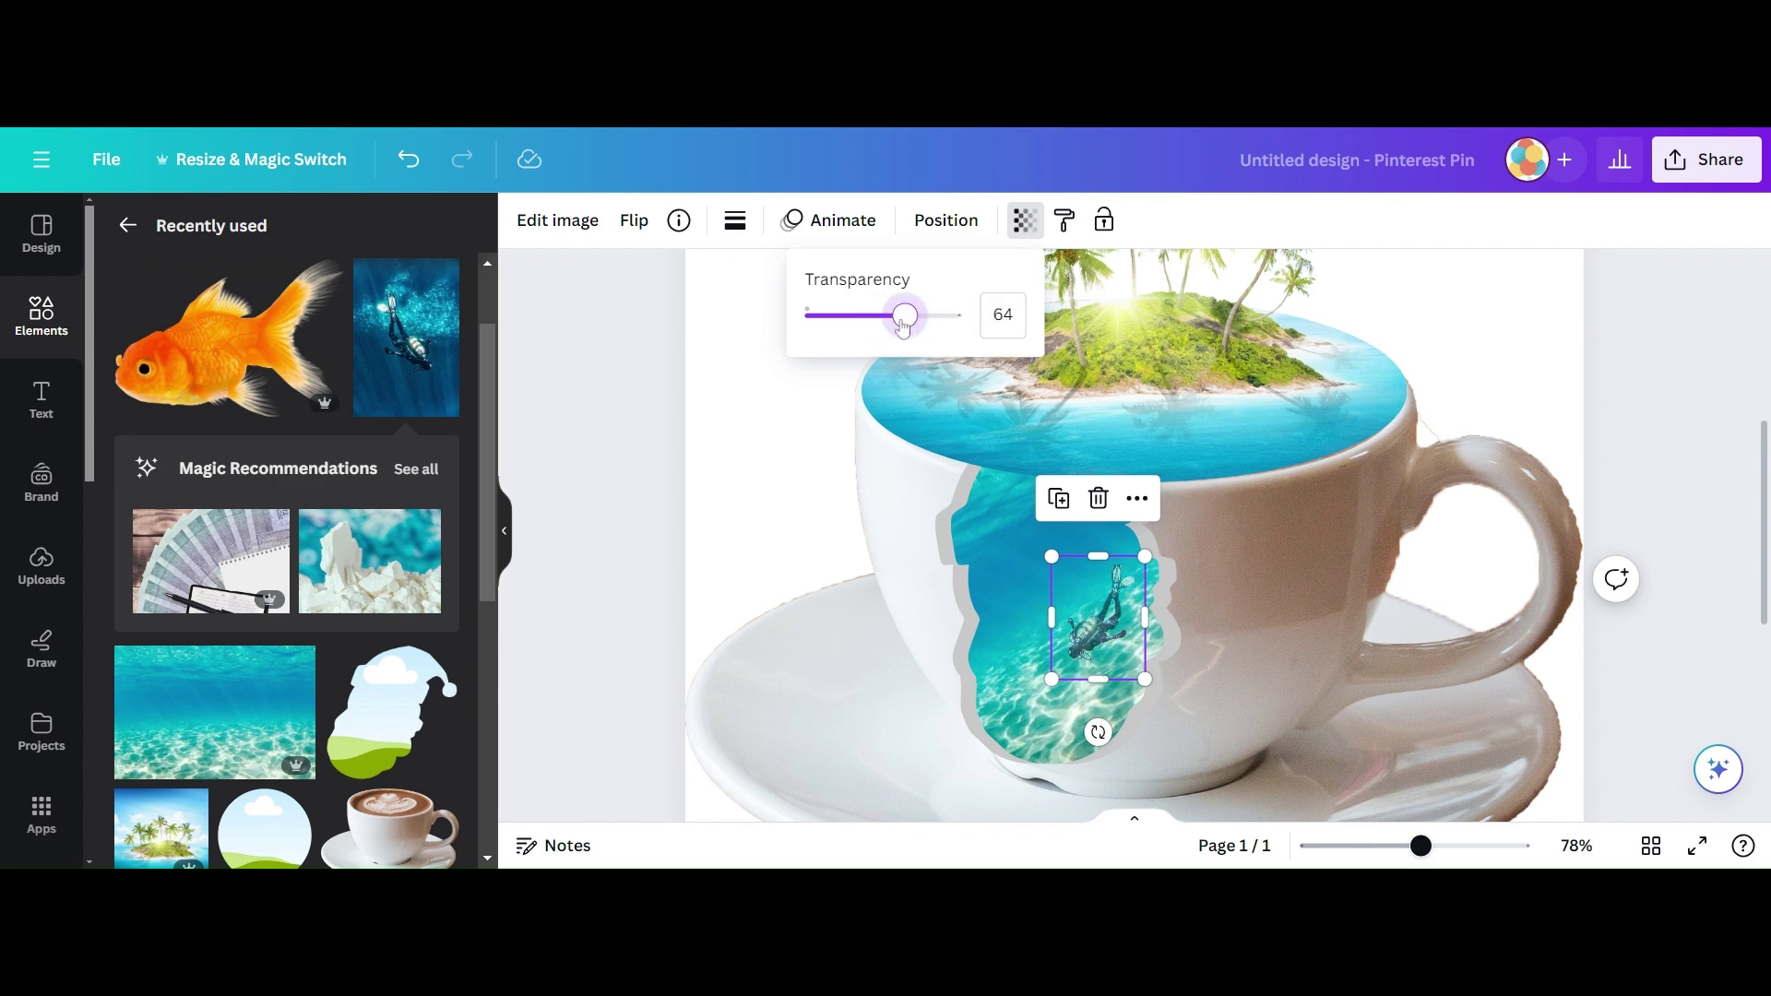
{"action": "left_click", "coordinate": [649, 406]}
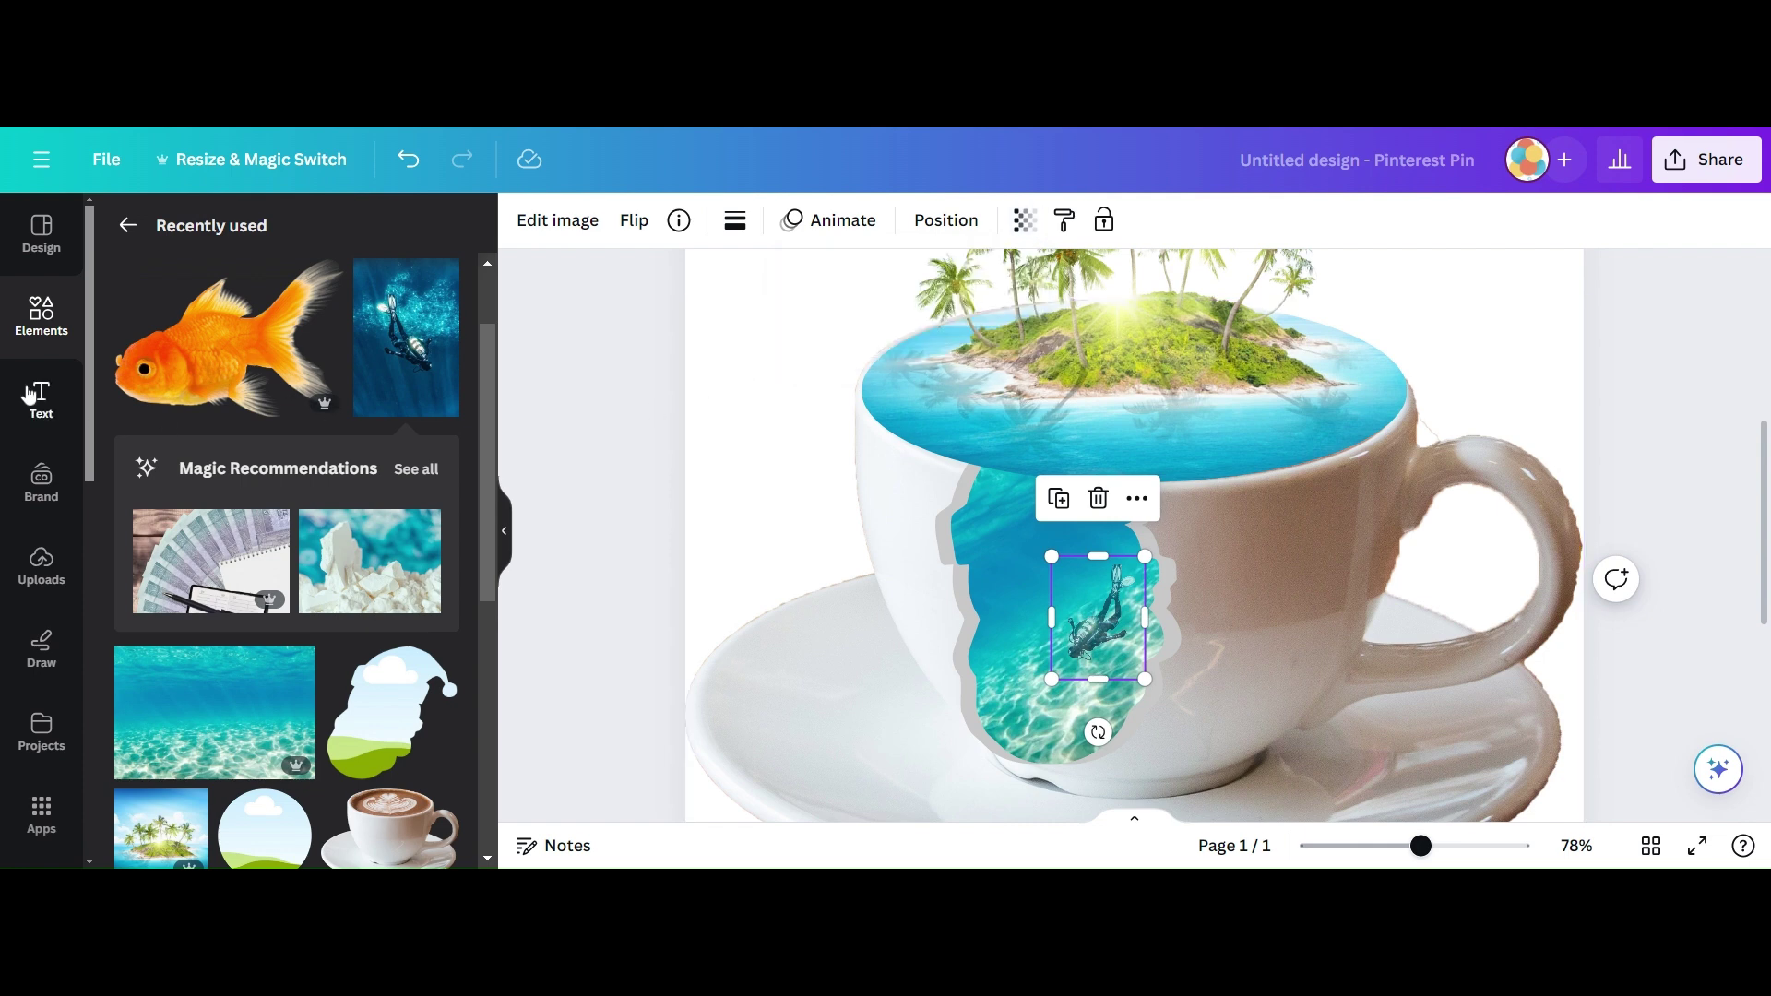
Add the recently used goldfish, shrink it, tilt it downward and place it low on the left side of the underwater scene.
{"action": "left_click", "coordinate": [139, 385]}
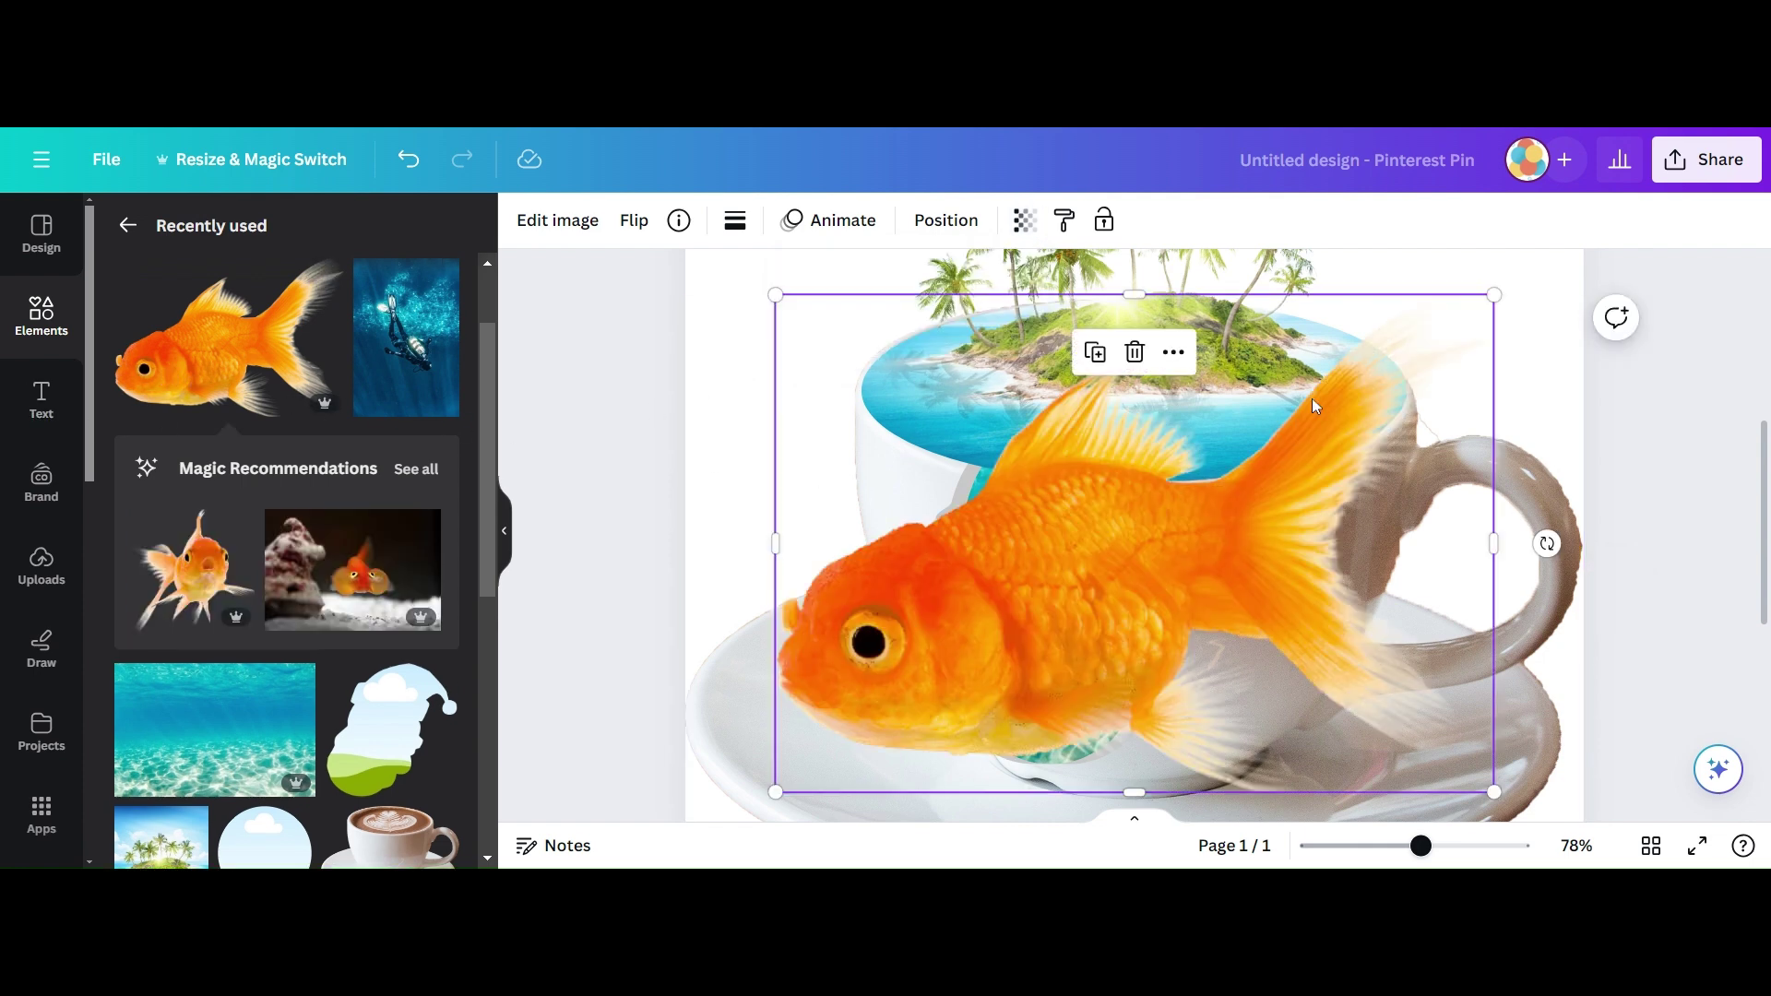
{"action": "left_click_drag", "start_coordinate": [1492, 289], "coordinate": [1094, 689]}
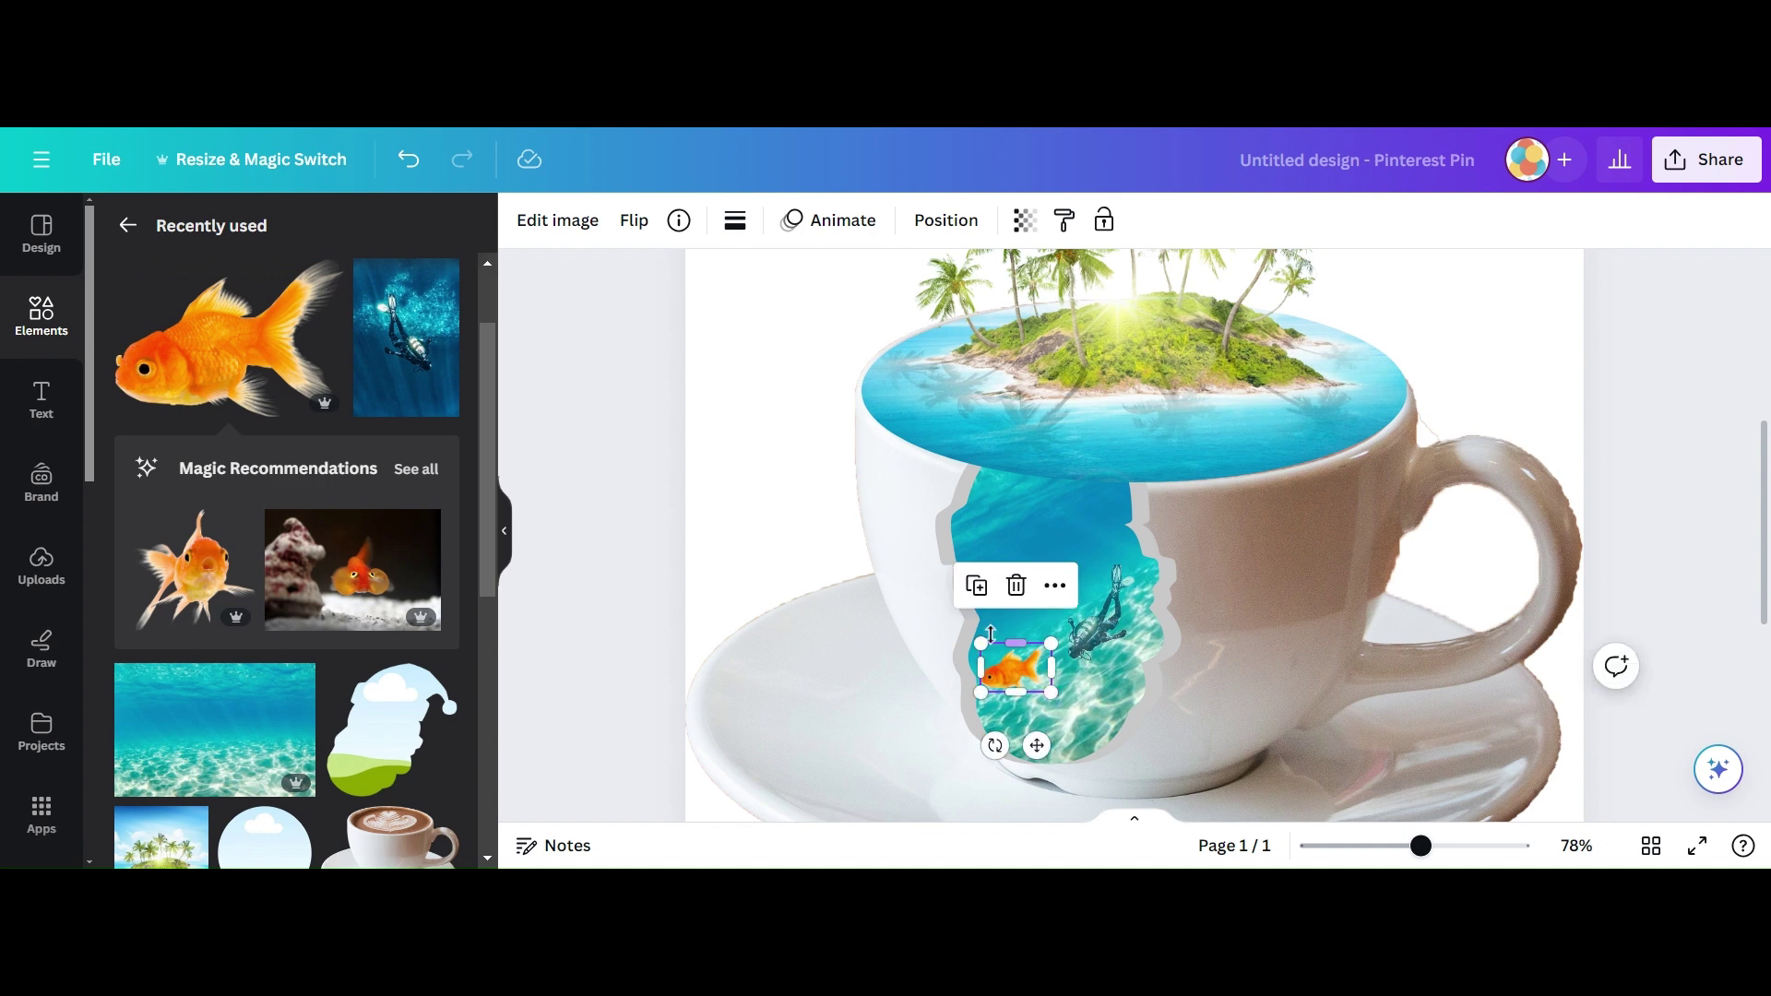
{"action": "left_click_drag", "start_coordinate": [990, 746], "coordinate": [949, 713]}
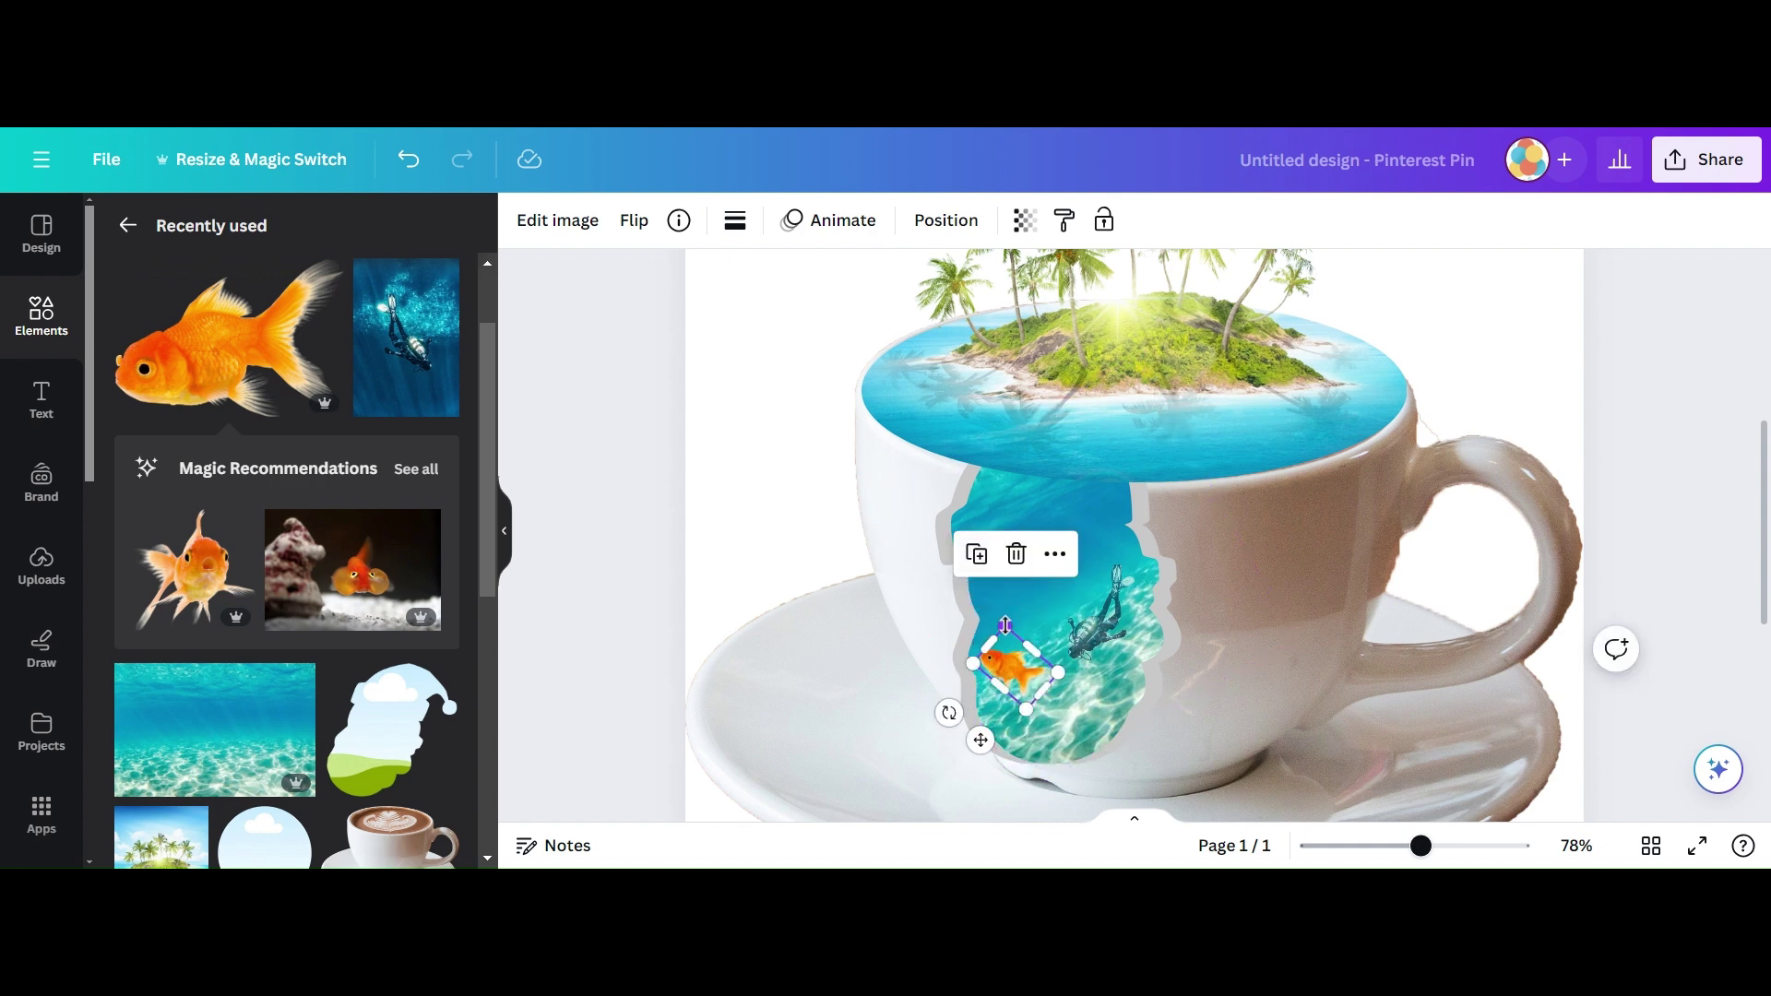
{"action": "left_click_drag", "start_coordinate": [1005, 627], "coordinate": [1009, 659]}
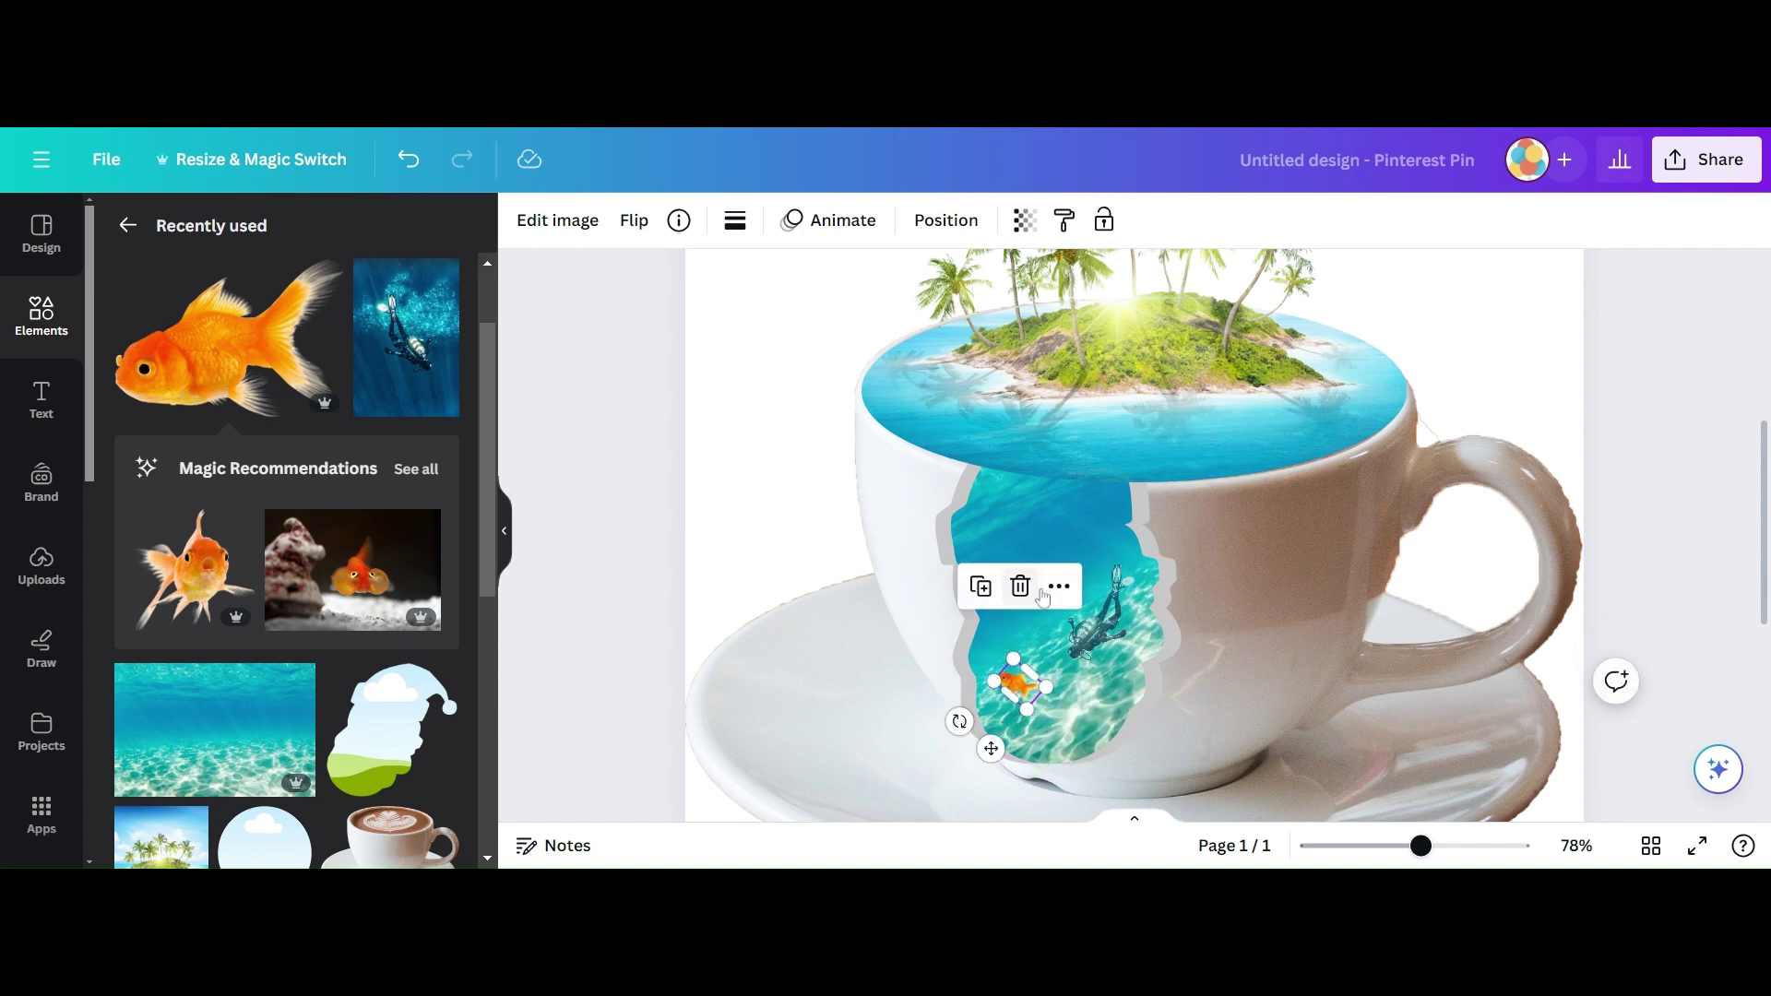
Set the goldfish's transparency to 78.
{"action": "left_click", "coordinate": [1023, 219]}
{"action": "left_click_drag", "start_coordinate": [961, 316], "coordinate": [928, 329]}
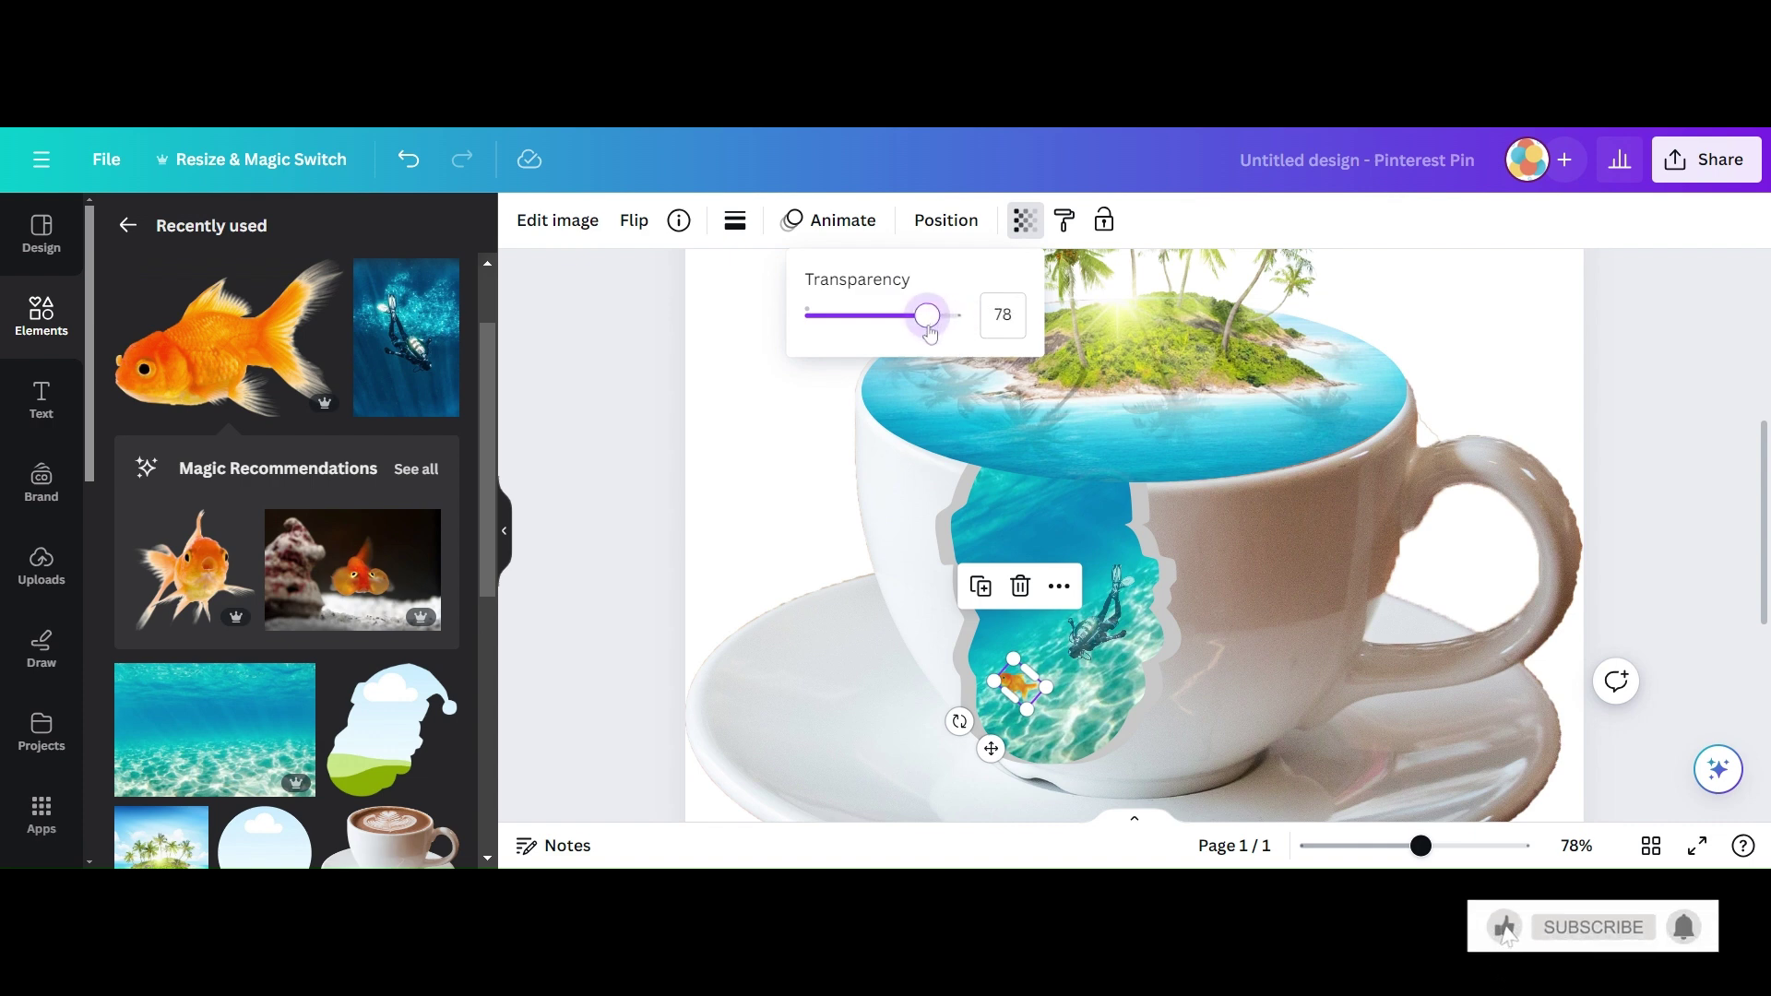
{"action": "left_click", "coordinate": [1342, 258]}
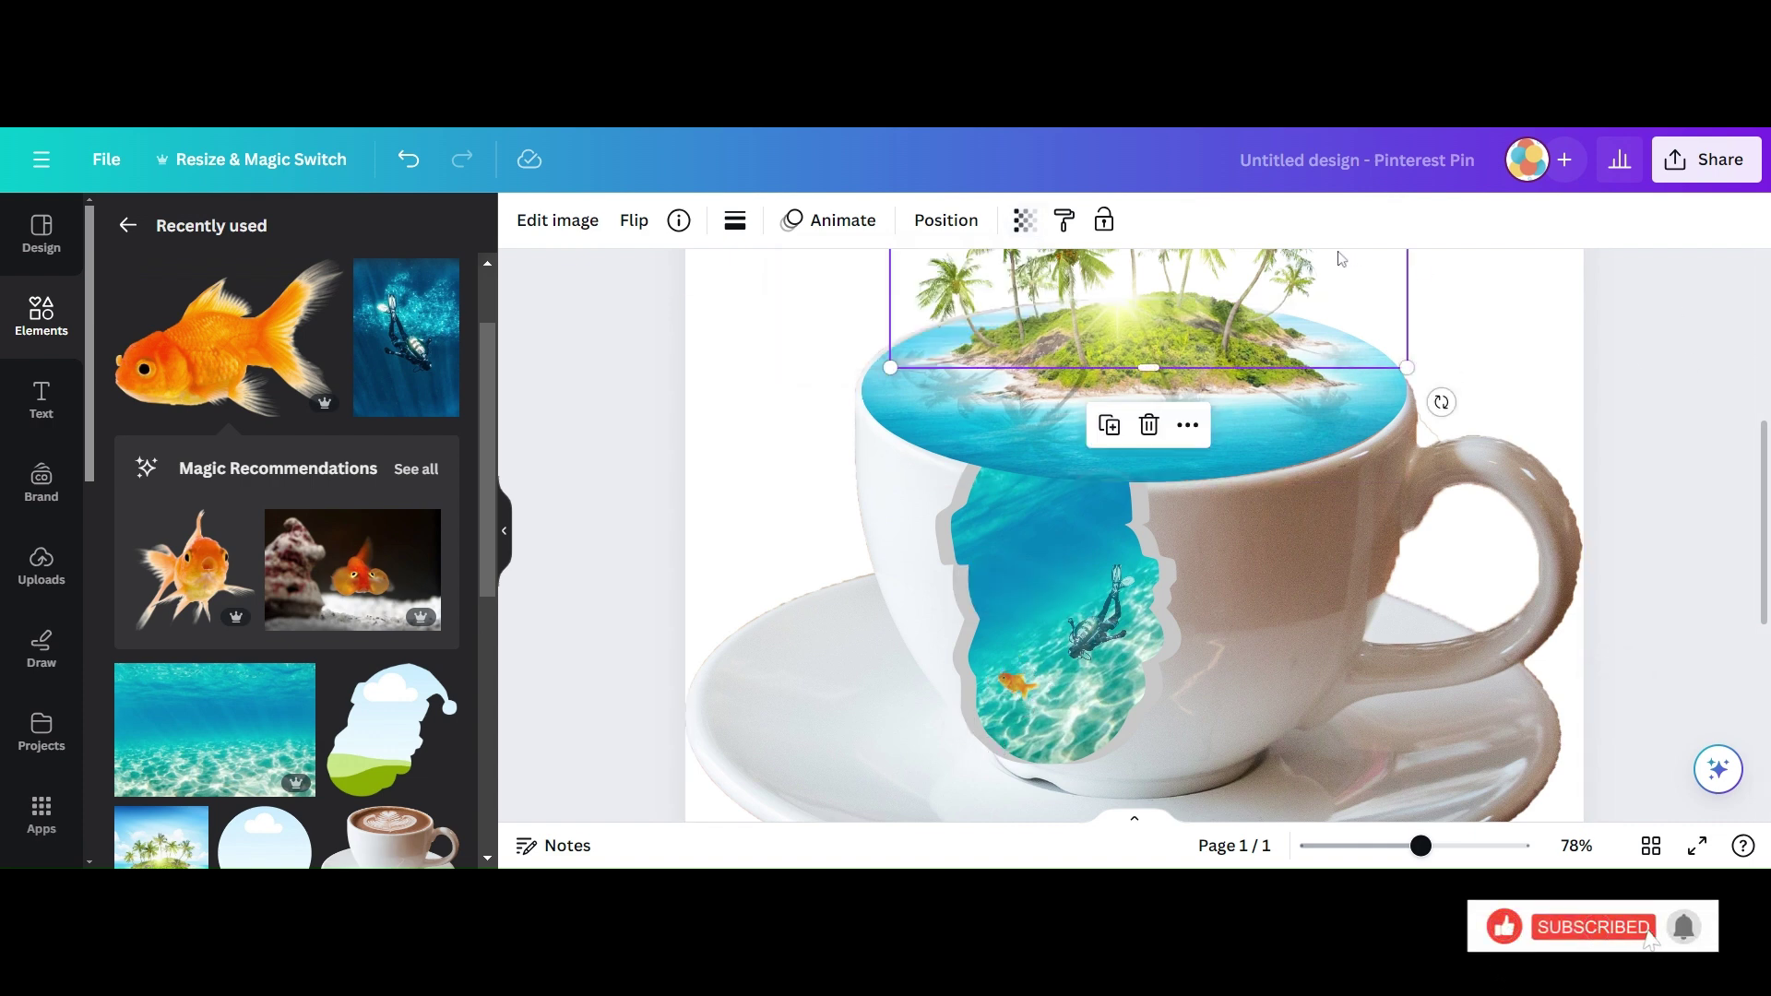
Add the blue gradient image from the recently used elements and set it as the page background.
{"action": "scroll", "coordinate": [704, 407], "scroll_direction": "up", "scroll_amount": 5}
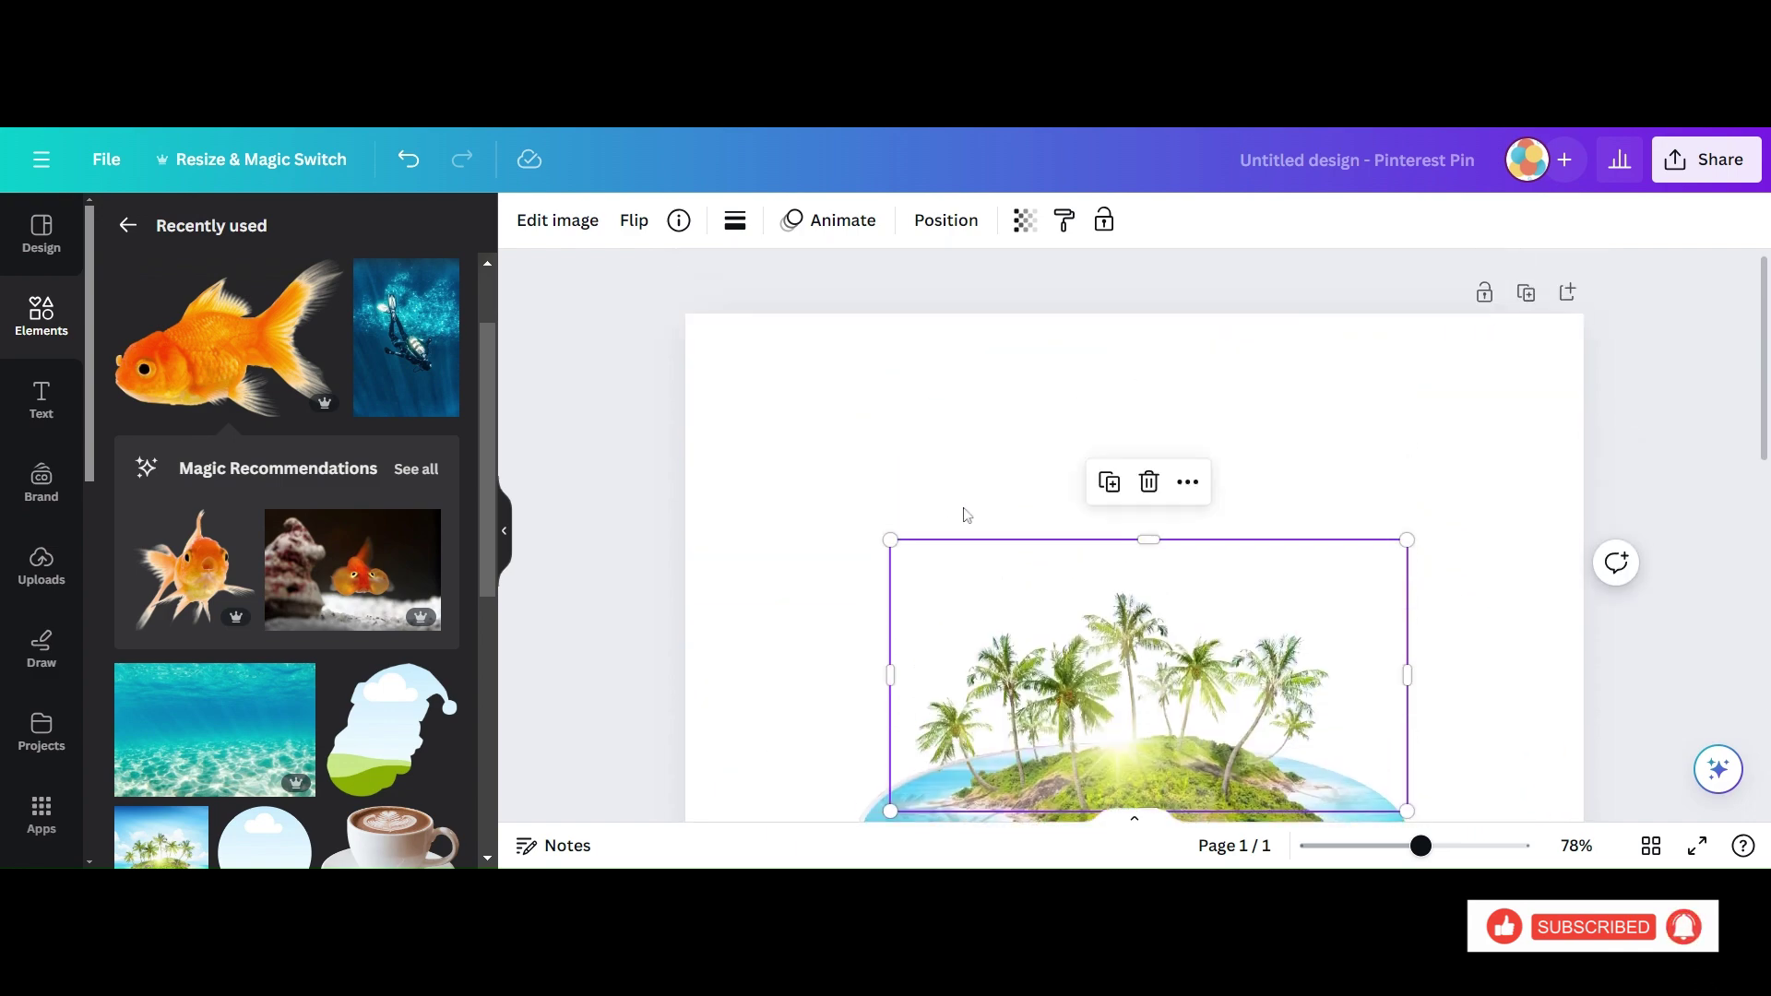
{"action": "left_click_drag", "start_coordinate": [1421, 846], "coordinate": [1347, 850]}
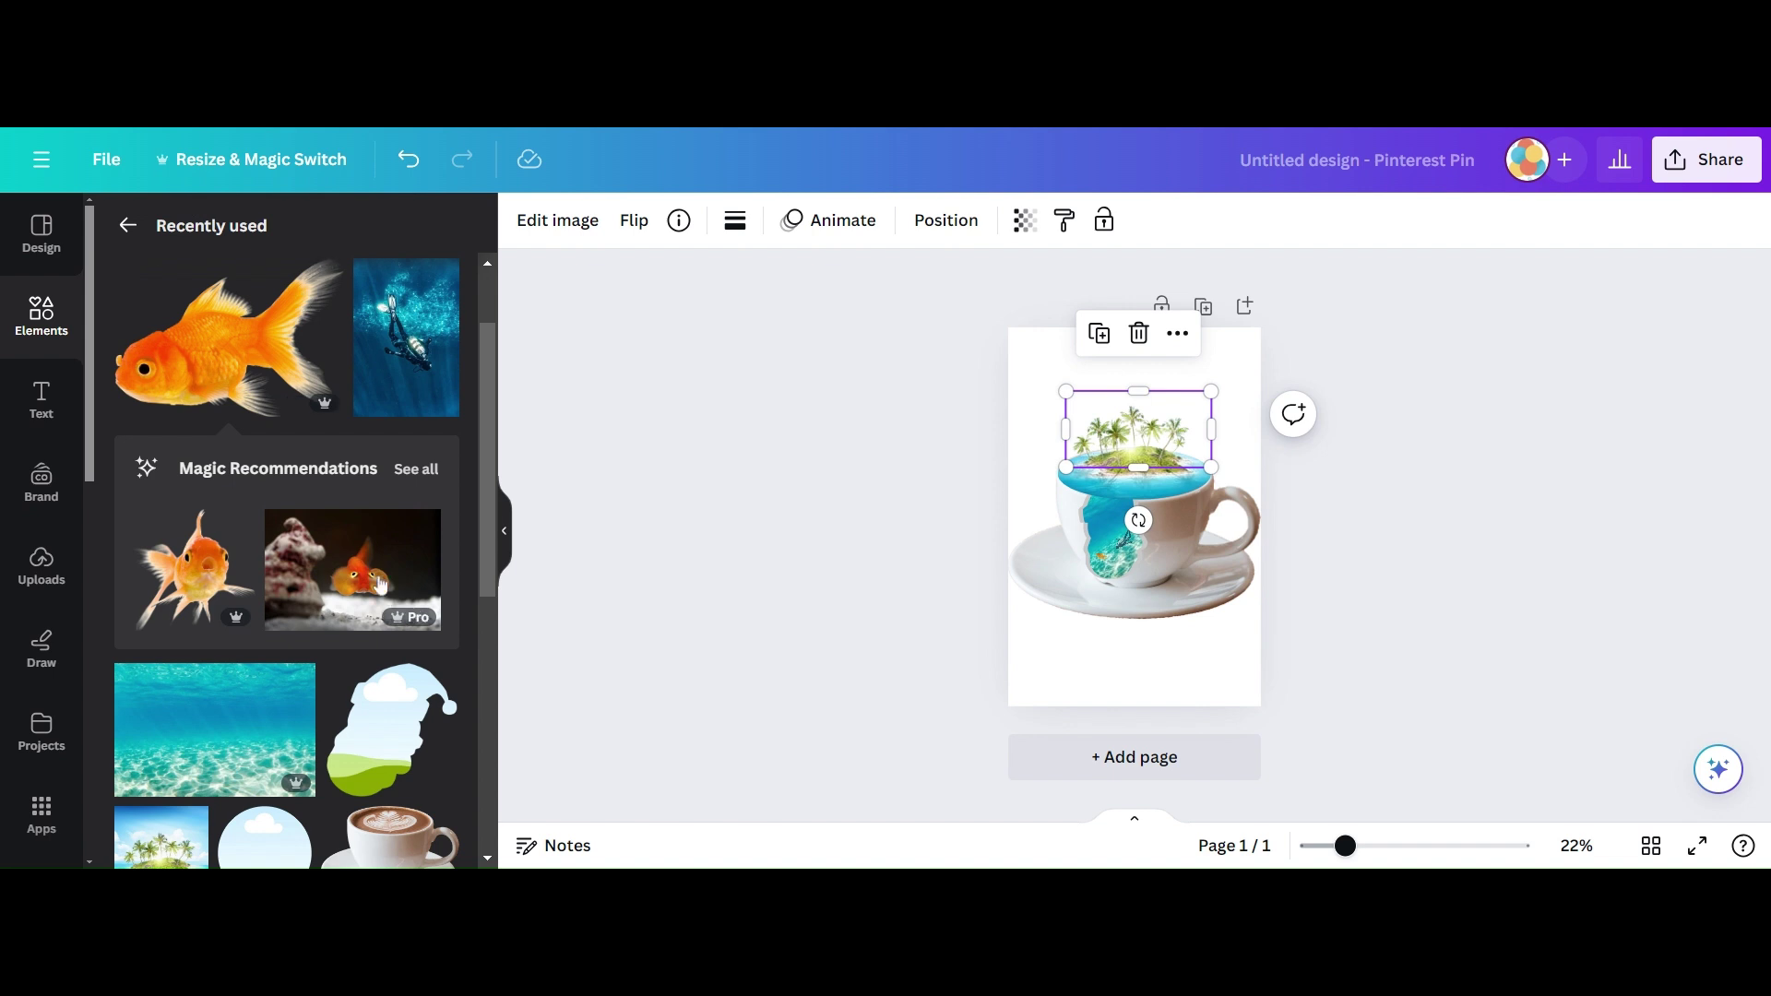
{"action": "scroll", "coordinate": [295, 442], "scroll_direction": "down", "scroll_amount": 3}
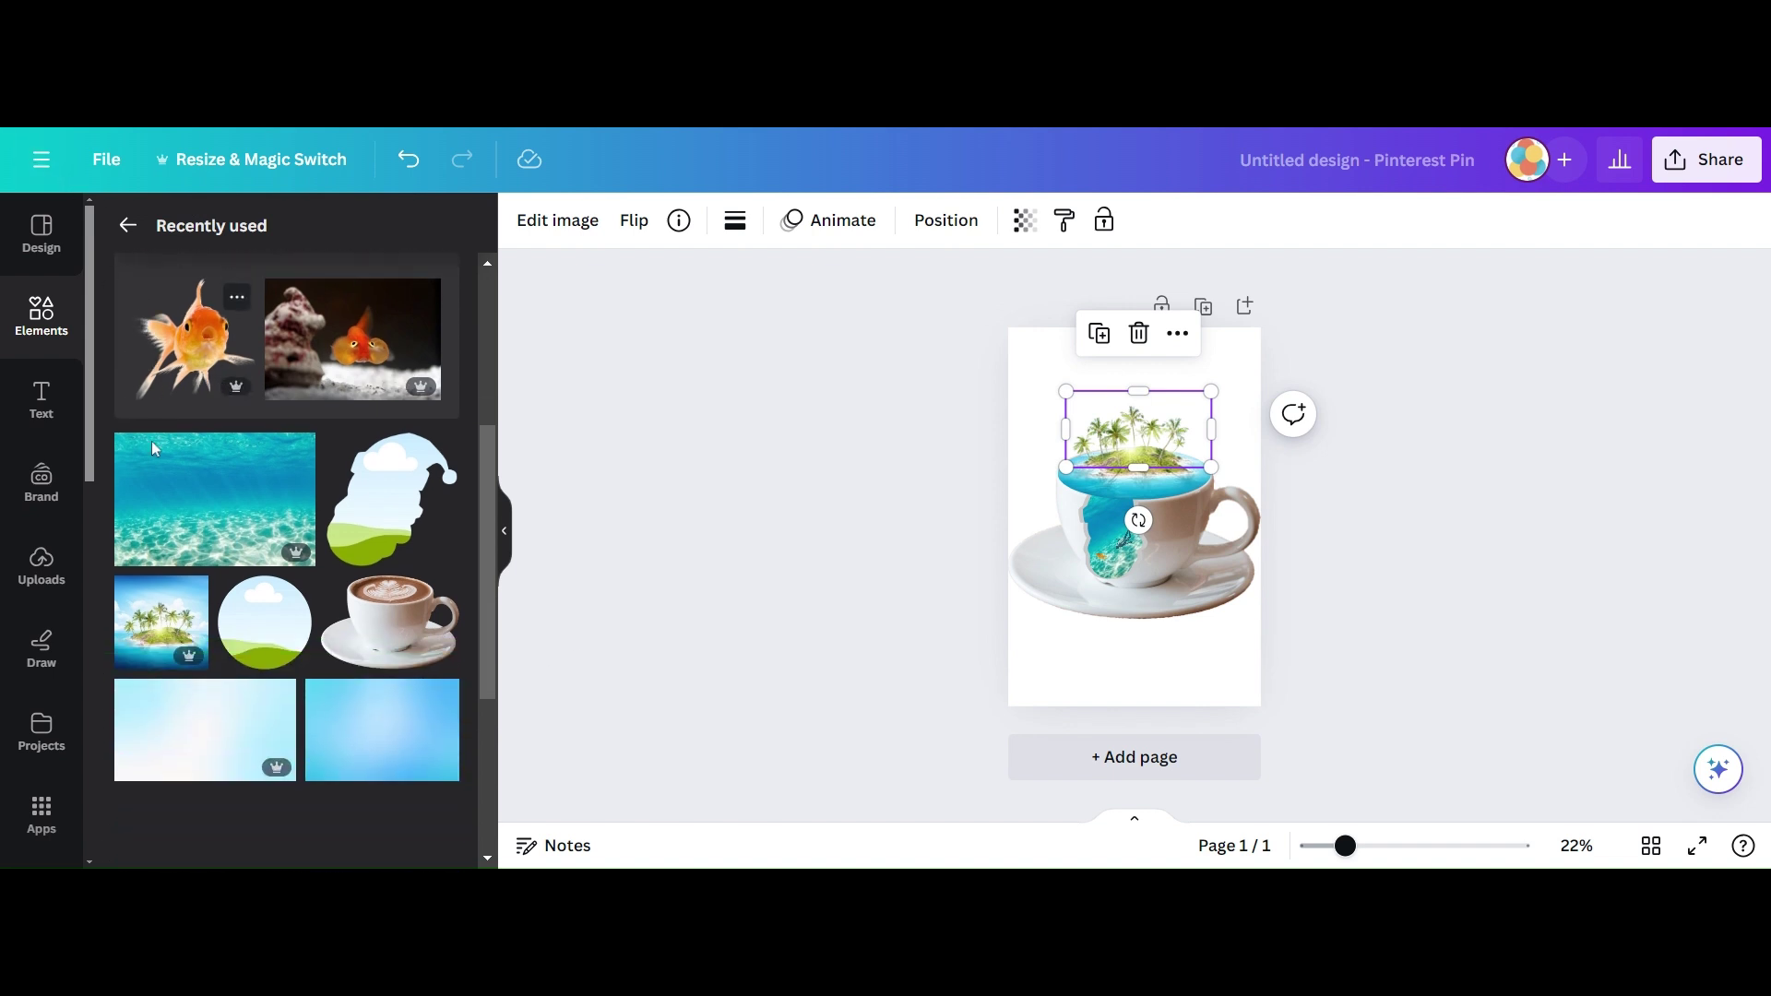
{"action": "left_click", "coordinate": [406, 732]}
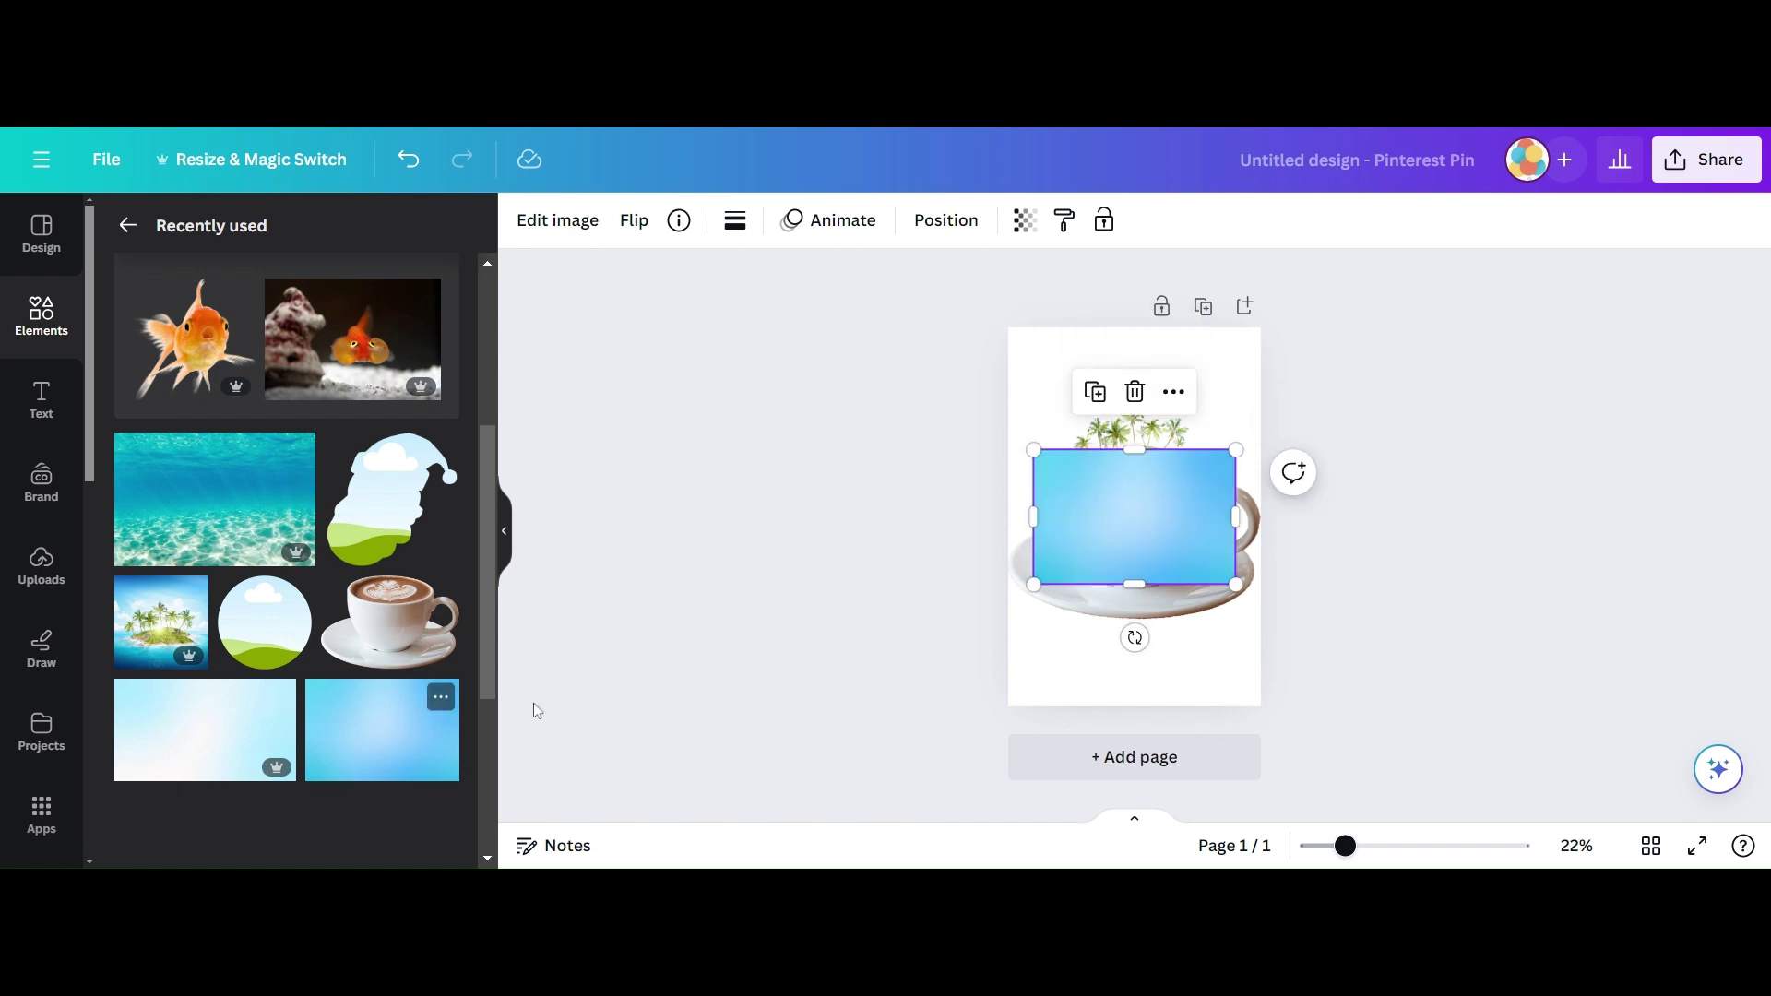
{"action": "scroll", "coordinate": [481, 724], "scroll_direction": "down", "scroll_amount": 3}
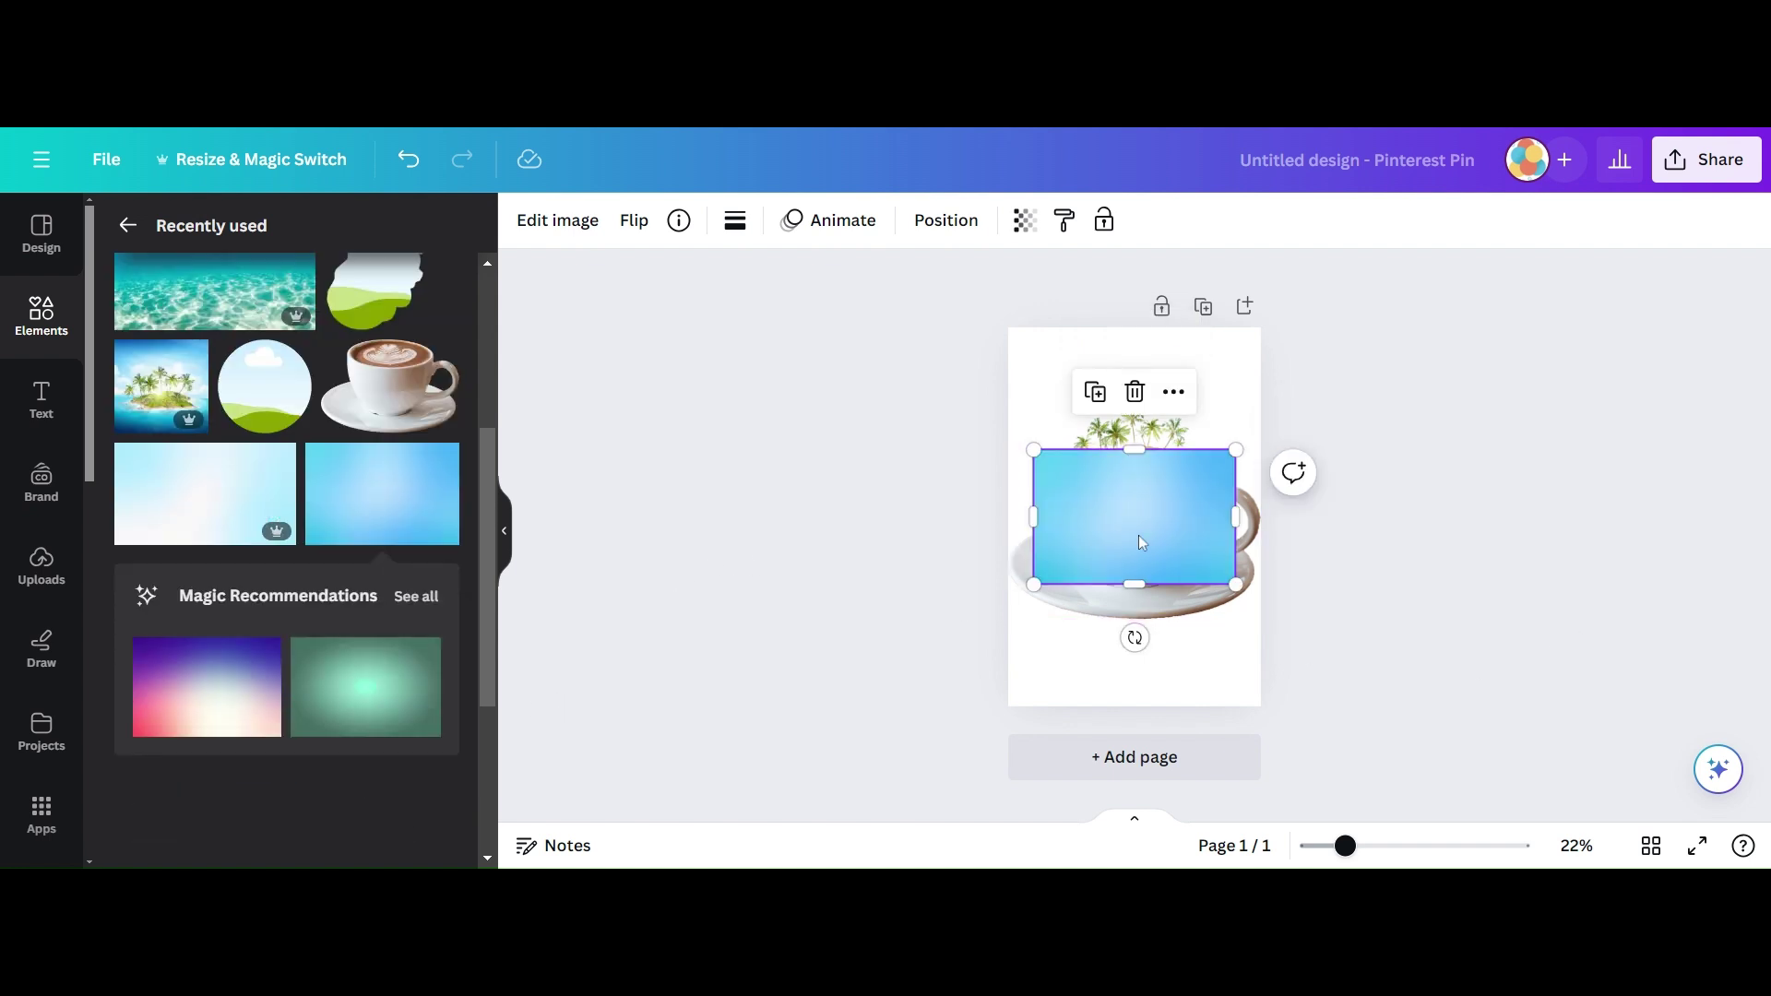
{"action": "right_click", "coordinate": [1133, 538]}
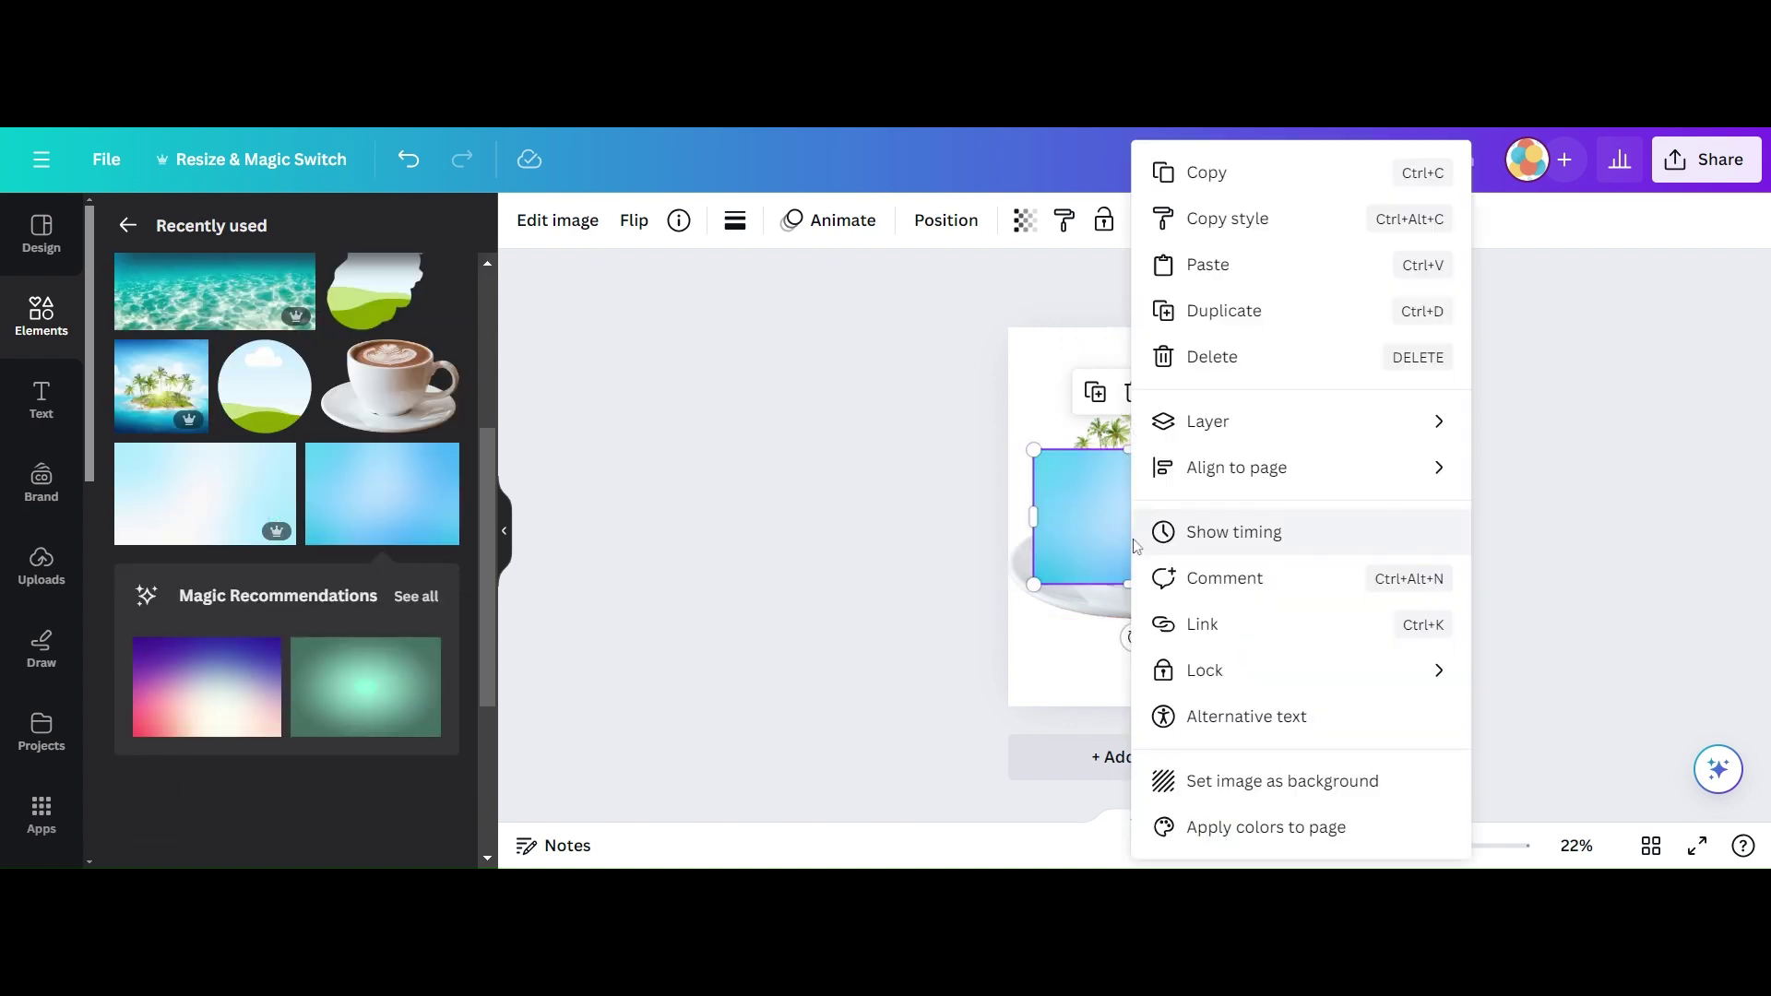
{"action": "left_click", "coordinate": [1282, 781]}
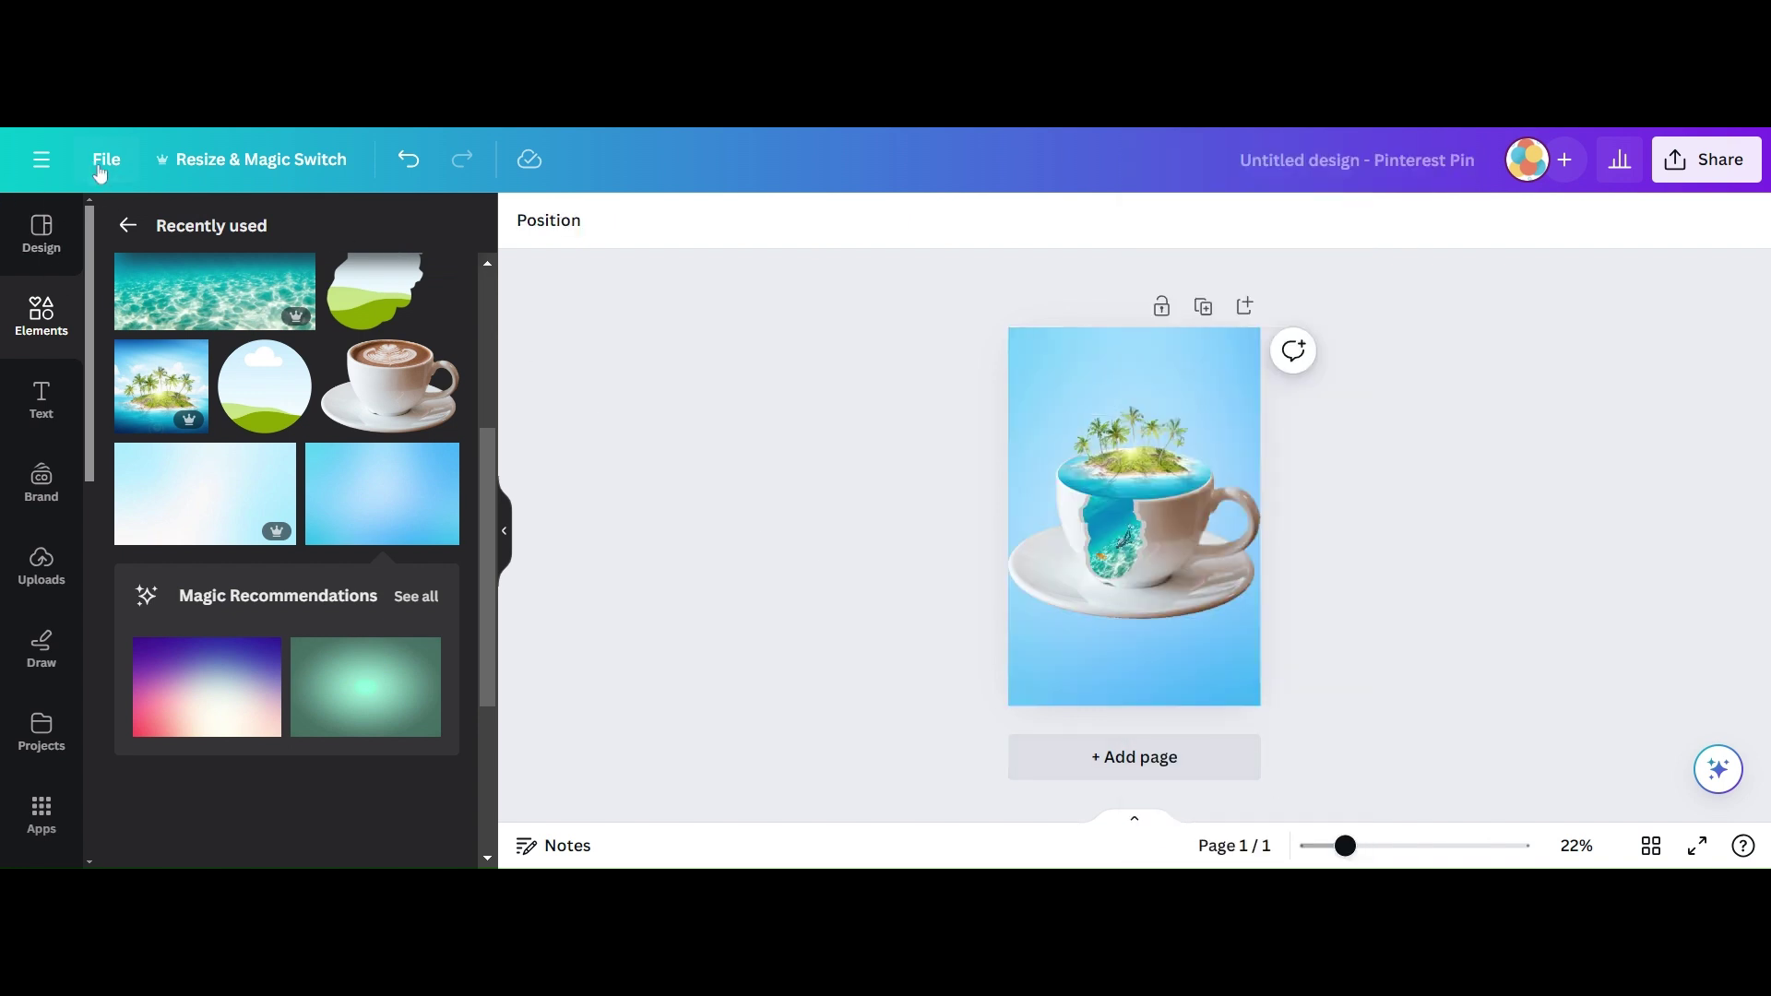
Add the flock of black birds from the recently used elements, shrink it and place it in the page's upper-right corner.
{"action": "left_click", "coordinate": [127, 225]}
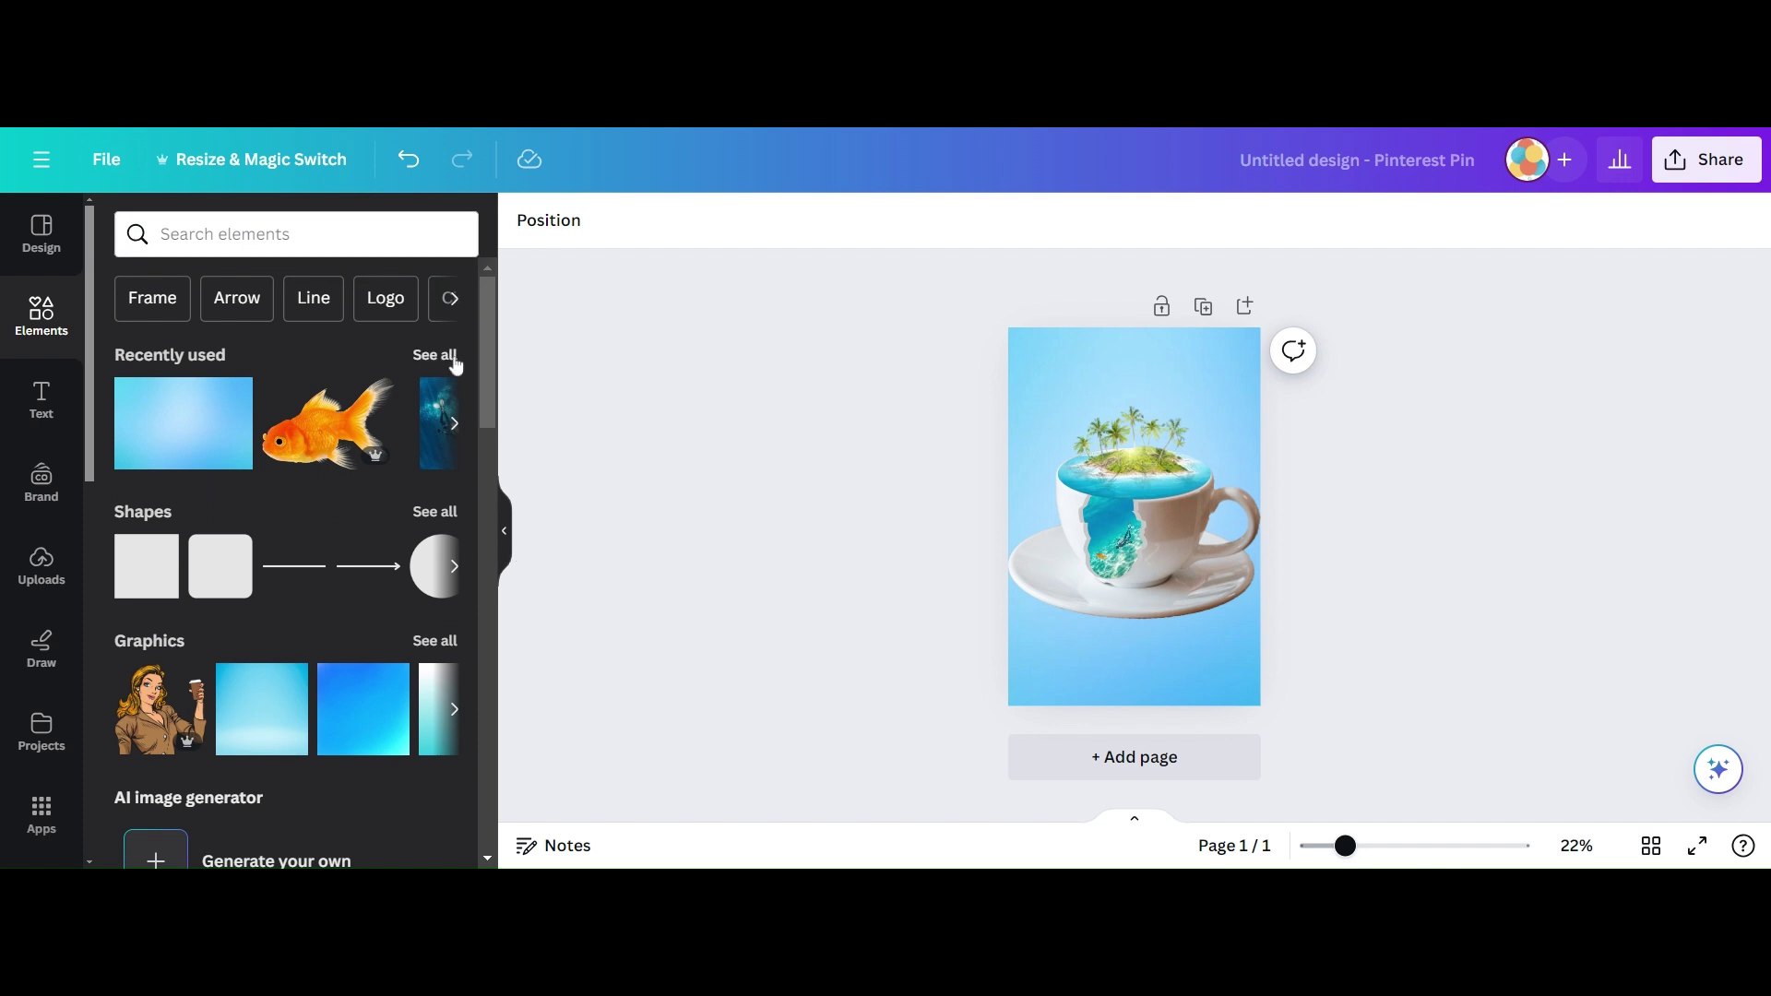
{"action": "left_click", "coordinate": [452, 359]}
{"action": "scroll", "coordinate": [184, 439], "scroll_direction": "down", "scroll_amount": 5}
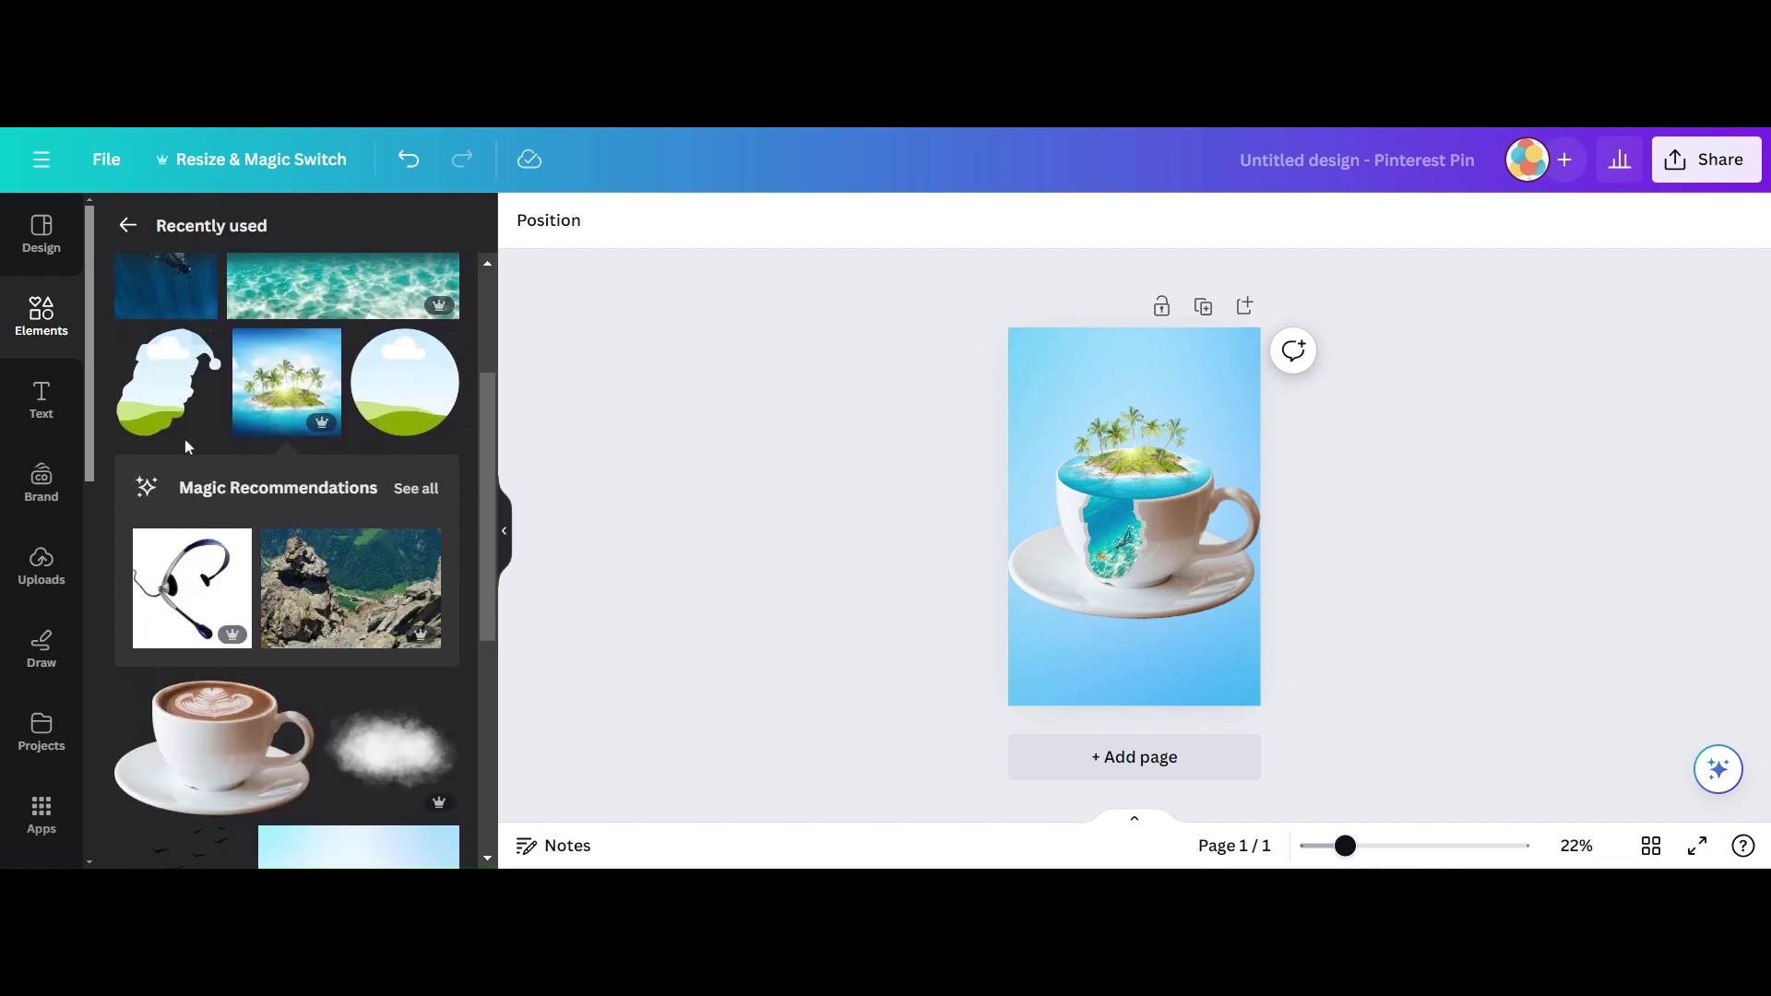
{"action": "scroll", "coordinate": [182, 439], "scroll_direction": "down", "scroll_amount": 2}
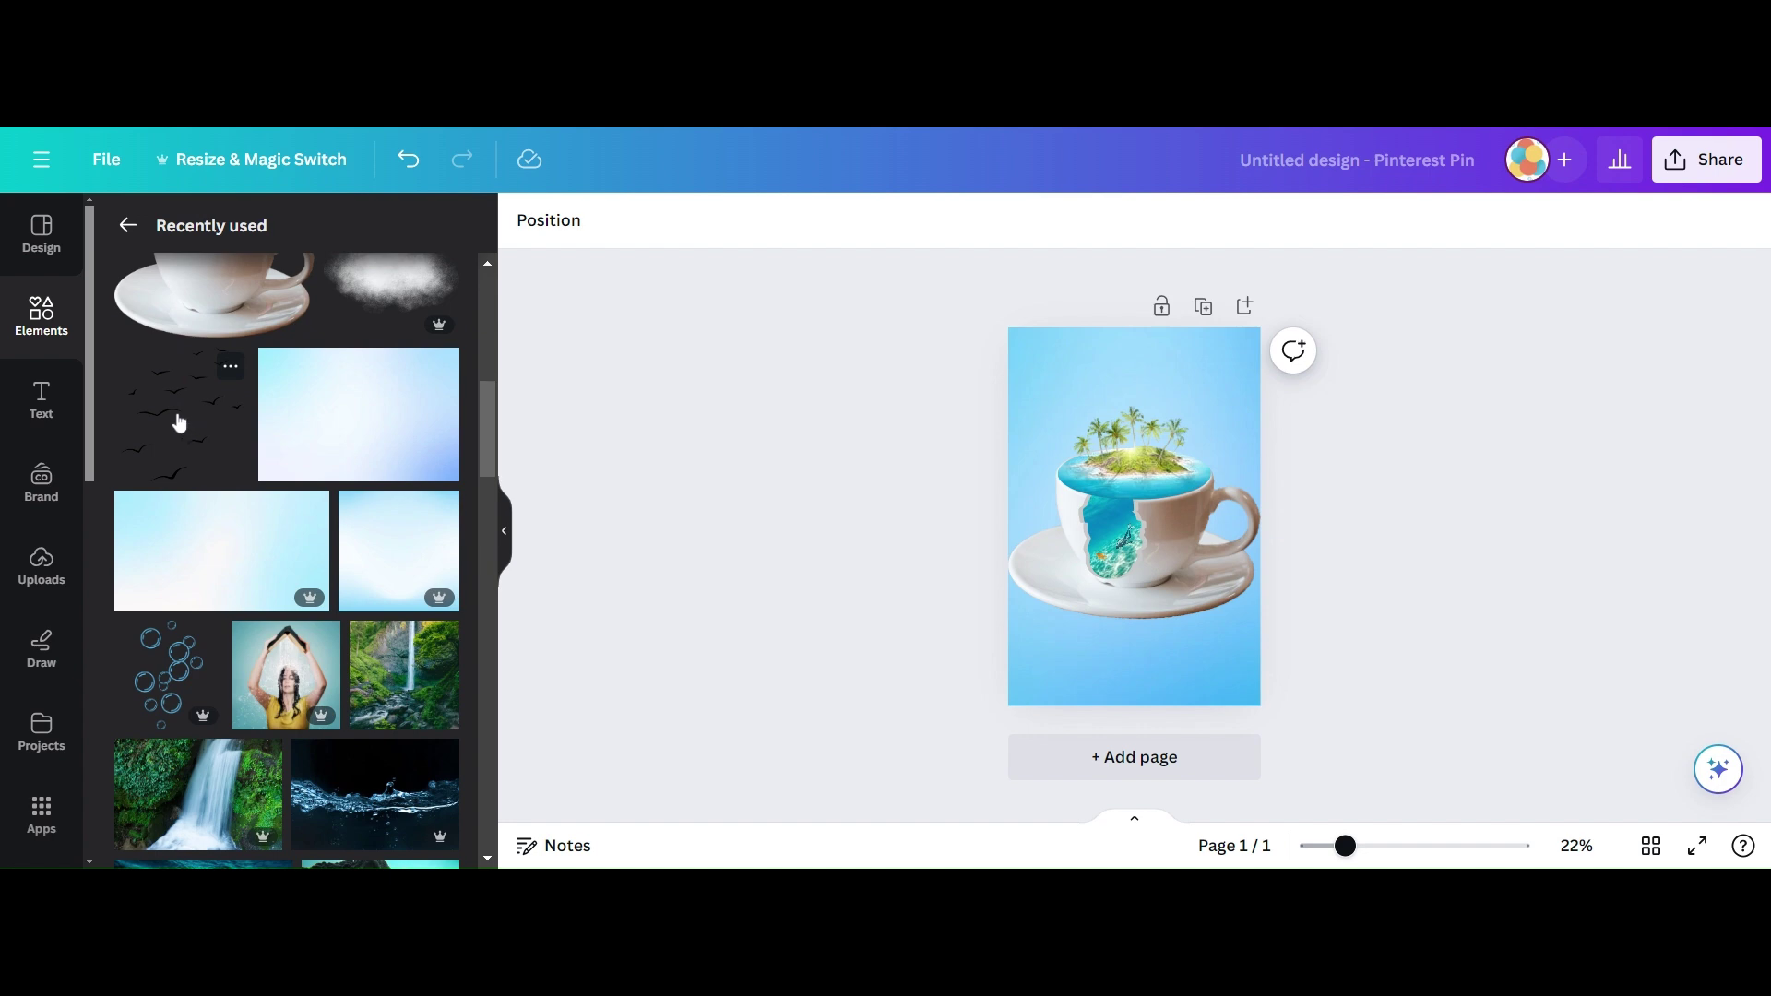
{"action": "left_click", "coordinate": [179, 423]}
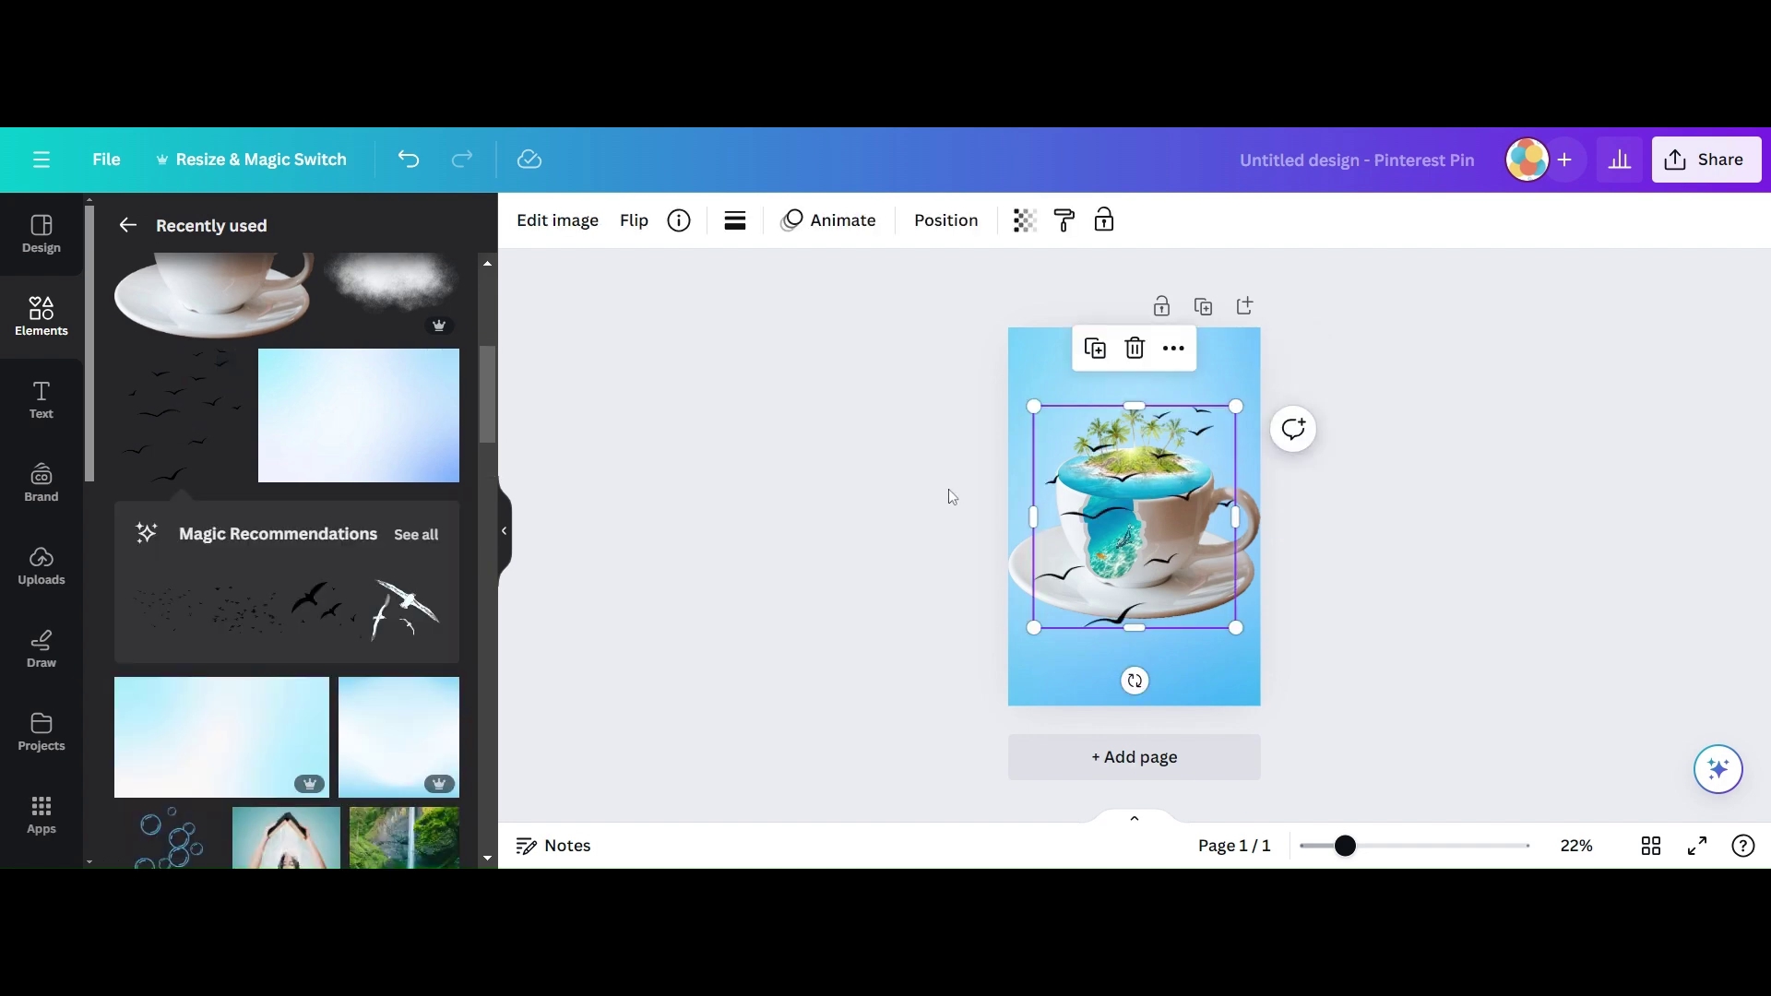
{"action": "left_click_drag", "start_coordinate": [1133, 506], "coordinate": [1175, 416]}
{"action": "left_click_drag", "start_coordinate": [1073, 537], "coordinate": [1195, 405]}
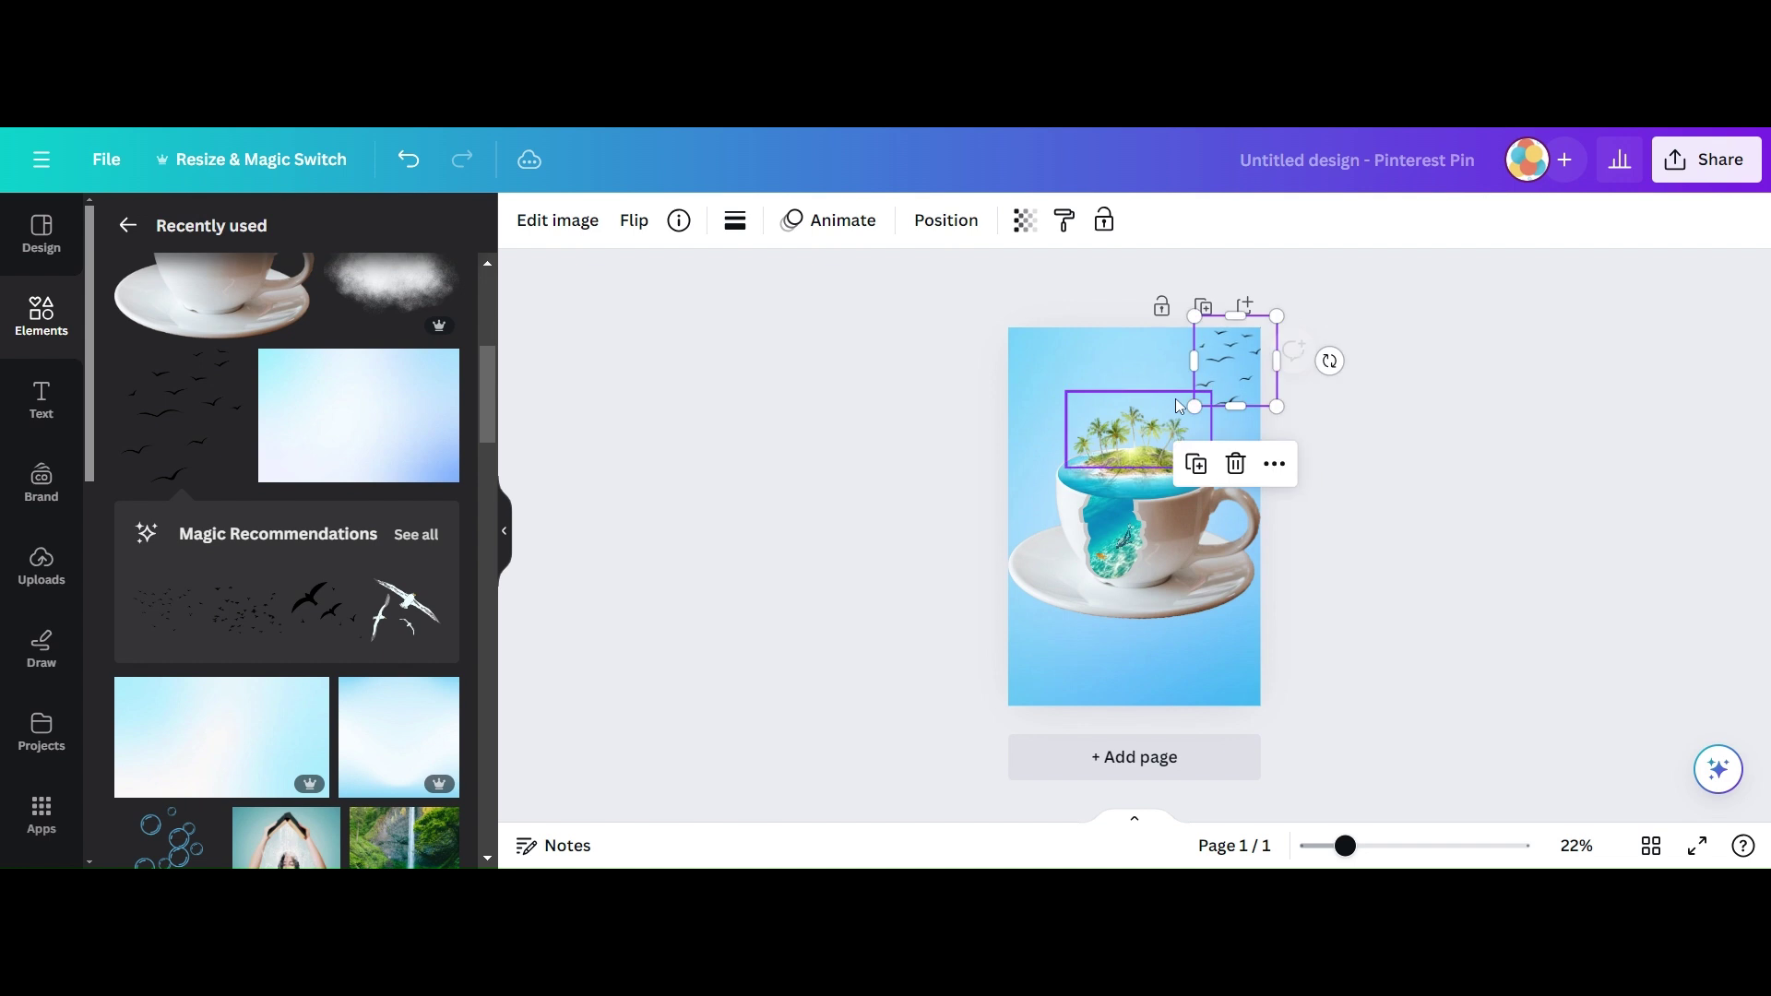
{"action": "left_click", "coordinate": [1495, 424]}
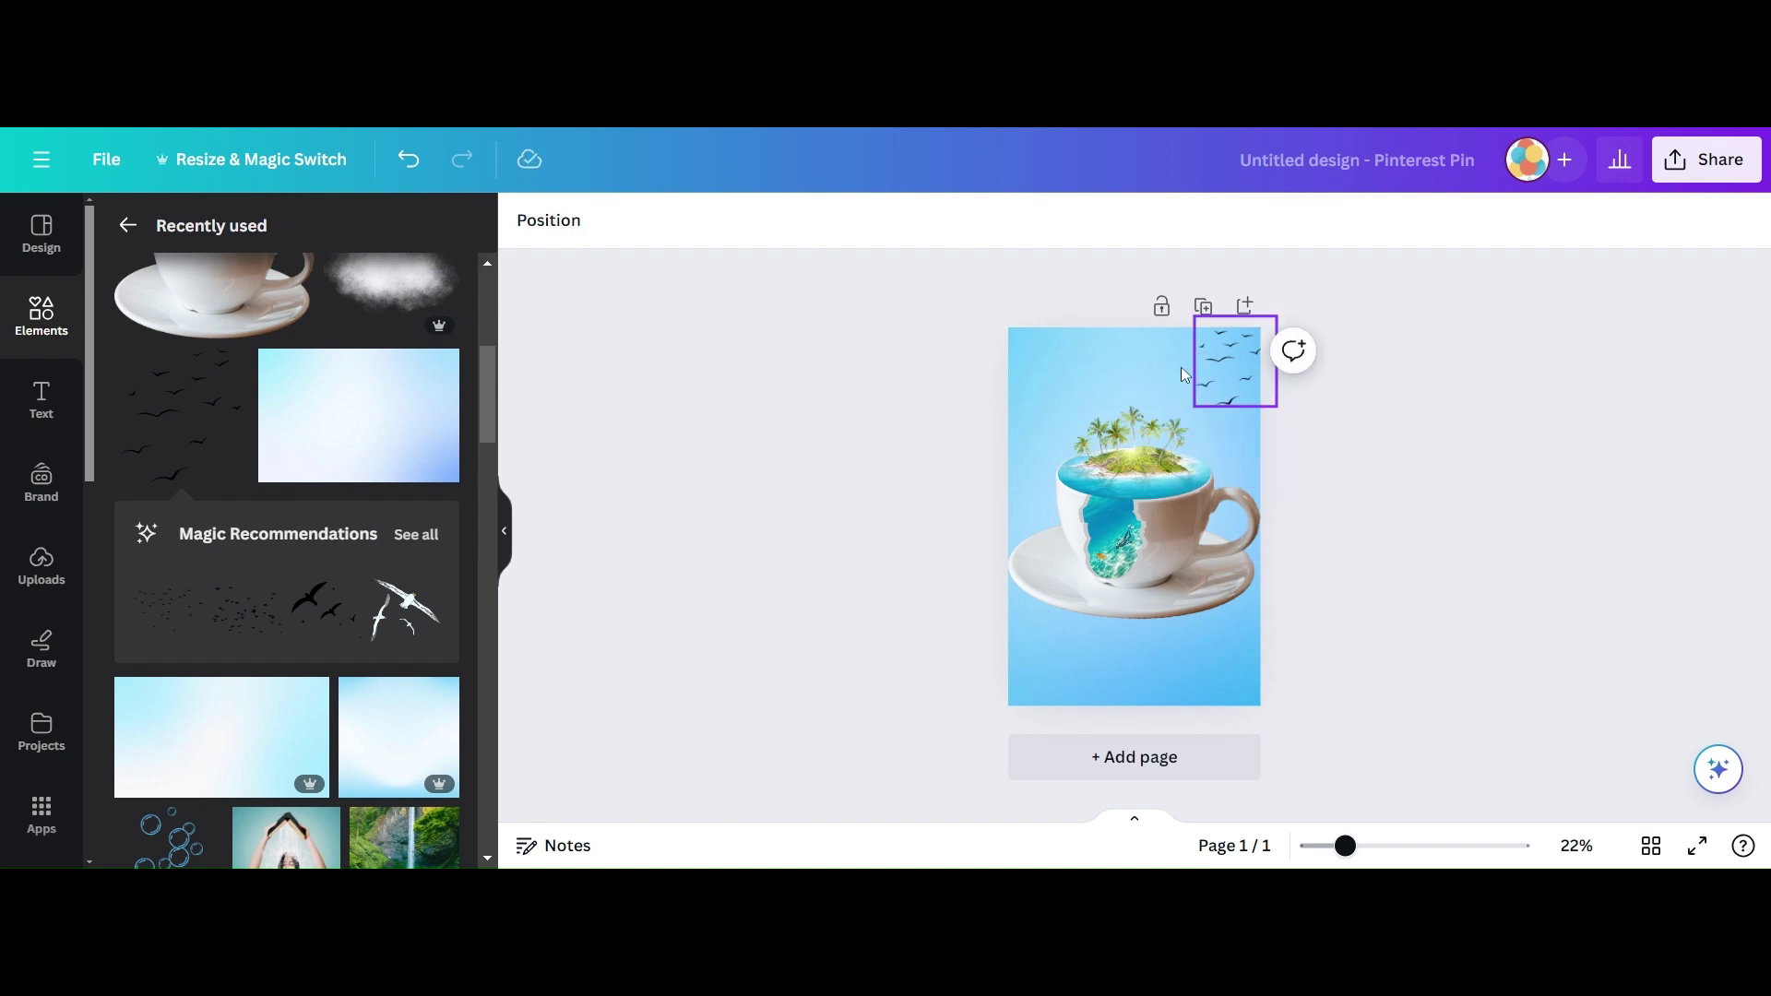
Add the white cloud over the upper-right sky and move the birds layer above it.
{"action": "left_click", "coordinate": [381, 281]}
{"action": "left_click_drag", "start_coordinate": [1133, 528], "coordinate": [1182, 351]}
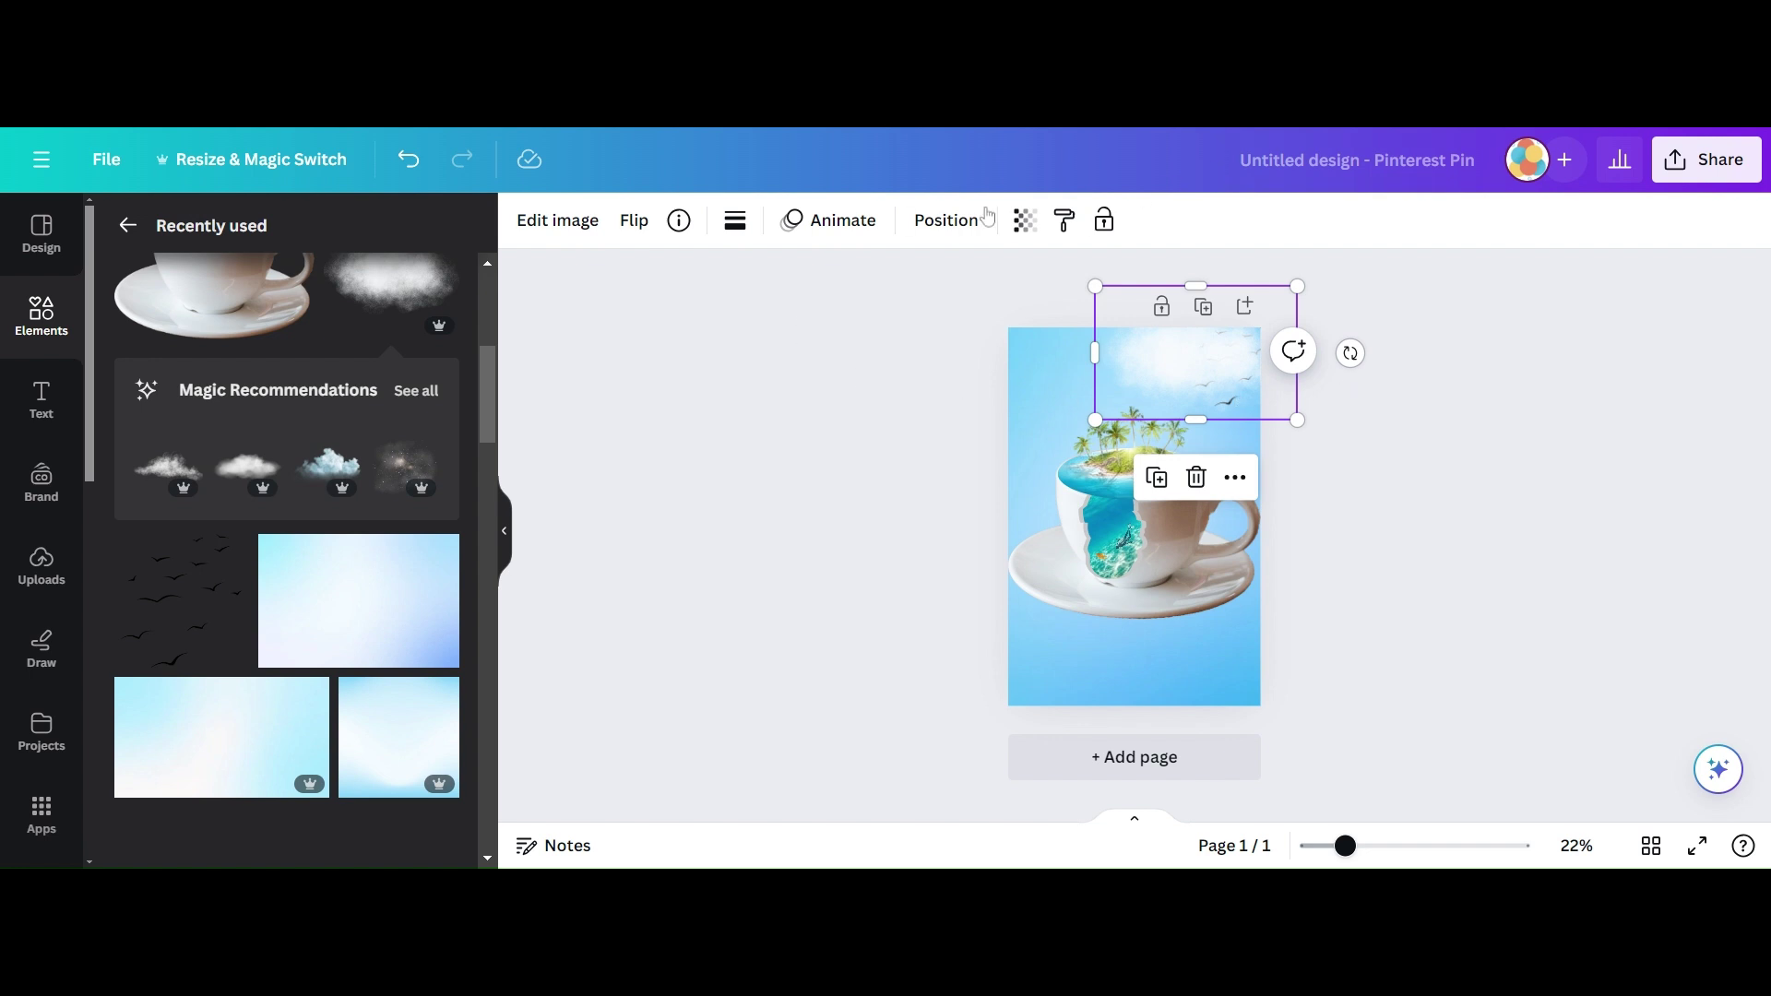
{"action": "left_click", "coordinate": [939, 230]}
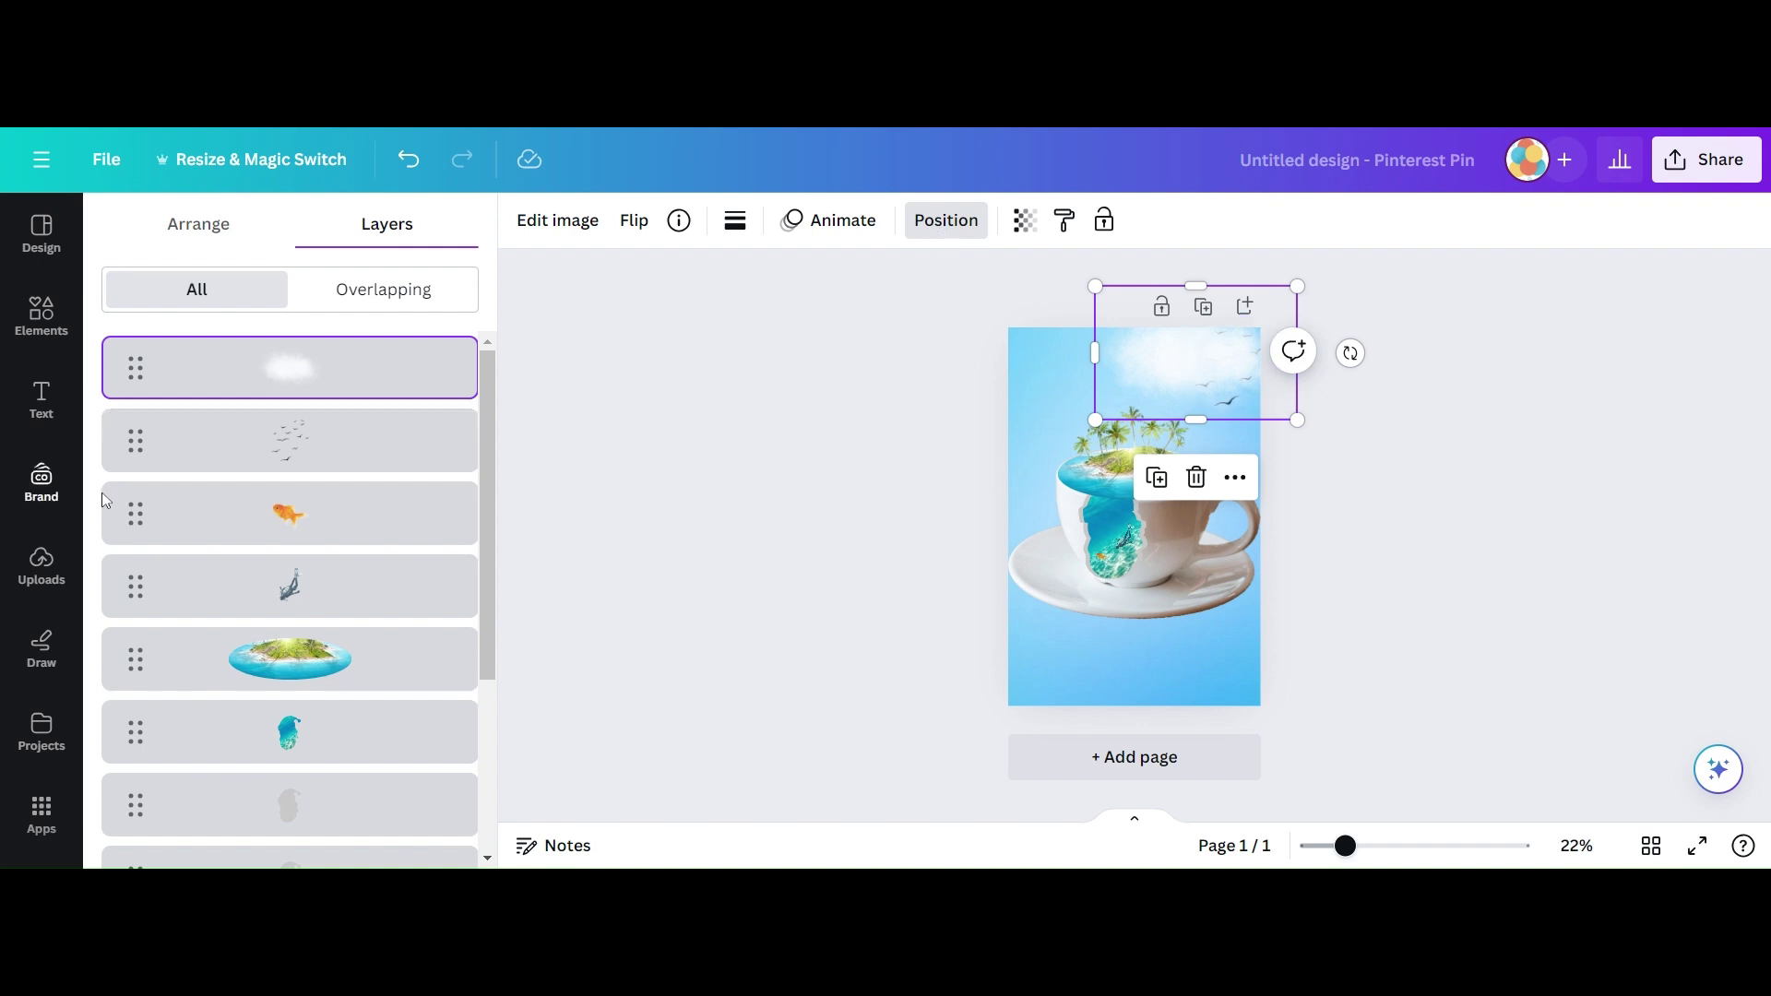
{"action": "left_click_drag", "start_coordinate": [256, 441], "coordinate": [268, 361]}
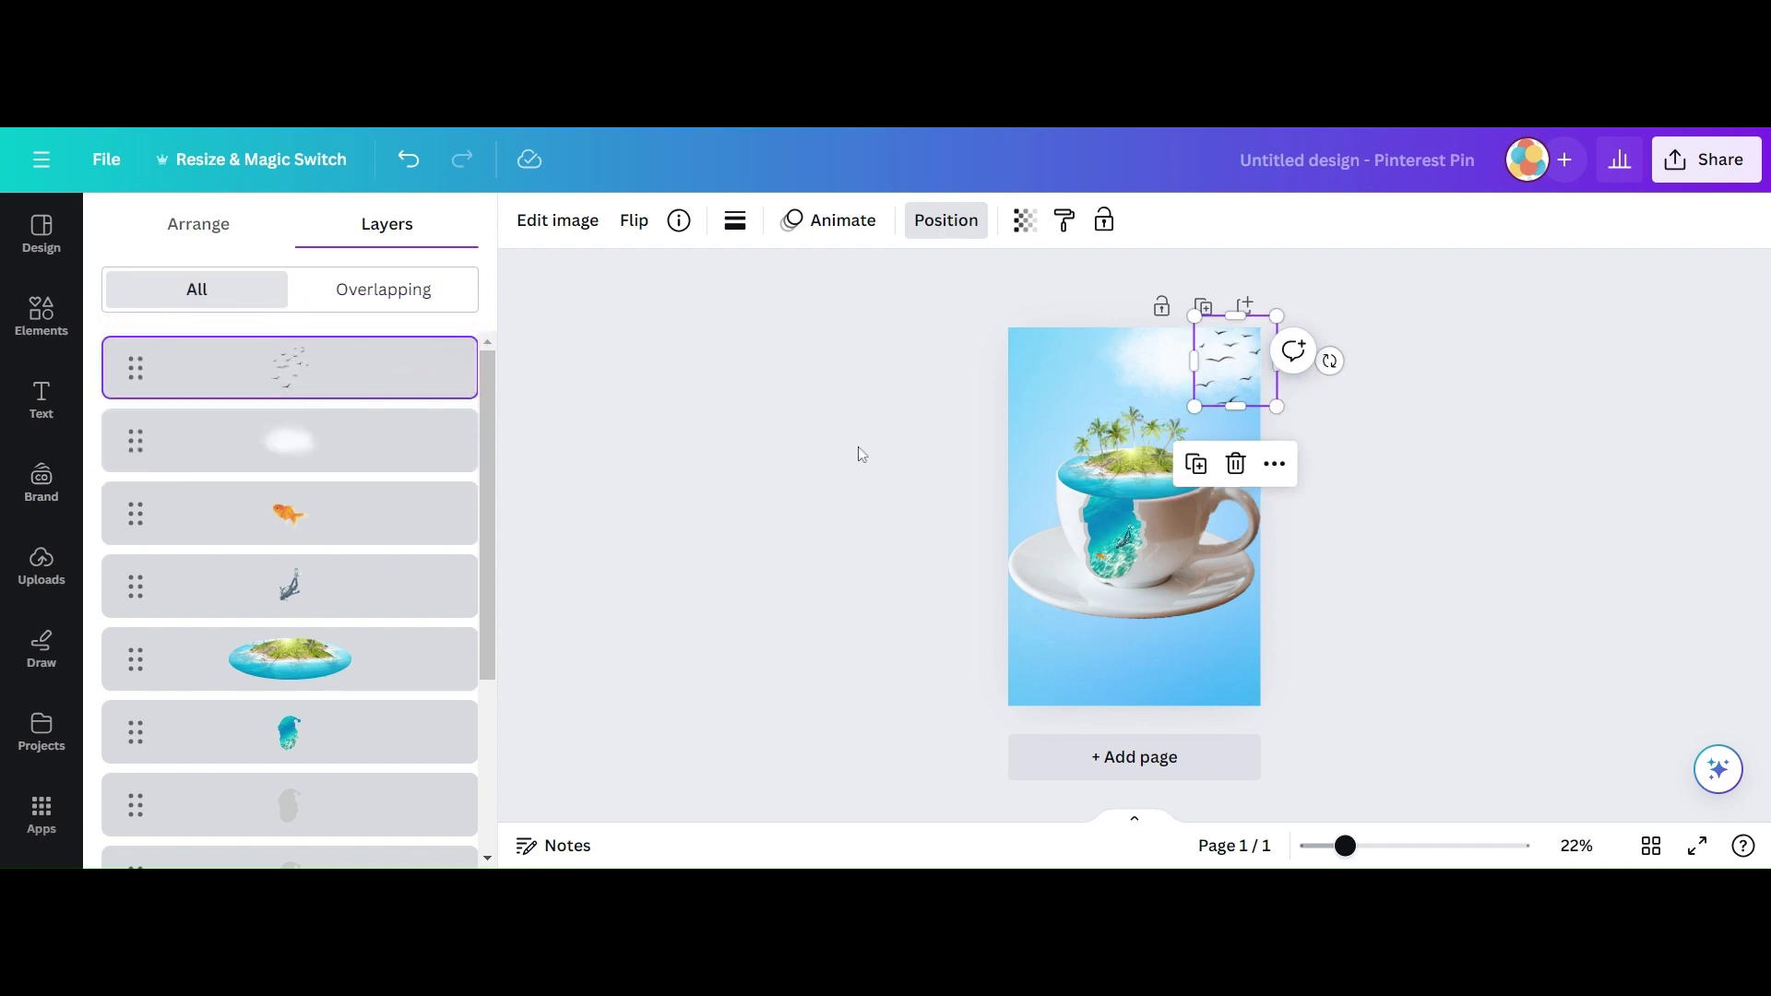
{"action": "key", "text": "Escape"}
{"action": "key", "text": "Escape"}
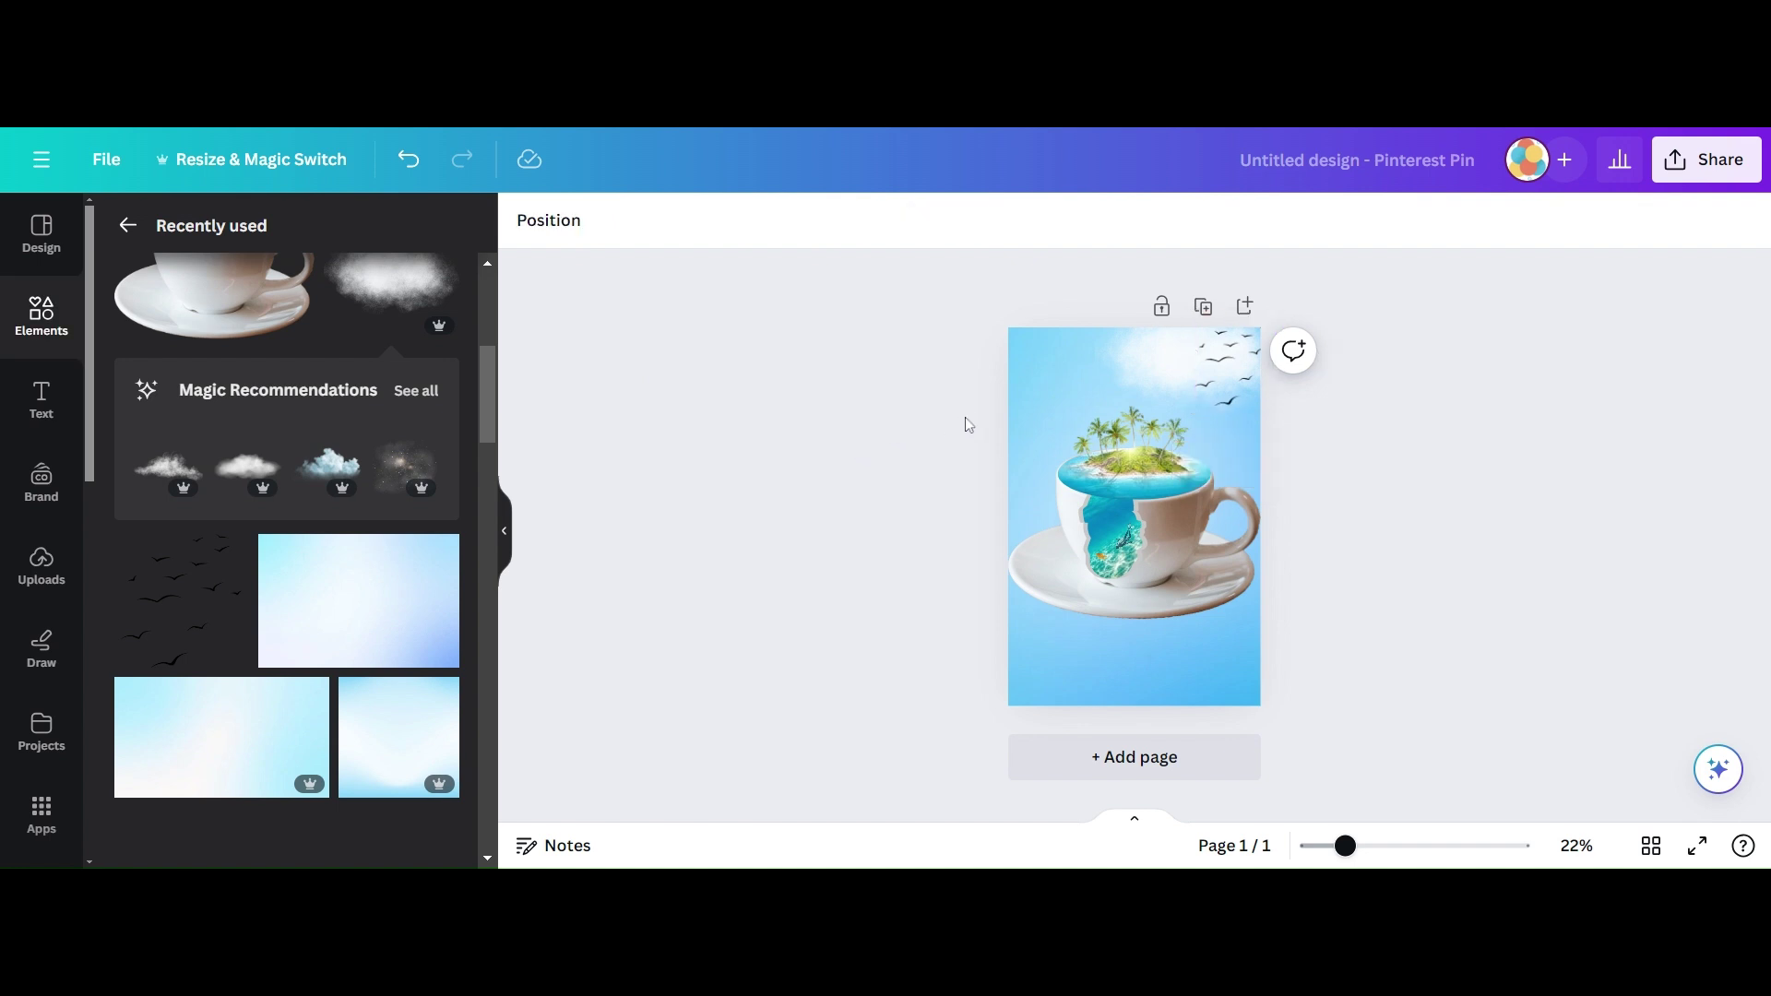
Duplicate the cloud, move the copy to the page's upper-left edge and shrink it to about half size.
{"action": "left_click", "coordinate": [1133, 371]}
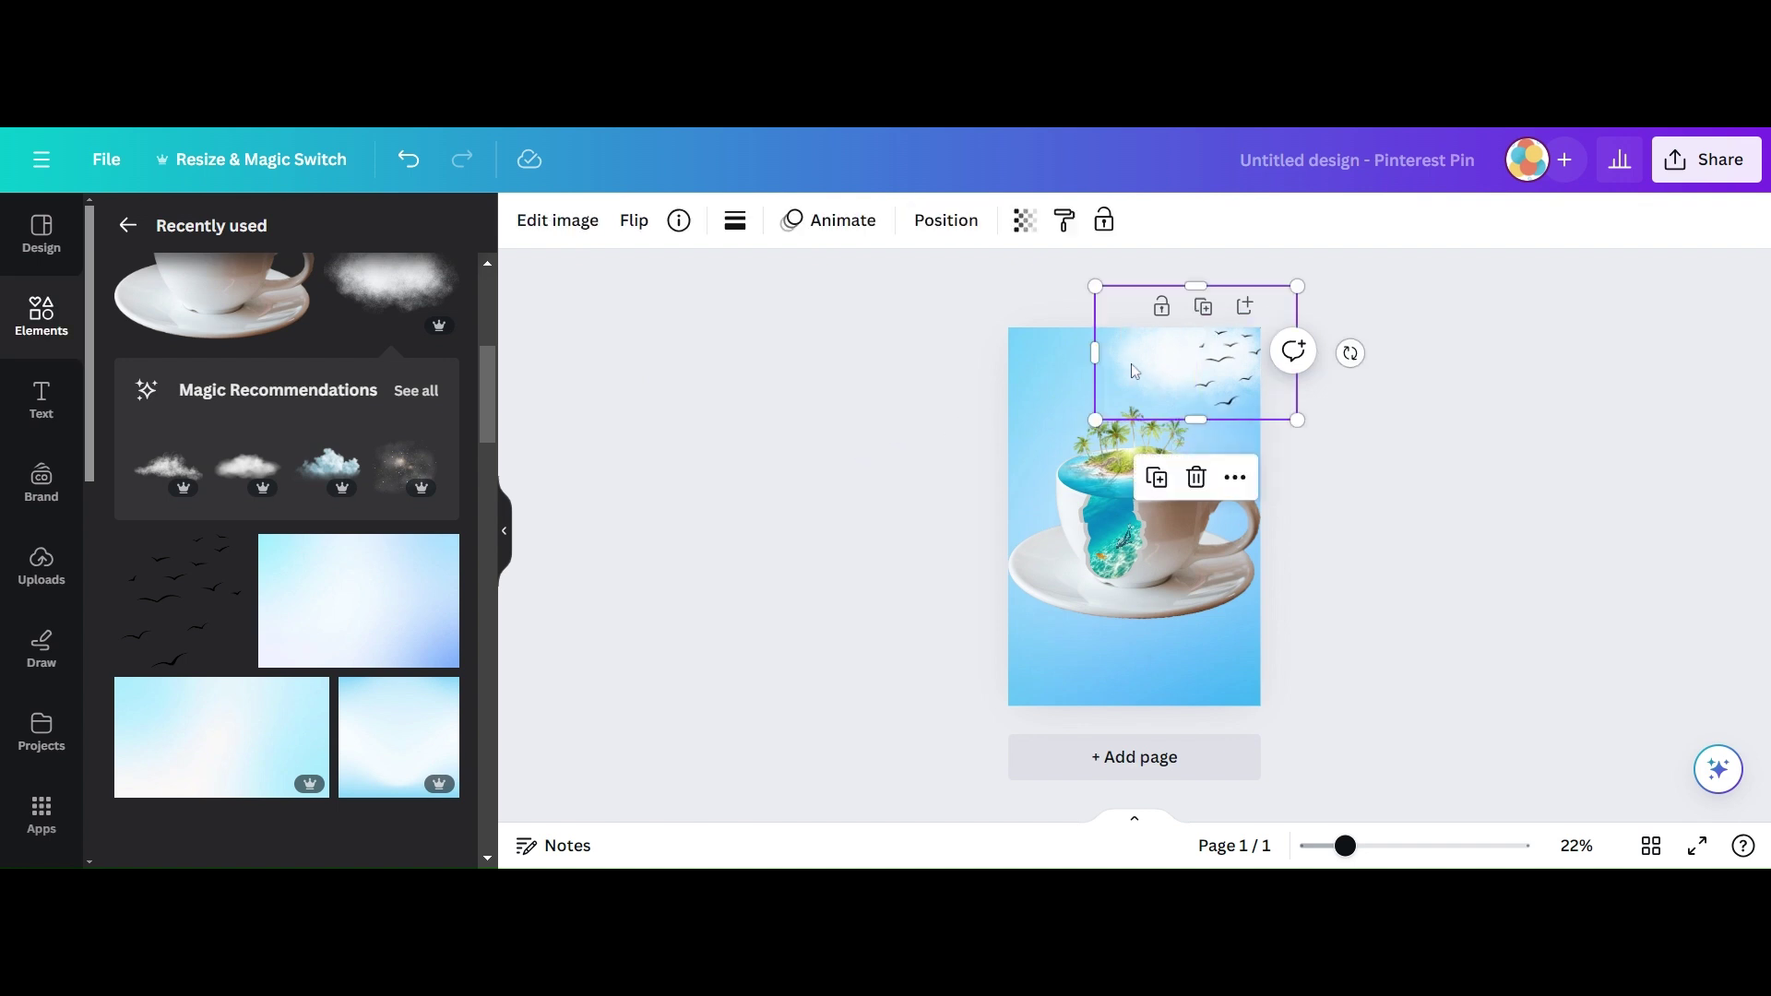
{"action": "left_click", "coordinate": [1155, 478]}
{"action": "left_click_drag", "start_coordinate": [1214, 384], "coordinate": [1008, 386]}
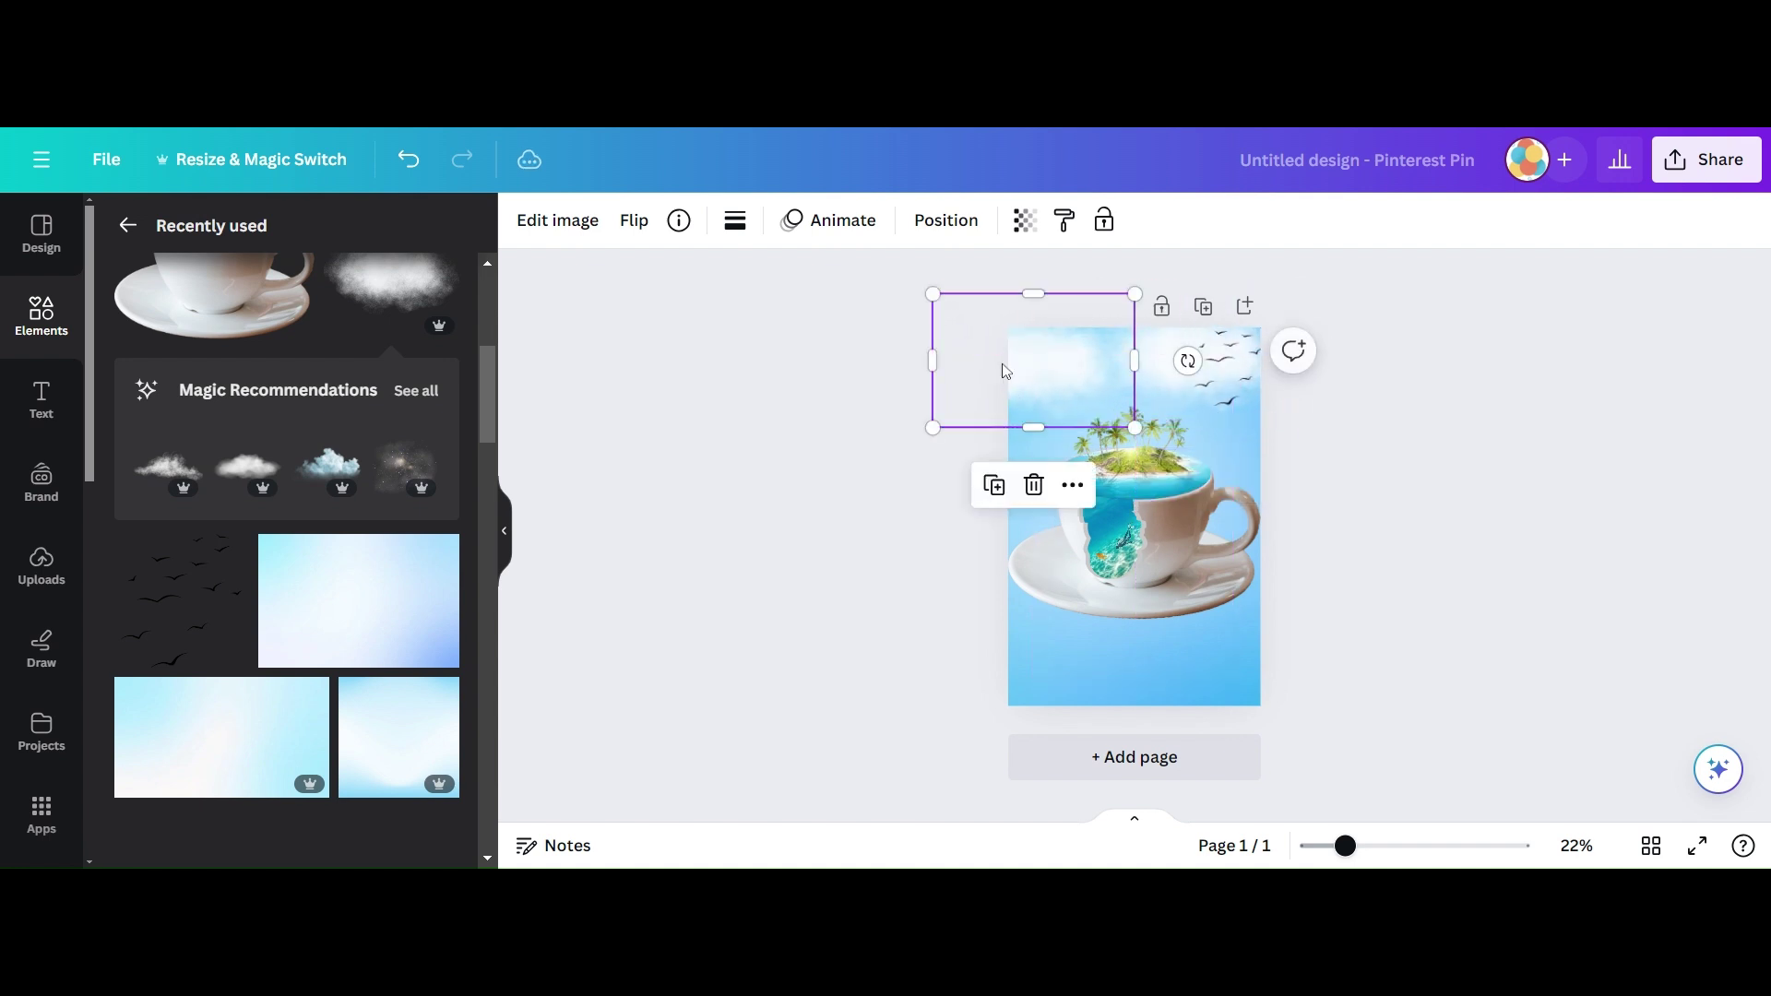
{"action": "left_click_drag", "start_coordinate": [1134, 295], "coordinate": [1014, 362]}
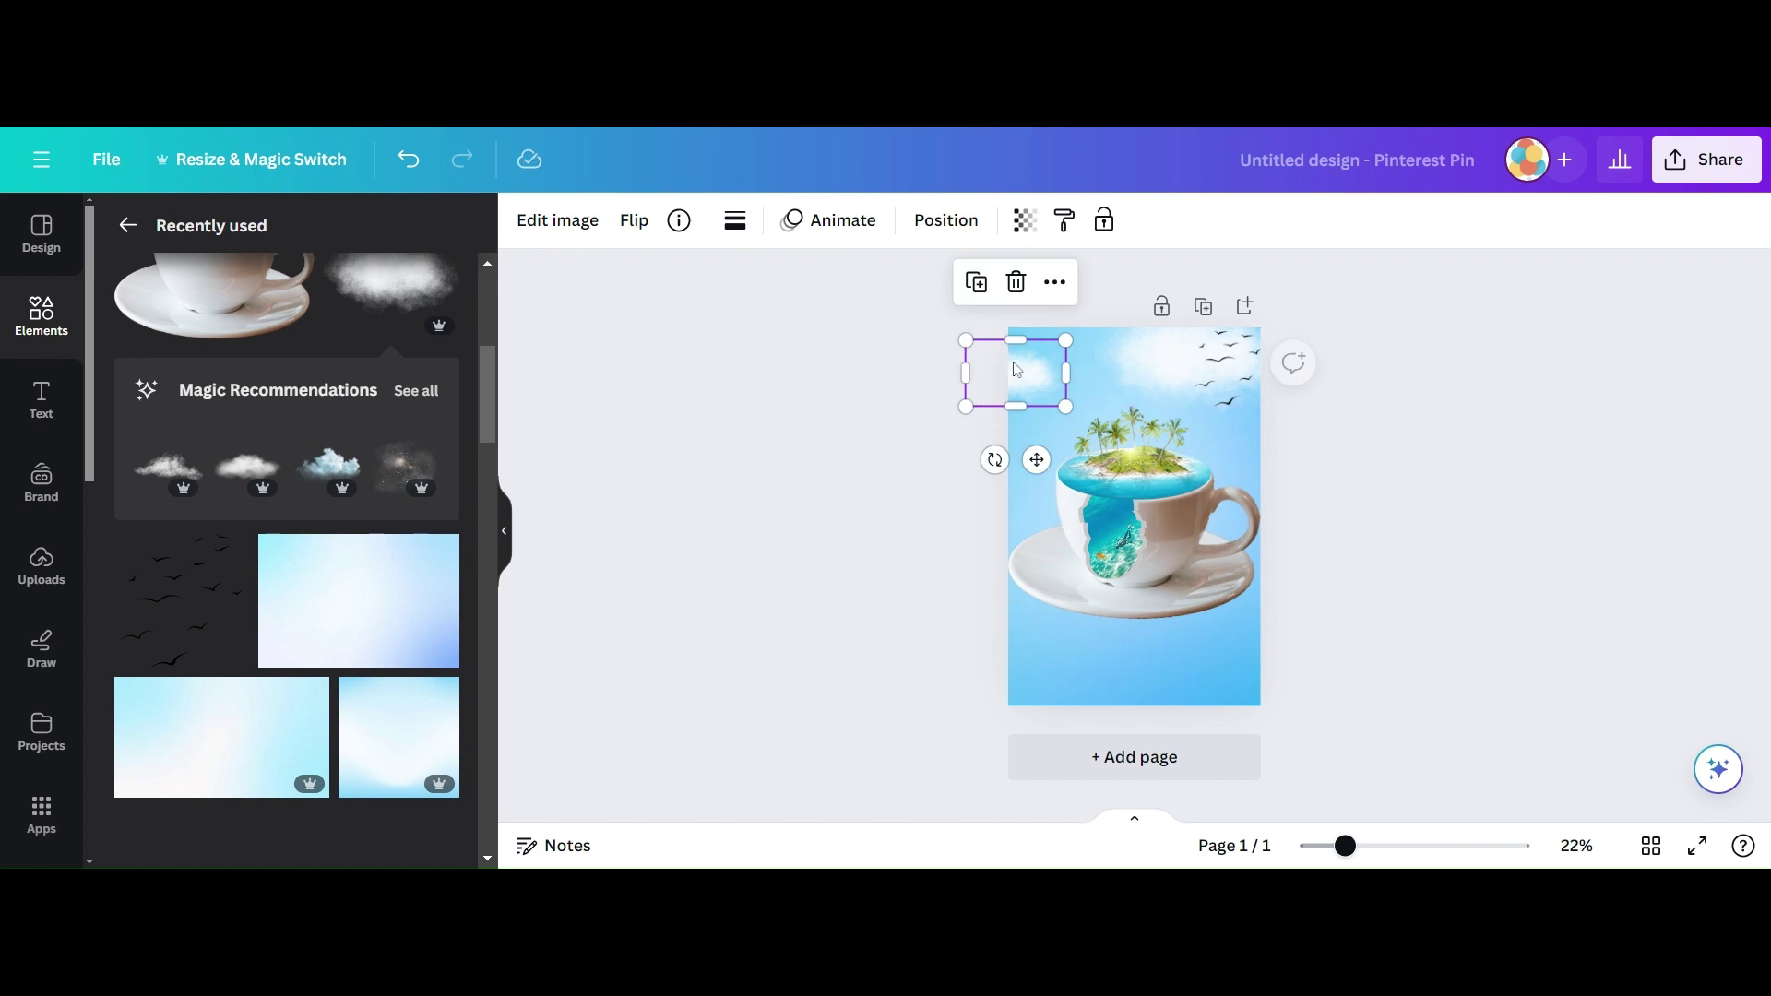
Duplicate the flock of birds, shrink the copy and place it in the page's upper-left corner by the small cloud.
{"action": "left_click", "coordinate": [1216, 401]}
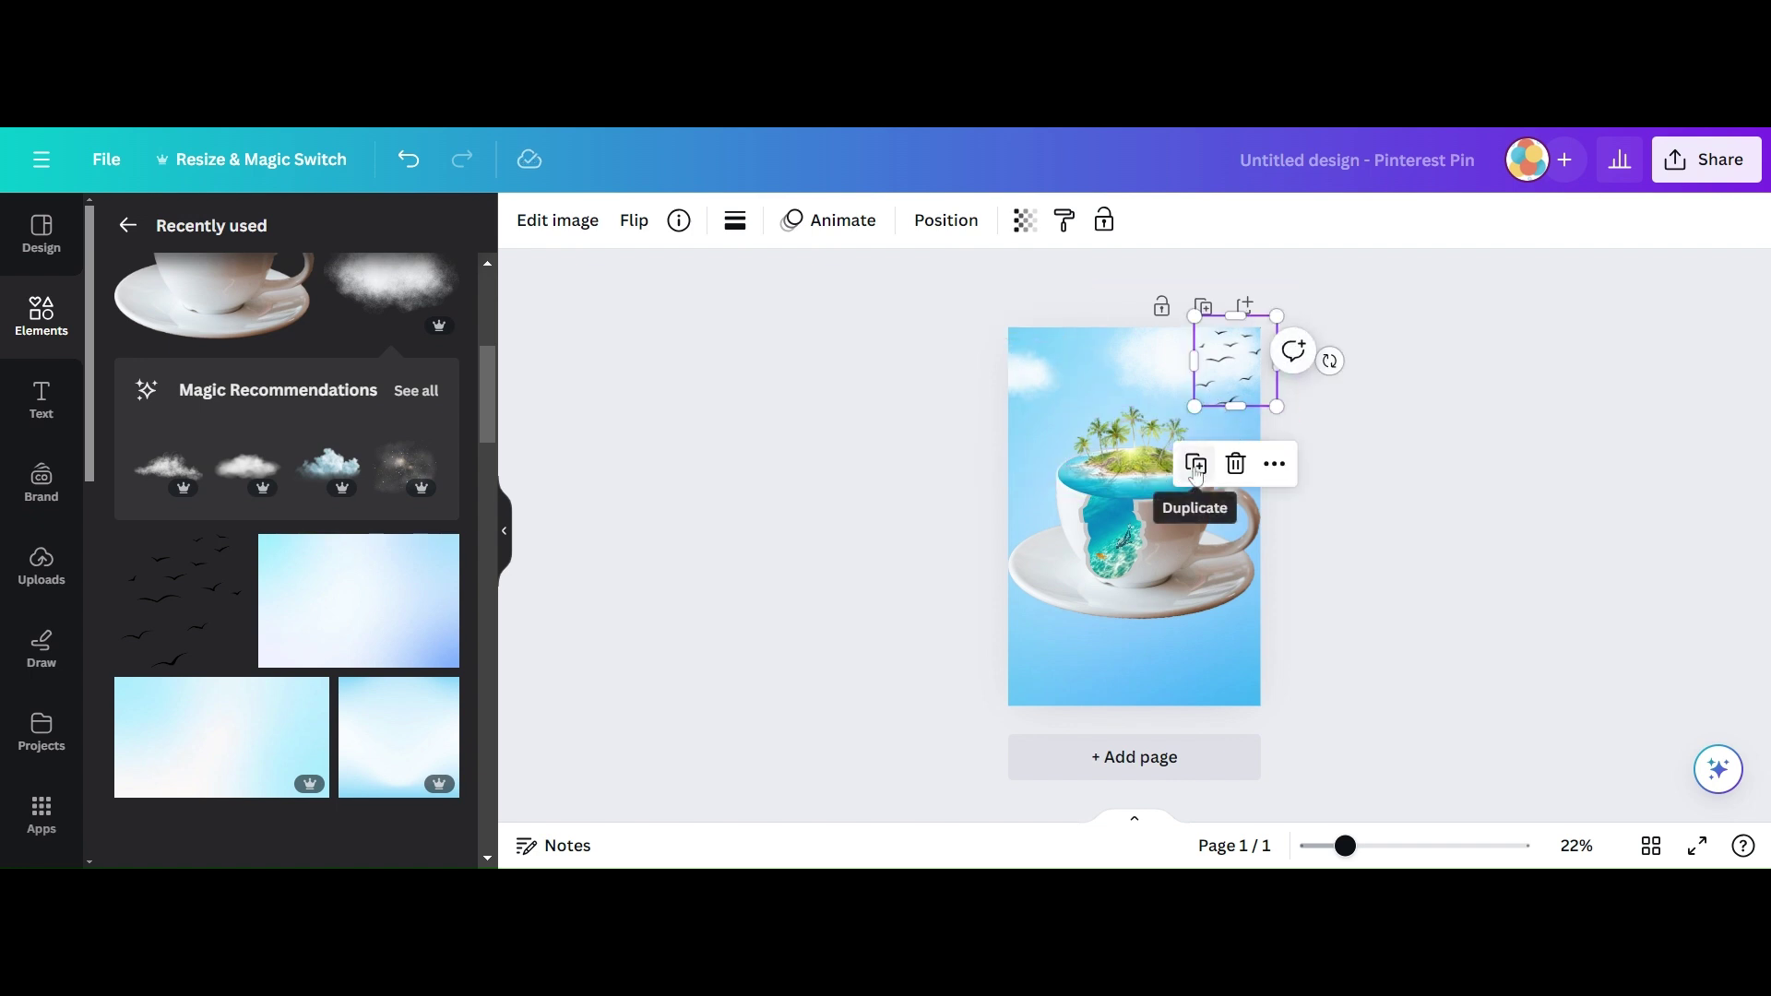
{"action": "left_click_drag", "start_coordinate": [1238, 385], "coordinate": [1070, 367]}
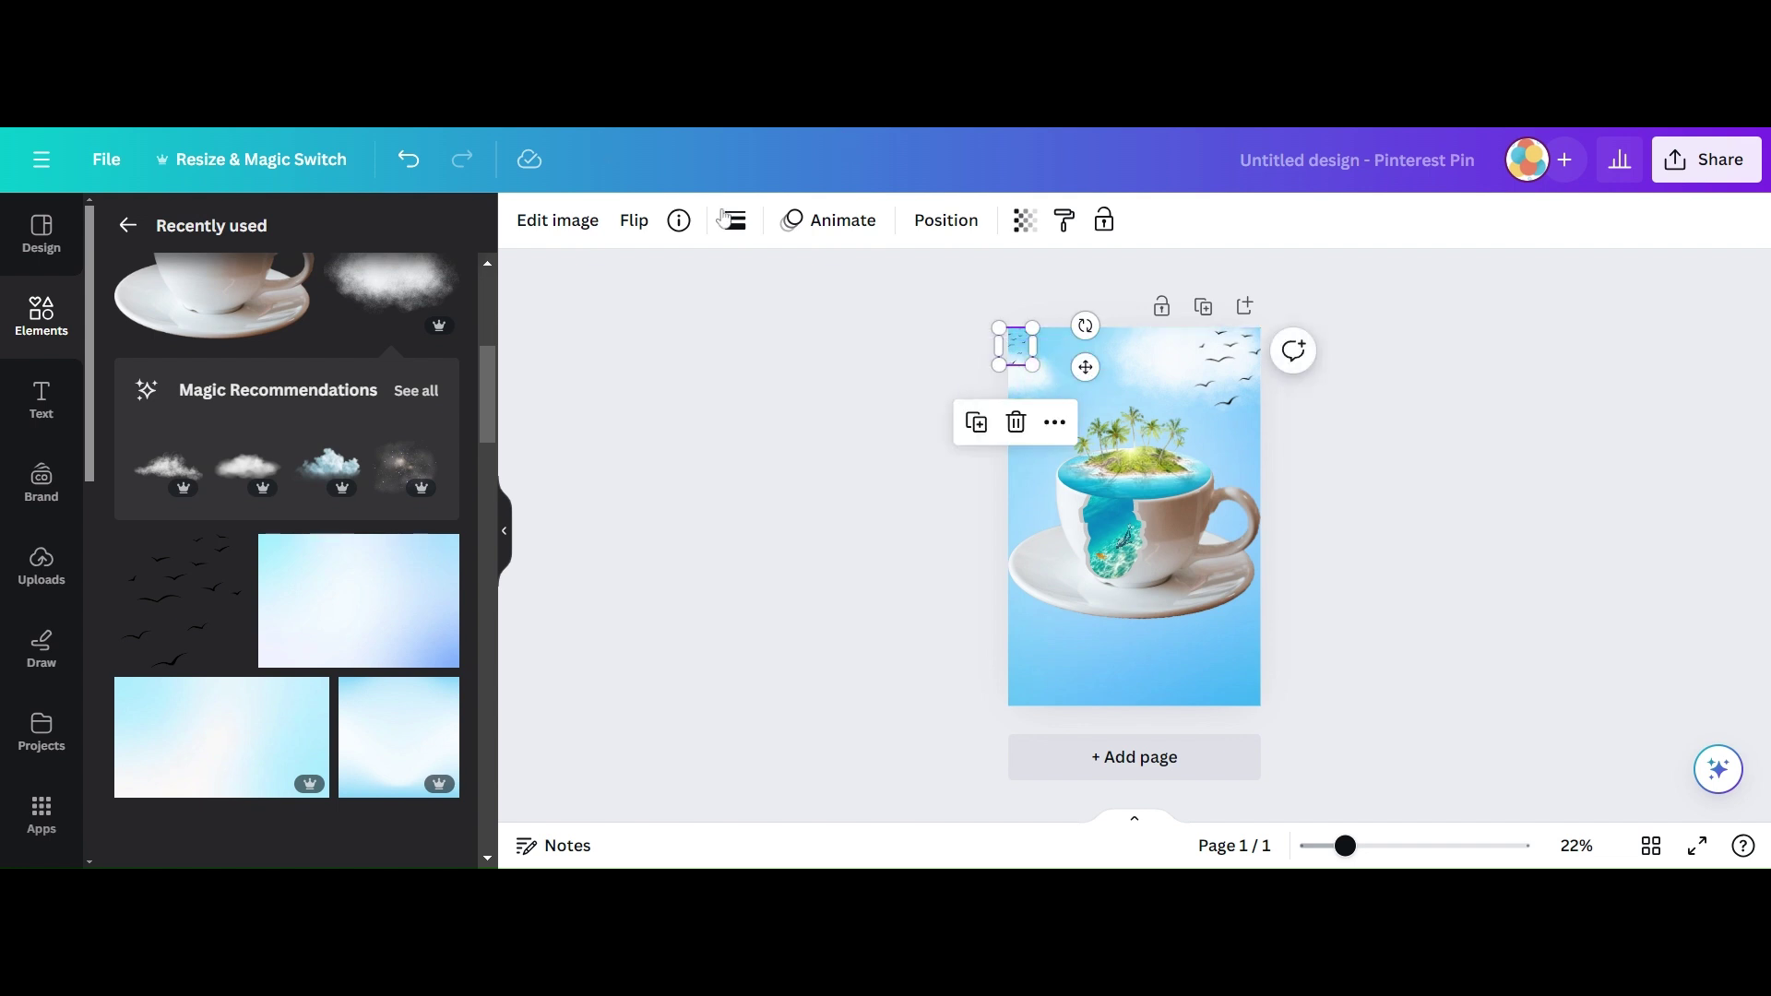